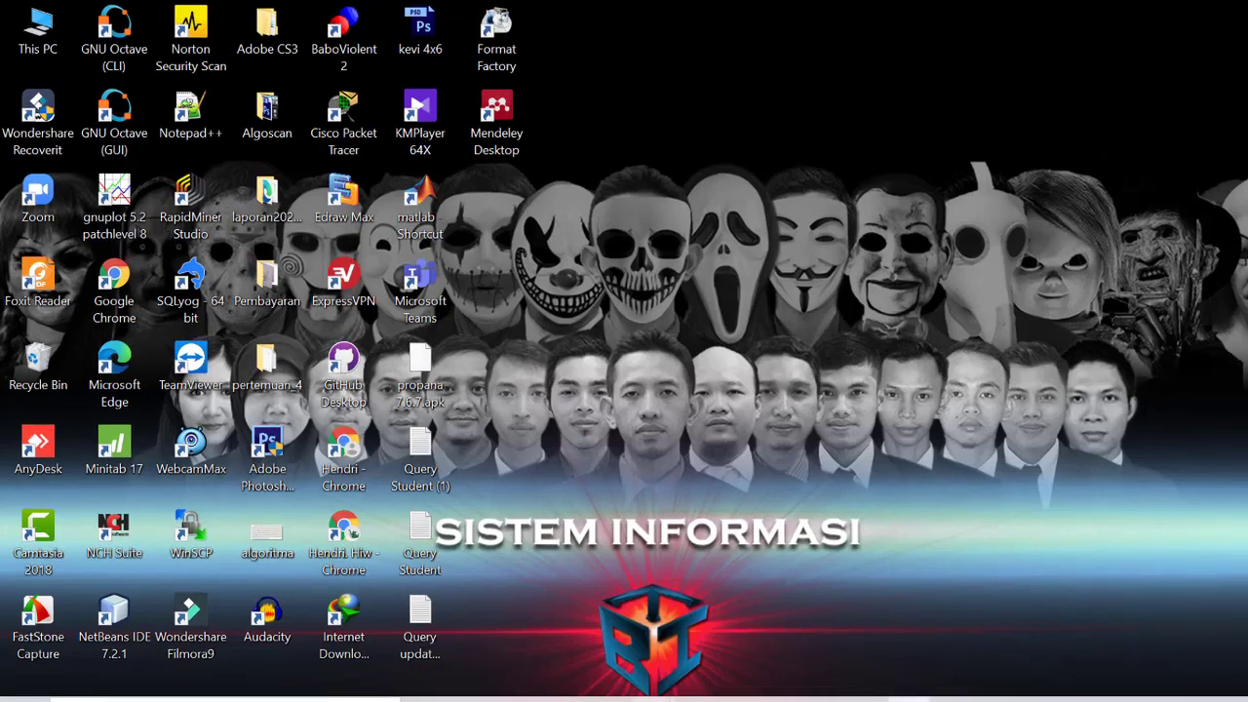
- Switch to Chrome and load the e-learning site elearning.bsi.ac.id
{"action": "mouse_move", "coordinate": [621, 683]}
{"action": "left_click", "coordinate": [724, 637]}
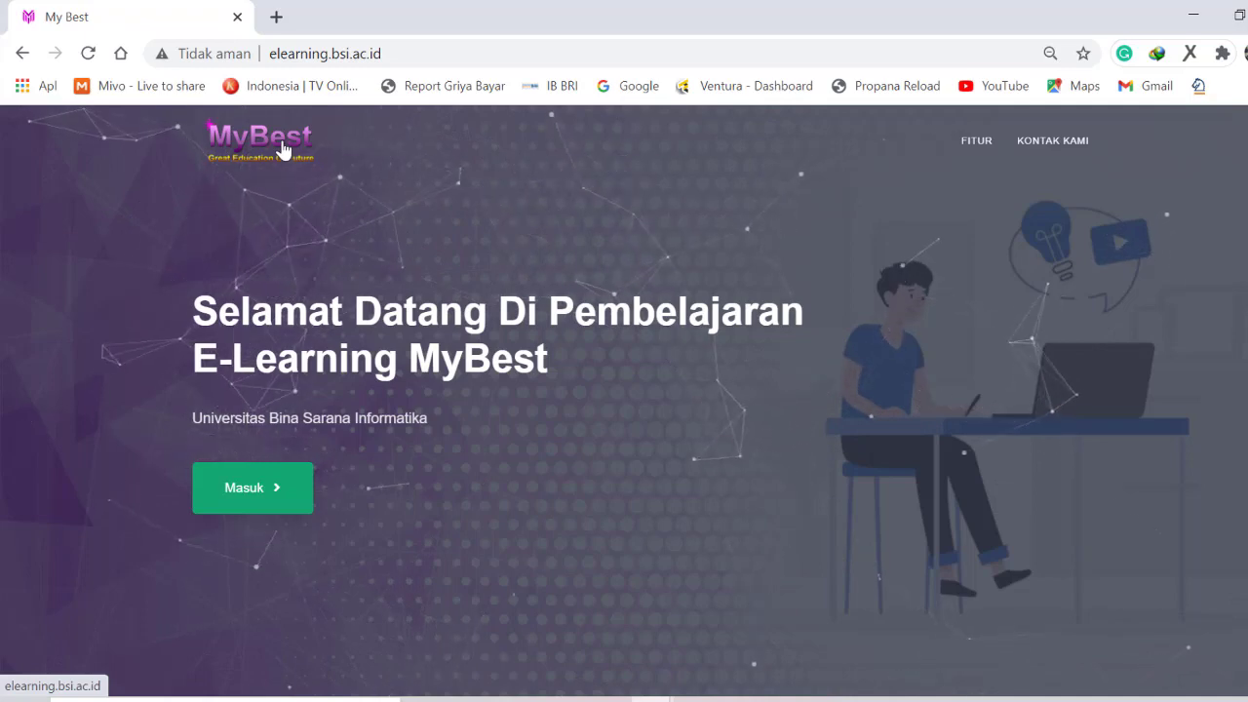
{"action": "double_click", "coordinate": [412, 52]}
{"action": "left_click", "coordinate": [412, 52]}
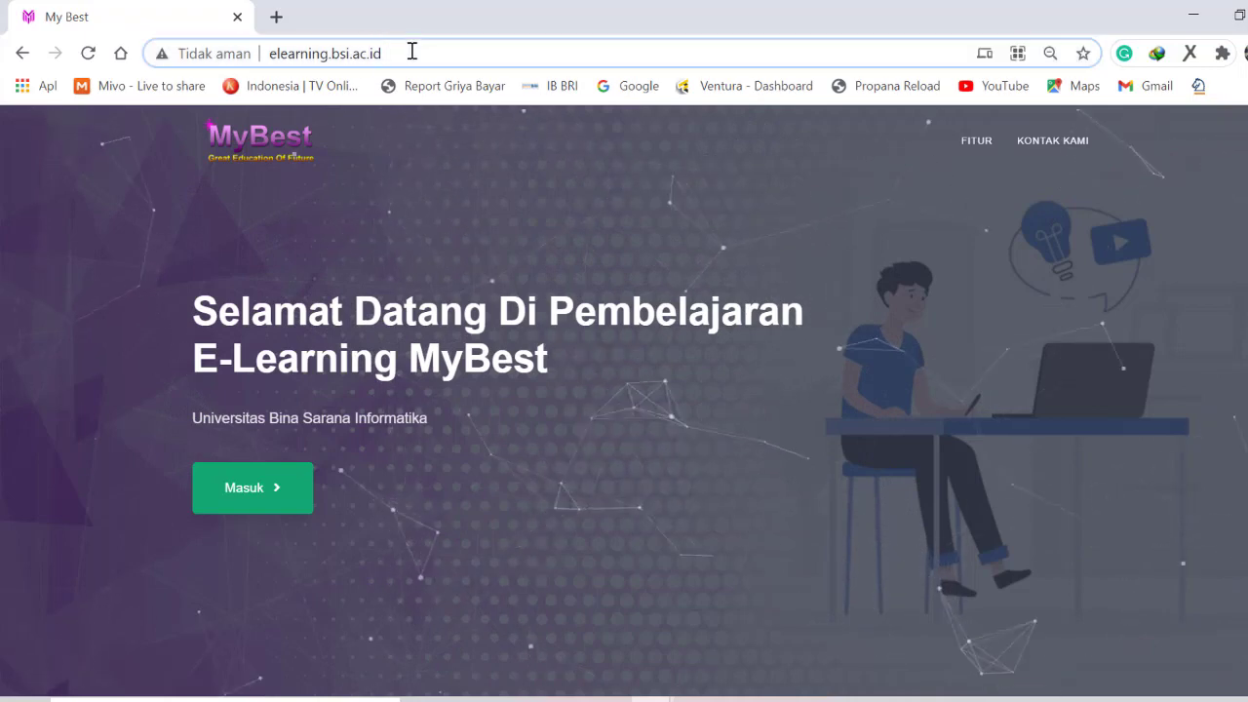
{"action": "triple_click", "coordinate": [412, 53]}
{"action": "type", "text": "ele"}
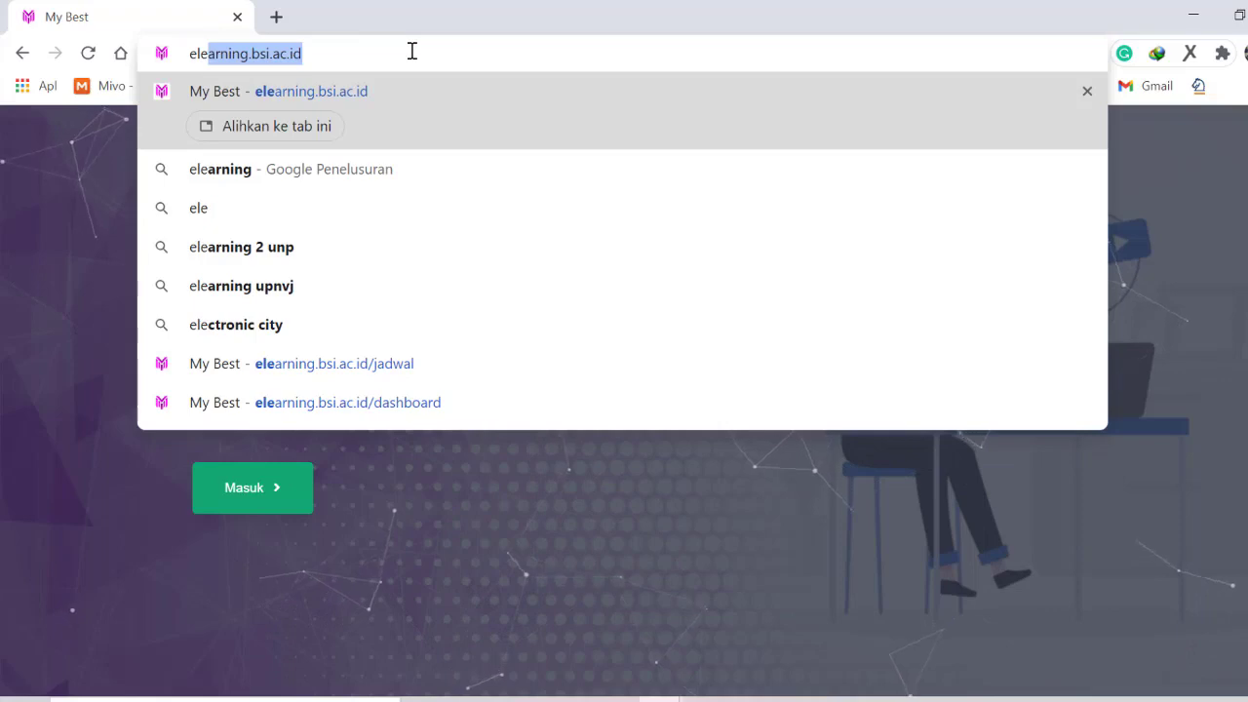
{"action": "key", "text": "Return"}
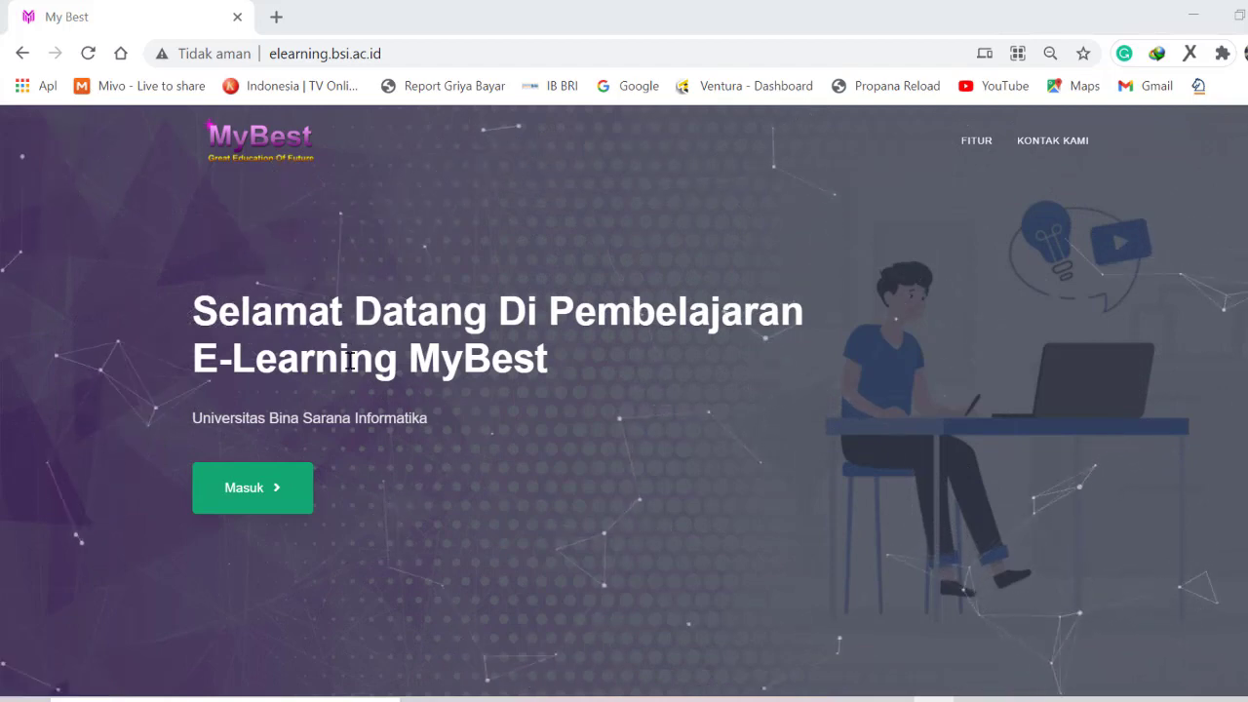
- Proceed from the MyBest welcome page to the login page
{"action": "left_click", "coordinate": [328, 54]}
{"action": "left_click", "coordinate": [328, 53]}
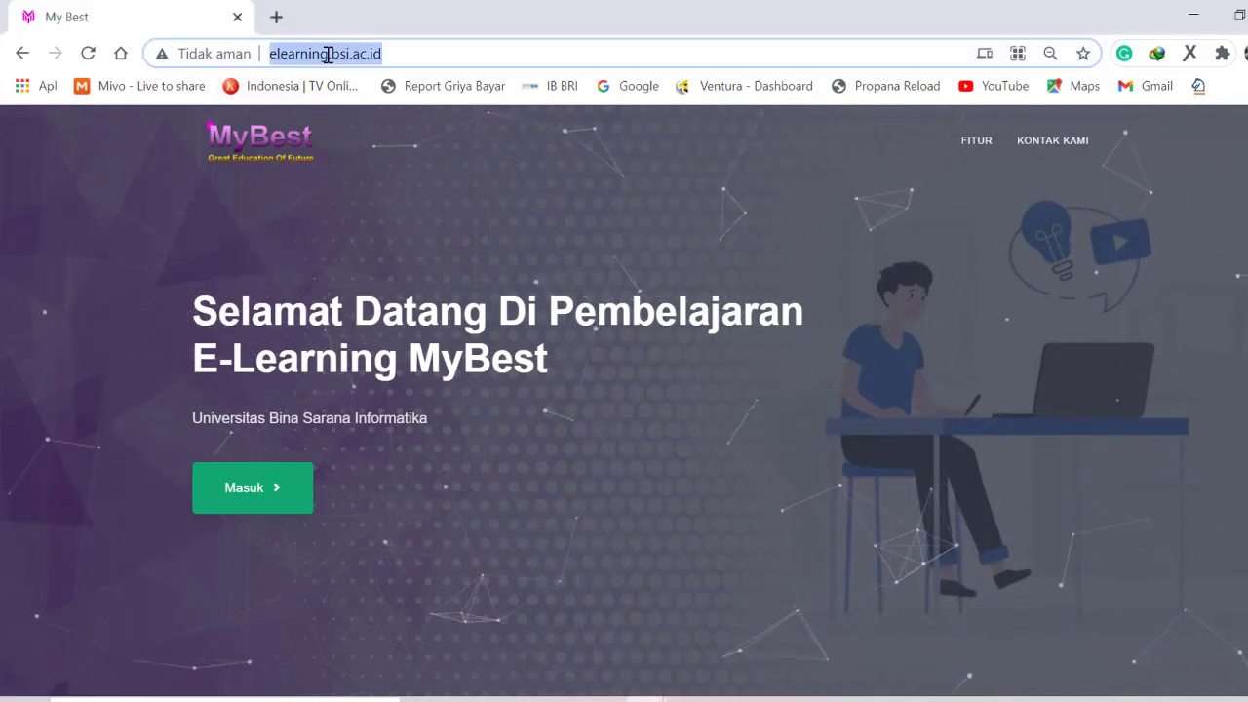
{"action": "left_click", "coordinate": [381, 183]}
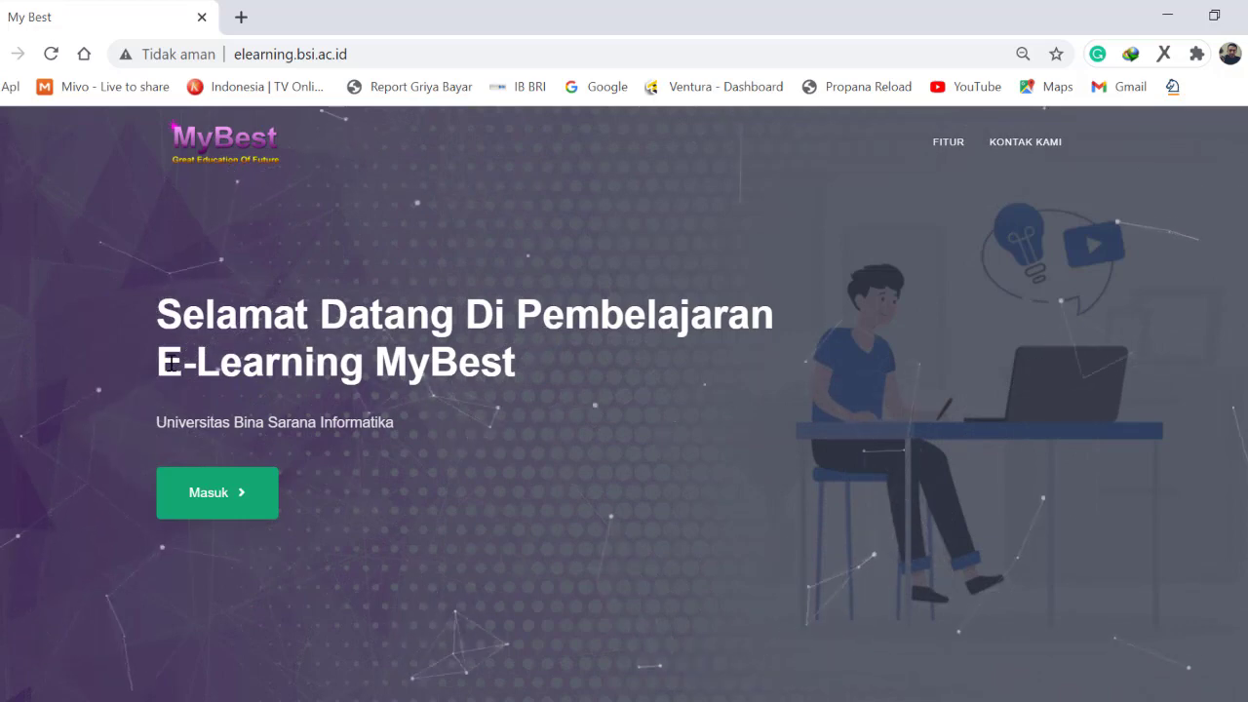
{"action": "left_click", "coordinate": [221, 497]}
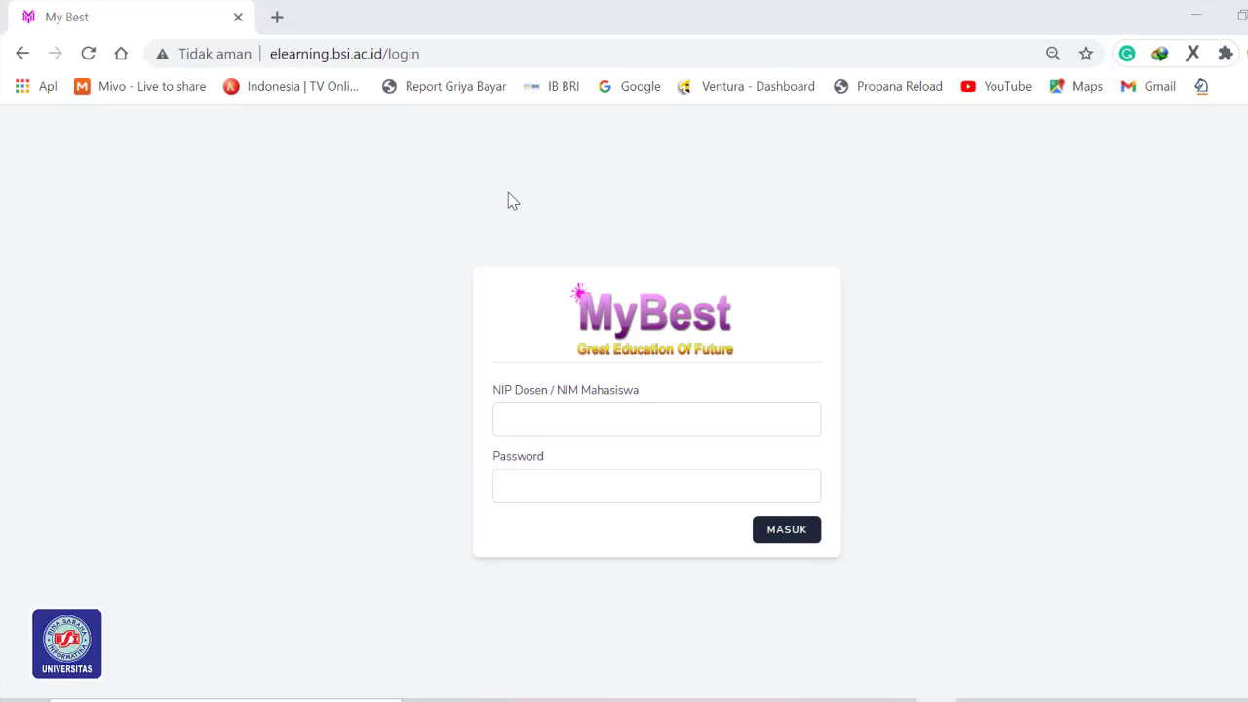
- Sign in to MyBest by pasting the lecturer's NIP and entering the account password
{"action": "left_click", "coordinate": [533, 419]}
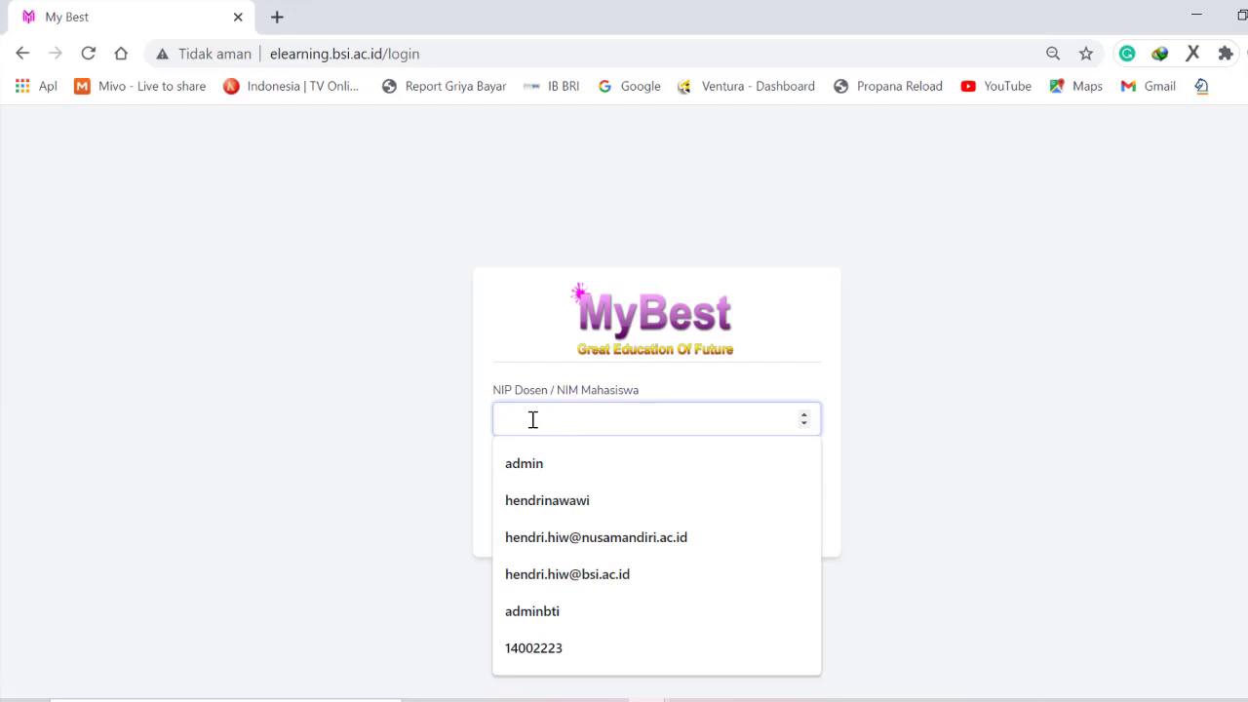
{"action": "type", "text": "20"}
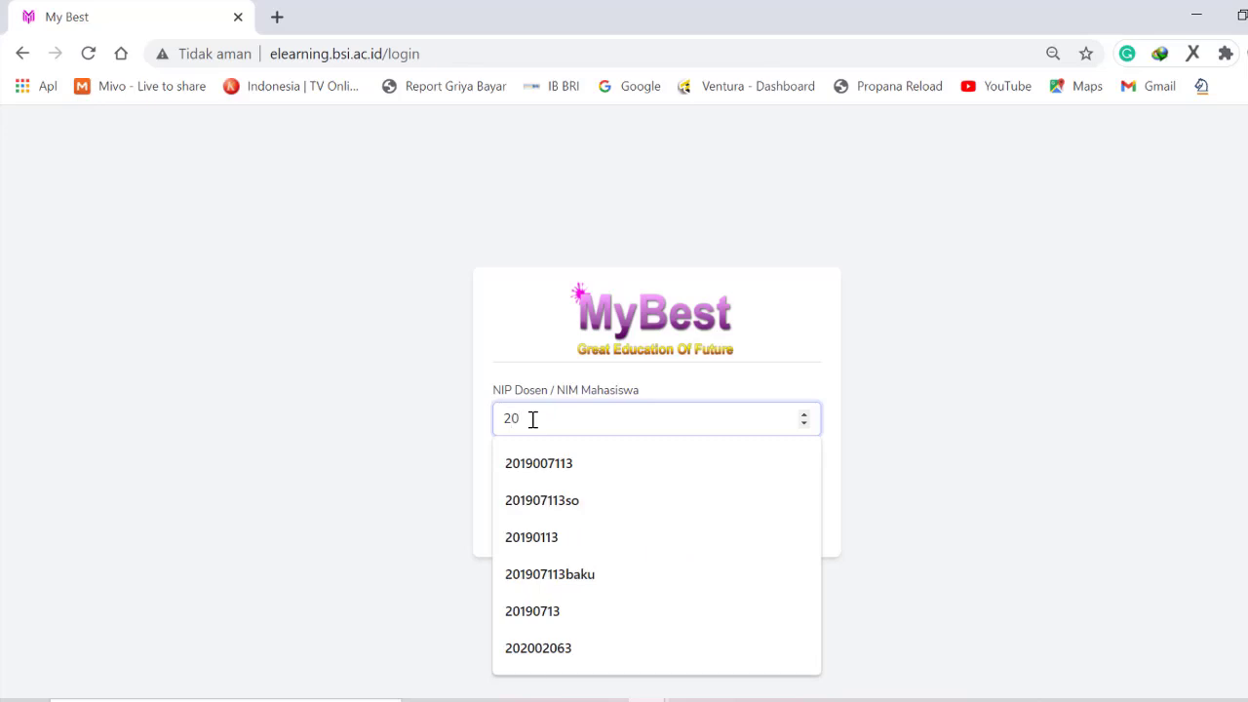
{"action": "key", "text": "BackSpace"}
{"action": "key", "text": "BackSpace"}
{"action": "right_click", "coordinate": [534, 420]}
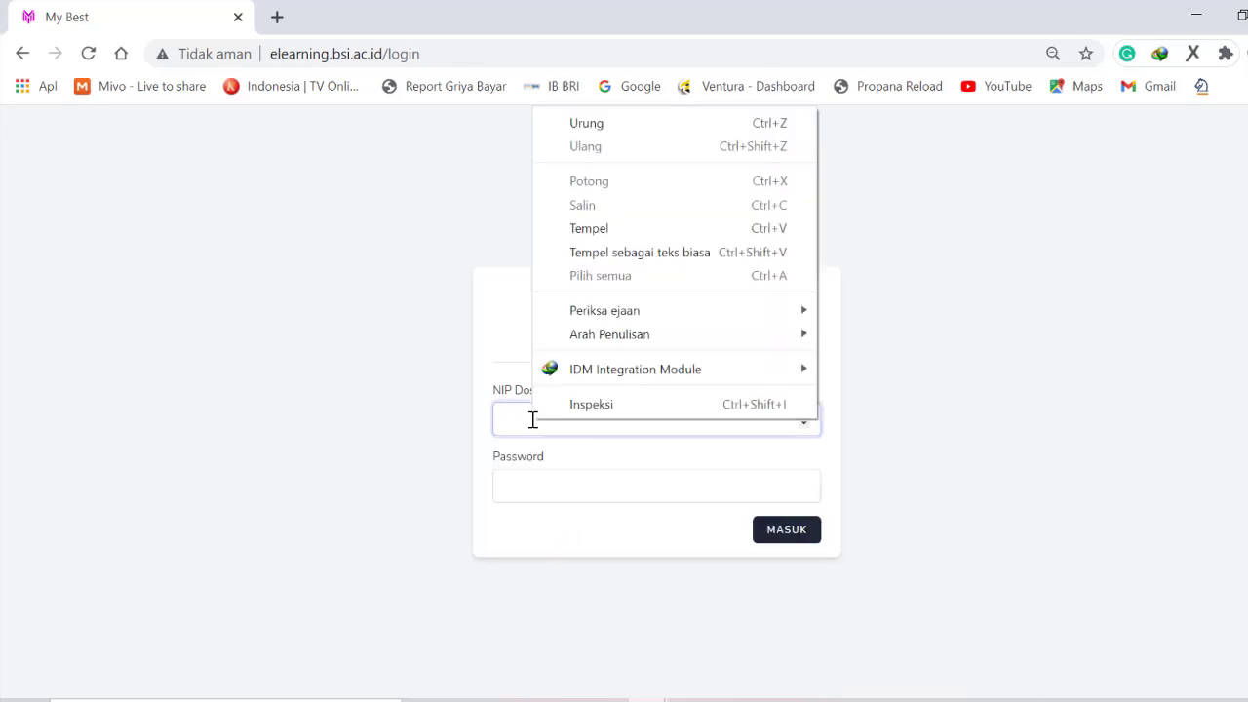
{"action": "left_click", "coordinate": [624, 236]}
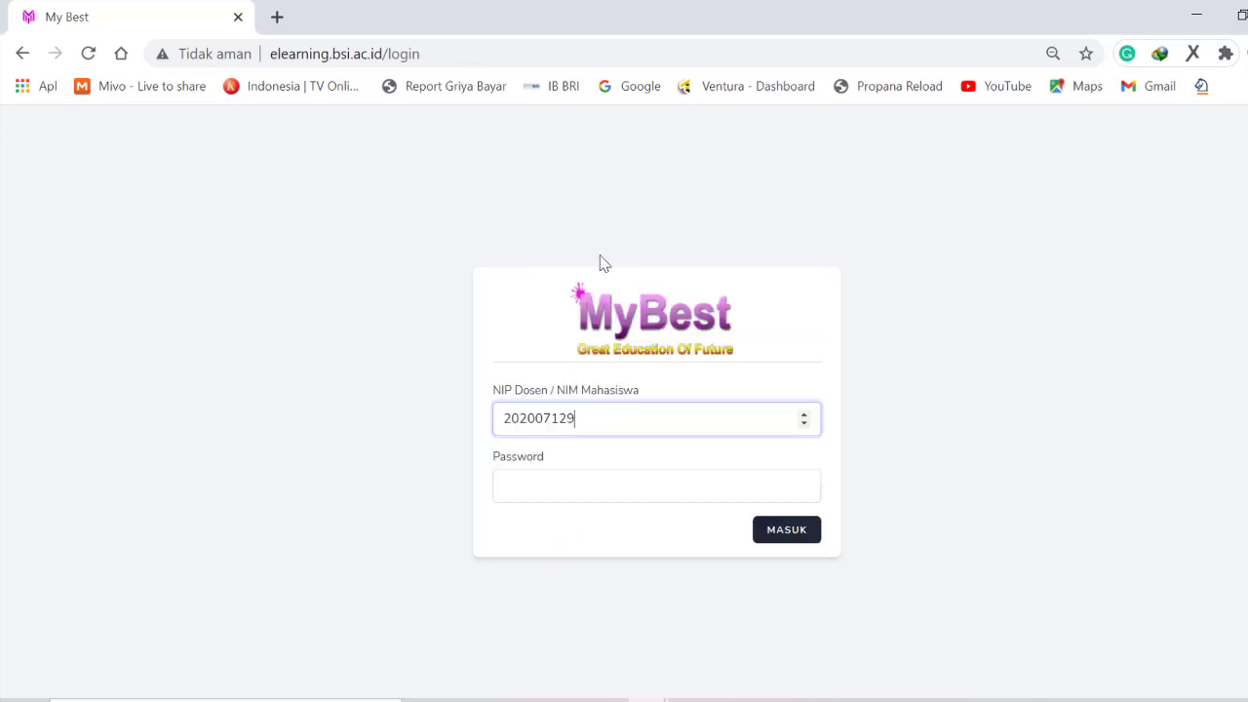
{"action": "left_click", "coordinate": [563, 495]}
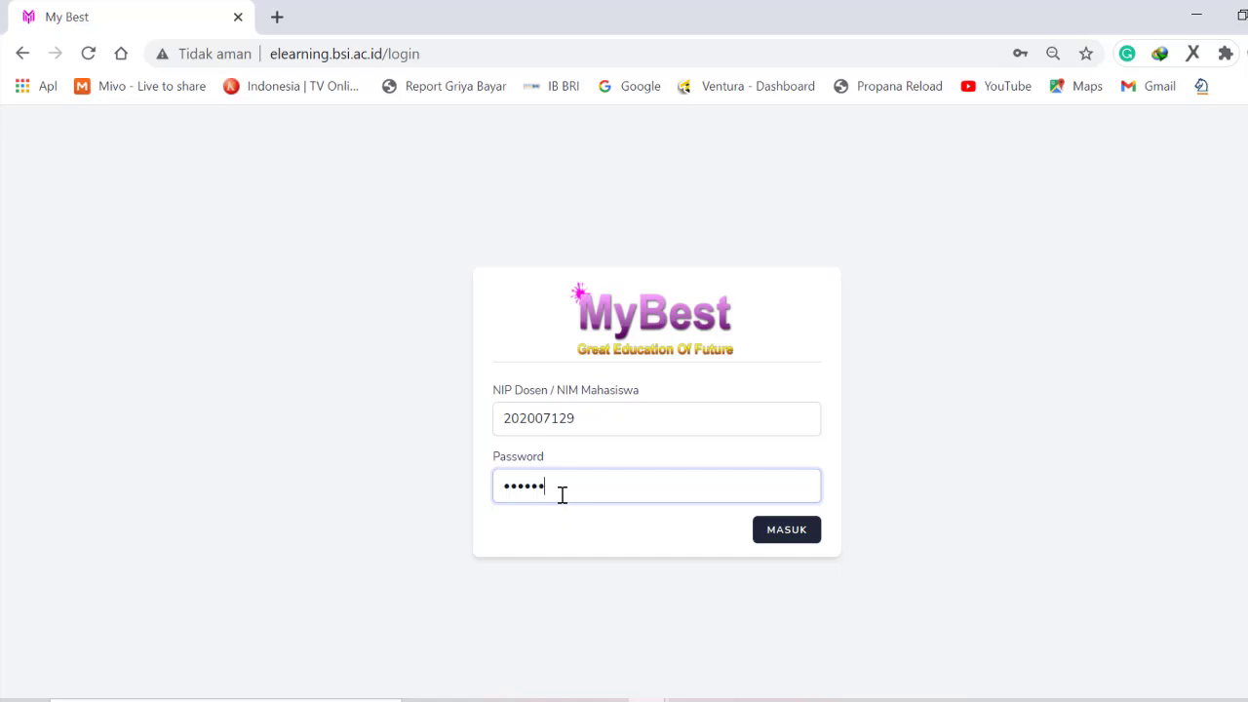
{"action": "key", "text": "Return"}
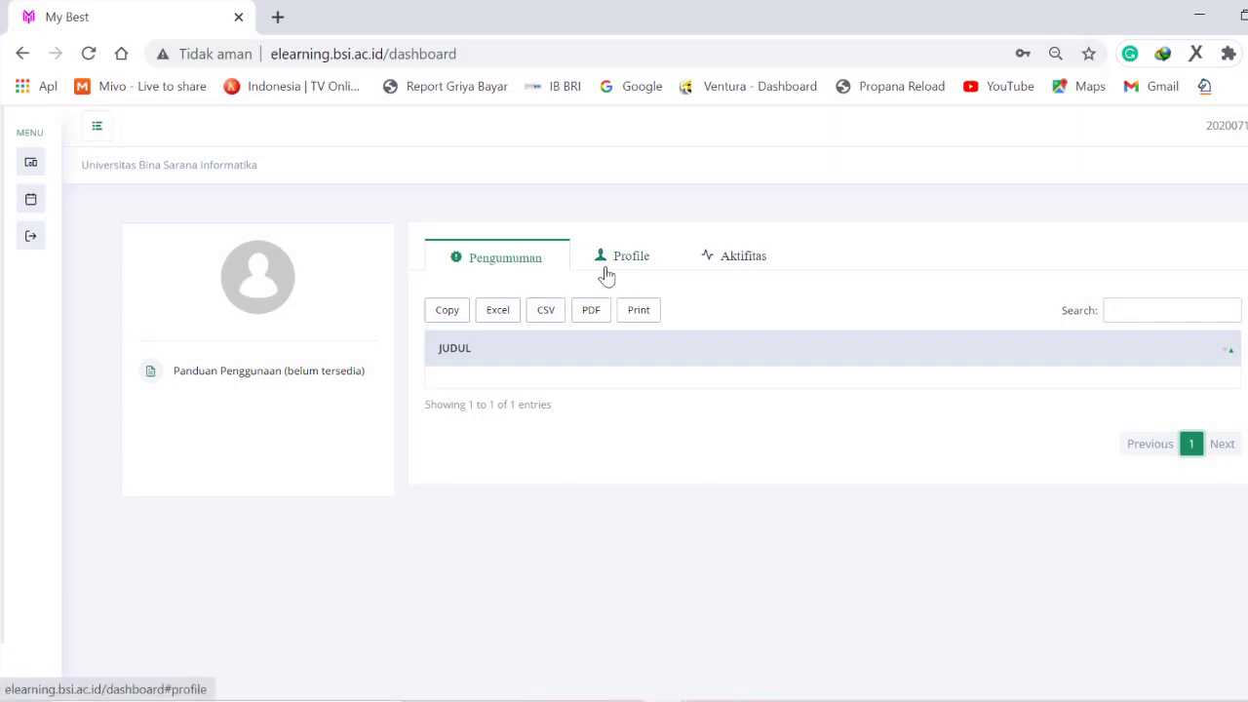
- Look through the Mengajar submenu entries and return to the Dashboard
{"action": "mouse_move", "coordinate": [39, 134]}
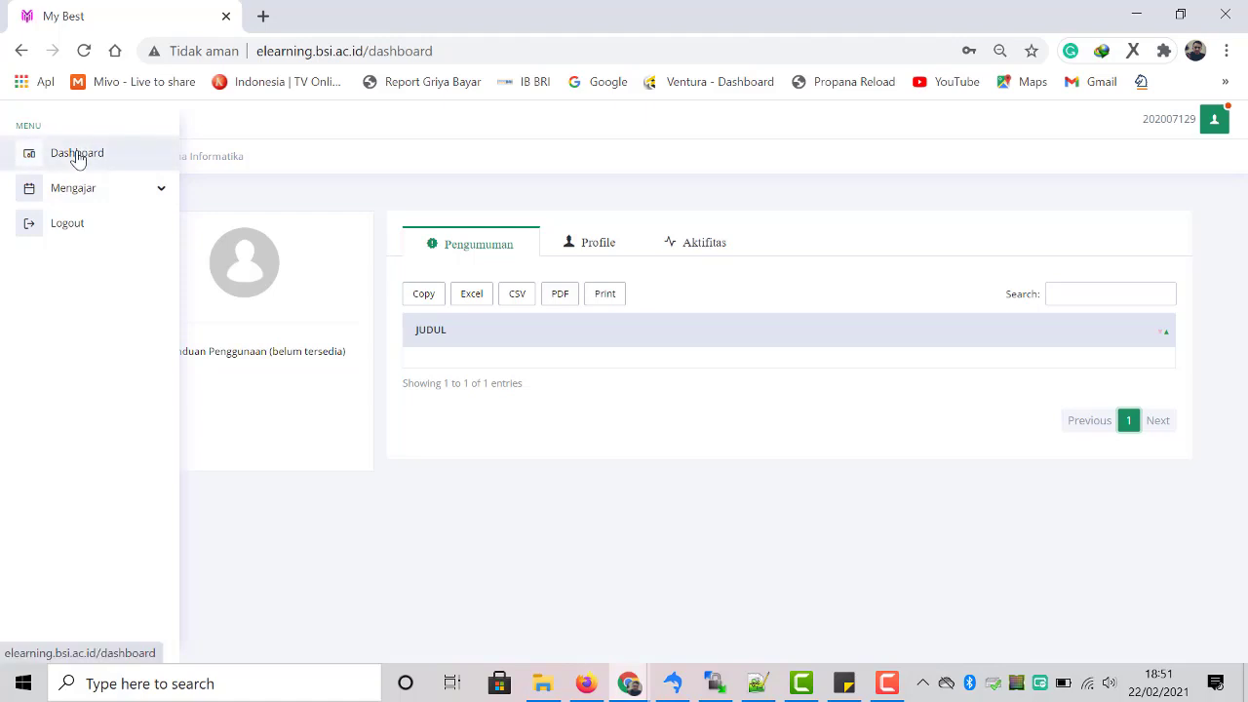
{"action": "left_click", "coordinate": [89, 192]}
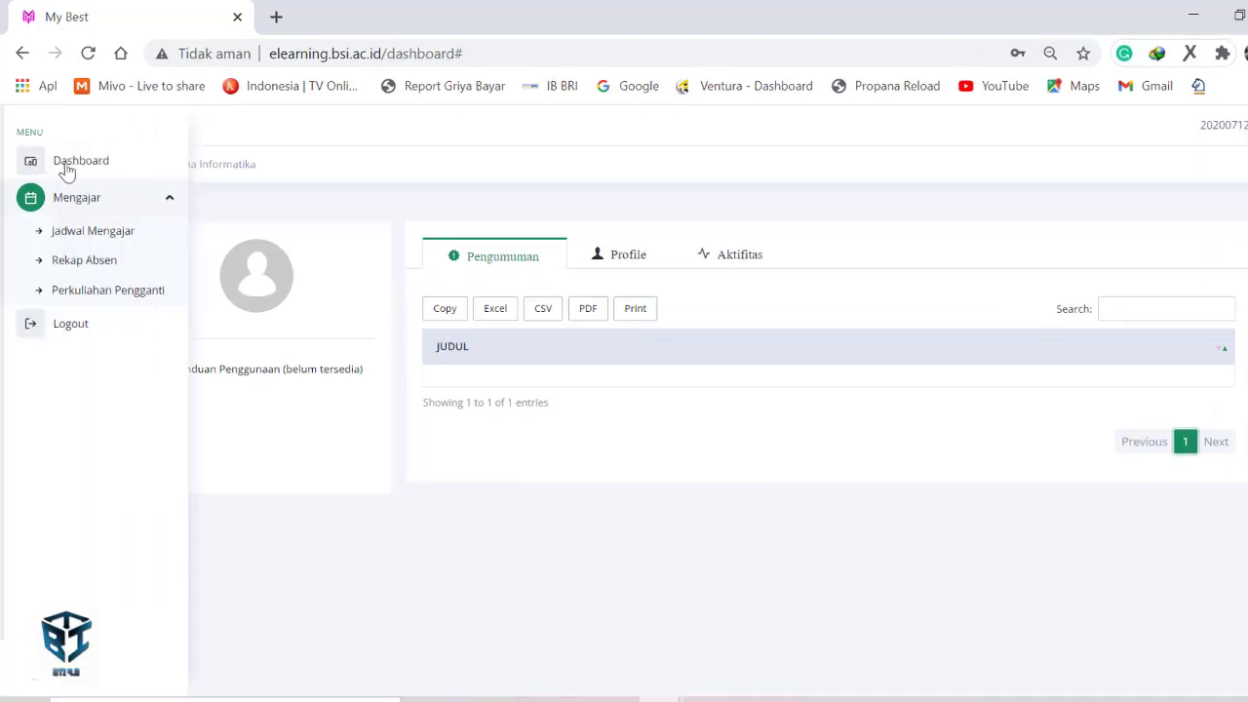
{"action": "left_click", "coordinate": [83, 168]}
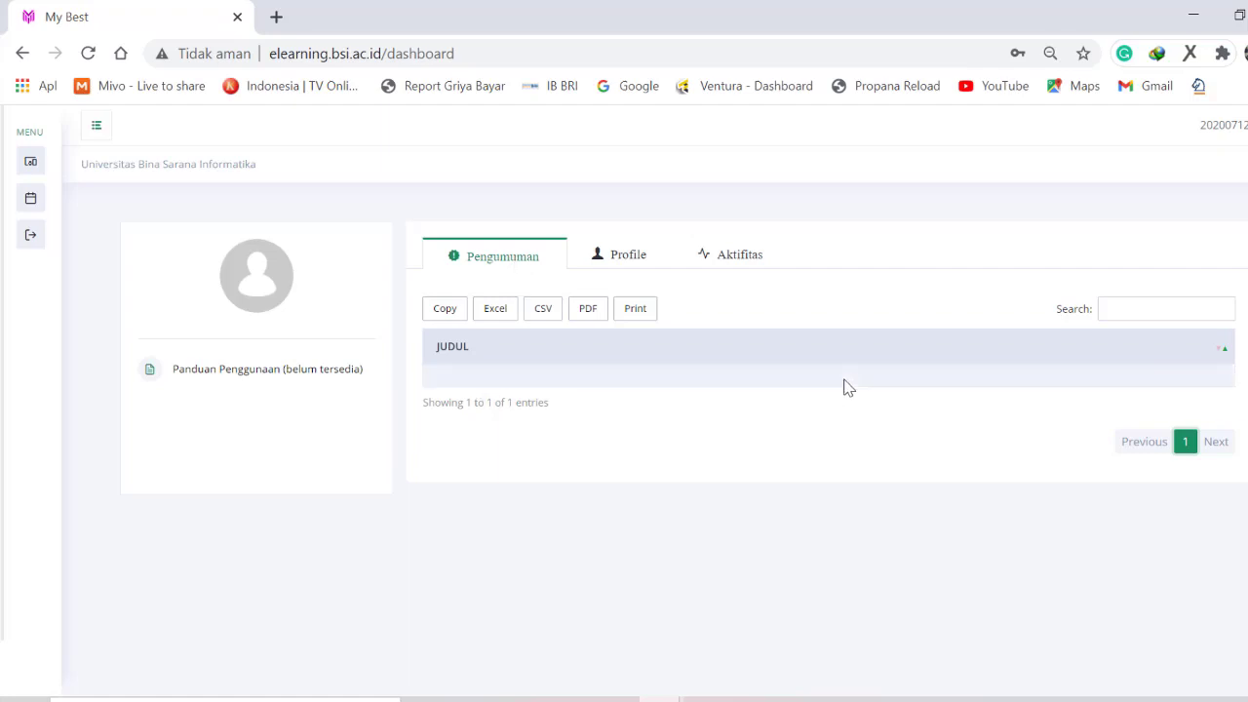
- Examine the lecturer's Profile fields and the Aktifitas section of the dashboard, and return to Pengumuman
{"action": "left_click", "coordinate": [626, 255]}
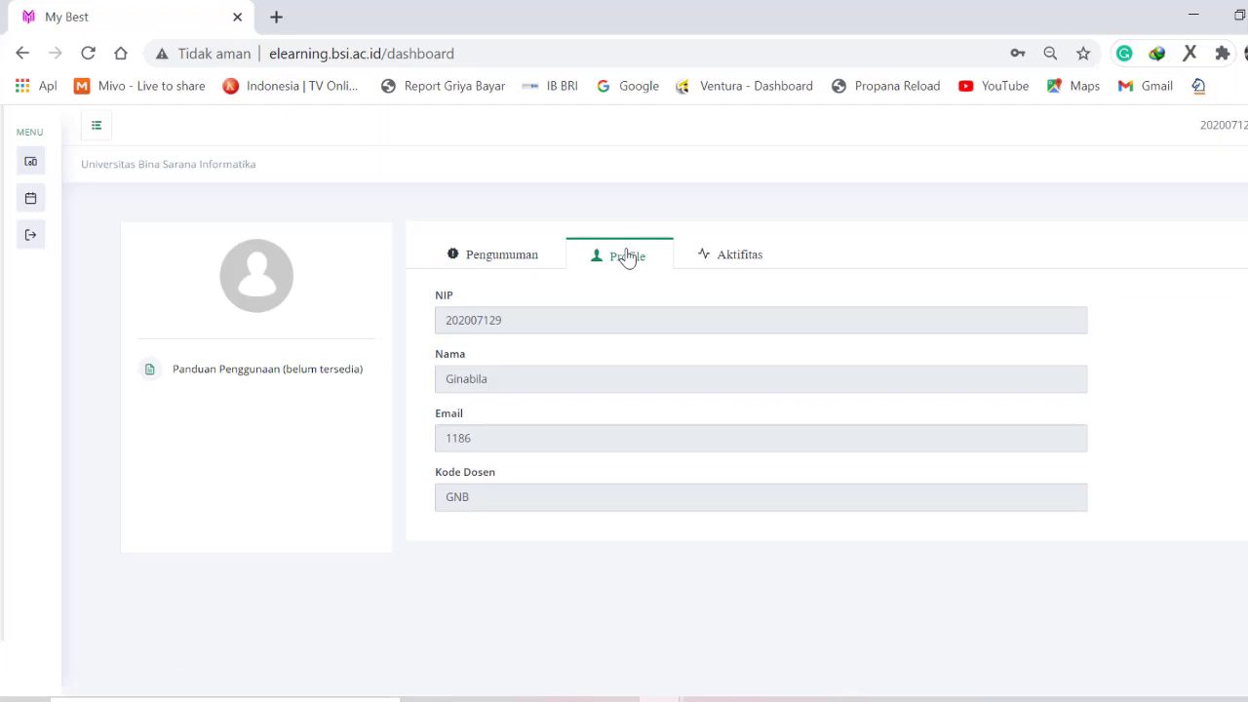
{"action": "left_click", "coordinate": [499, 325]}
{"action": "double_click", "coordinate": [498, 325]}
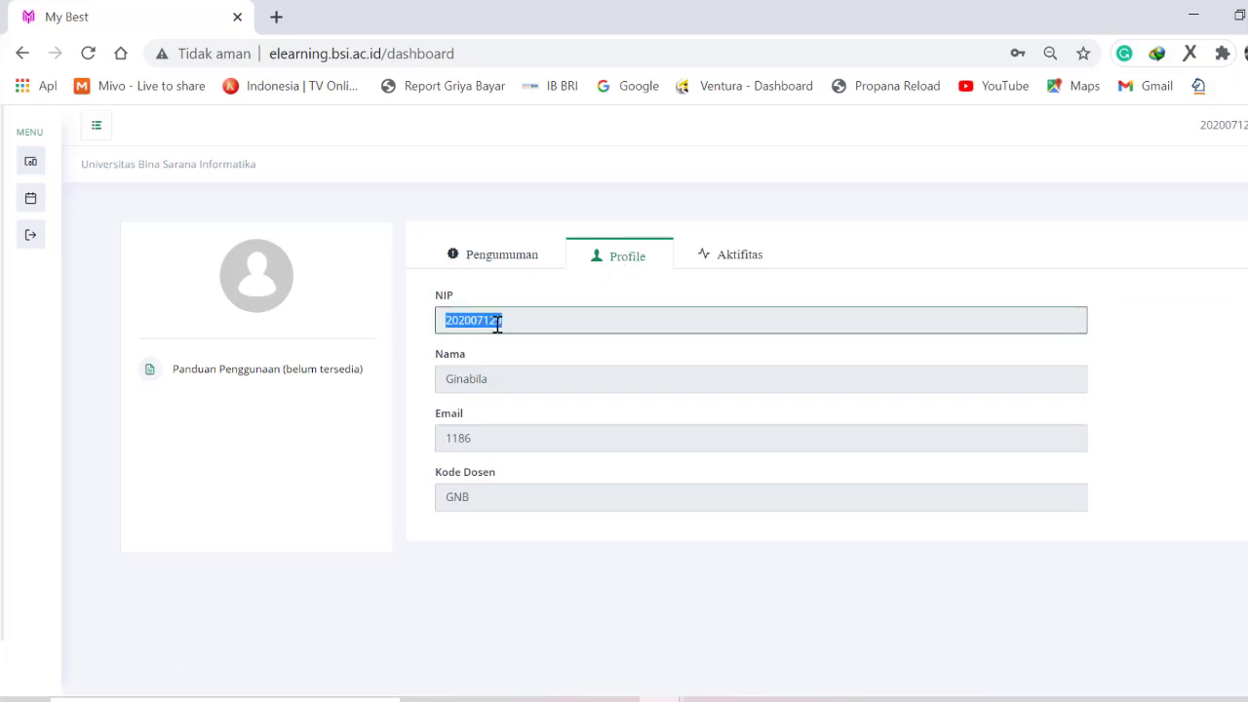
{"action": "left_click", "coordinate": [474, 378]}
{"action": "double_click", "coordinate": [473, 377]}
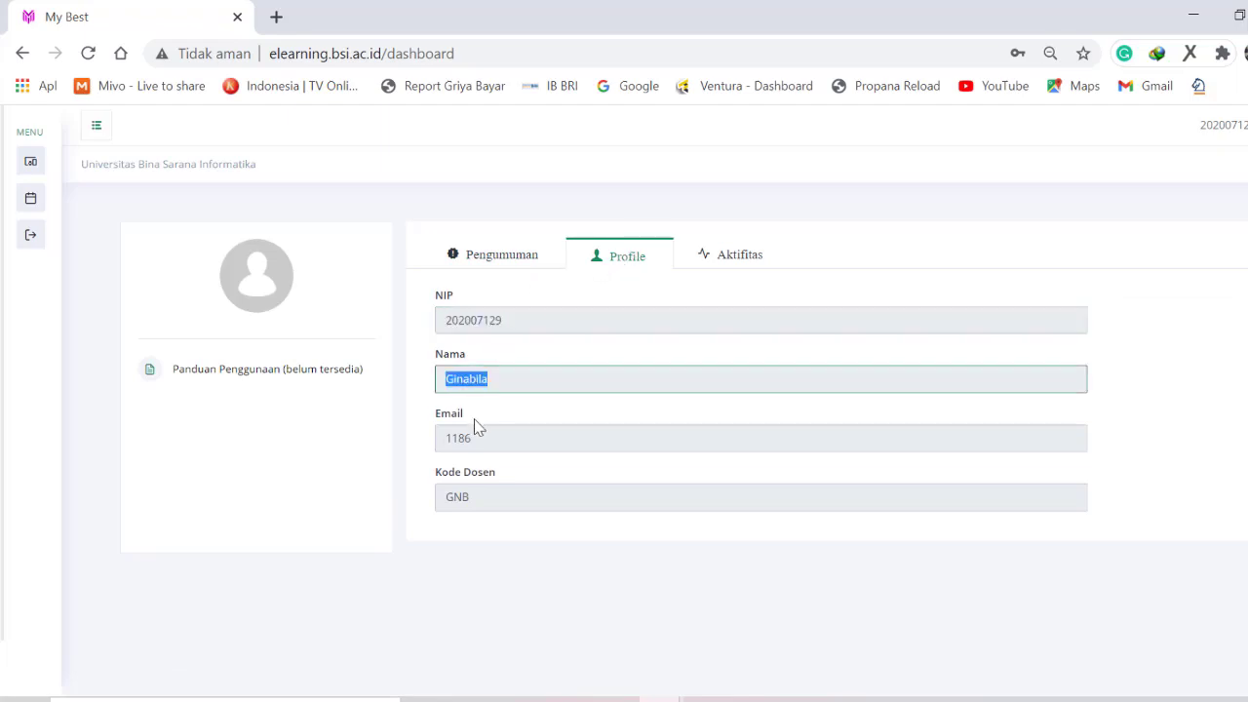
{"action": "left_click", "coordinate": [463, 437]}
{"action": "double_click", "coordinate": [463, 438]}
{"action": "left_click", "coordinate": [479, 496]}
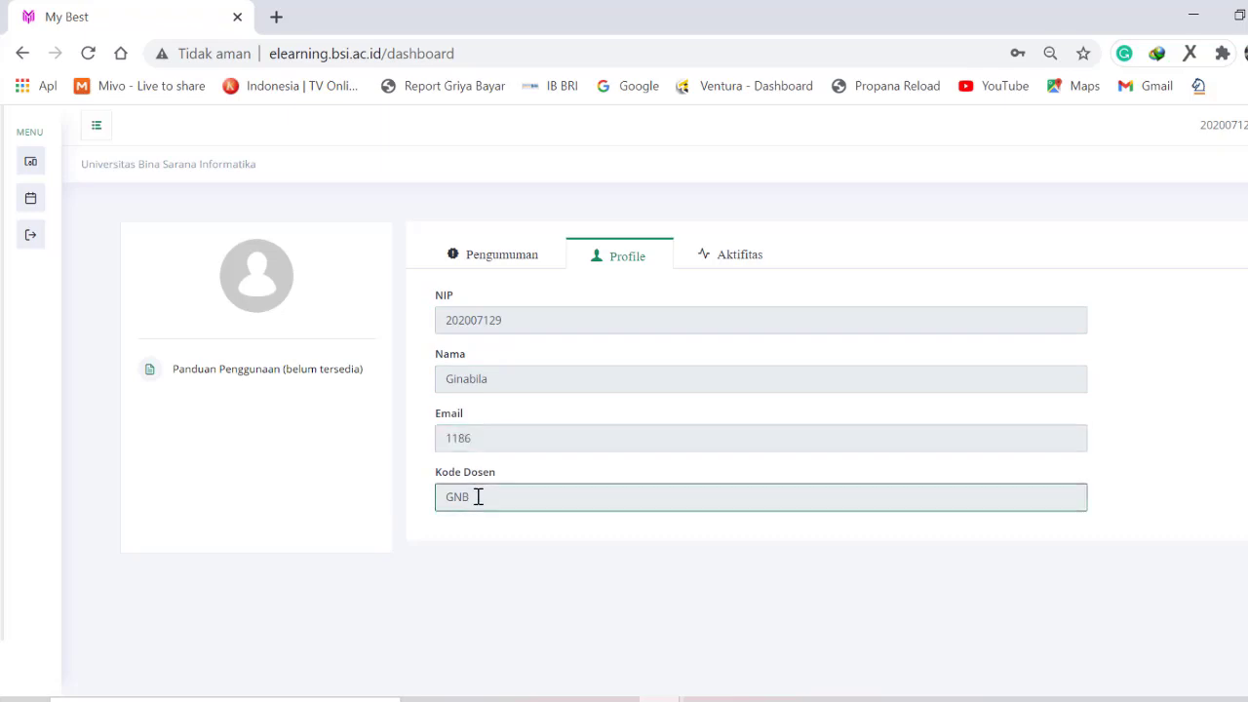
{"action": "left_click", "coordinate": [709, 271]}
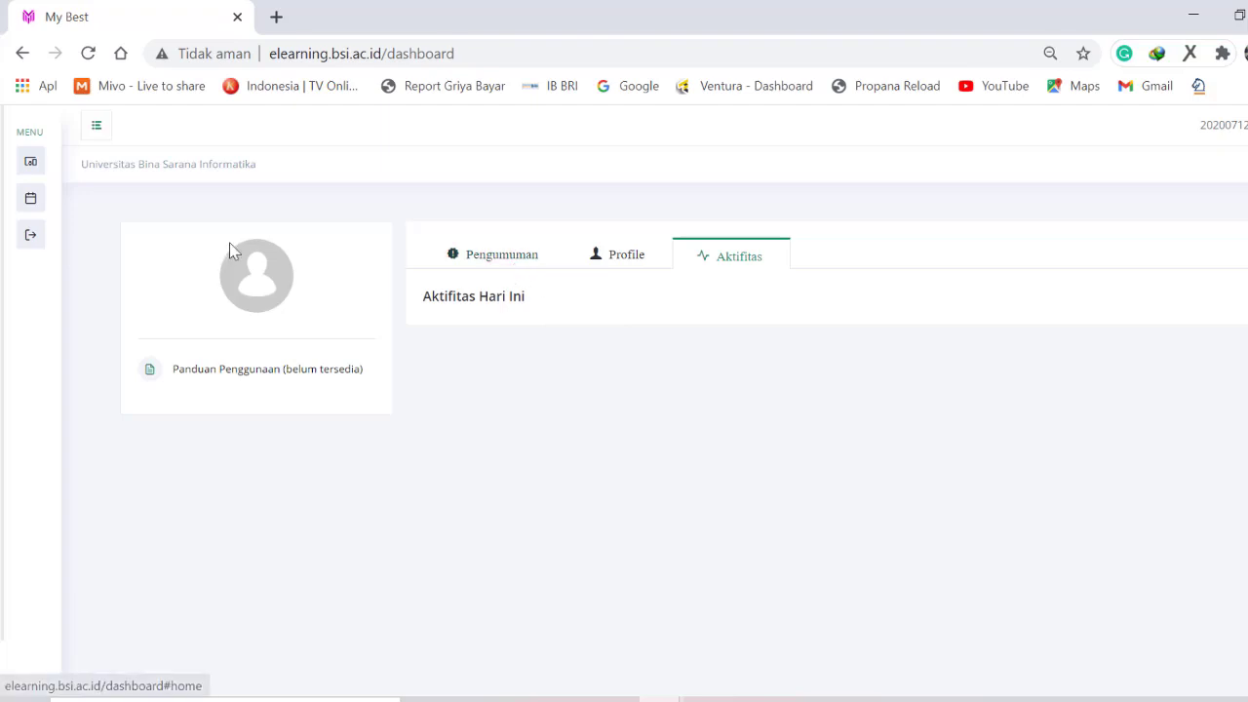
{"action": "left_click", "coordinate": [503, 265]}
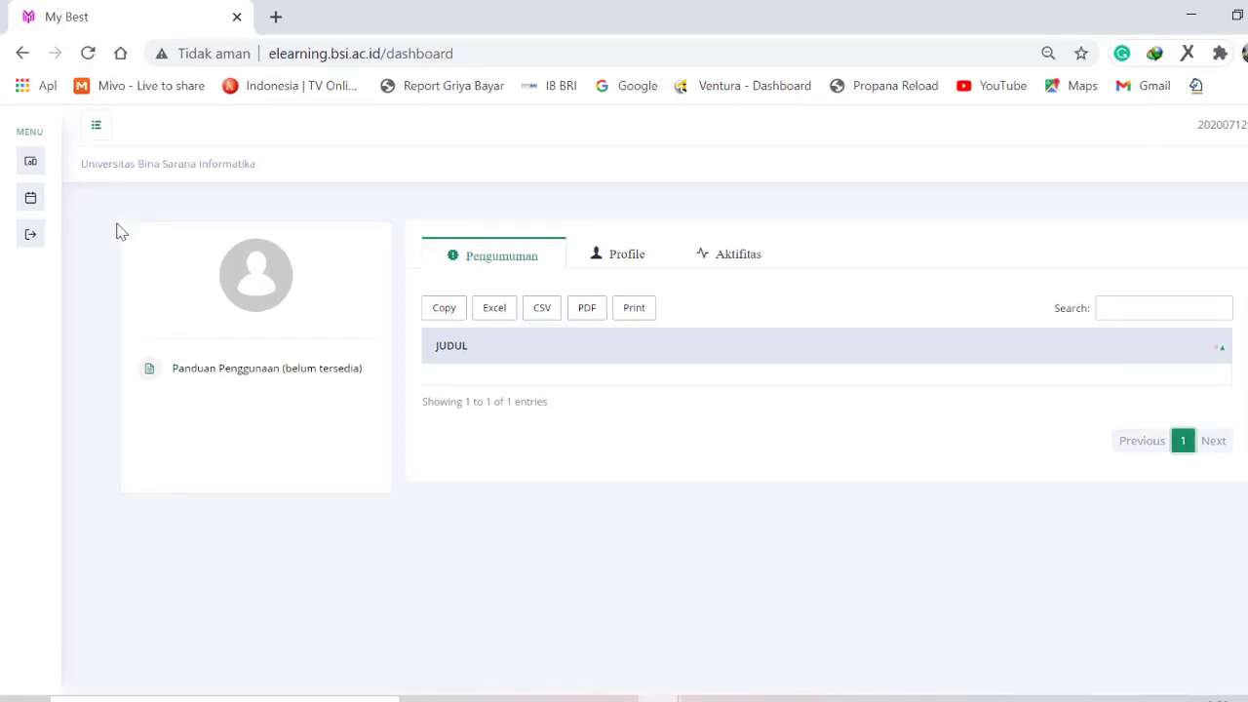
- Open the Jadwal Mengajar page of the Mengajar section
{"action": "mouse_move", "coordinate": [62, 156]}
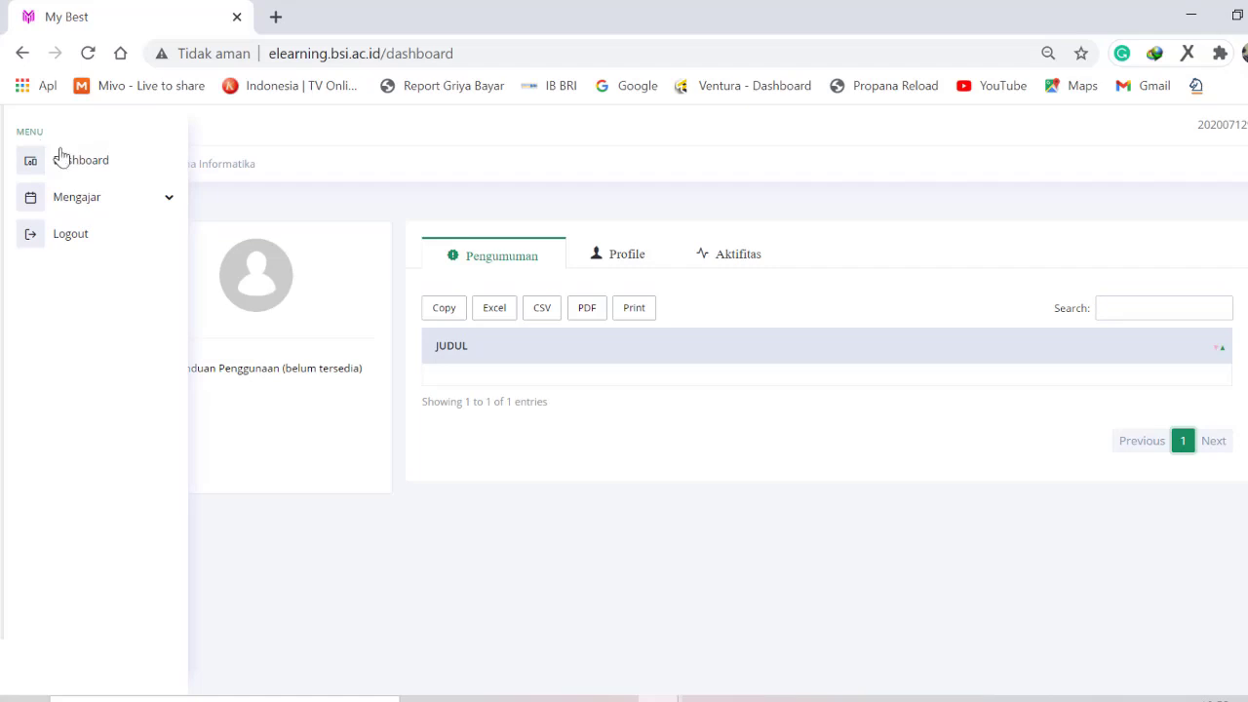
{"action": "left_click", "coordinate": [115, 204]}
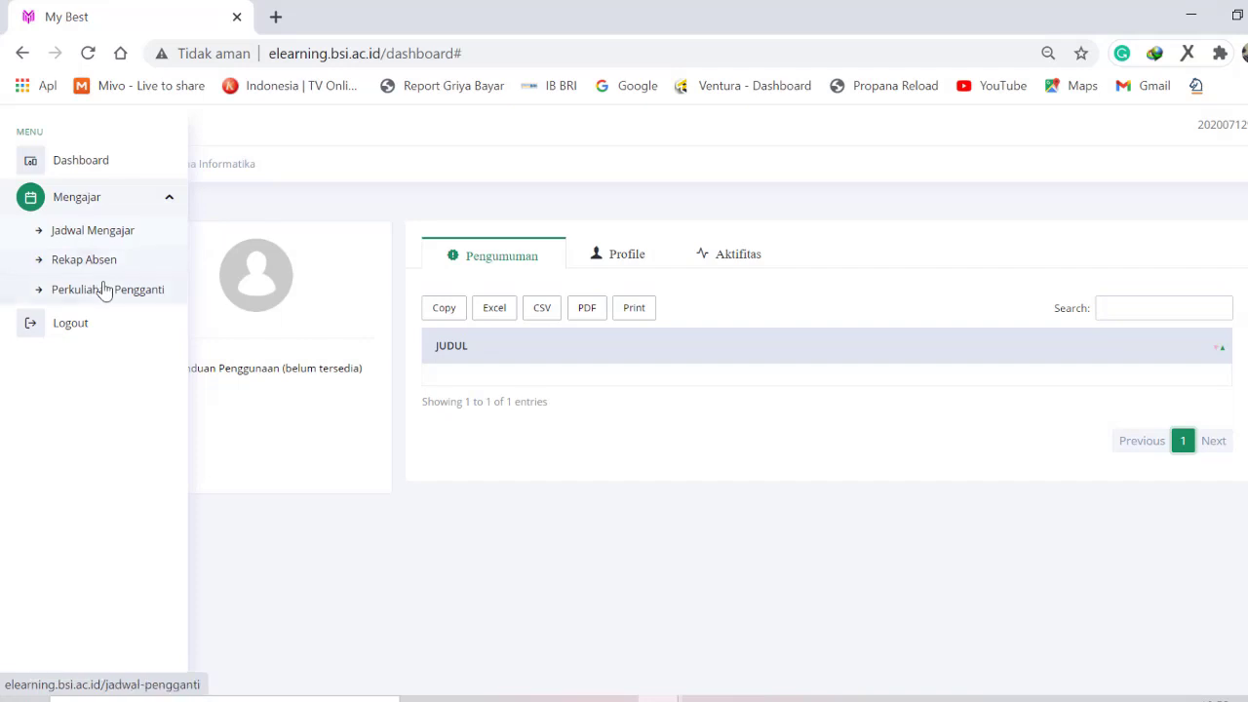
{"action": "left_click", "coordinate": [92, 232]}
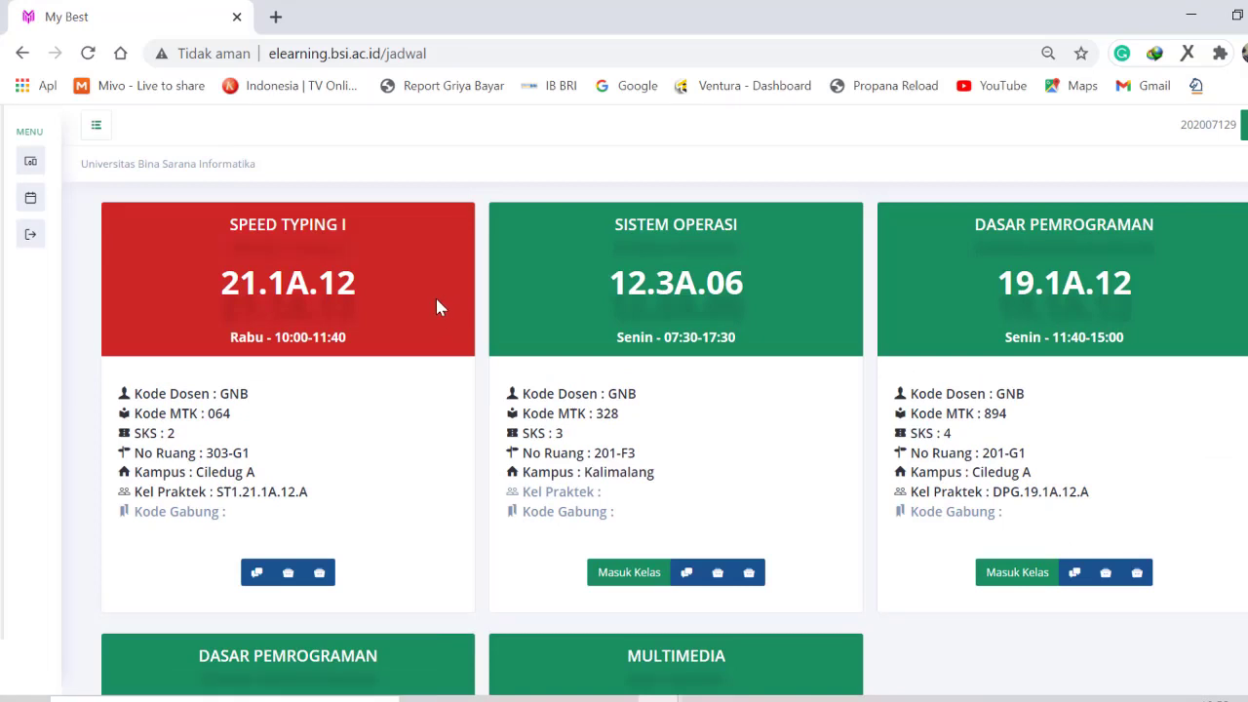
- Examine the teaching schedule cards, checking the day and hours of Speed Typing I and Sistem Operasi
{"action": "scroll", "coordinate": [436, 304], "scroll_direction": "down", "scroll_amount": 1}
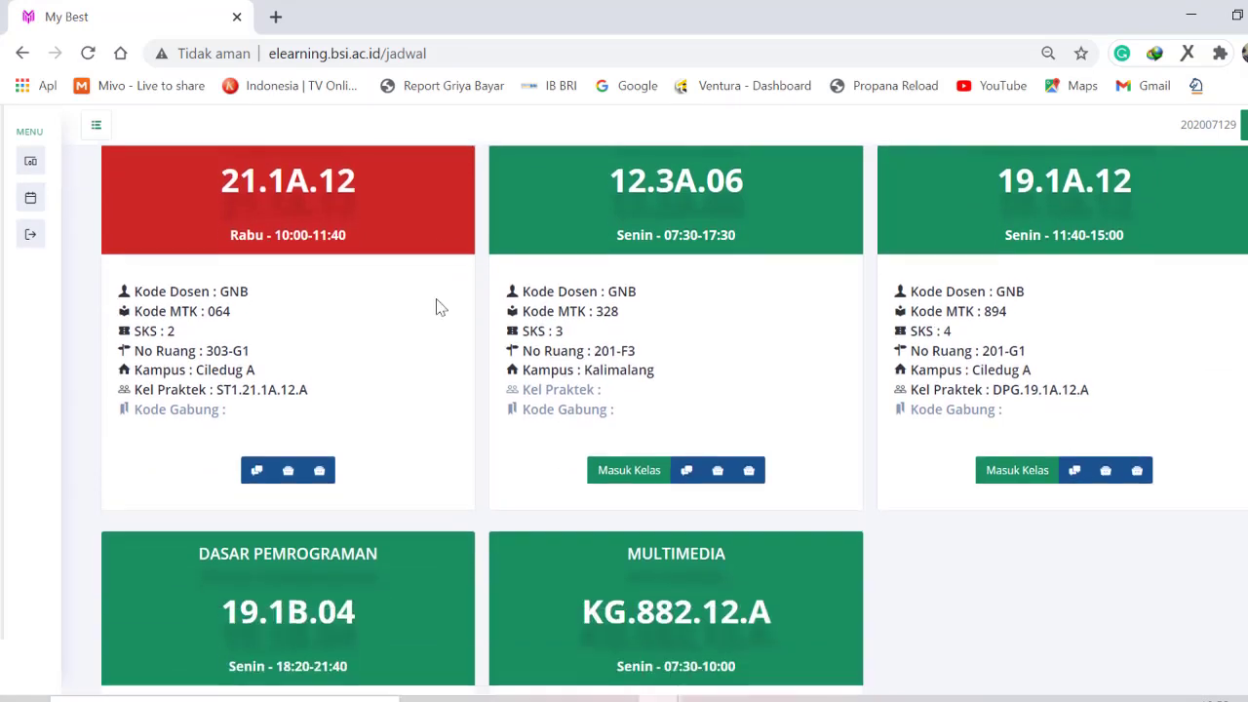
{"action": "scroll", "coordinate": [390, 298], "scroll_direction": "up", "scroll_amount": 1}
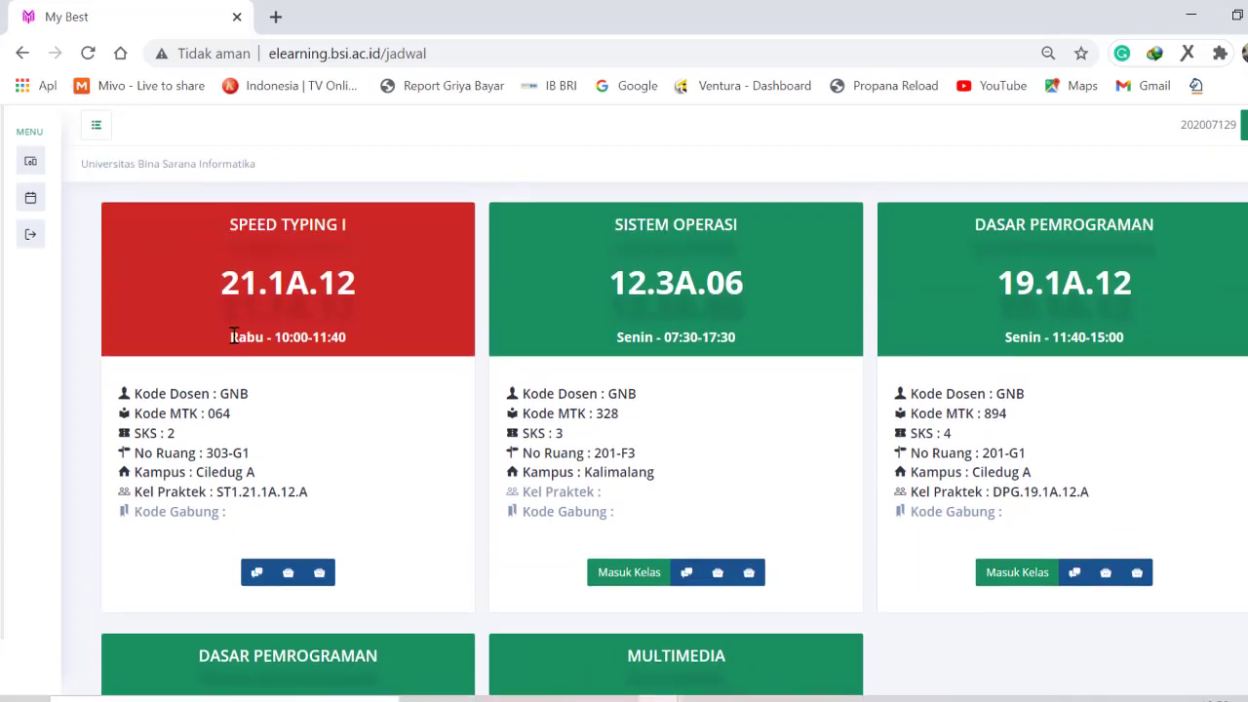
{"action": "left_click_drag", "start_coordinate": [232, 337], "coordinate": [357, 357]}
{"action": "left_click", "coordinate": [385, 312]}
{"action": "scroll", "coordinate": [653, 442], "scroll_direction": "down", "scroll_amount": 2}
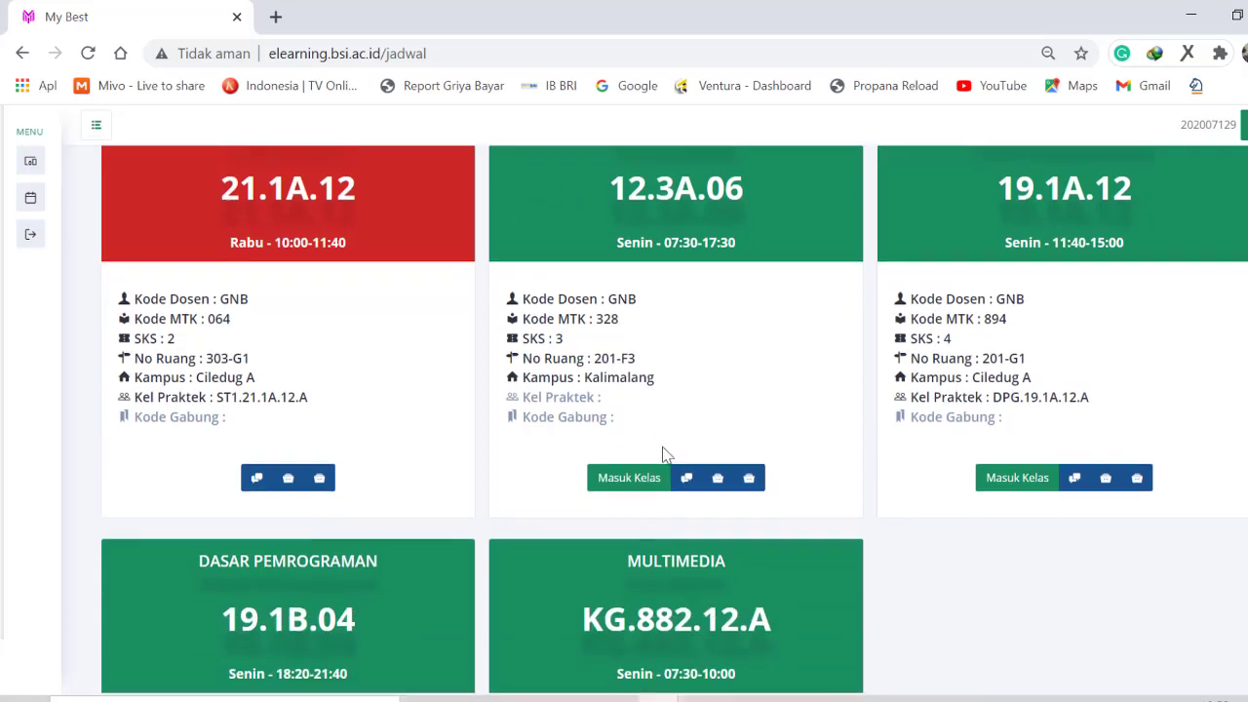
{"action": "scroll", "coordinate": [634, 390], "scroll_direction": "down", "scroll_amount": 2}
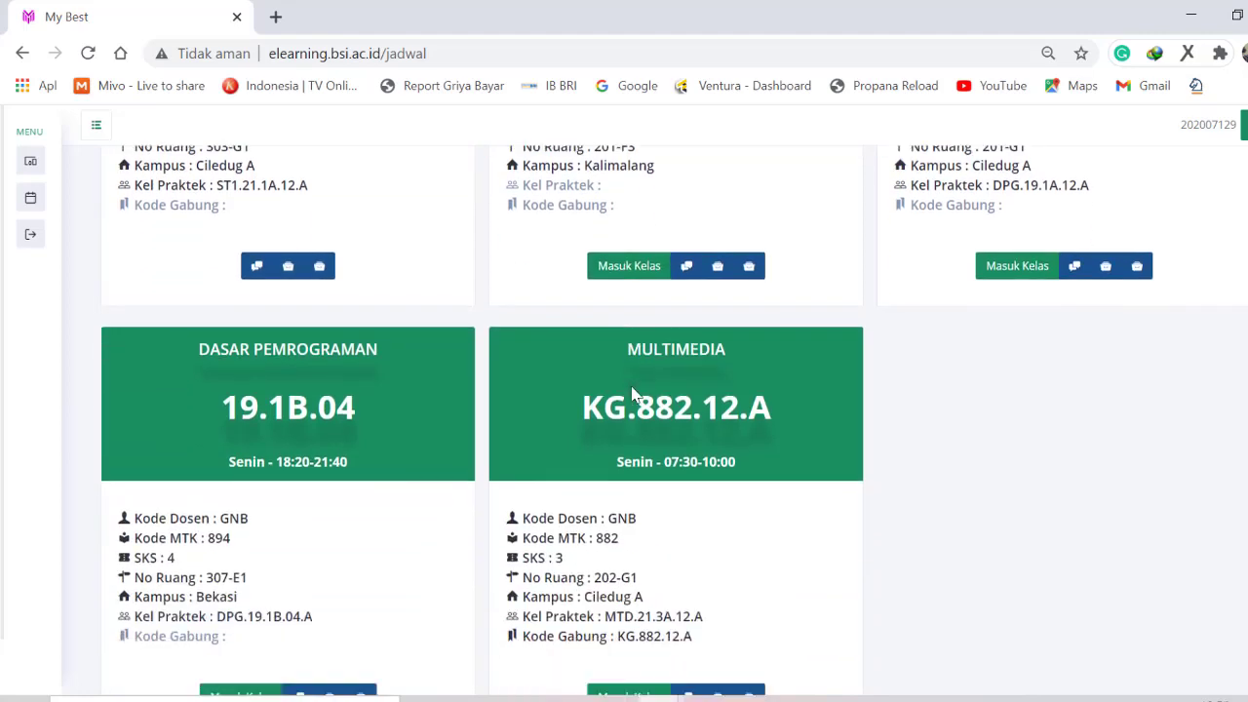
{"action": "scroll", "coordinate": [634, 390], "scroll_direction": "down", "scroll_amount": 1}
{"action": "scroll", "coordinate": [634, 388], "scroll_direction": "up", "scroll_amount": 5}
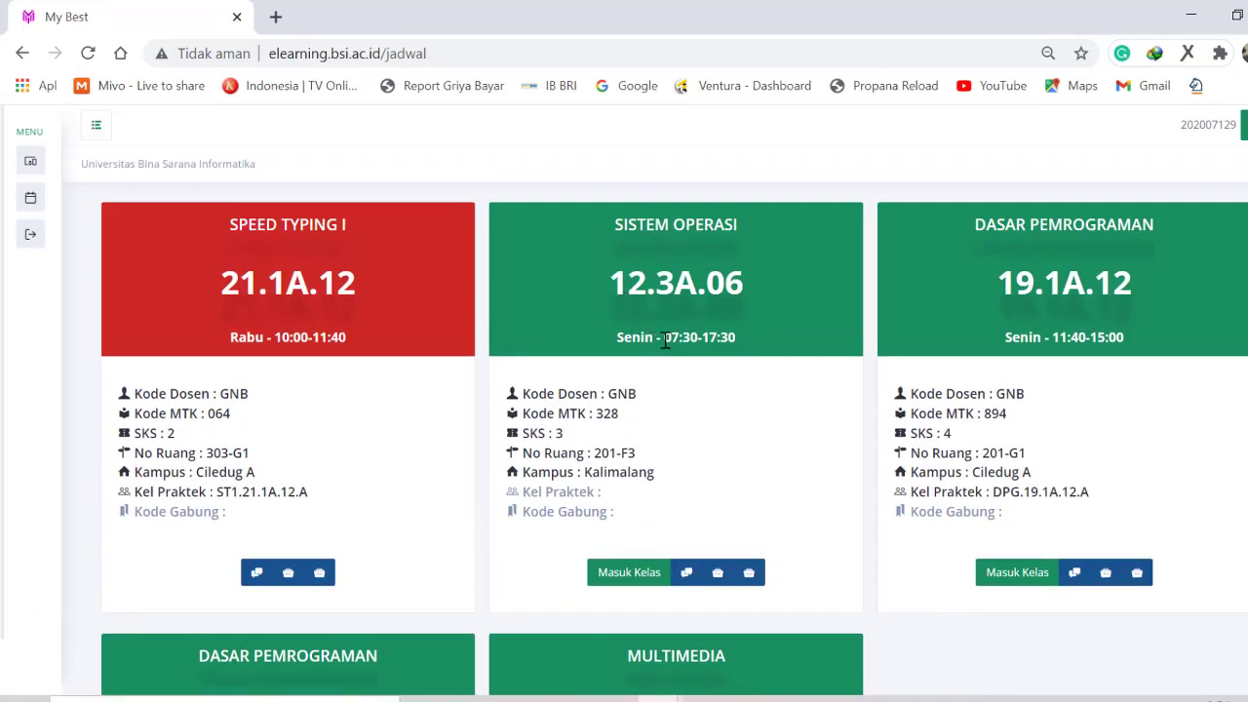
{"action": "left_click_drag", "start_coordinate": [666, 339], "coordinate": [738, 339]}
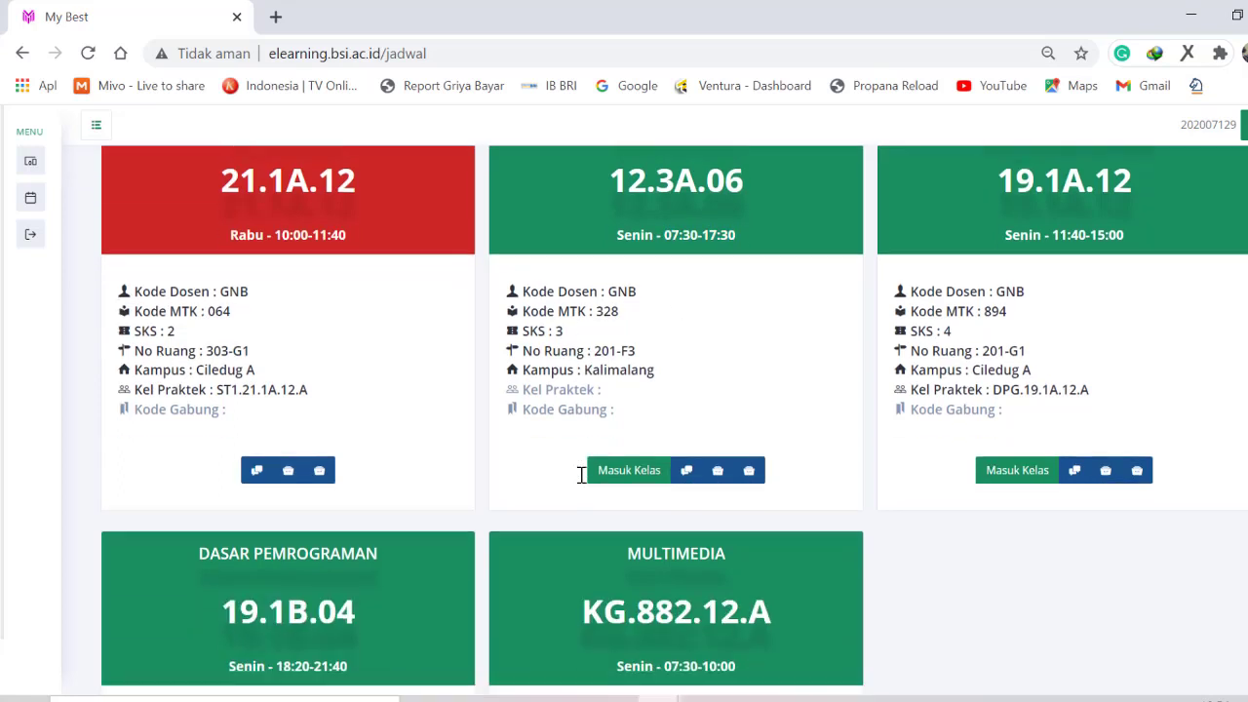
- Try to enter the Sistem Operasi class 12.3A.06 and dismiss the notice
{"action": "left_click", "coordinate": [581, 472]}
{"action": "scroll", "coordinate": [585, 476], "scroll_direction": "down", "scroll_amount": 1}
{"action": "left_click", "coordinate": [632, 475]}
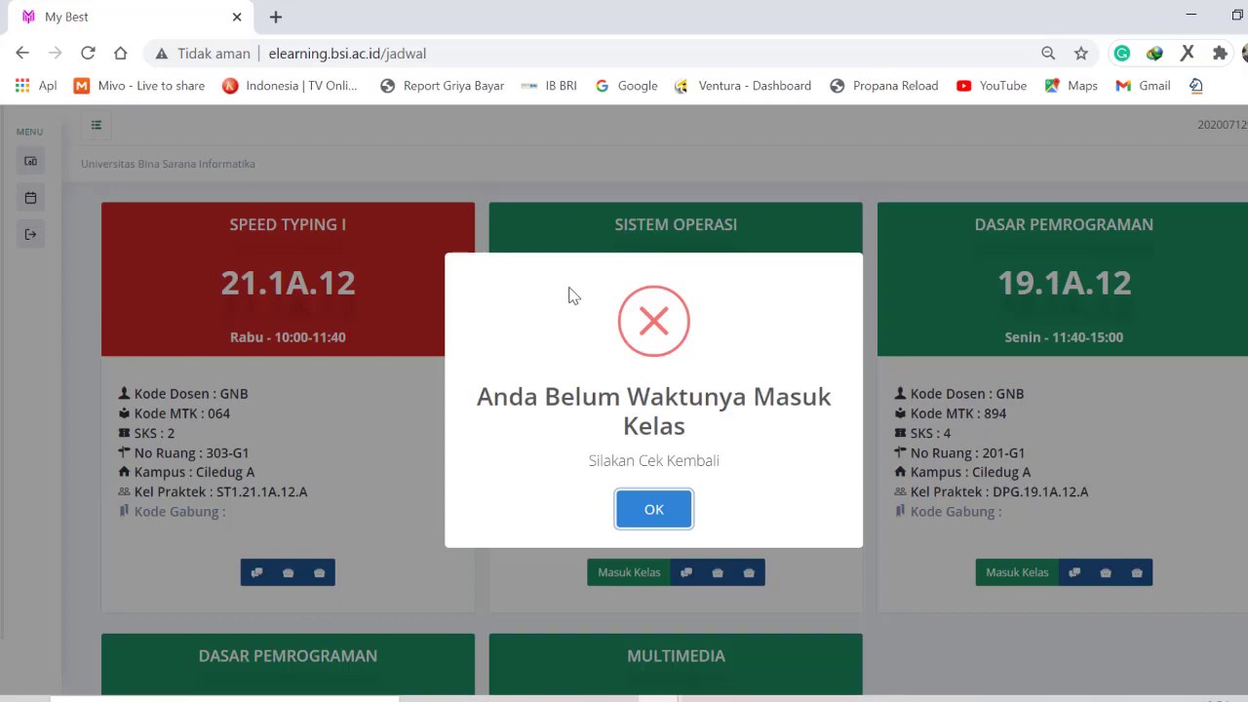
{"action": "left_click", "coordinate": [650, 524]}
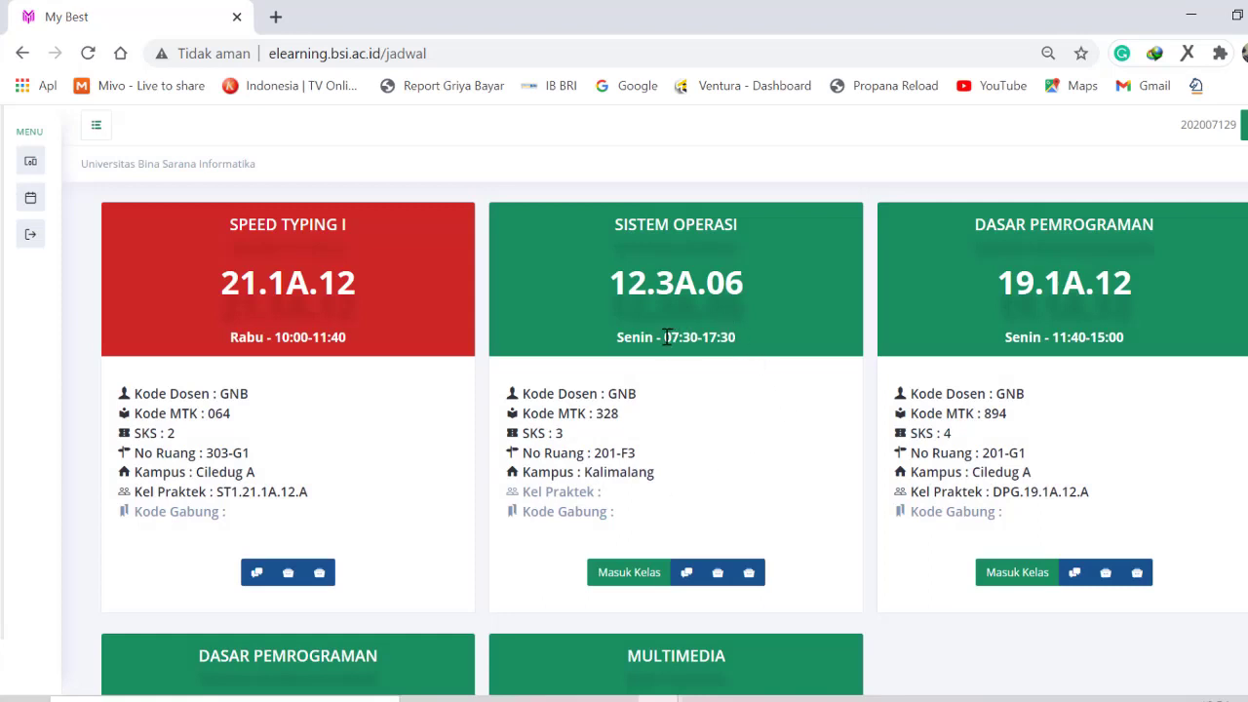
- Compare the Sistem Operasi class hours with the current date, and view the Dasar Pemrograman 19.1B.04 and Multimedia cards
{"action": "left_click_drag", "start_coordinate": [665, 337], "coordinate": [736, 356]}
{"action": "mouse_move", "coordinate": [1210, 700]}
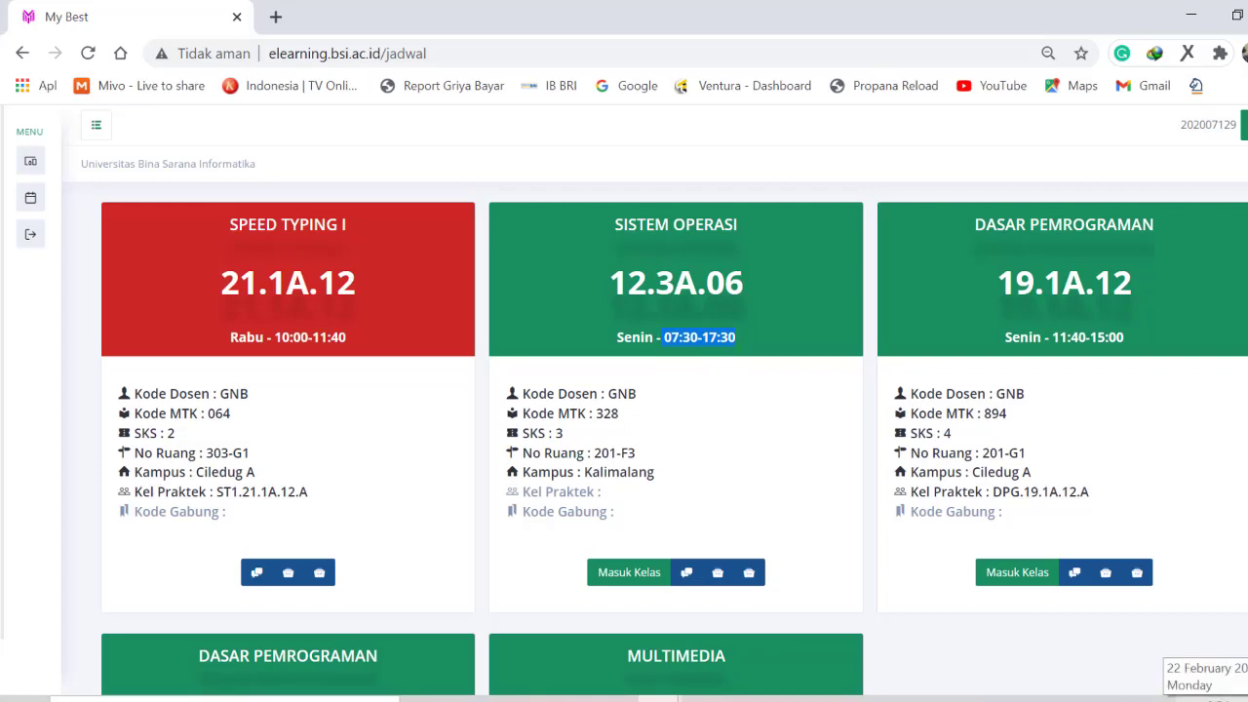
{"action": "scroll", "coordinate": [1203, 596], "scroll_direction": "down", "scroll_amount": 4}
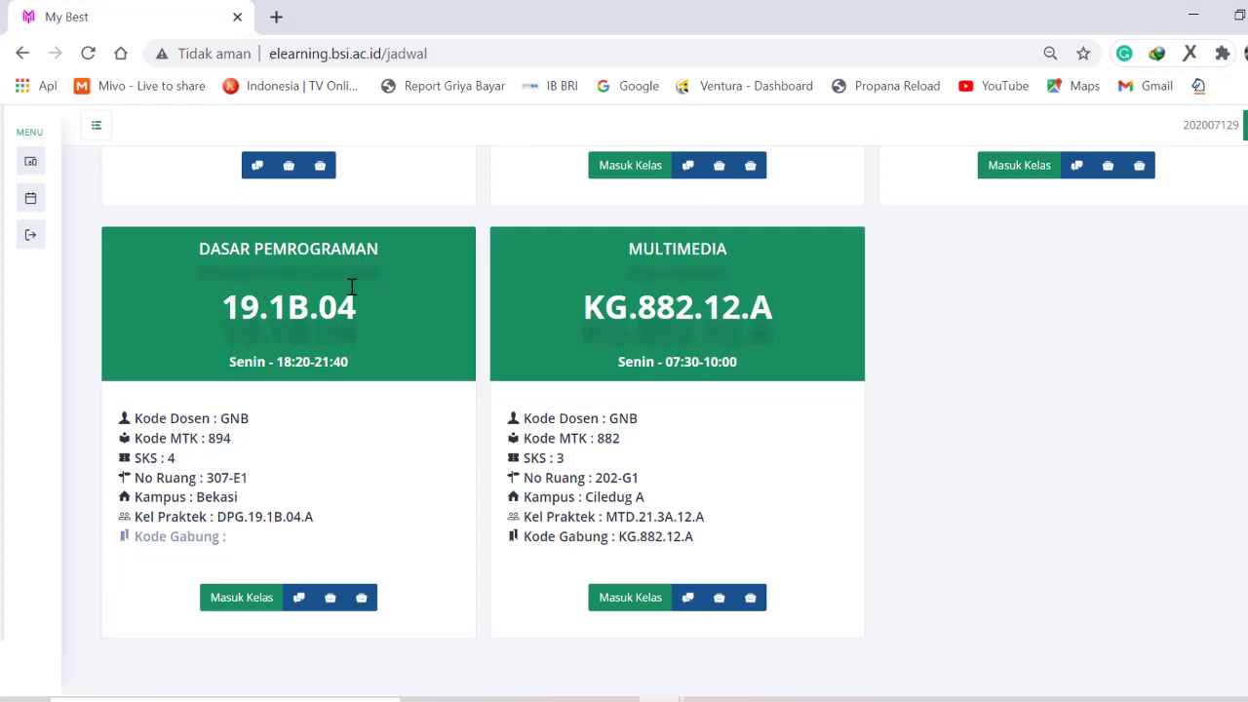
- Enter the Dasar Pemrograman class 19.1B.04 and mark students 1 to 5 as Hadir
{"action": "left_click", "coordinate": [241, 598]}
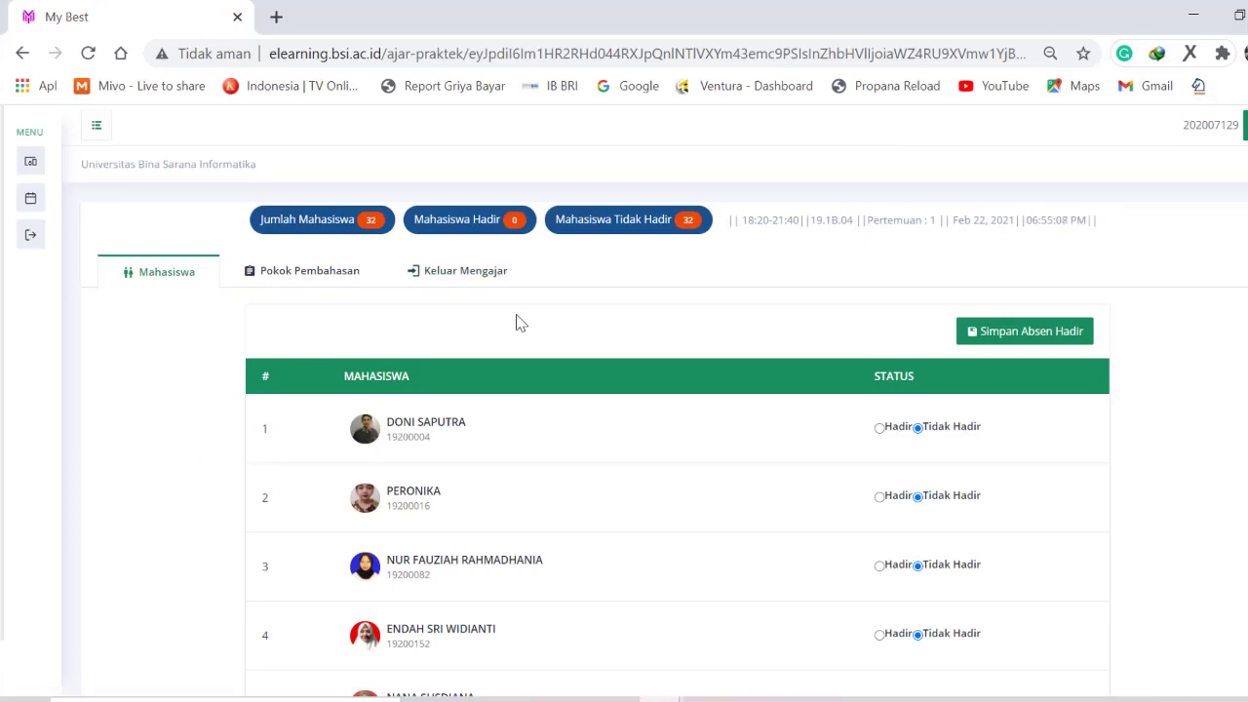
{"action": "scroll", "coordinate": [532, 321], "scroll_direction": "down", "scroll_amount": 2}
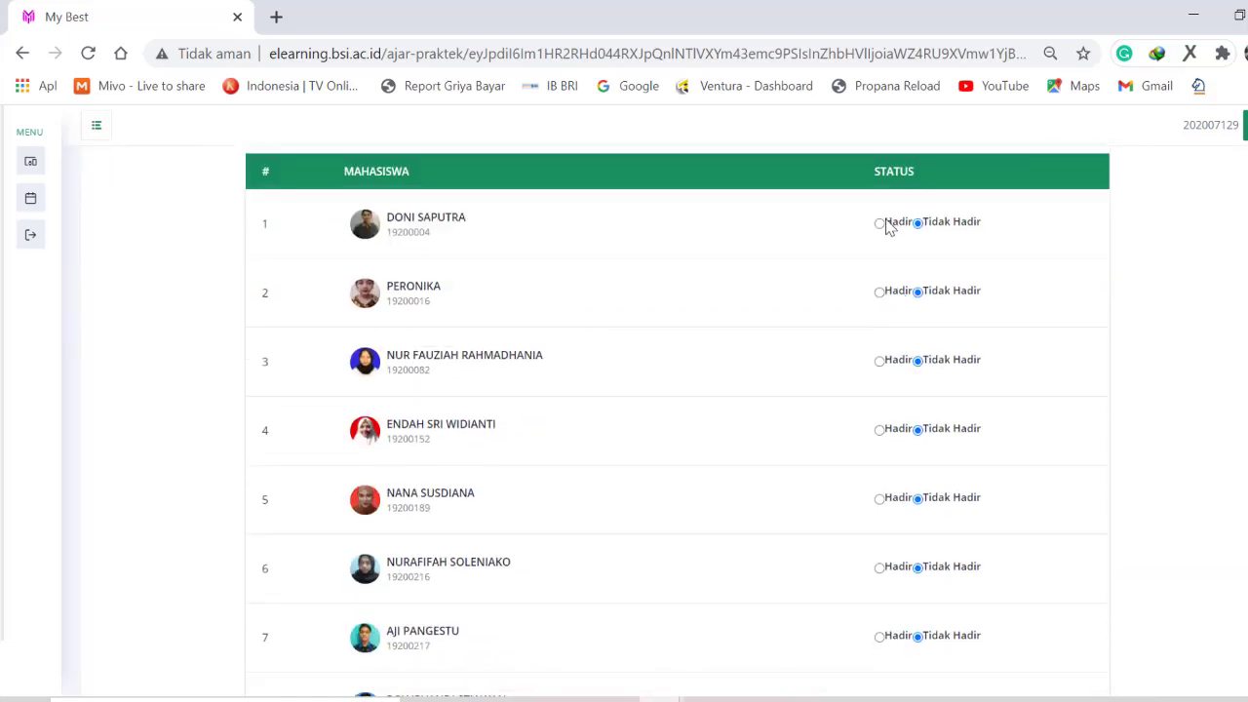
{"action": "left_click", "coordinate": [880, 294]}
{"action": "left_click", "coordinate": [880, 361]}
{"action": "left_click", "coordinate": [881, 430]}
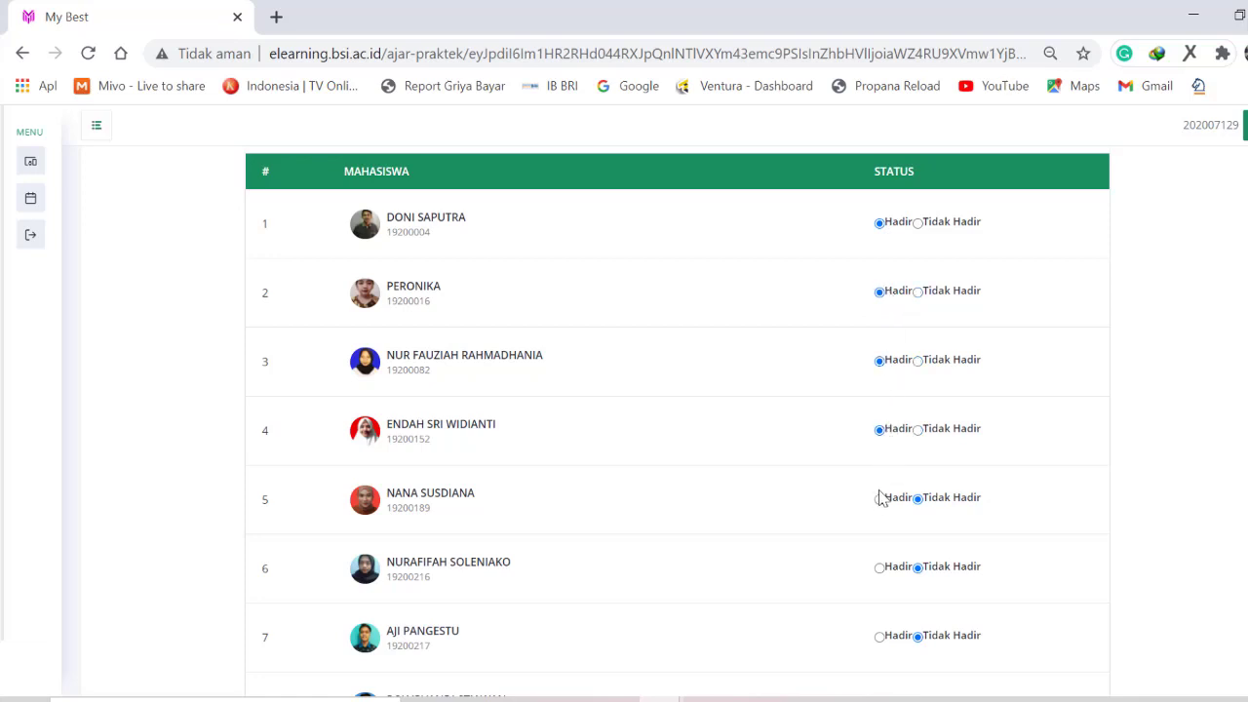
{"action": "left_click", "coordinate": [881, 499]}
- Save the attendance recorded for the first five students
{"action": "scroll", "coordinate": [902, 448], "scroll_direction": "down", "scroll_amount": 2}
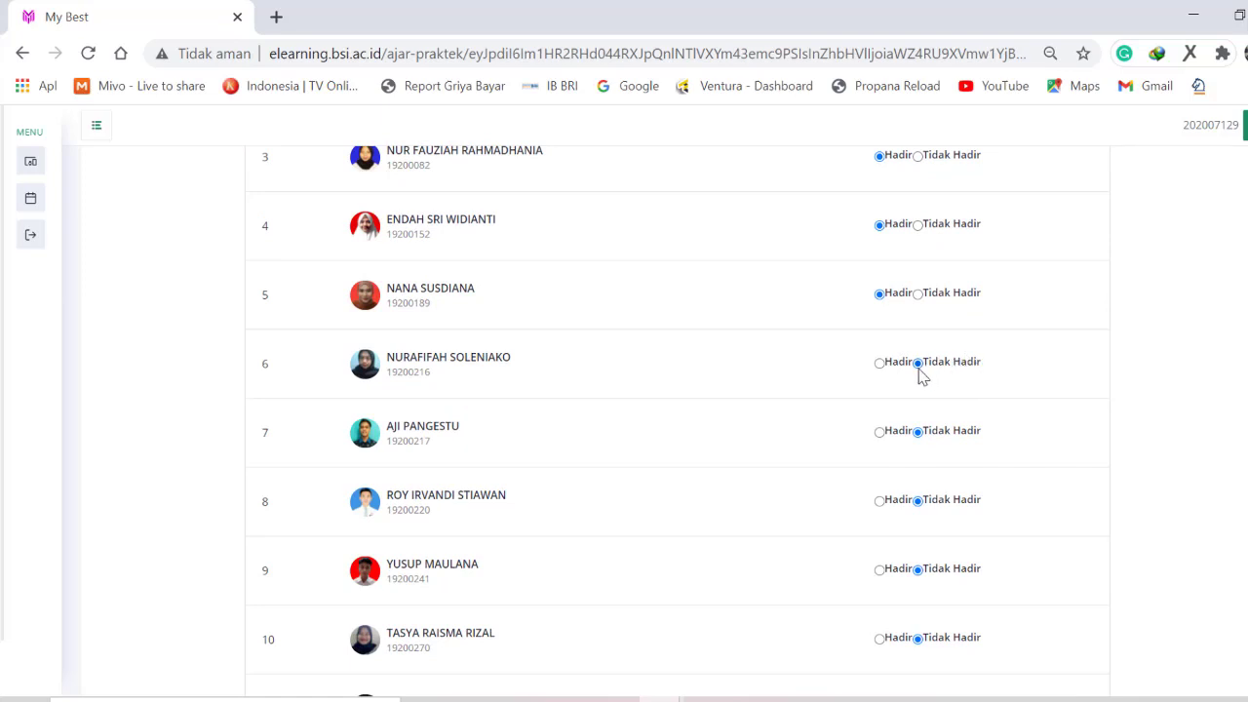
{"action": "scroll", "coordinate": [920, 372], "scroll_direction": "up", "scroll_amount": 4}
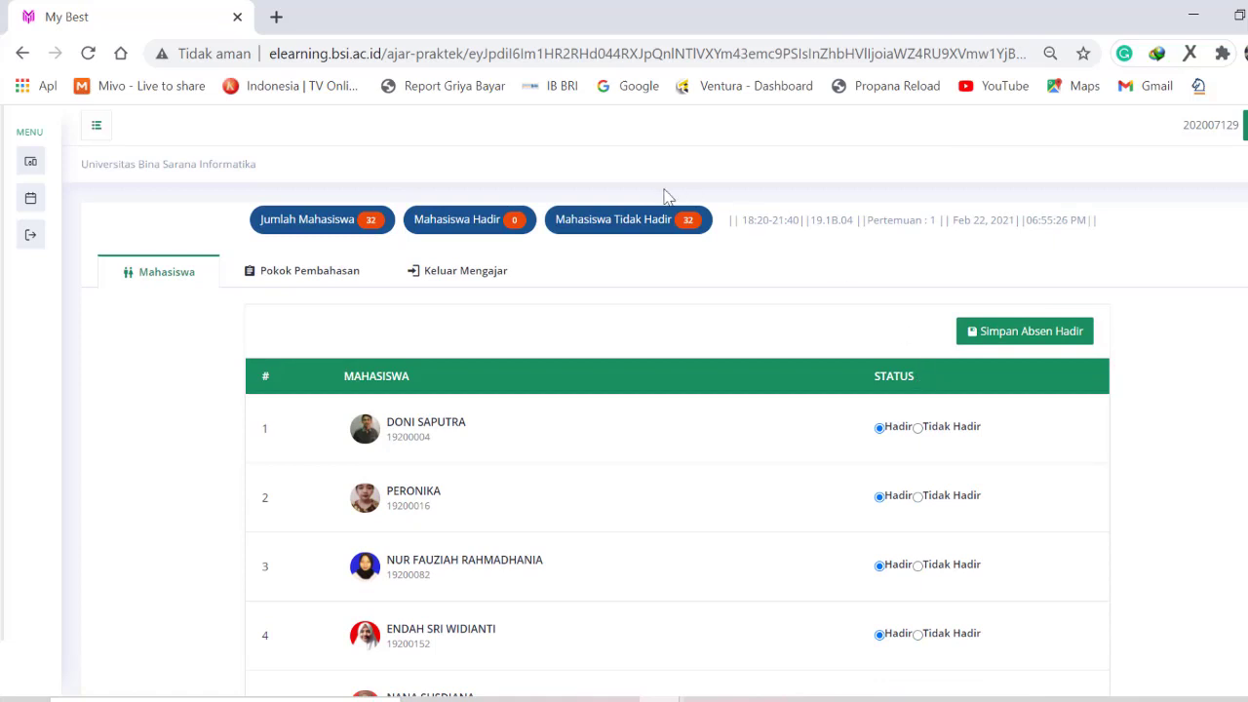
{"action": "left_click", "coordinate": [1032, 337]}
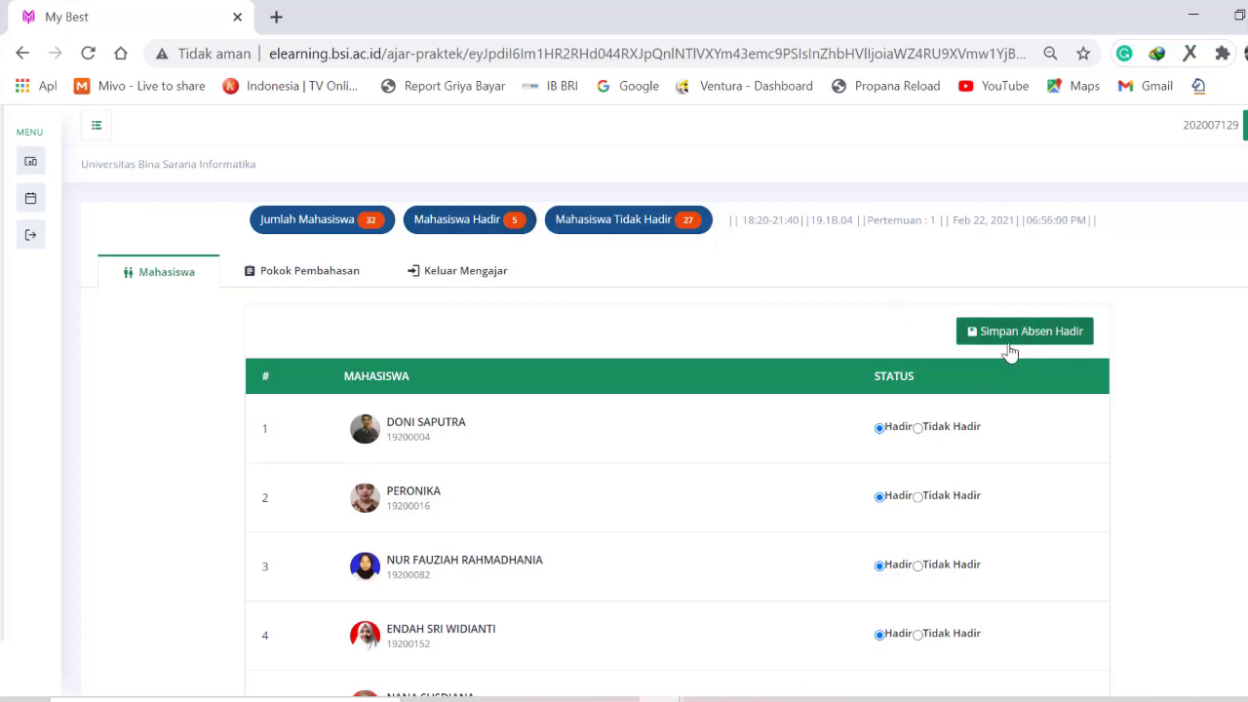
- Mark students 6 to 10 in the attendance list as Hadir
{"action": "scroll", "coordinate": [976, 390], "scroll_direction": "down", "scroll_amount": 4}
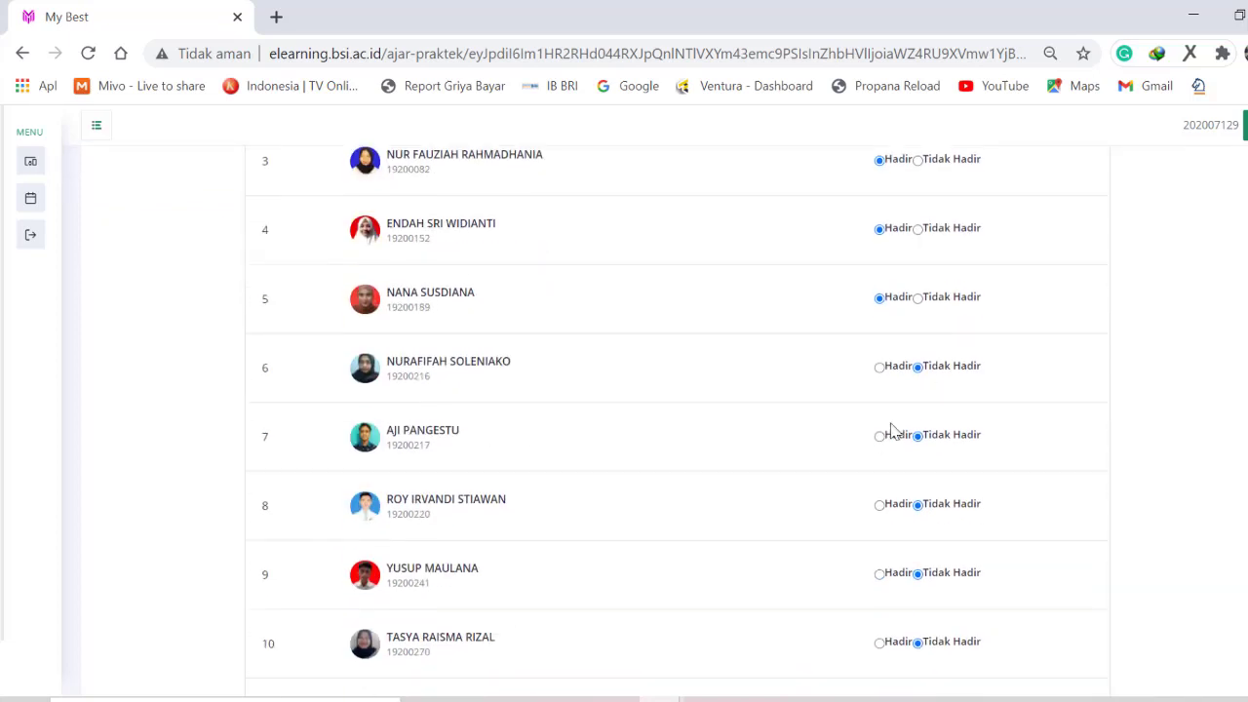
{"action": "left_click", "coordinate": [880, 363]}
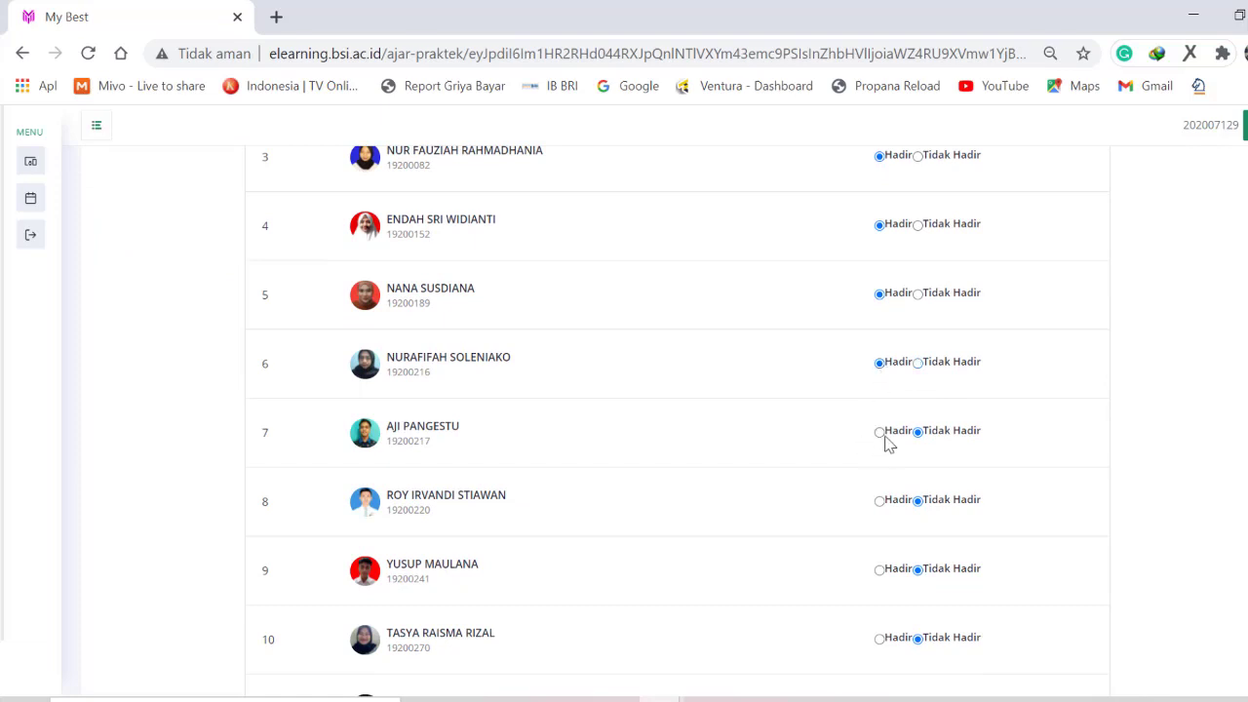
{"action": "left_click", "coordinate": [880, 501]}
{"action": "left_click", "coordinate": [880, 432]}
{"action": "scroll", "coordinate": [905, 312], "scroll_direction": "down", "scroll_amount": 3}
{"action": "left_click", "coordinate": [880, 263]}
{"action": "left_click", "coordinate": [880, 332]}
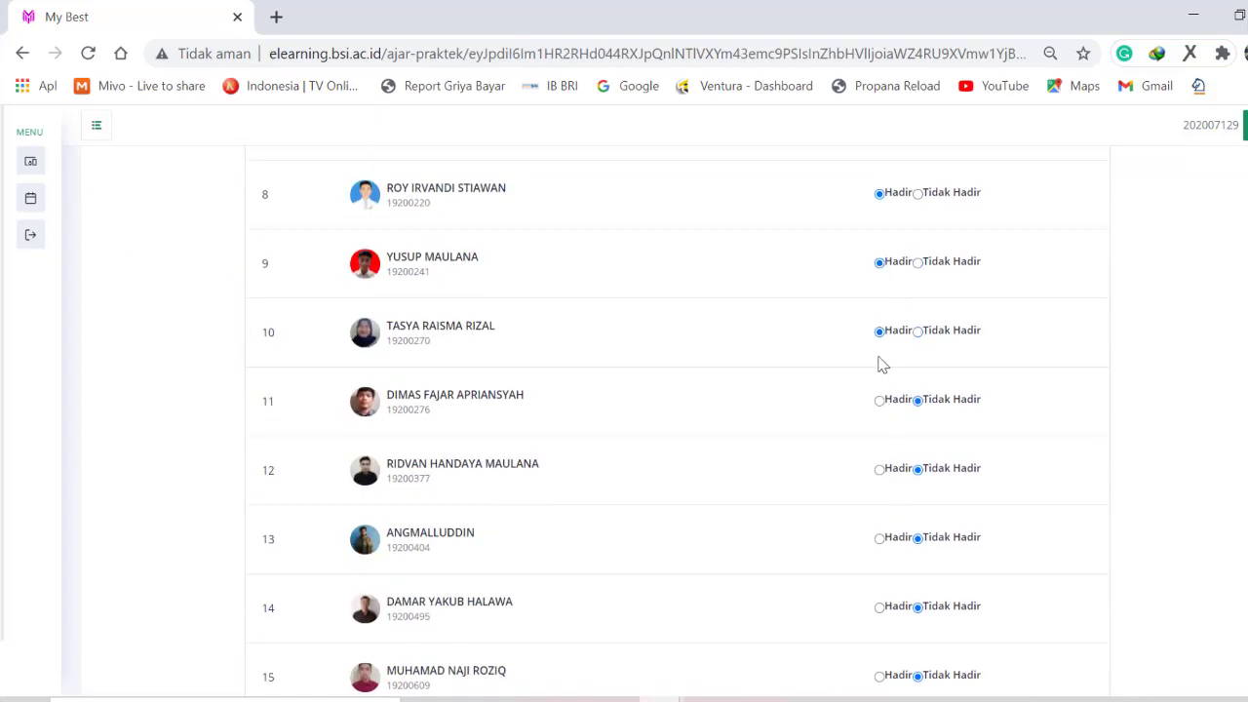
- Mark students 11 to 17 in the attendance list as Hadir
{"action": "left_click", "coordinate": [880, 401]}
{"action": "left_click", "coordinate": [880, 470]}
{"action": "left_click", "coordinate": [880, 538]}
{"action": "scroll", "coordinate": [880, 540], "scroll_direction": "down", "scroll_amount": 3}
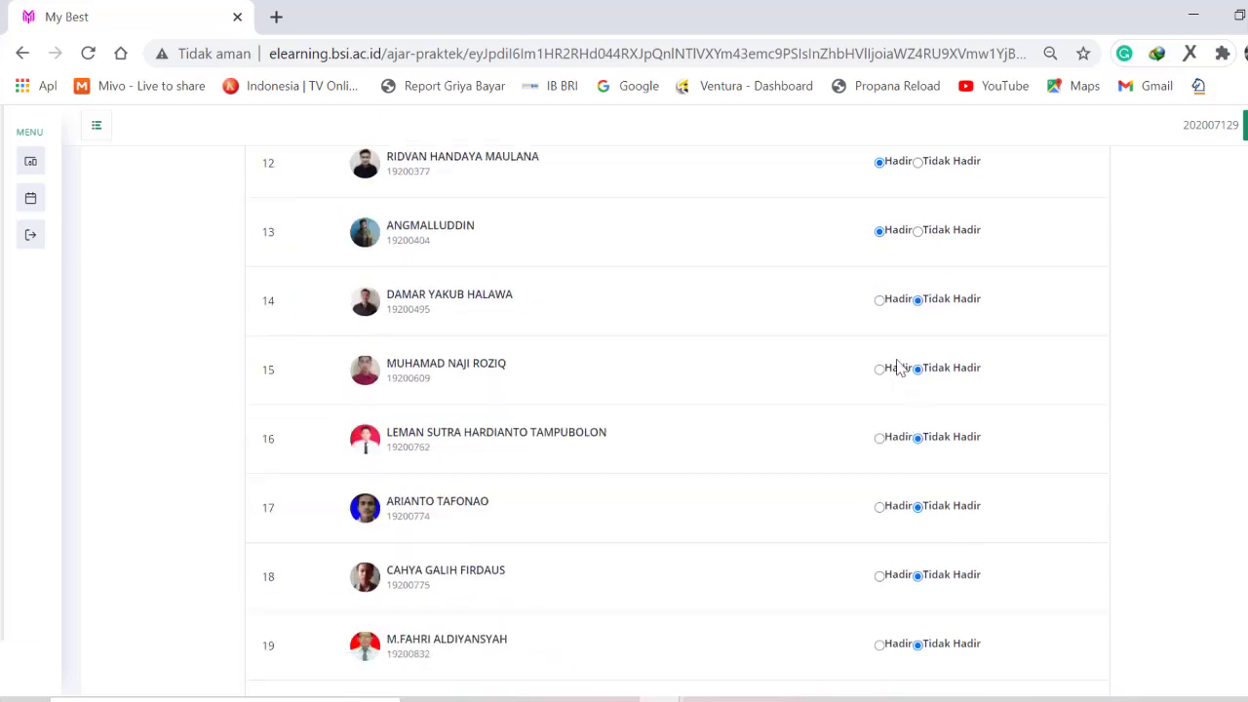
{"action": "left_click", "coordinate": [880, 301]}
{"action": "left_click", "coordinate": [879, 370]}
{"action": "left_click", "coordinate": [880, 438]}
{"action": "left_click", "coordinate": [880, 507]}
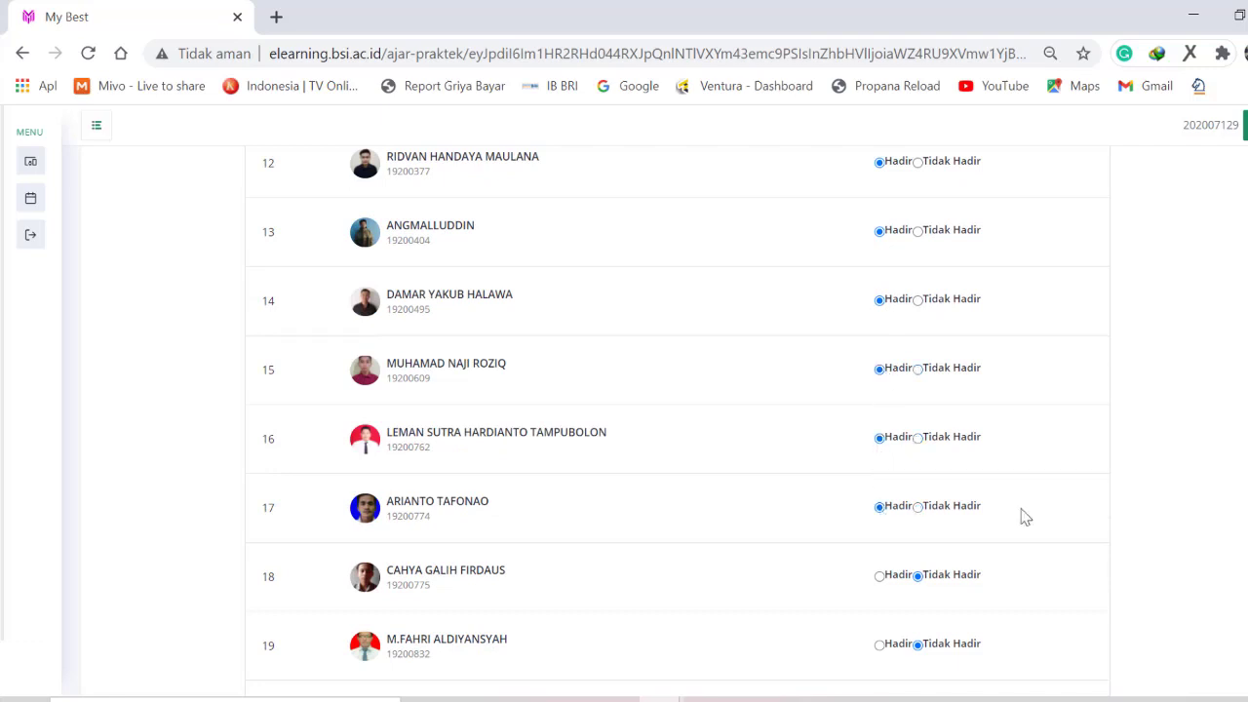
- Mark students 20 and 21 as Hadir and save the attendance list again
{"action": "scroll", "coordinate": [880, 507], "scroll_direction": "down", "scroll_amount": 3}
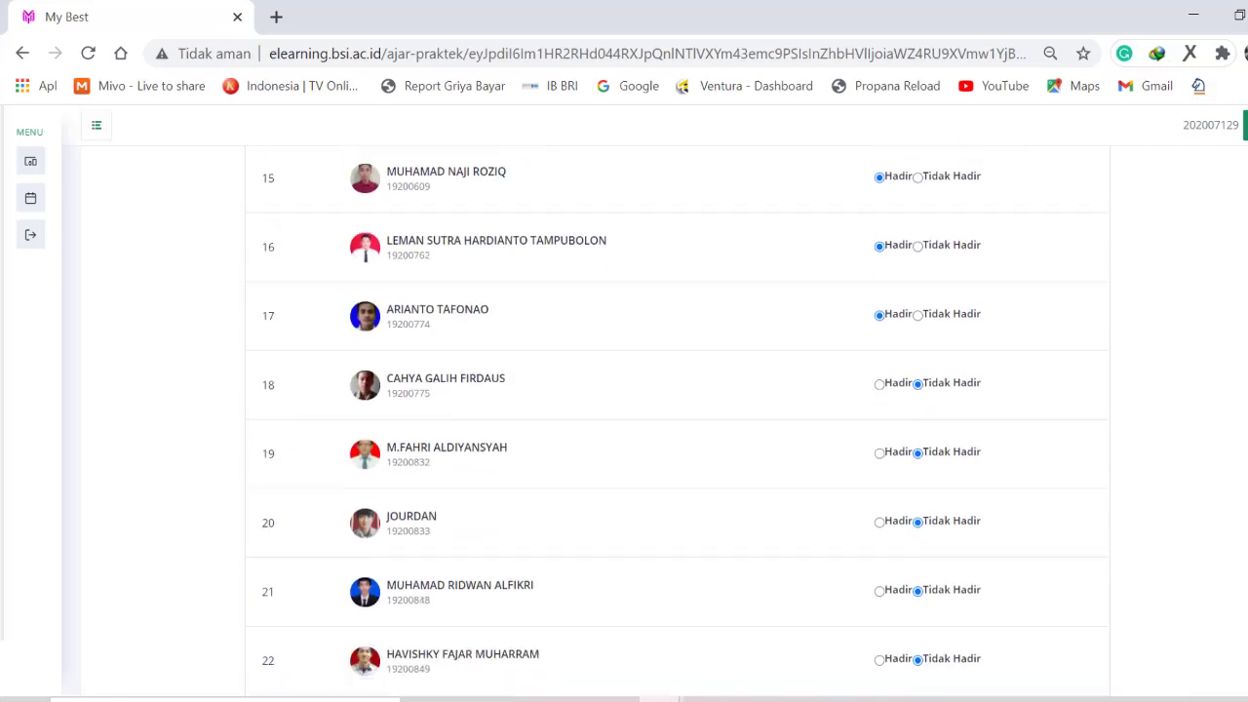
{"action": "left_click", "coordinate": [880, 446]}
{"action": "left_click", "coordinate": [880, 378]}
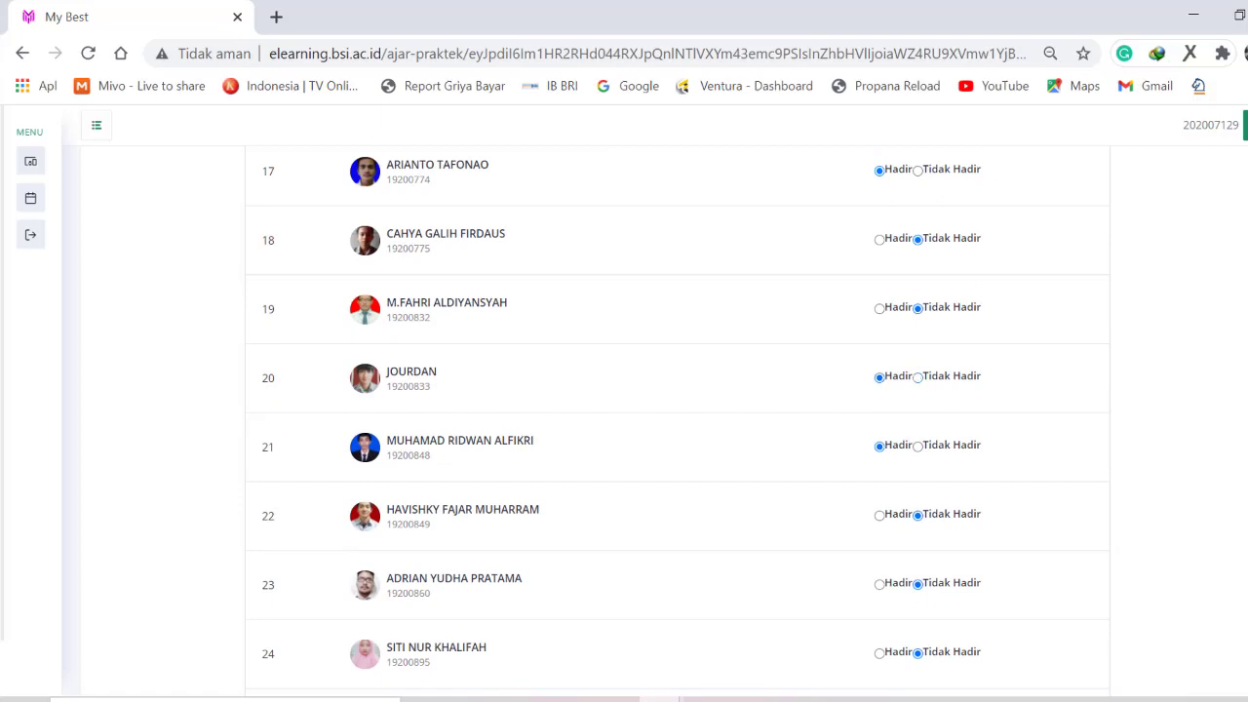
{"action": "scroll", "coordinate": [676, 420], "scroll_direction": "up", "scroll_amount": 13}
{"action": "left_click", "coordinate": [1061, 242]}
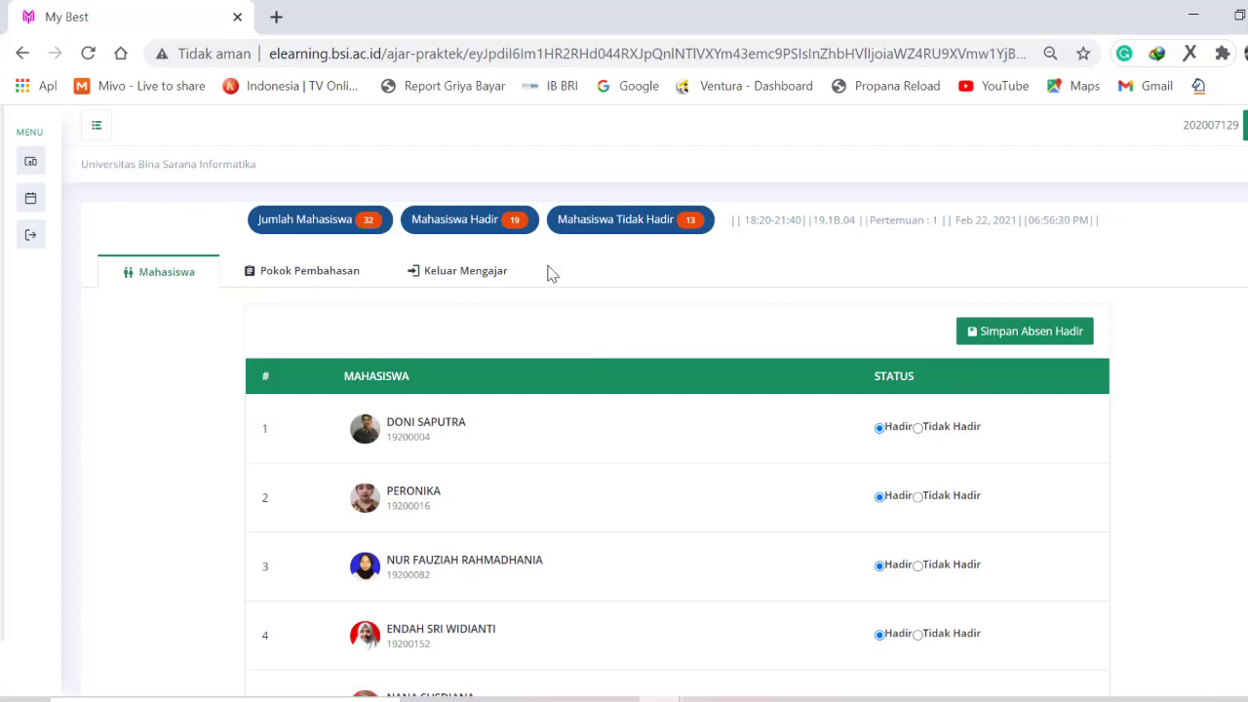
- Open the Pokok Pembahasan form and enter "Pertemuan 1 ini menjelaskan tentang pengertian dasar pemrograman" as the Rangkuman
{"action": "left_click", "coordinate": [330, 274]}
{"action": "scroll", "coordinate": [337, 331], "scroll_direction": "down", "scroll_amount": 1}
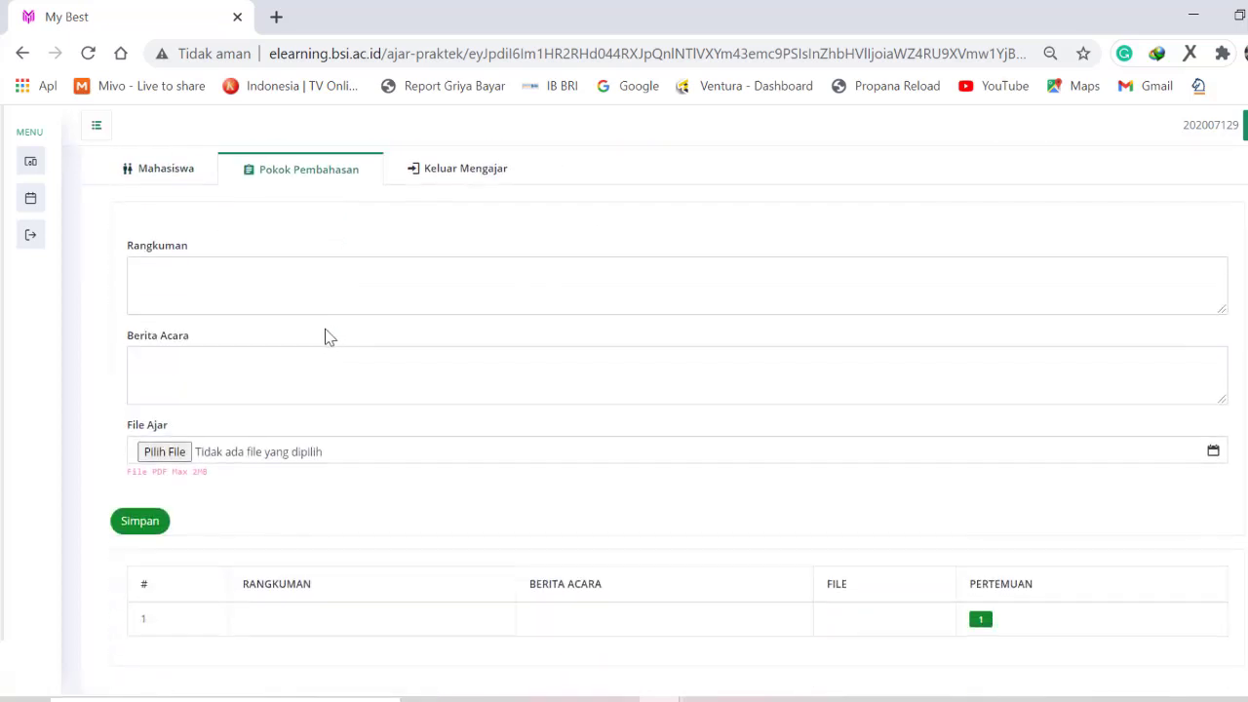
{"action": "left_click", "coordinate": [291, 276]}
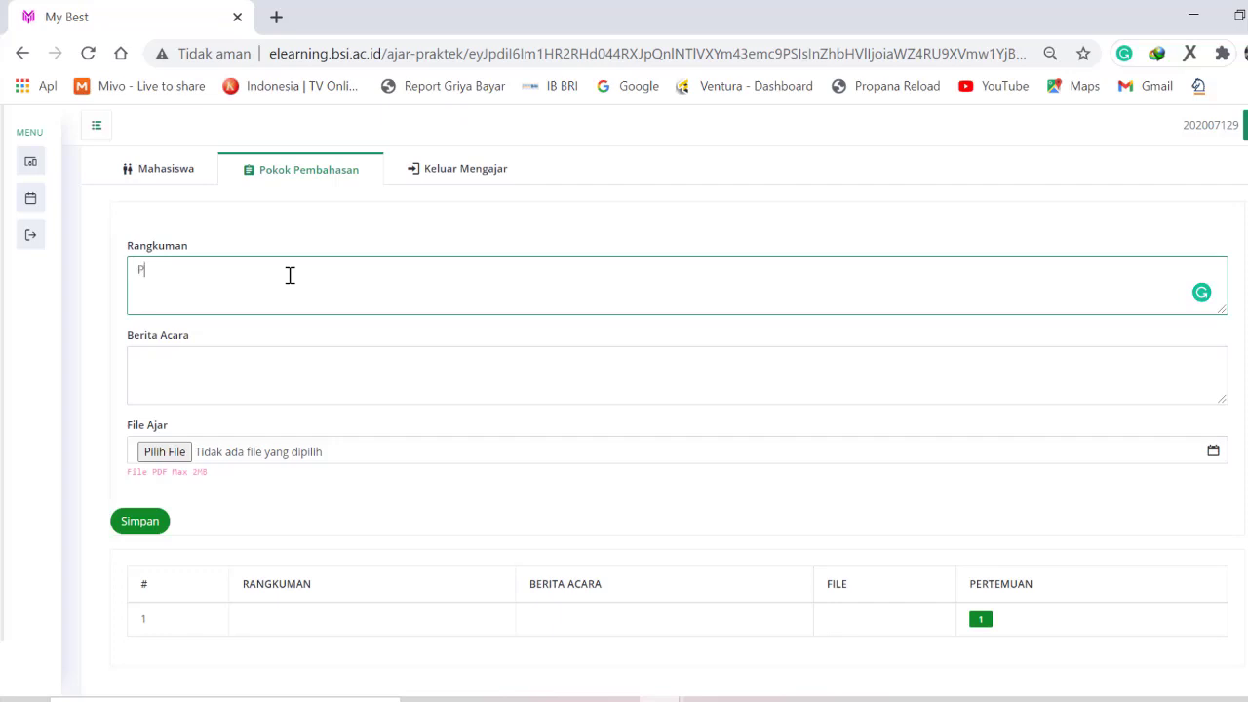
{"action": "key", "text": "BackSpace"}
{"action": "key", "text": "BackSpace"}
{"action": "type", "text": "menjela"}
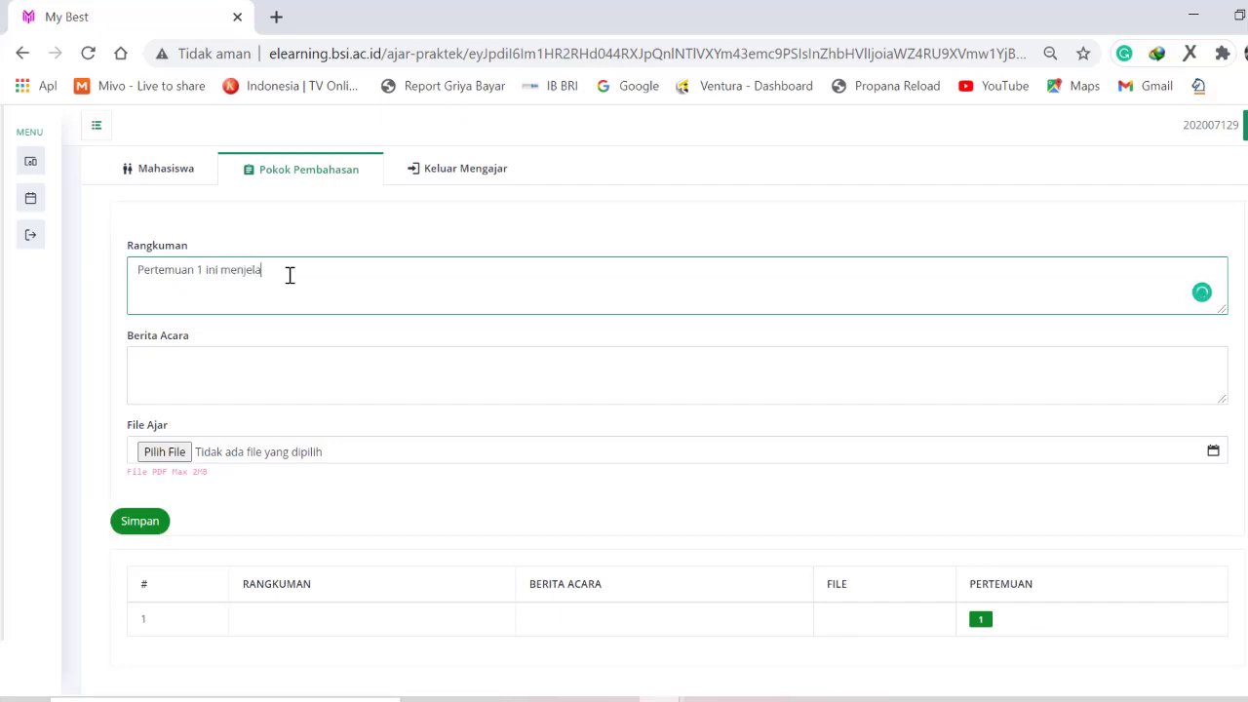
{"action": "type", "text": "skan tentang pengertian da"}
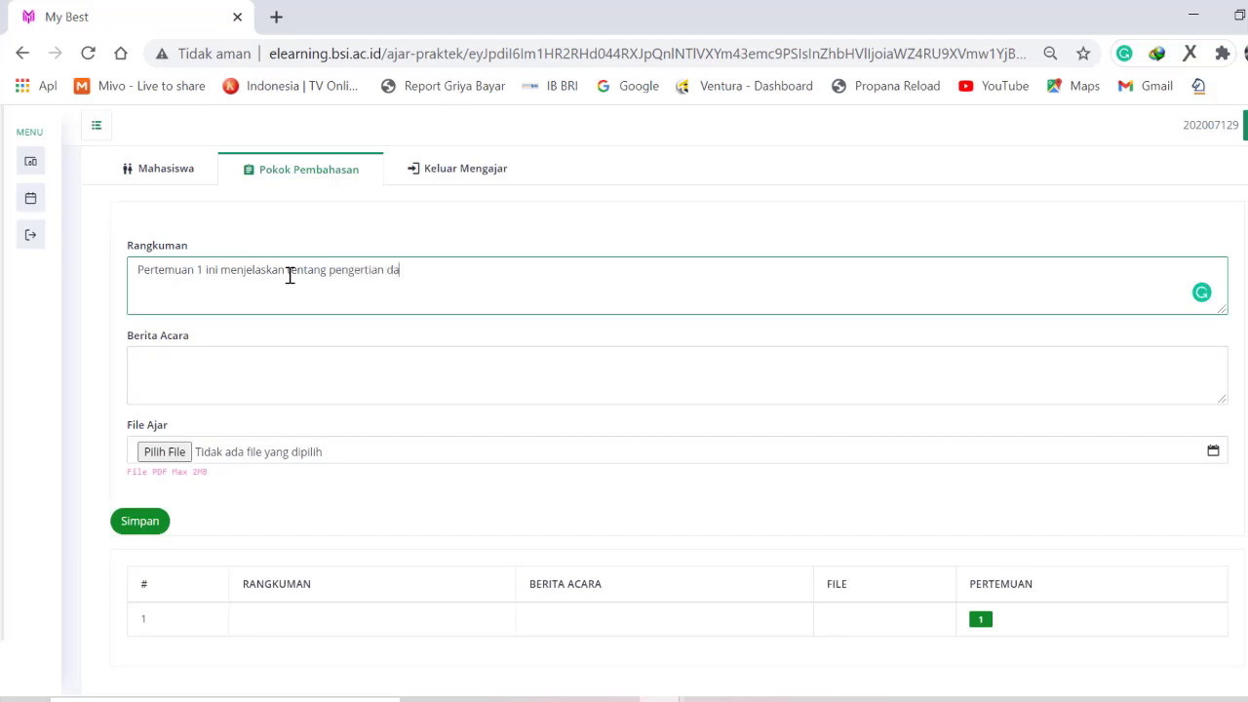
{"action": "type", "text": "sar pemrograman"}
- Enter "Pertemuan 1 - Dasar Pemrograman" as the Berita Acara
{"action": "left_click", "coordinate": [227, 364]}
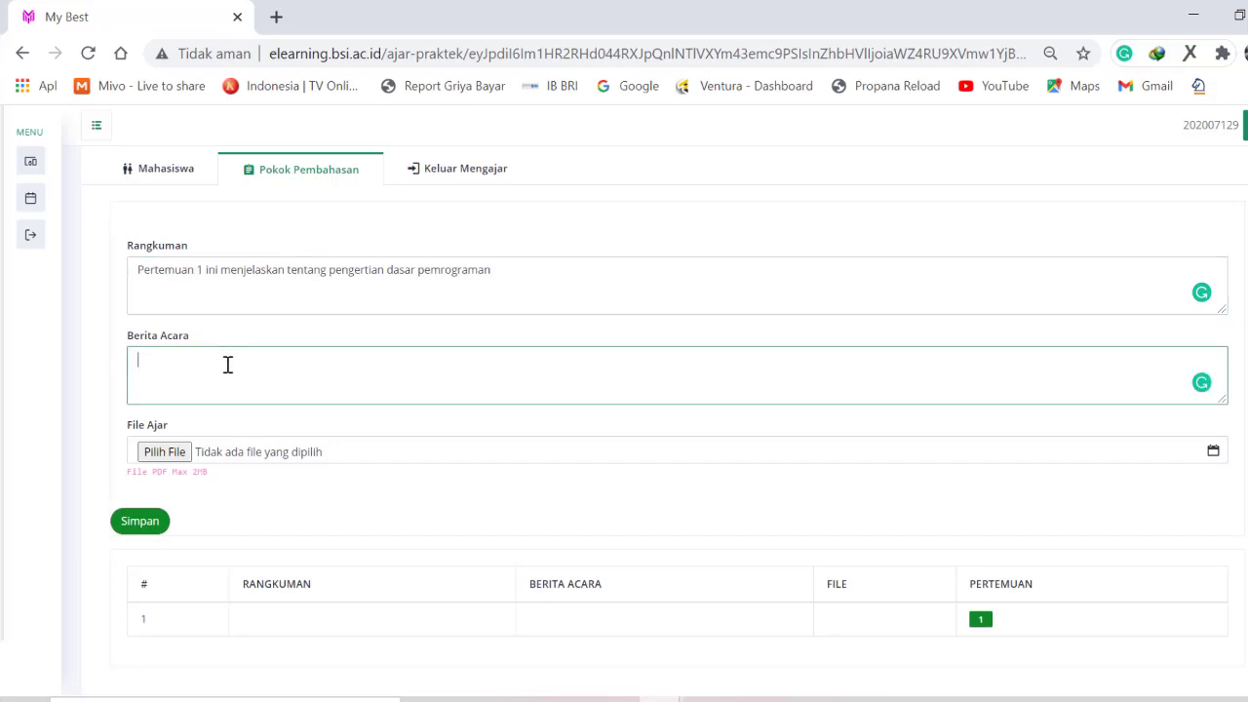
{"action": "type", "text": "Pertemuan 1 - Dasar Pemrograman"}
- Attach the PDF "nilai Akhir 3A" from the Multimedia folder as the File Ajar
{"action": "left_click", "coordinate": [166, 456]}
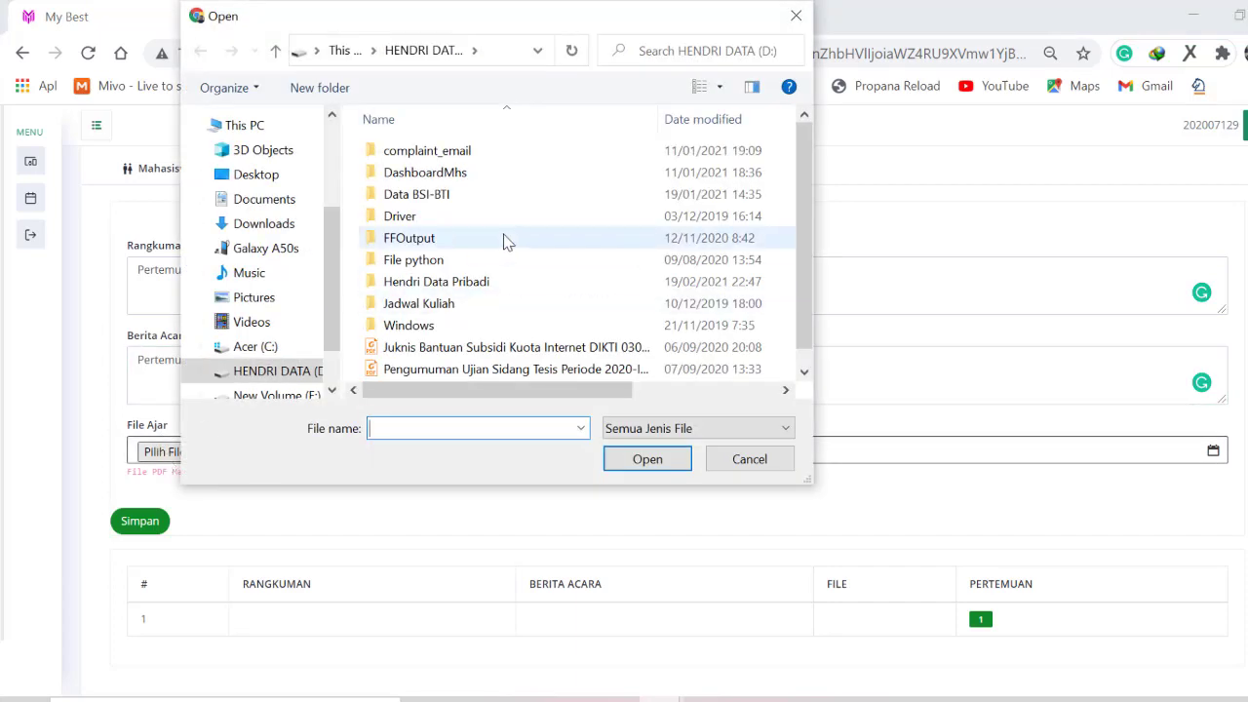
{"action": "left_click", "coordinate": [482, 281]}
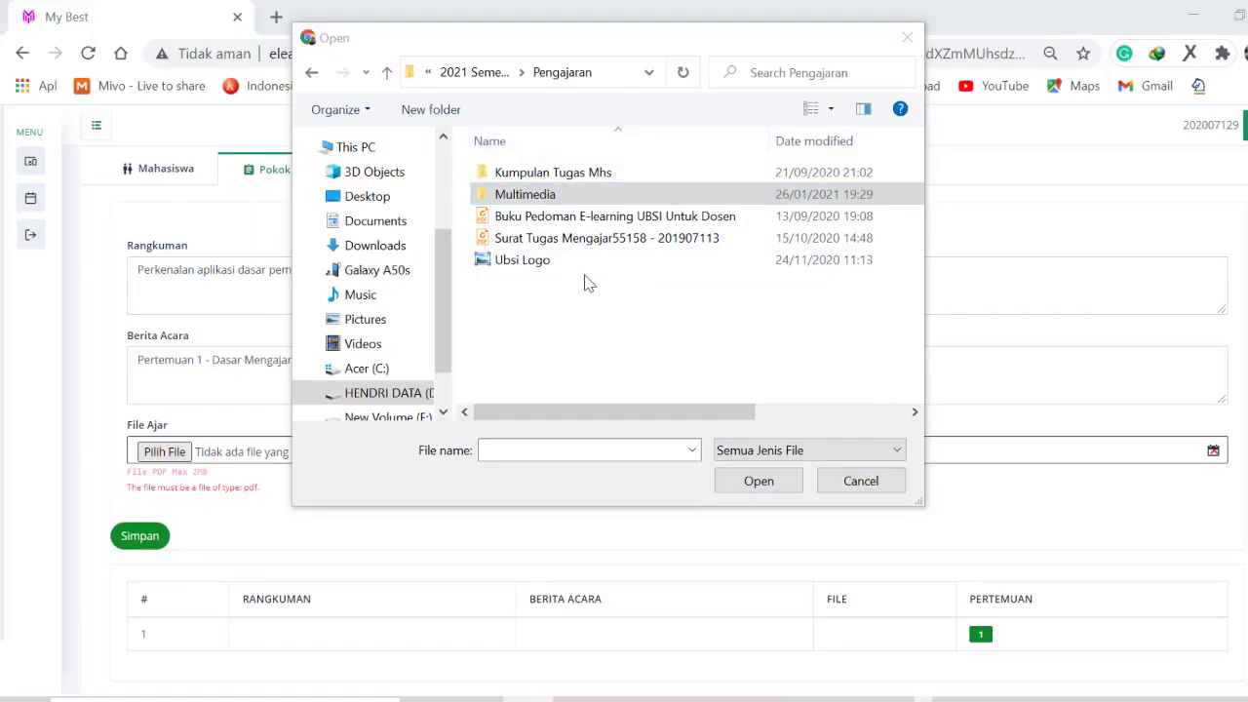
{"action": "left_click", "coordinate": [559, 200]}
{"action": "double_click", "coordinate": [559, 198]}
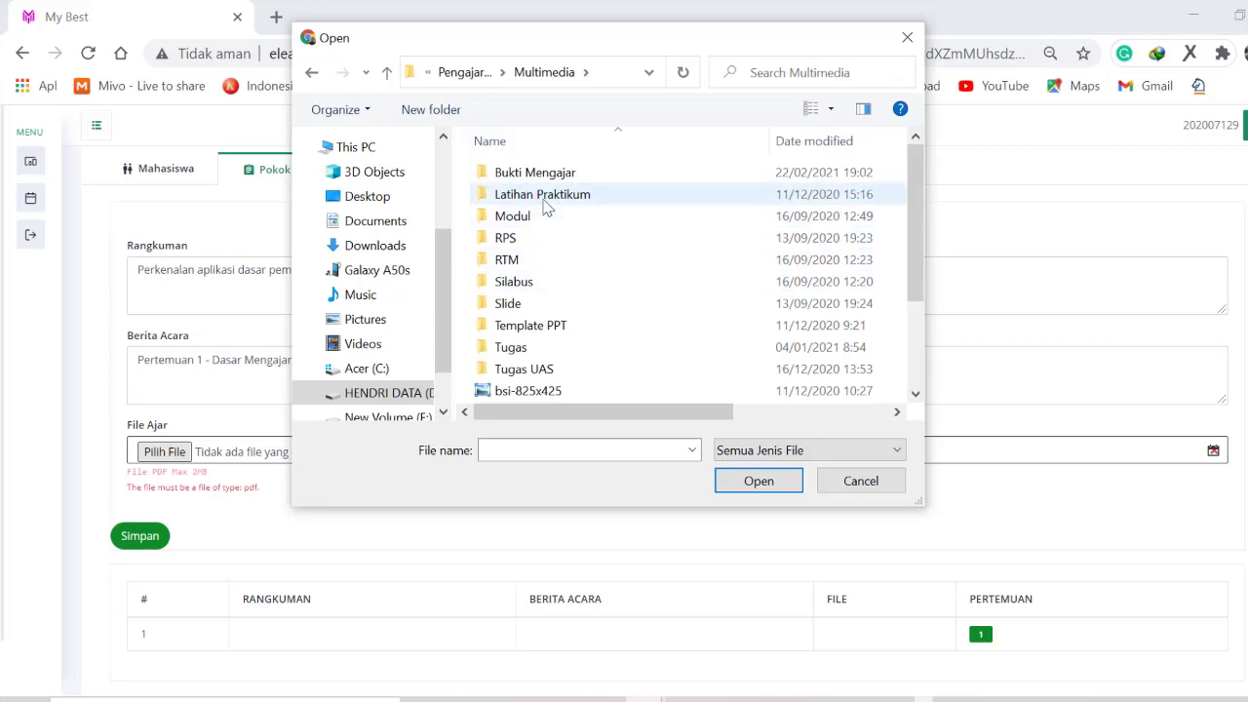
{"action": "double_click", "coordinate": [542, 195]}
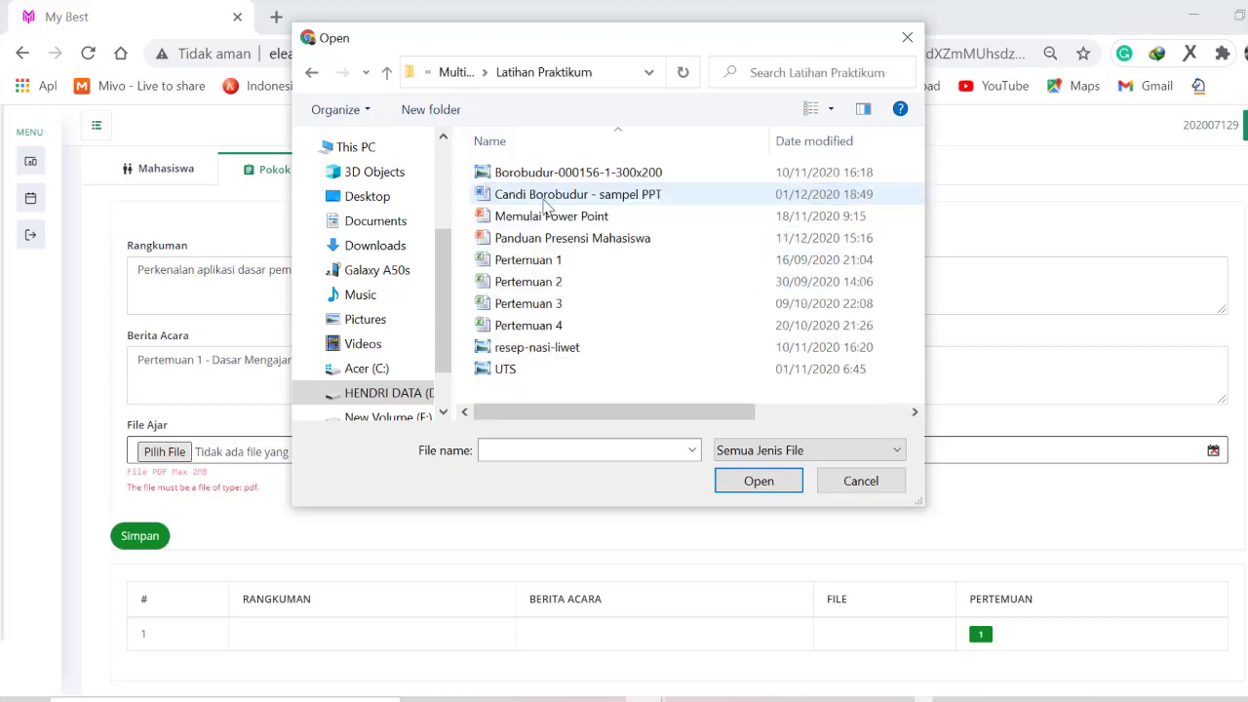
{"action": "left_click", "coordinate": [452, 73]}
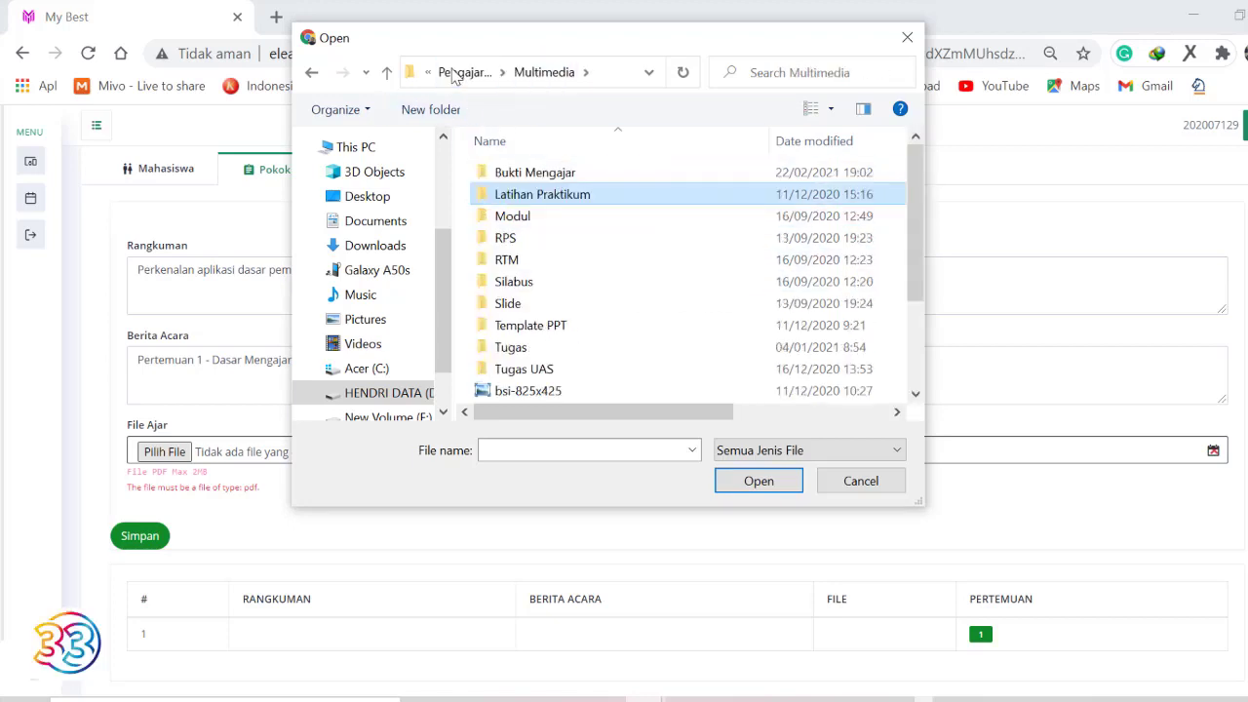
{"action": "scroll", "coordinate": [644, 323], "scroll_direction": "down", "scroll_amount": 2}
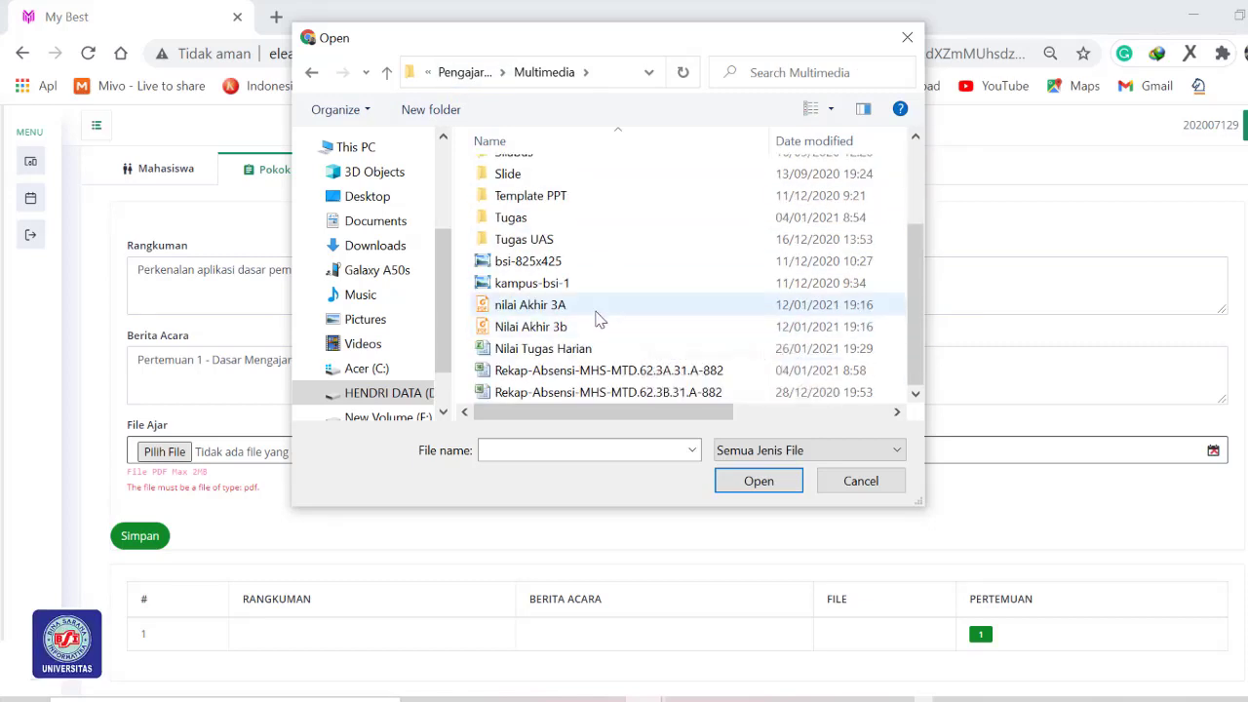
{"action": "left_click", "coordinate": [597, 310]}
{"action": "left_click", "coordinate": [767, 480]}
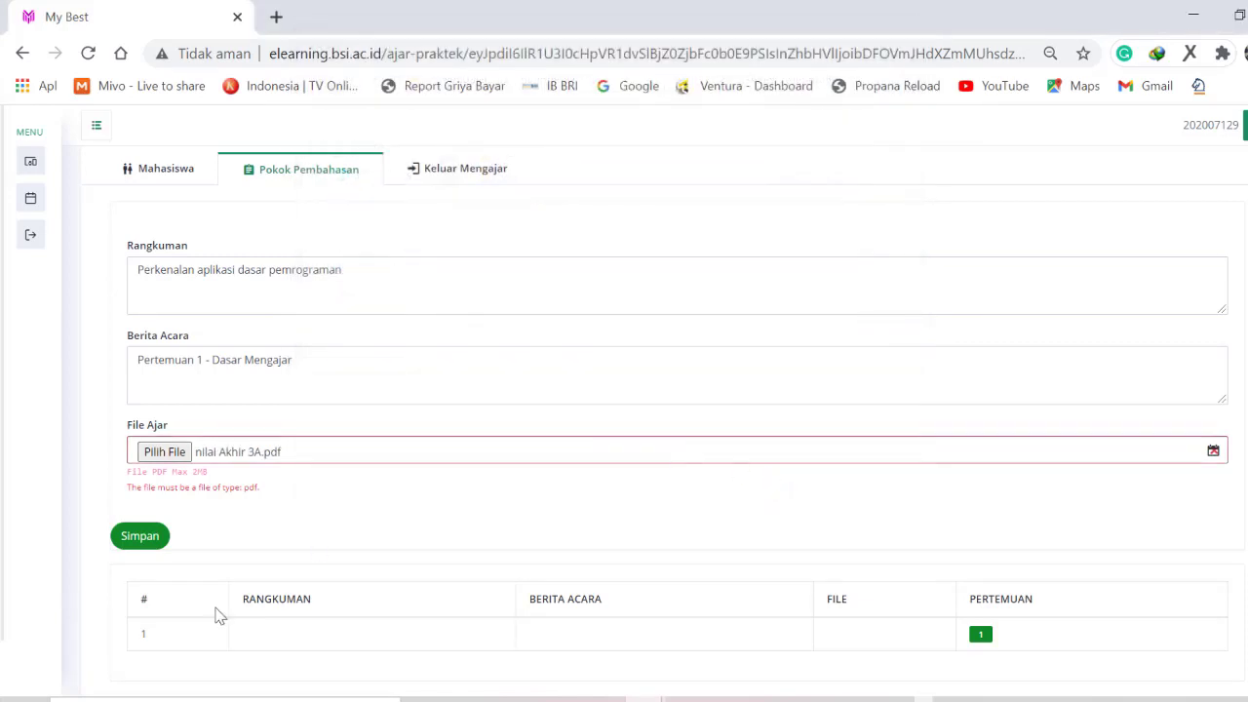
- Save the Pokok Pembahasan entry, dismiss the notice, and reopen the form to check the saved row for meeting 1
{"action": "left_click", "coordinate": [138, 539]}
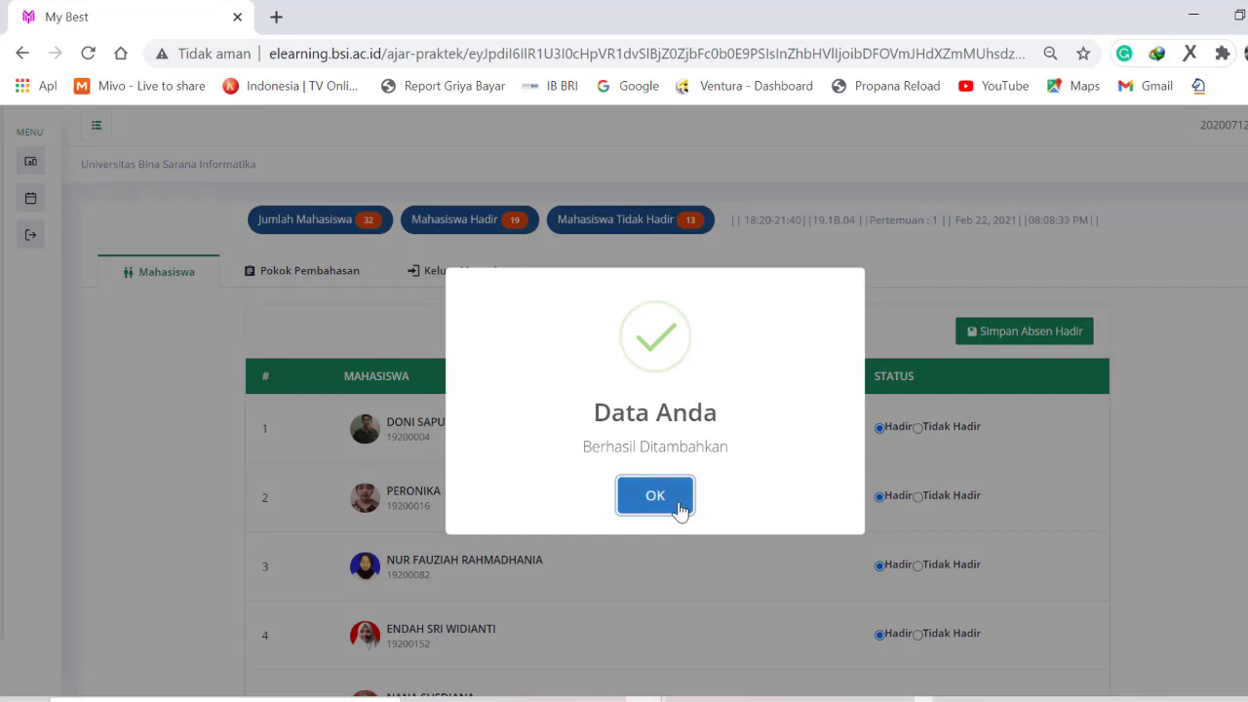
{"action": "left_click", "coordinate": [678, 507]}
{"action": "left_click", "coordinate": [310, 277]}
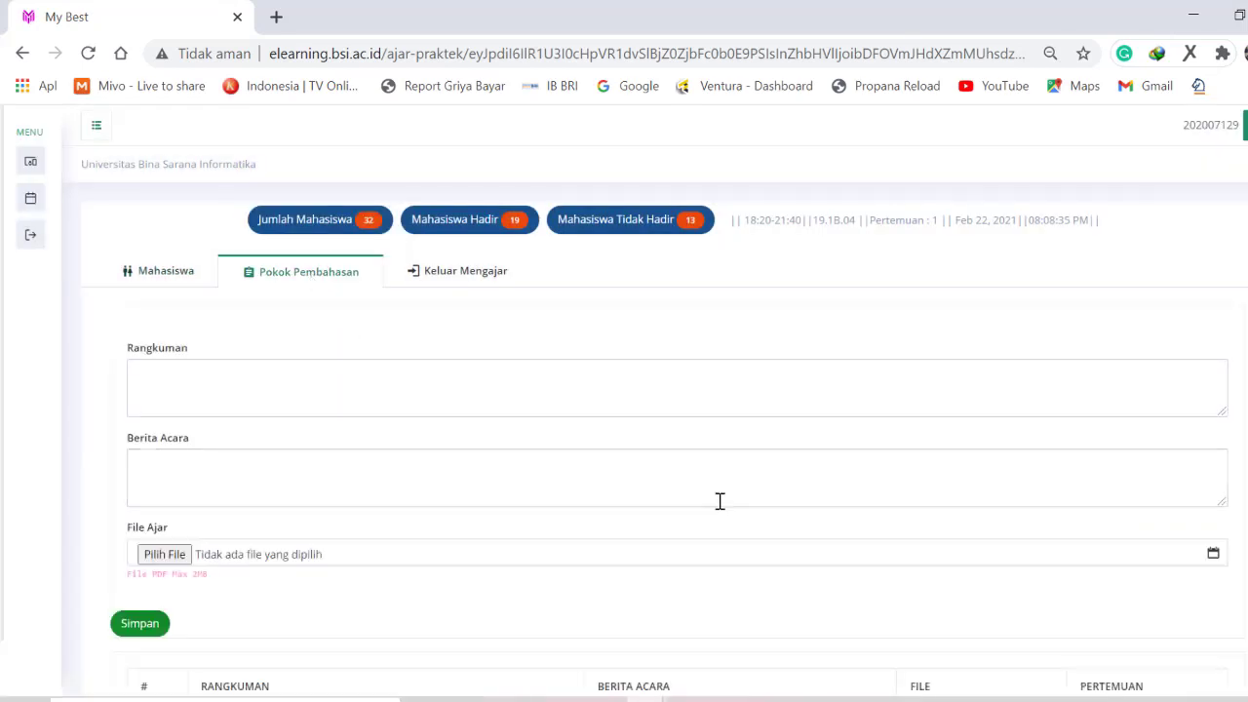
{"action": "scroll", "coordinate": [720, 501], "scroll_direction": "down", "scroll_amount": 2}
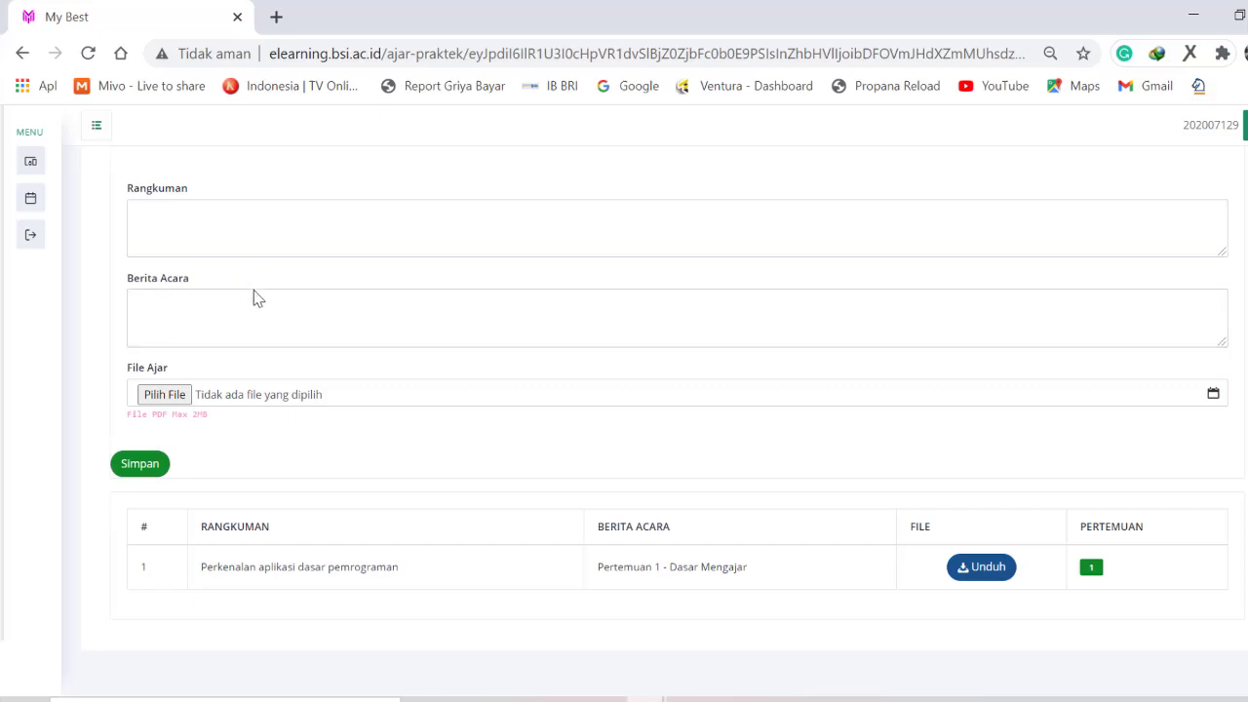
{"action": "left_click", "coordinate": [319, 321]}
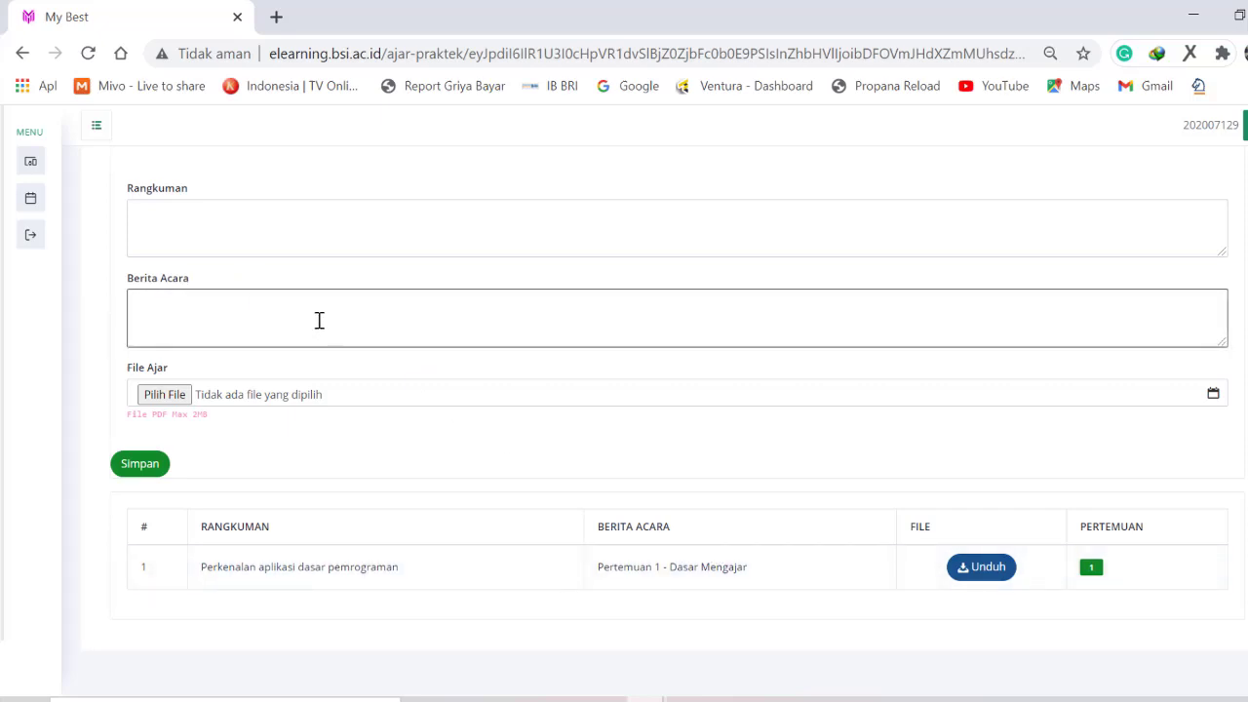
- Switch to the Word document "BUKTI MENGAJAR 16 September 2020 62.3A" and examine its heading details and meeting screenshots
{"action": "left_click", "coordinate": [873, 595]}
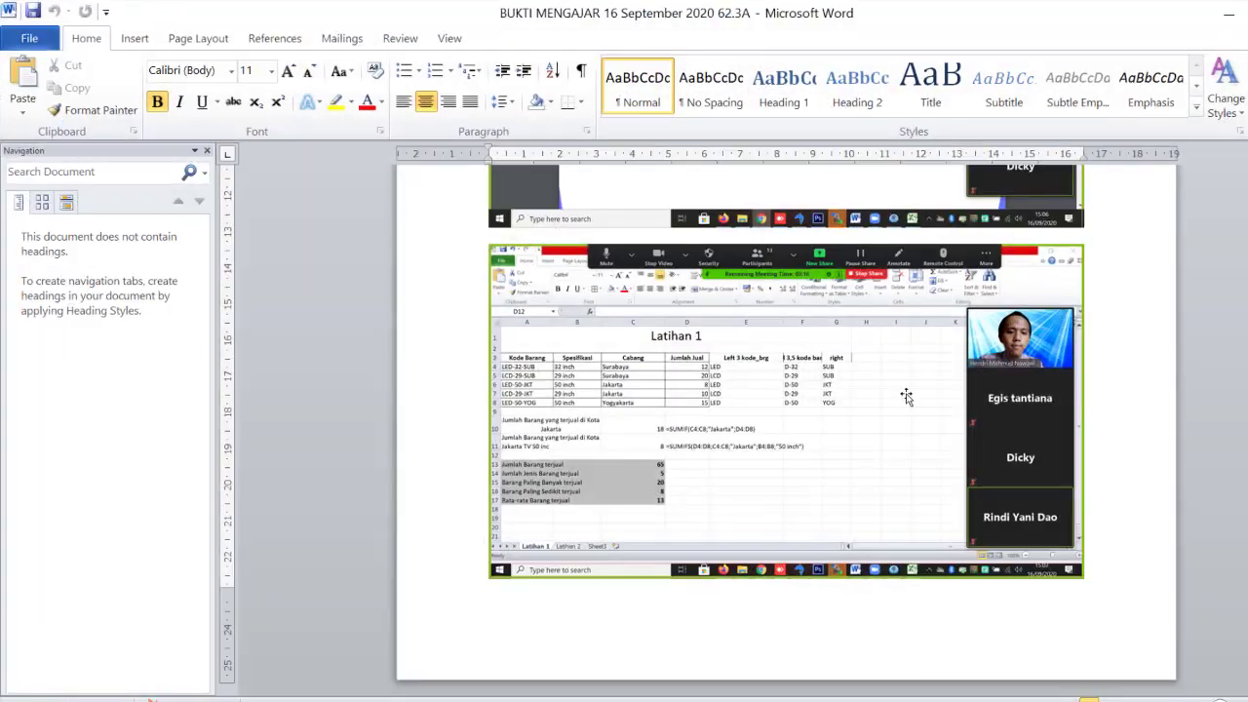
{"action": "scroll", "coordinate": [741, 429], "scroll_direction": "up", "scroll_amount": 10}
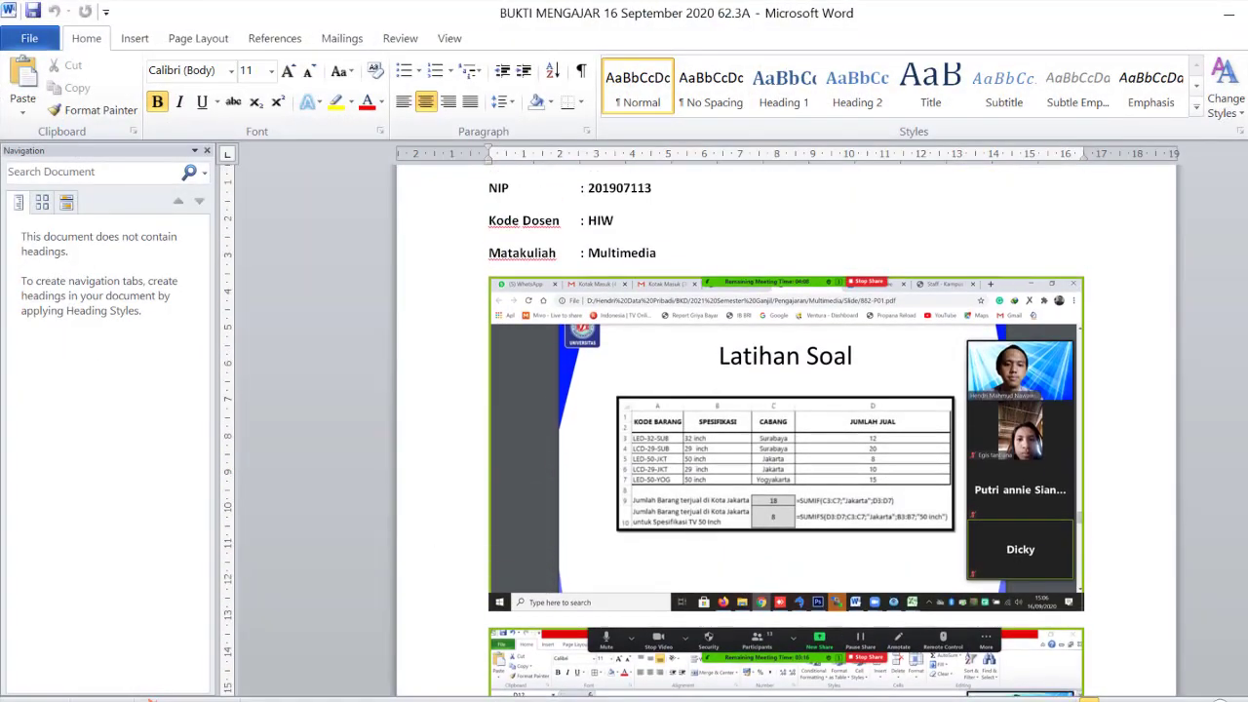
{"action": "scroll", "coordinate": [786, 429], "scroll_direction": "up", "scroll_amount": 2}
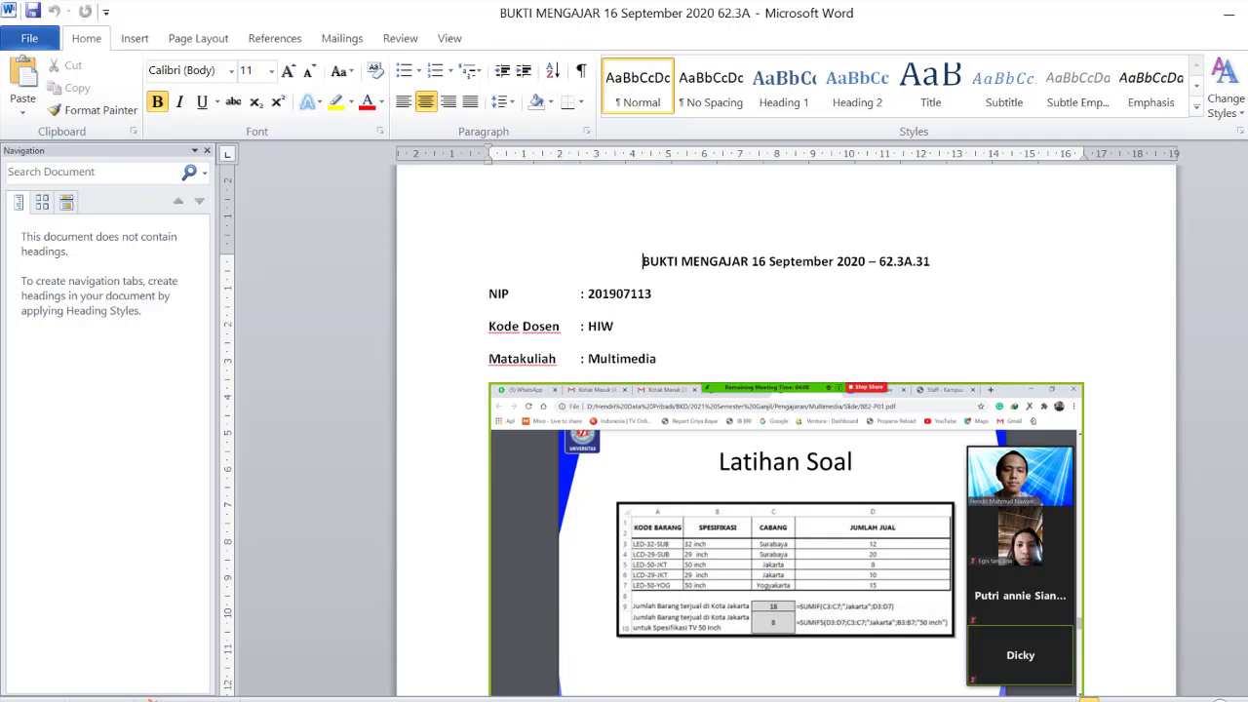
{"action": "scroll", "coordinate": [786, 429], "scroll_direction": "down", "scroll_amount": 3}
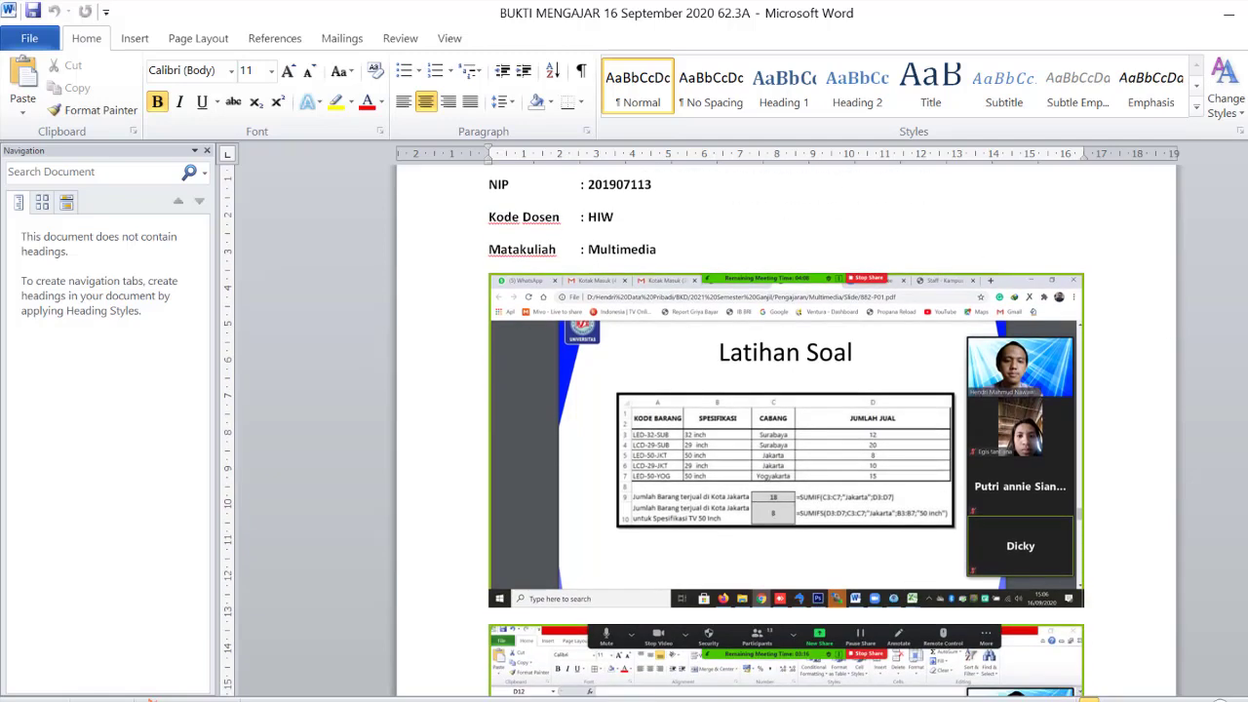
{"action": "left_click", "coordinate": [817, 429]}
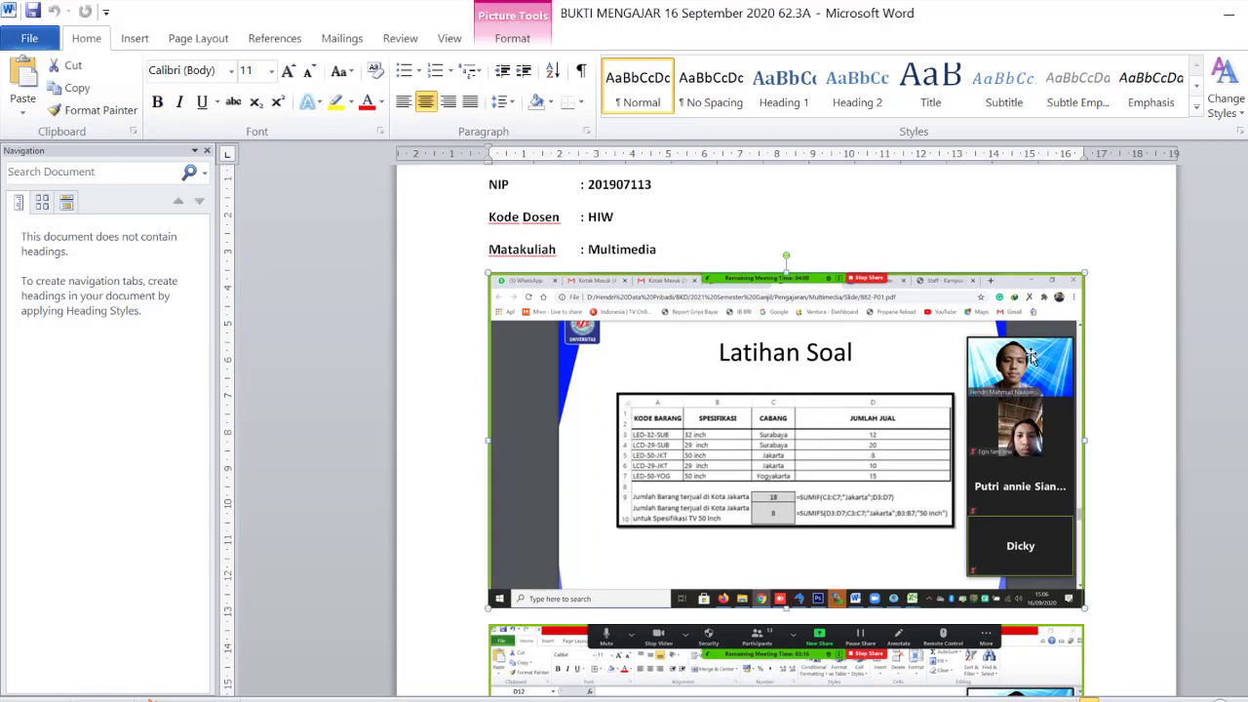
- Save the teaching proof document as a PDF named "BUKTI MENGAJAR 16 September 2020 62.3A" in the Bukti Mengajar folder
{"action": "scroll", "coordinate": [1031, 359], "scroll_direction": "down", "scroll_amount": 2}
{"action": "scroll", "coordinate": [787, 429], "scroll_direction": "down", "scroll_amount": 6}
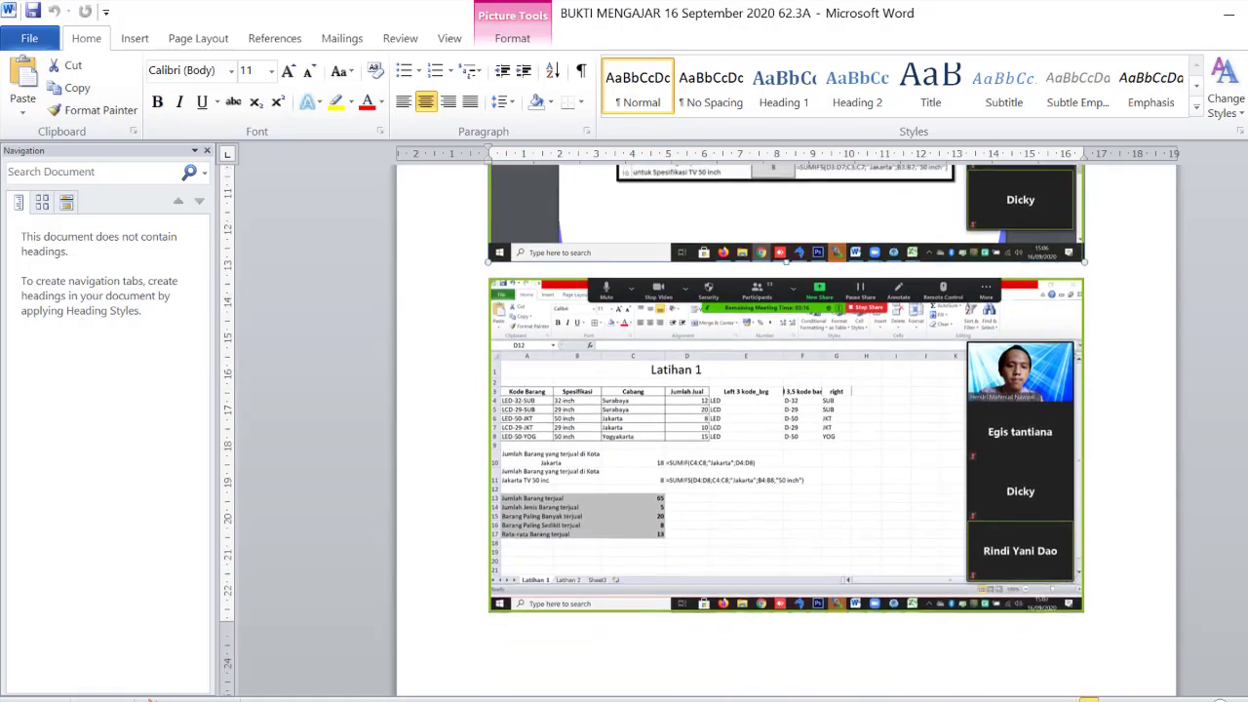
{"action": "scroll", "coordinate": [786, 429], "scroll_direction": "up", "scroll_amount": 6}
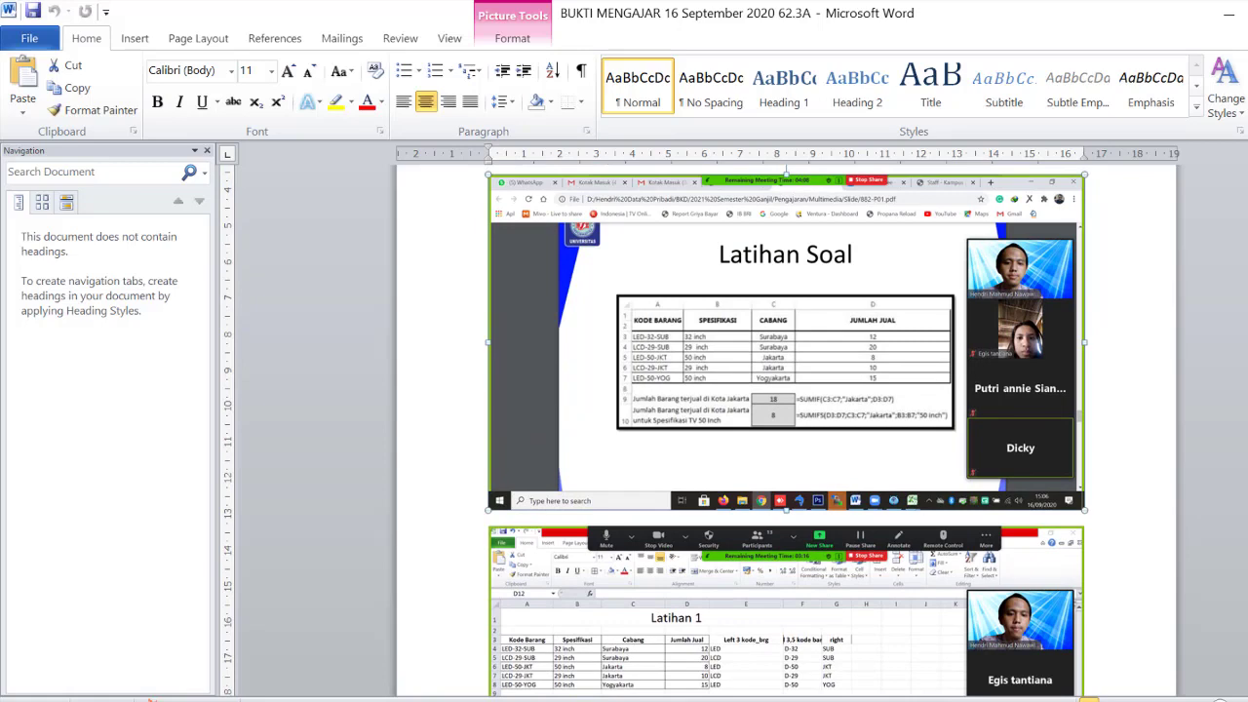
{"action": "left_click", "coordinate": [42, 39]}
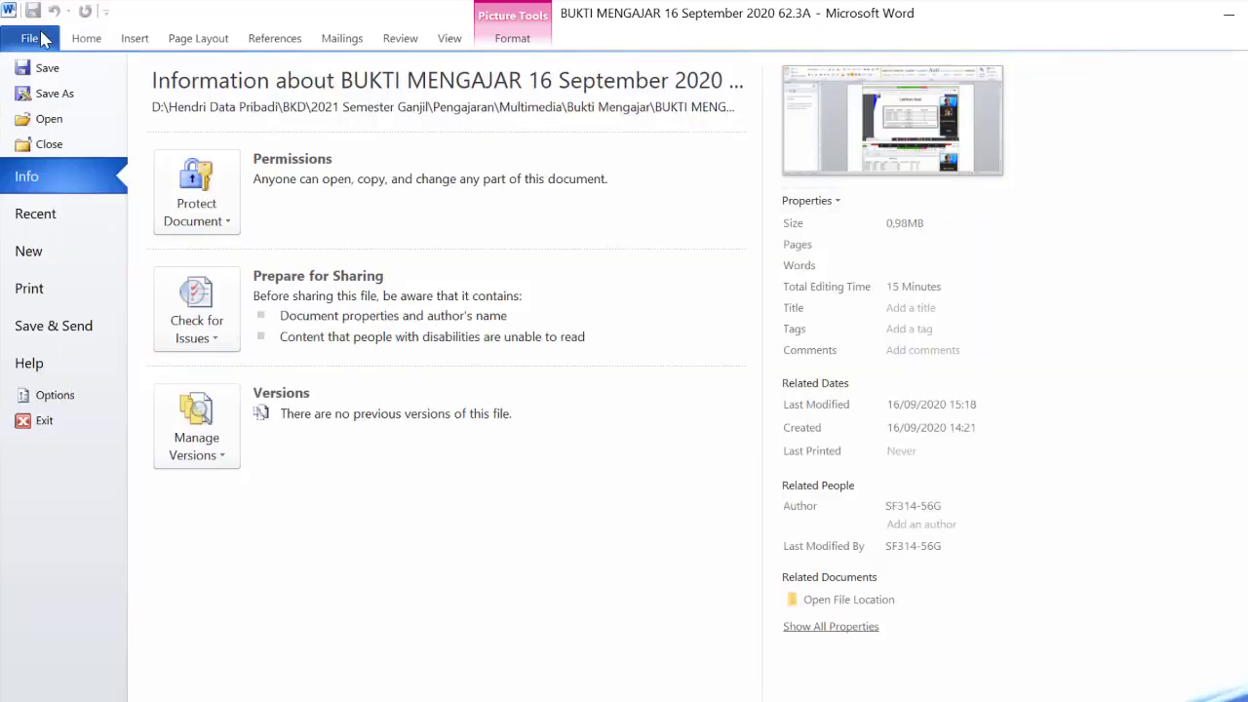
{"action": "left_click", "coordinate": [51, 93]}
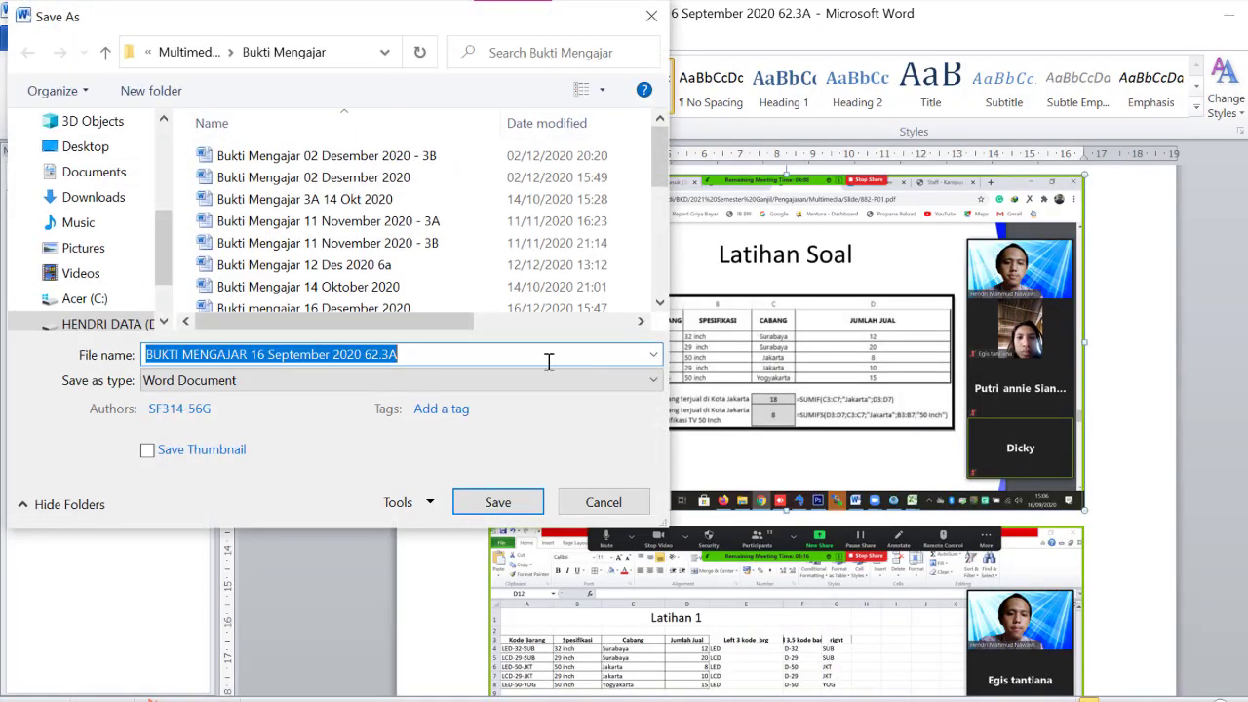
{"action": "left_click", "coordinate": [529, 381]}
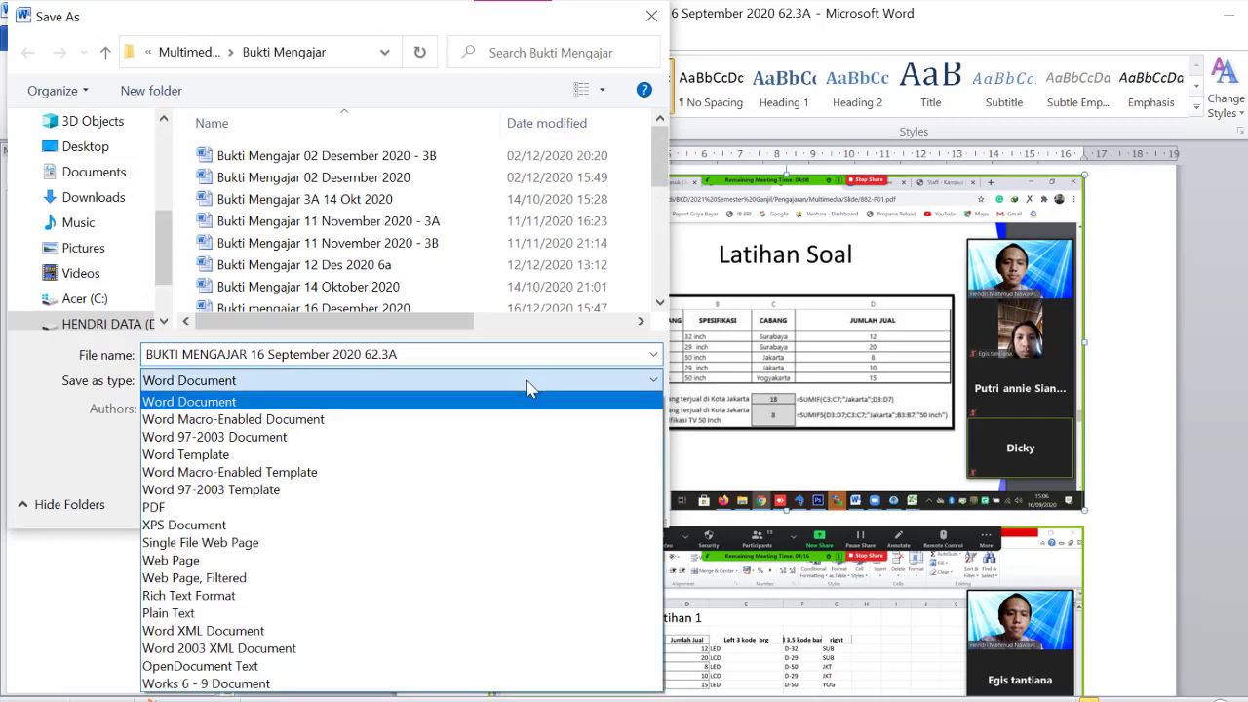
{"action": "left_click", "coordinate": [326, 507]}
{"action": "left_click", "coordinate": [507, 562]}
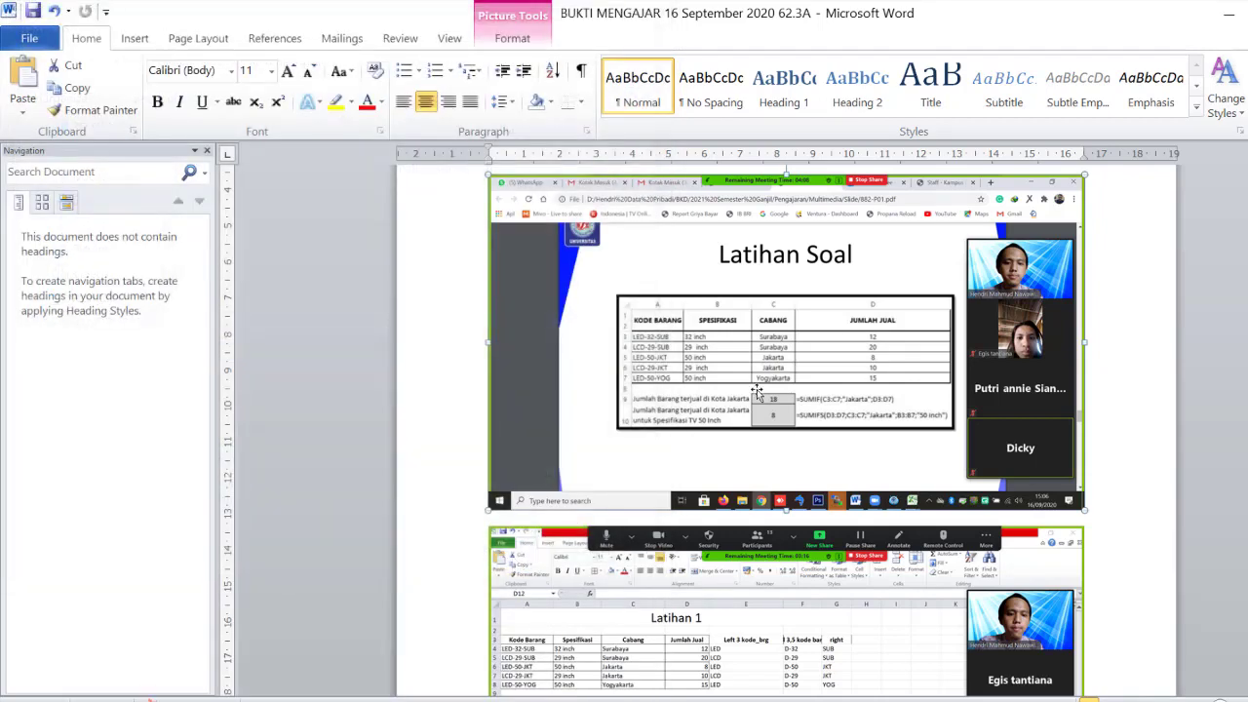
- Review the teaching proof's heading, lecturer details and both online meeting screenshots
{"action": "scroll", "coordinate": [786, 430], "scroll_direction": "up", "scroll_amount": 3}
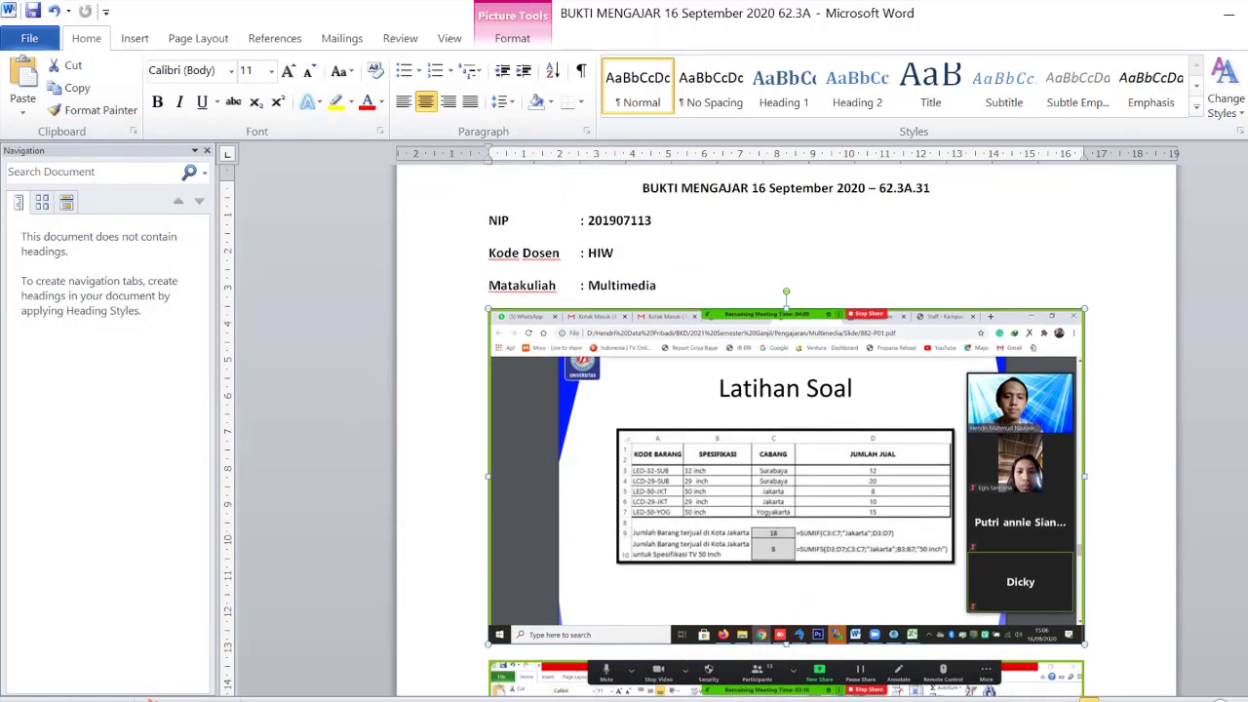
{"action": "scroll", "coordinate": [786, 429], "scroll_direction": "down", "scroll_amount": 6}
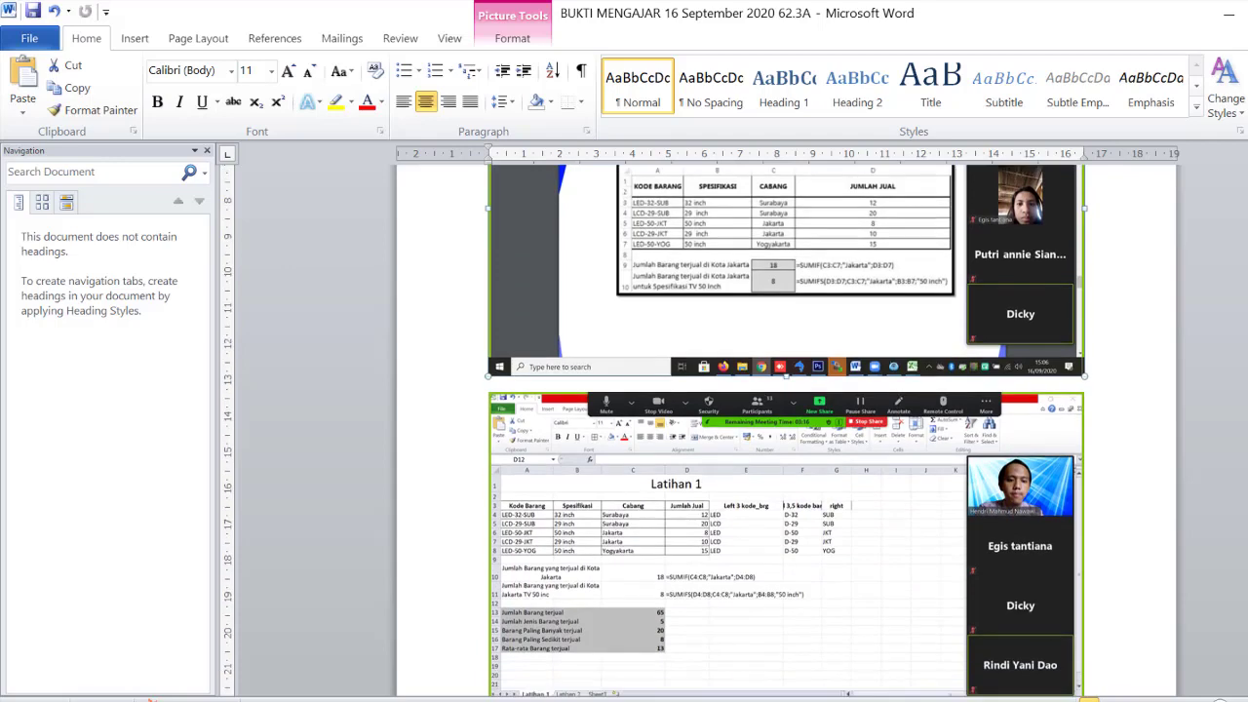
{"action": "scroll", "coordinate": [786, 429], "scroll_direction": "down", "scroll_amount": 3}
{"action": "scroll", "coordinate": [786, 430], "scroll_direction": "up", "scroll_amount": 8}
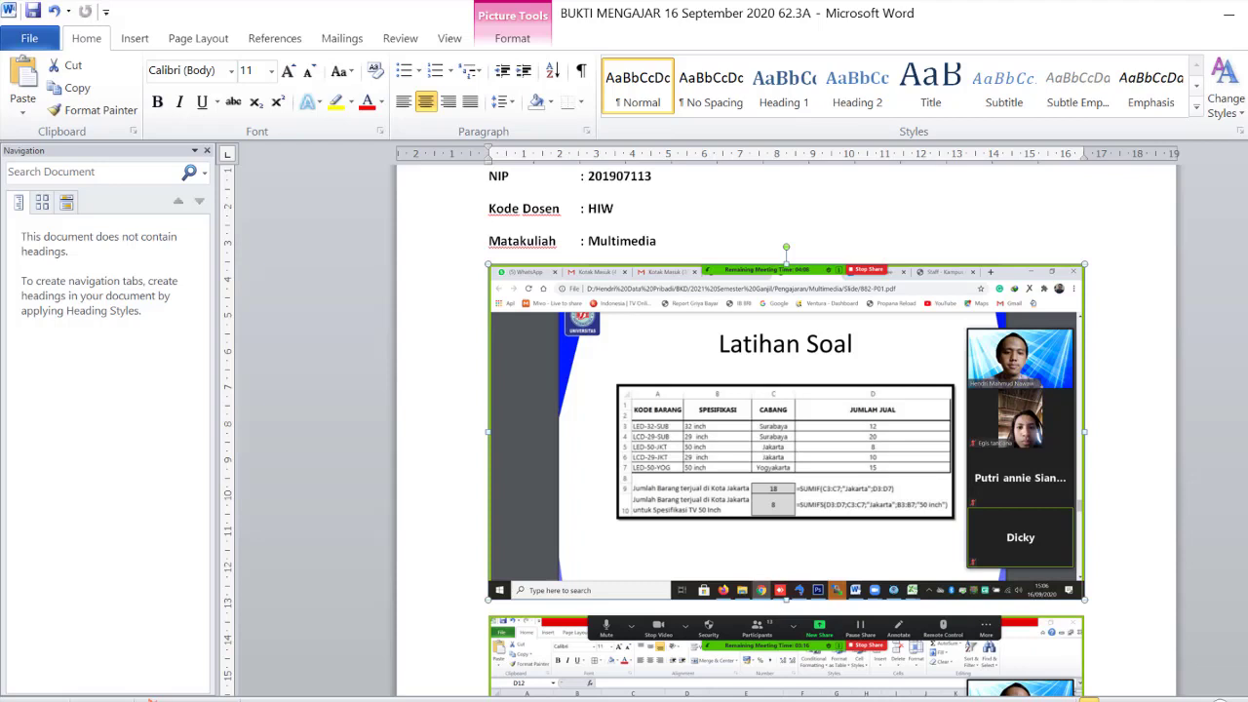
{"action": "scroll", "coordinate": [983, 293], "scroll_direction": "up", "scroll_amount": 2}
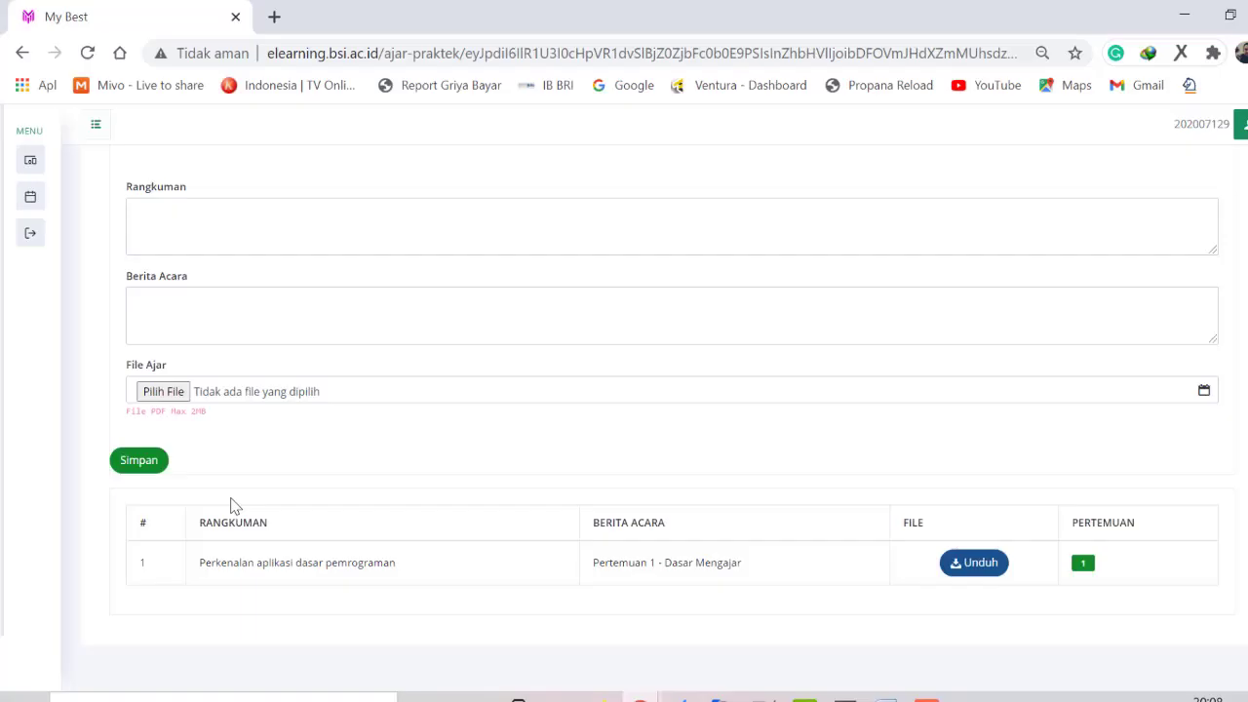
- Switch to the My Best page, try to record the teaching exit under Keluar Mengajar, and return to its schedule information
{"action": "scroll", "coordinate": [231, 508], "scroll_direction": "up", "scroll_amount": 2}
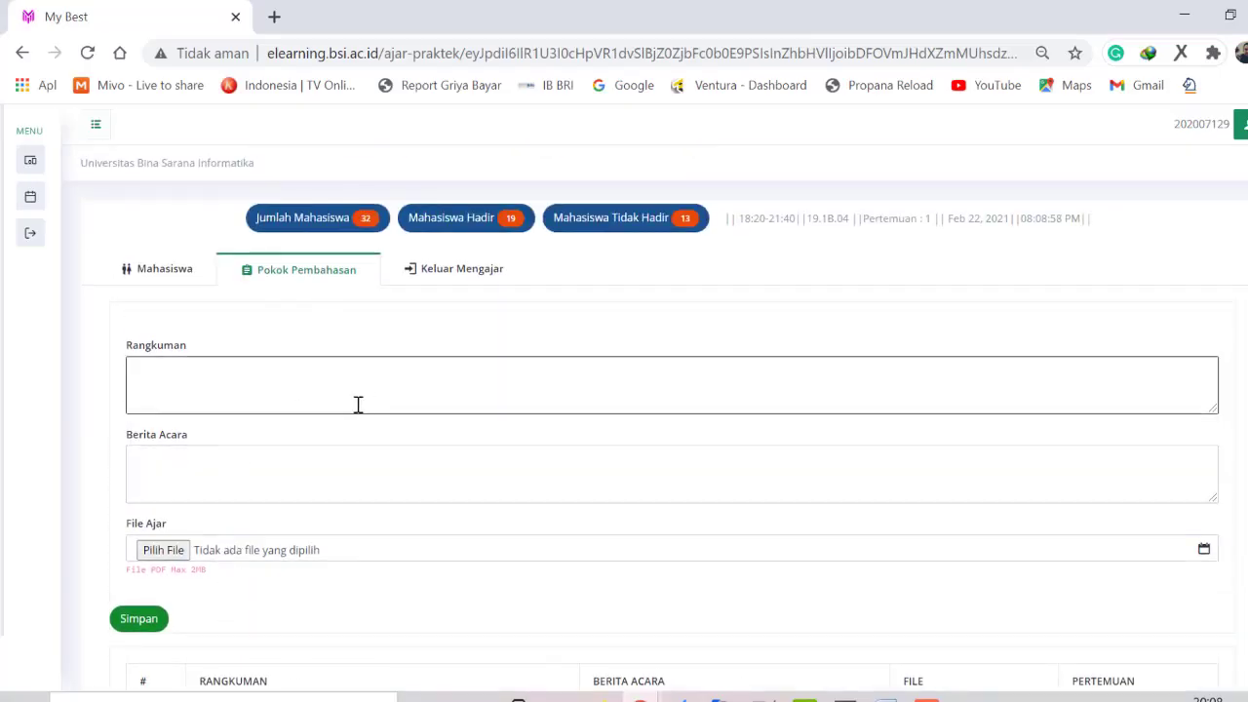
{"action": "left_click", "coordinate": [444, 274]}
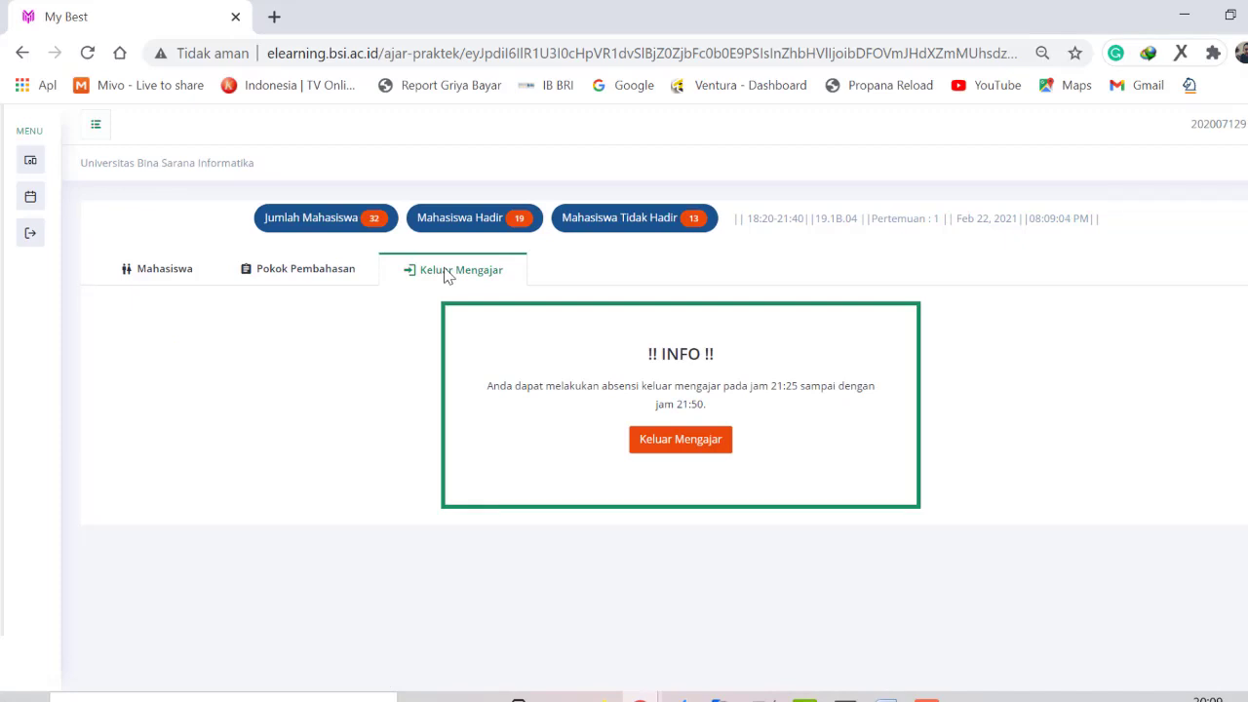
{"action": "left_click", "coordinate": [675, 452]}
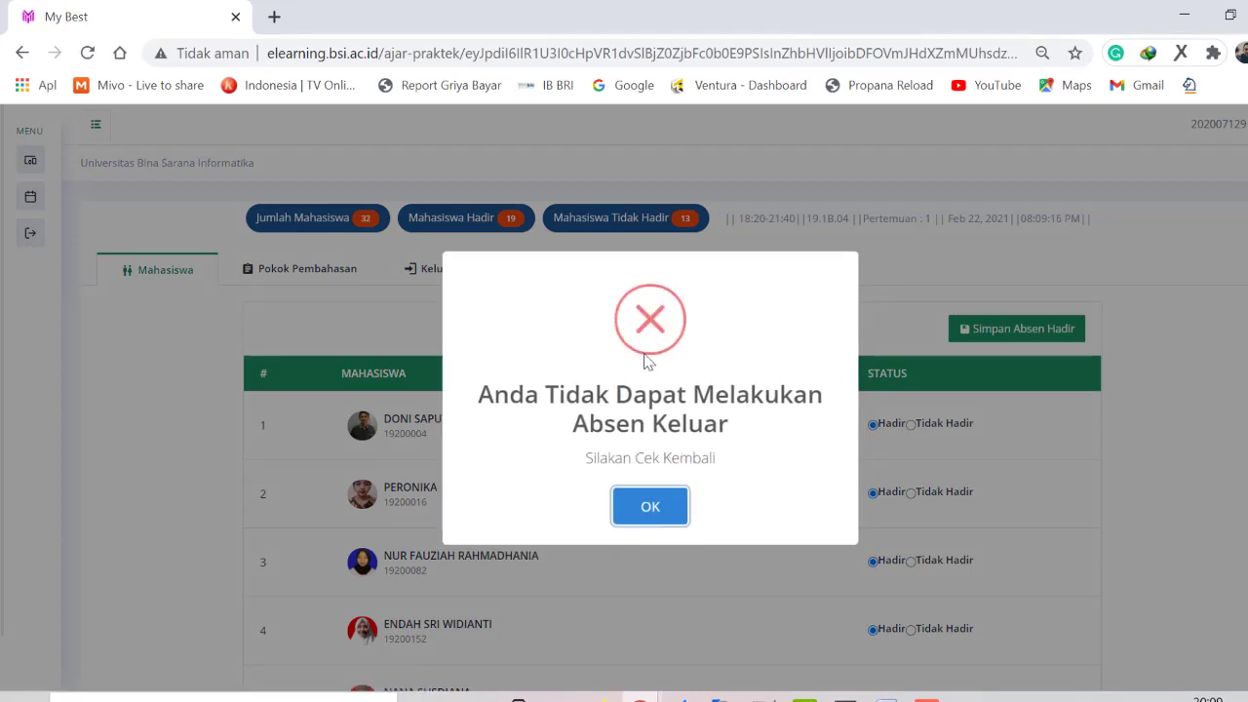
{"action": "left_click", "coordinate": [648, 506]}
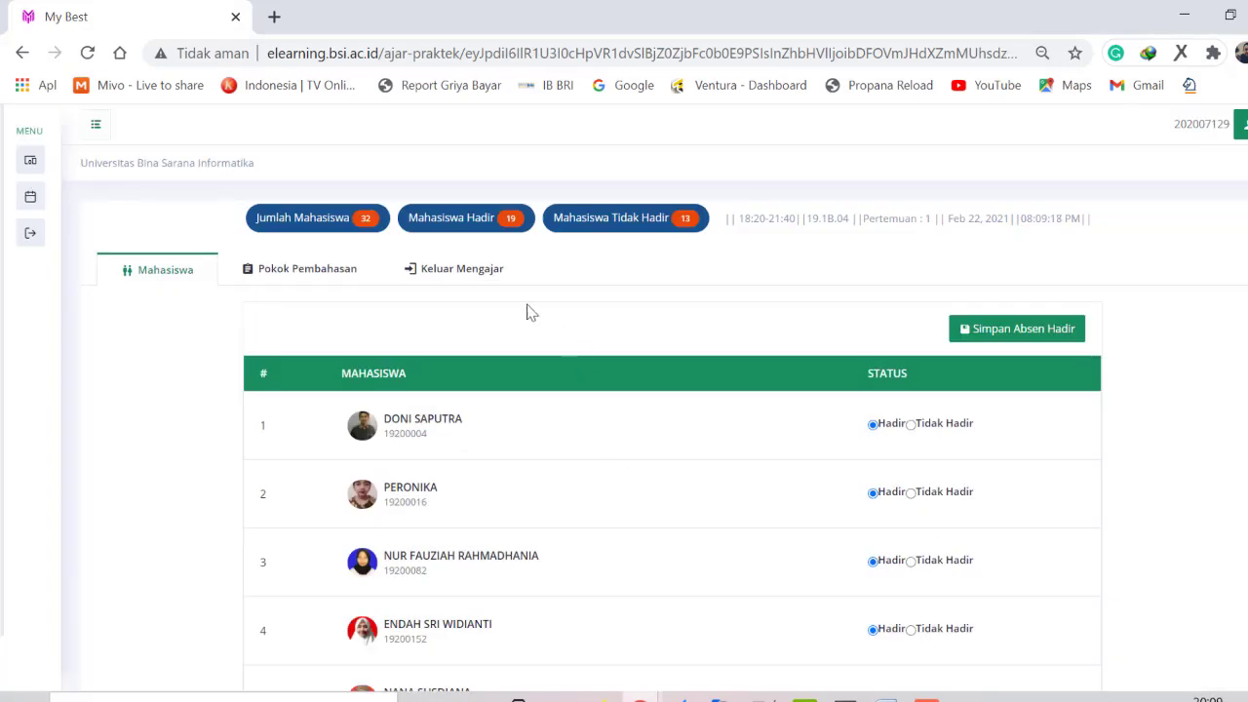
{"action": "left_click", "coordinate": [474, 278]}
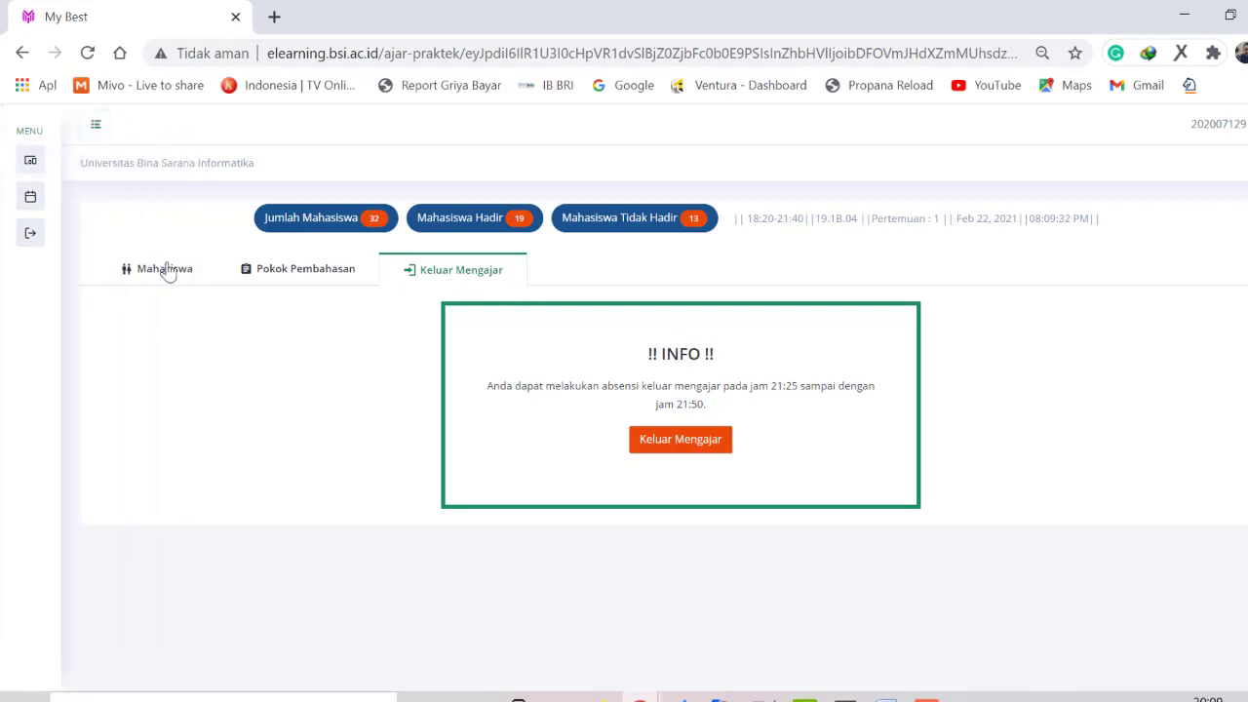
- Open the Rekap Absen of the DASAR PEMROGRAMAN class 19.1B.04
{"action": "left_click", "coordinate": [114, 201]}
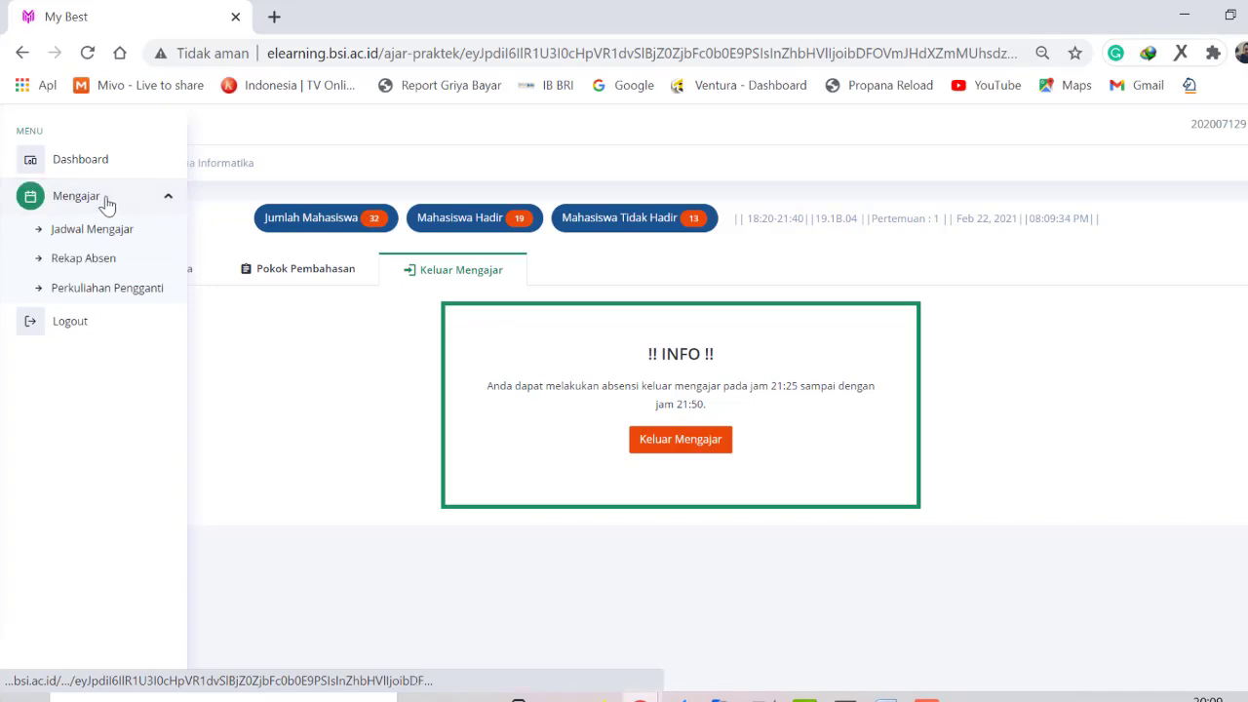
{"action": "left_click", "coordinate": [84, 258]}
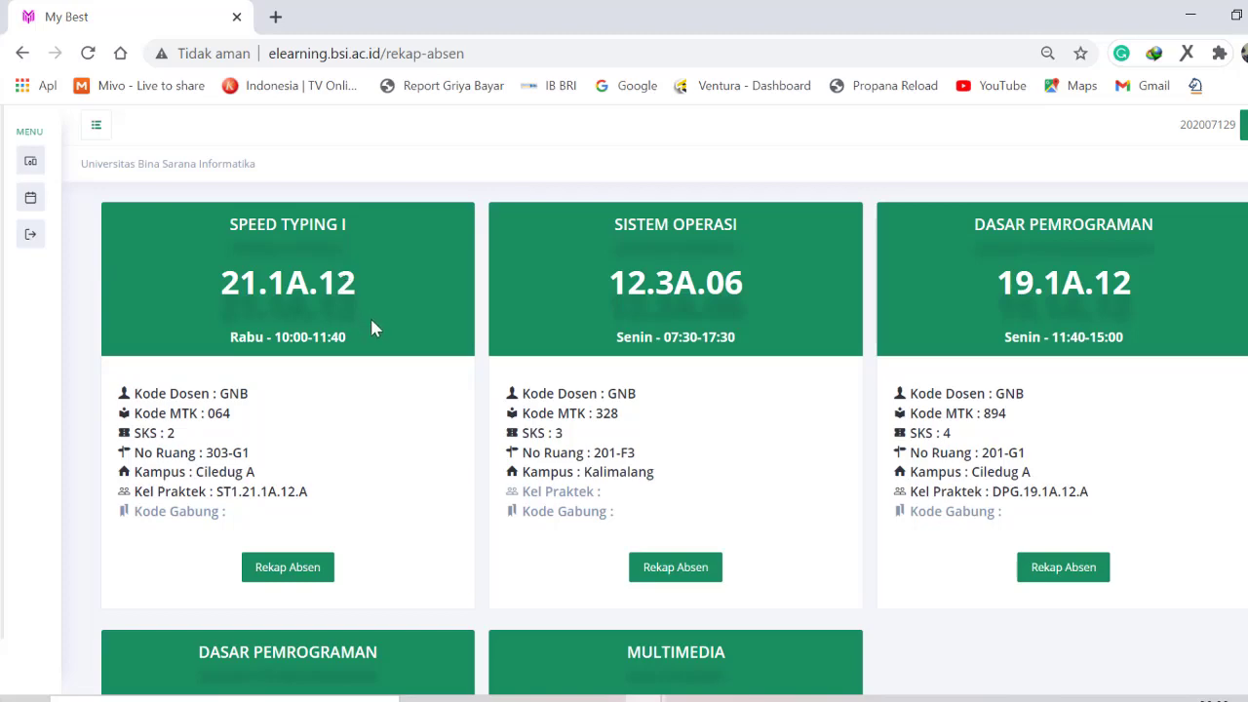
{"action": "scroll", "coordinate": [390, 414], "scroll_direction": "down", "scroll_amount": 2}
{"action": "scroll", "coordinate": [389, 411], "scroll_direction": "down", "scroll_amount": 2}
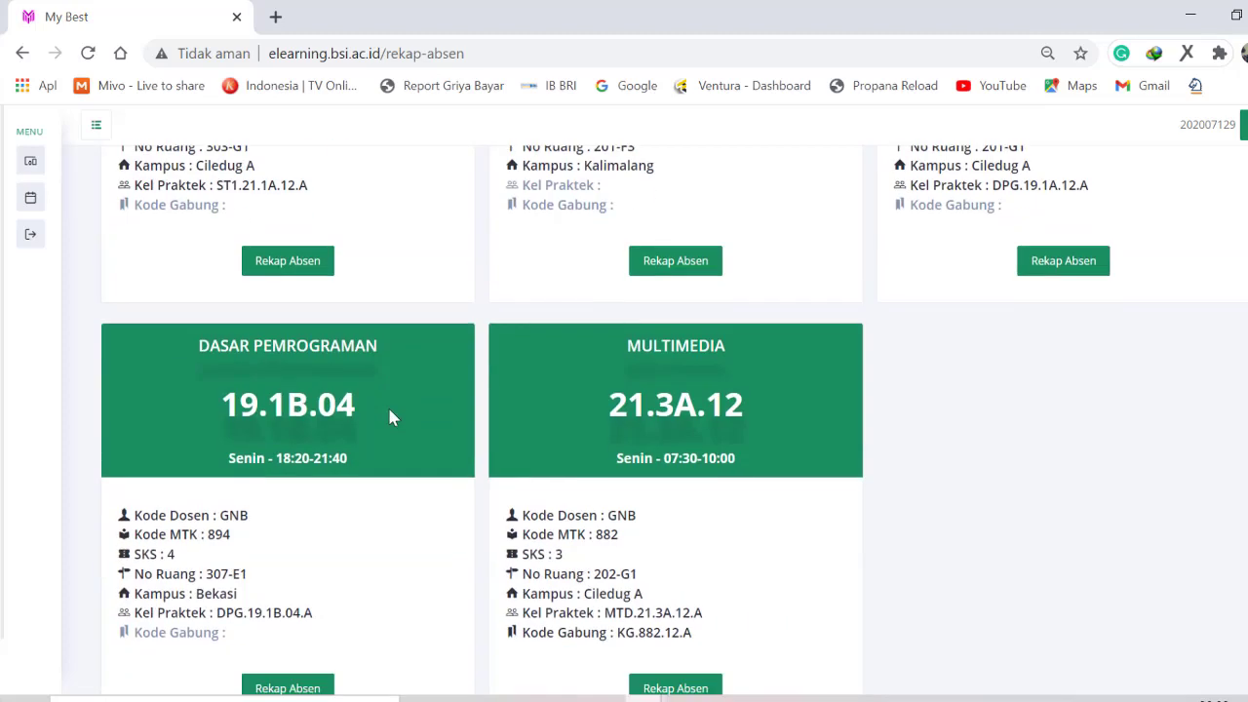
{"action": "scroll", "coordinate": [389, 412], "scroll_direction": "down", "scroll_amount": 1}
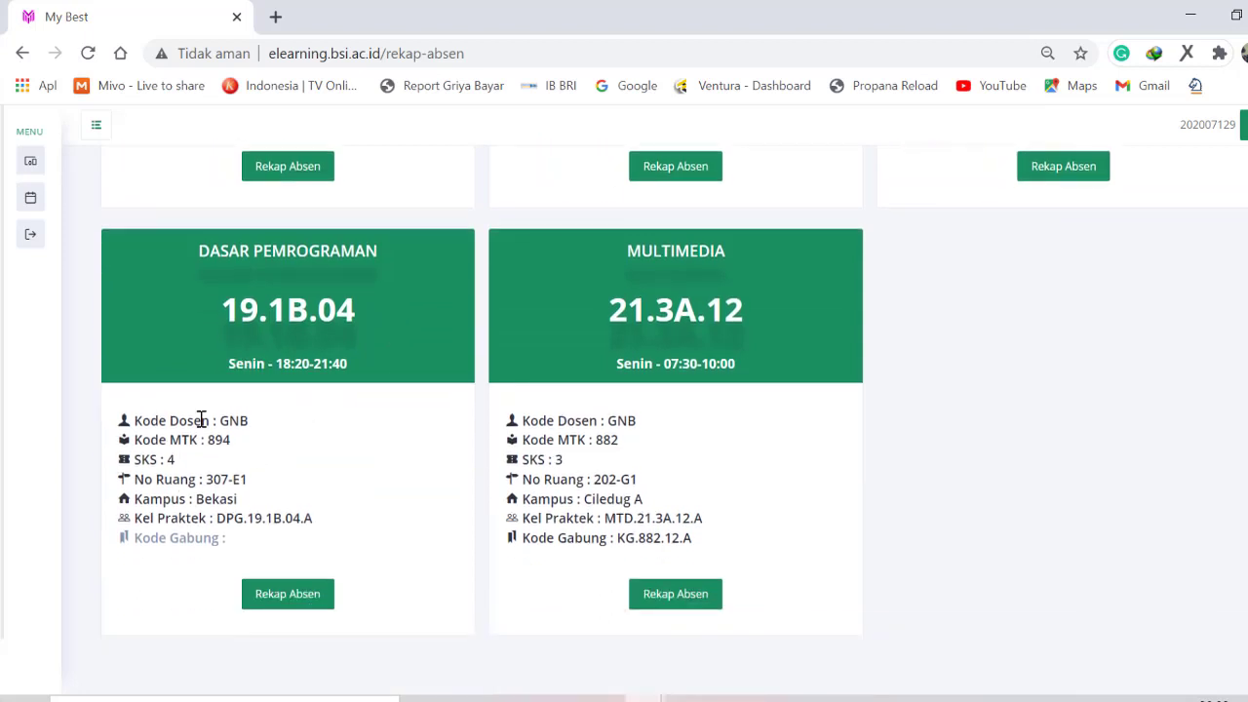
{"action": "left_click", "coordinate": [278, 603]}
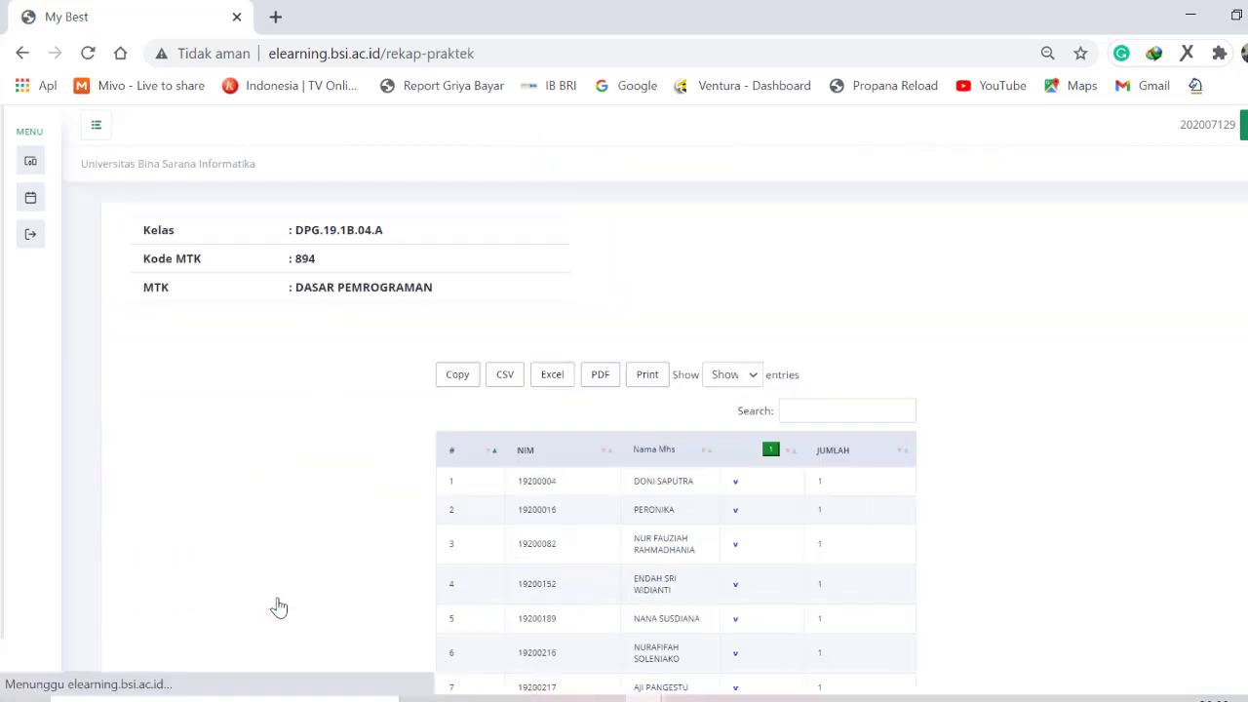
- Review each student's attendance mark in the class recap and open the details of meeting 1
{"action": "scroll", "coordinate": [707, 464], "scroll_direction": "down", "scroll_amount": 1}
{"action": "scroll", "coordinate": [712, 473], "scroll_direction": "down", "scroll_amount": 5}
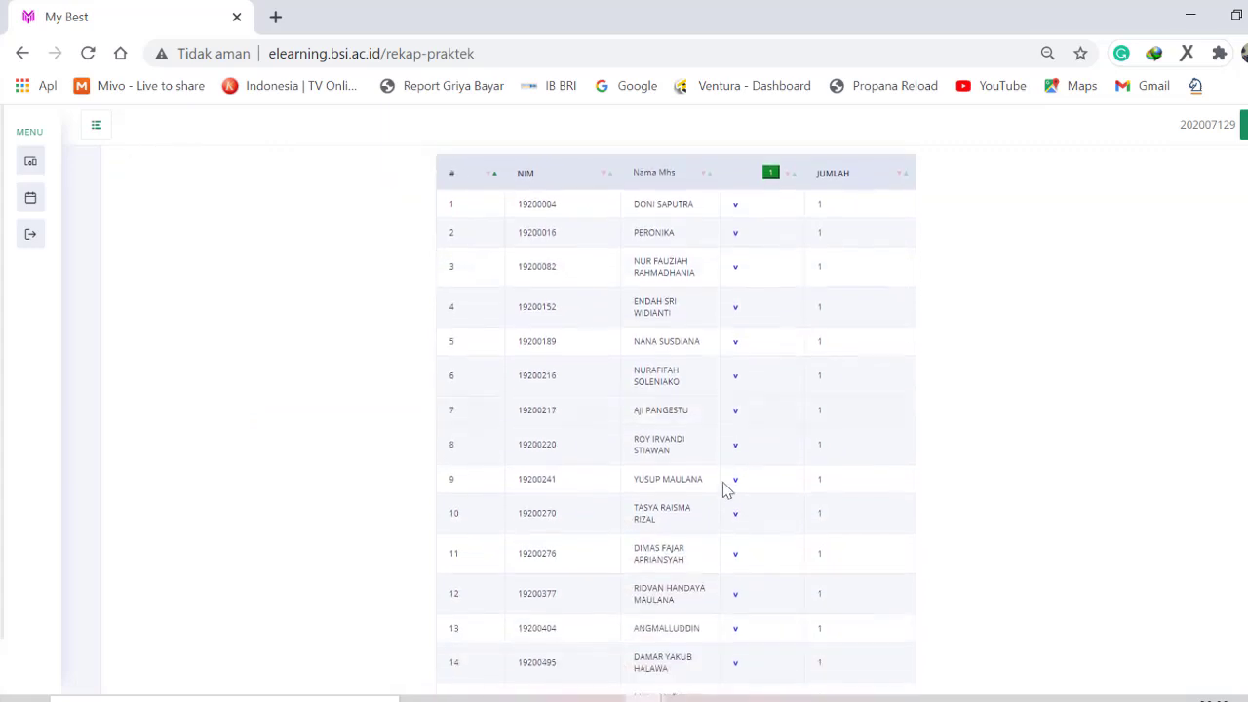
{"action": "scroll", "coordinate": [732, 496], "scroll_direction": "down", "scroll_amount": 3}
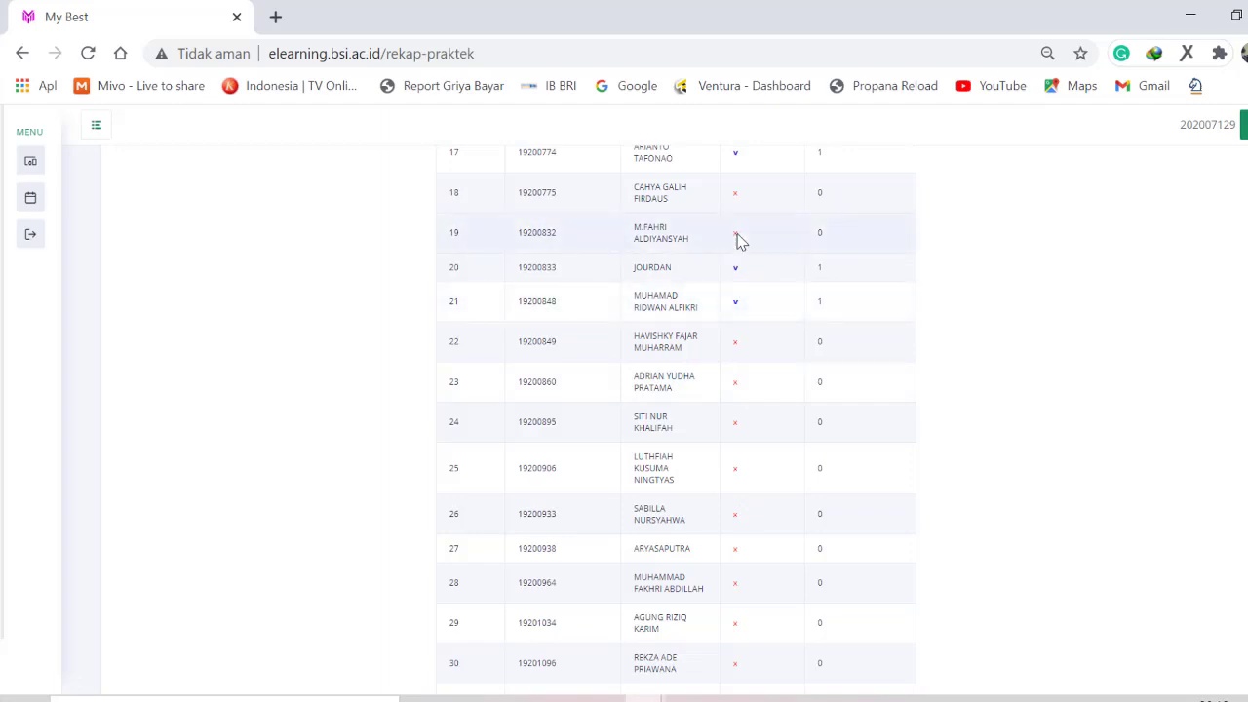
{"action": "scroll", "coordinate": [740, 240], "scroll_direction": "up", "scroll_amount": 8}
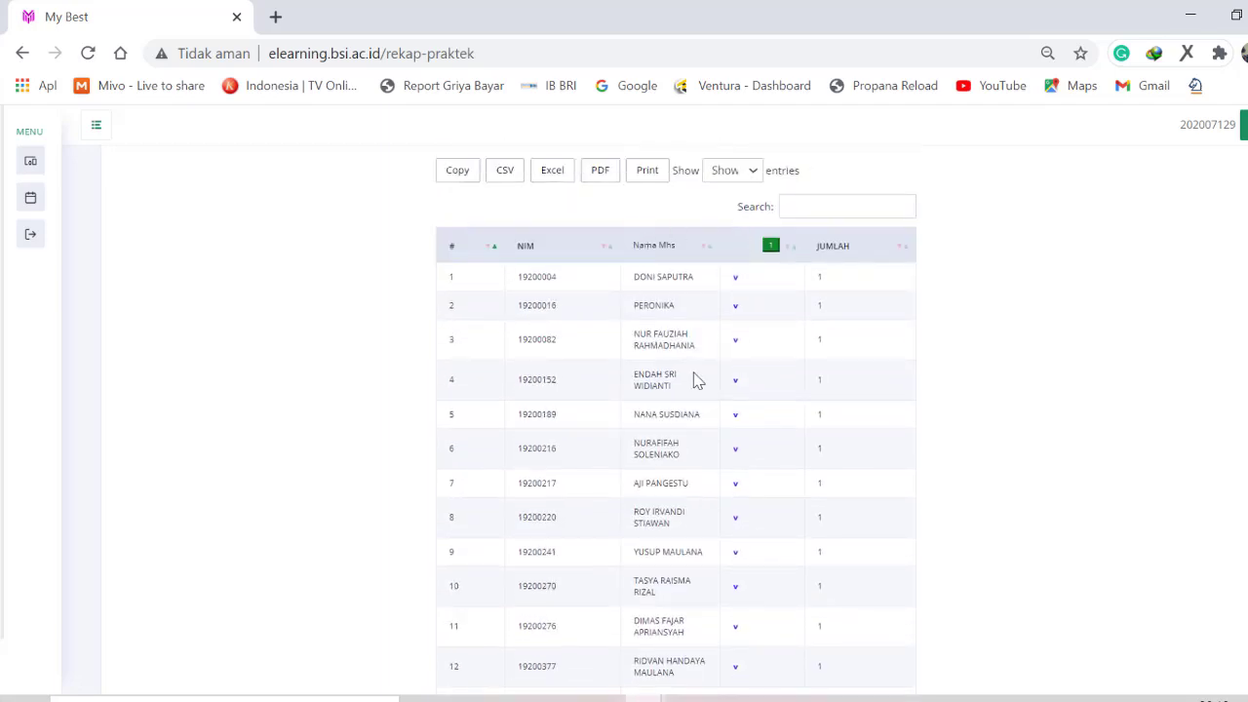
{"action": "left_click", "coordinate": [771, 245]}
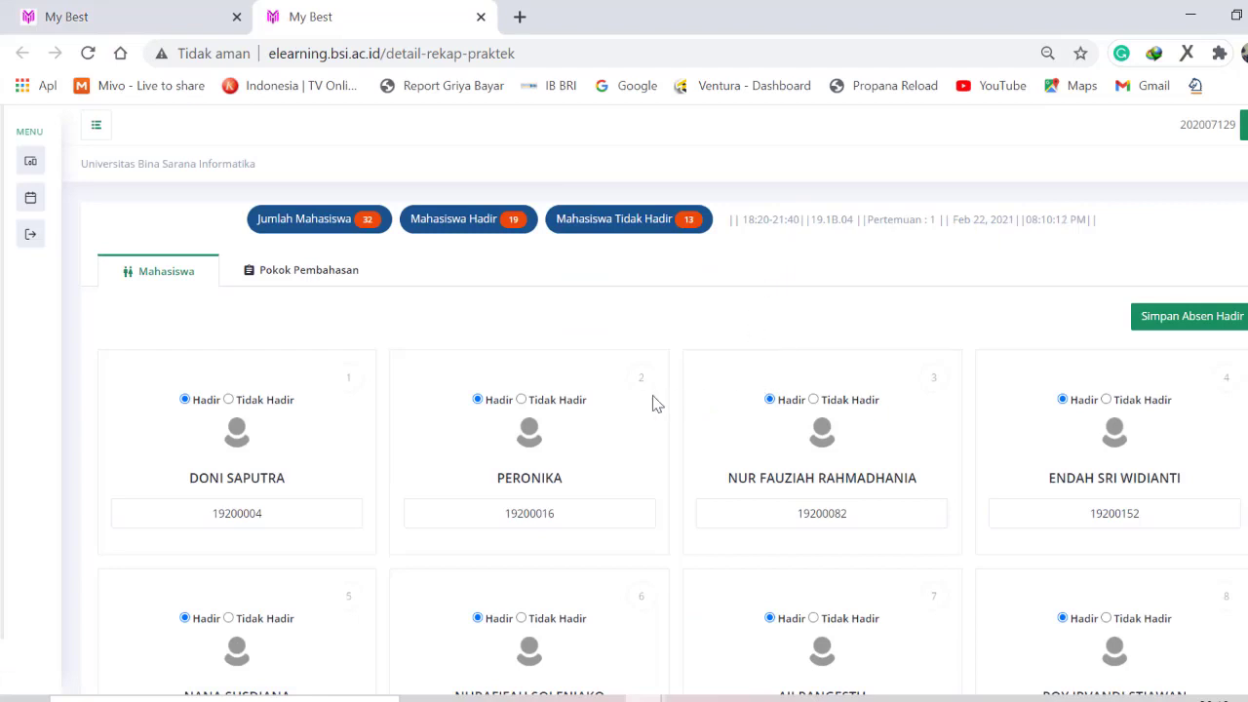
- Change the attendance of students 18, 19, 30 and 31 to Hadir and save the attendance
{"action": "scroll", "coordinate": [1006, 434], "scroll_direction": "down", "scroll_amount": 5}
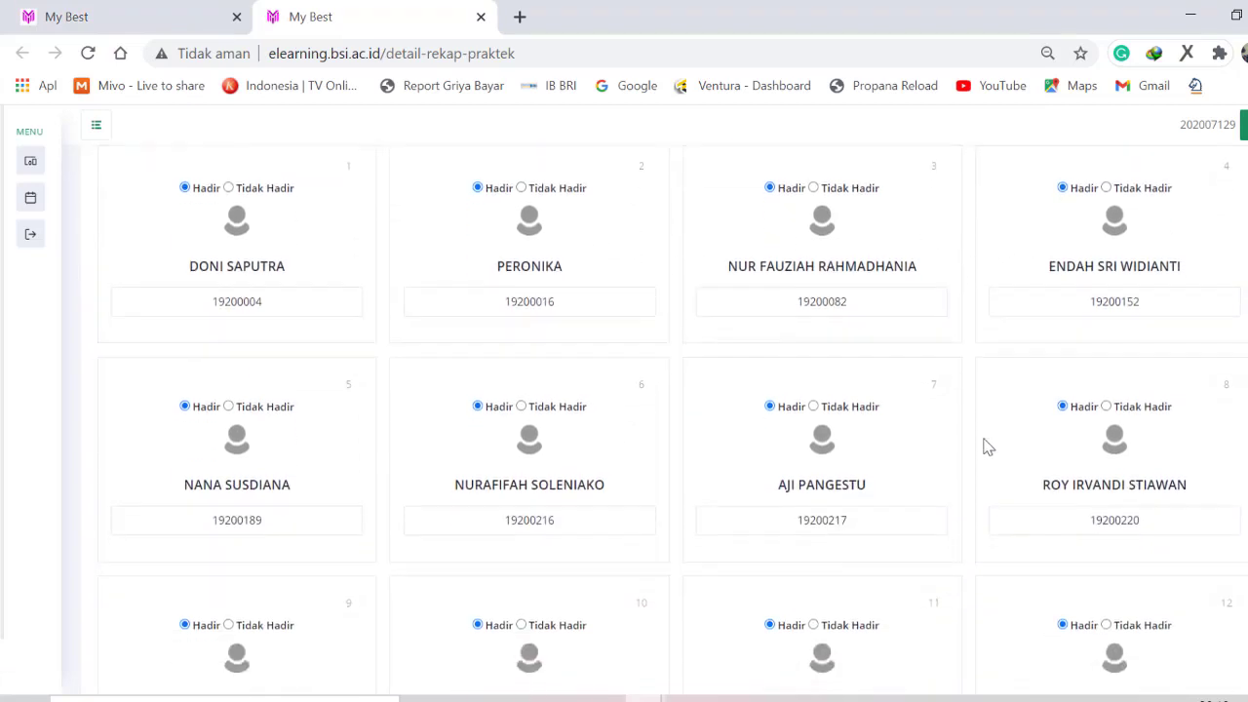
{"action": "scroll", "coordinate": [925, 474], "scroll_direction": "down", "scroll_amount": 2}
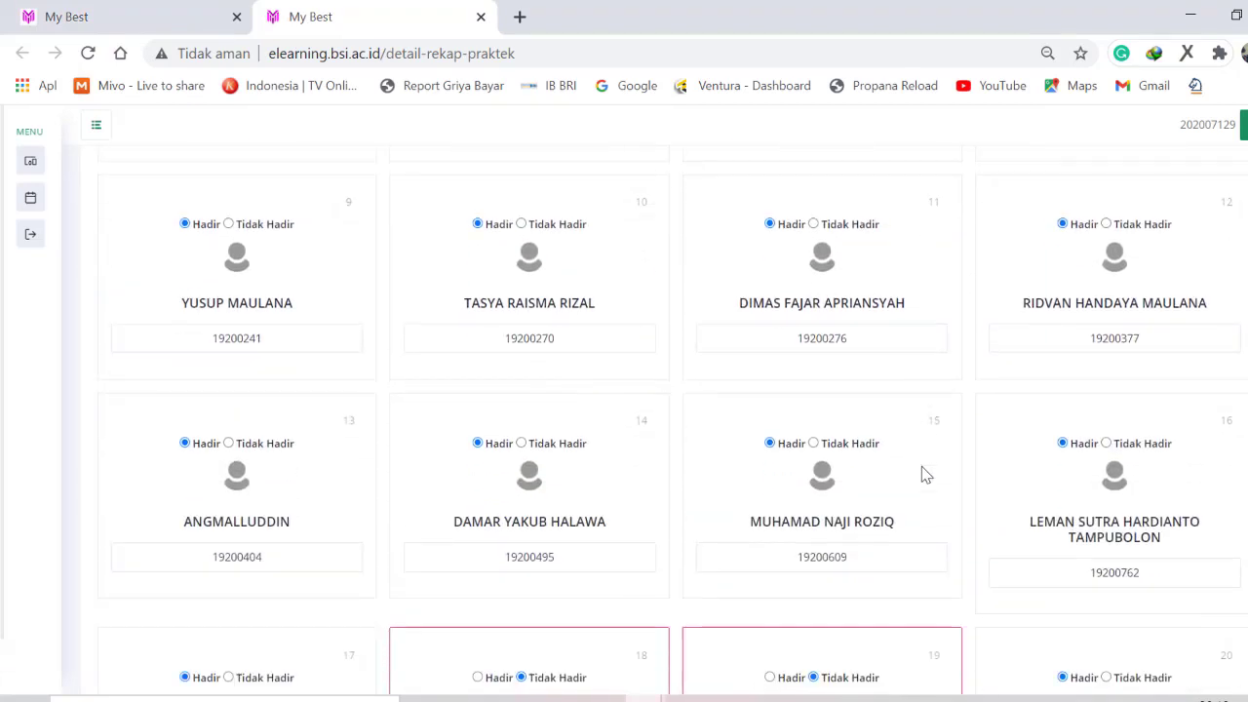
{"action": "scroll", "coordinate": [925, 474], "scroll_direction": "down", "scroll_amount": 3}
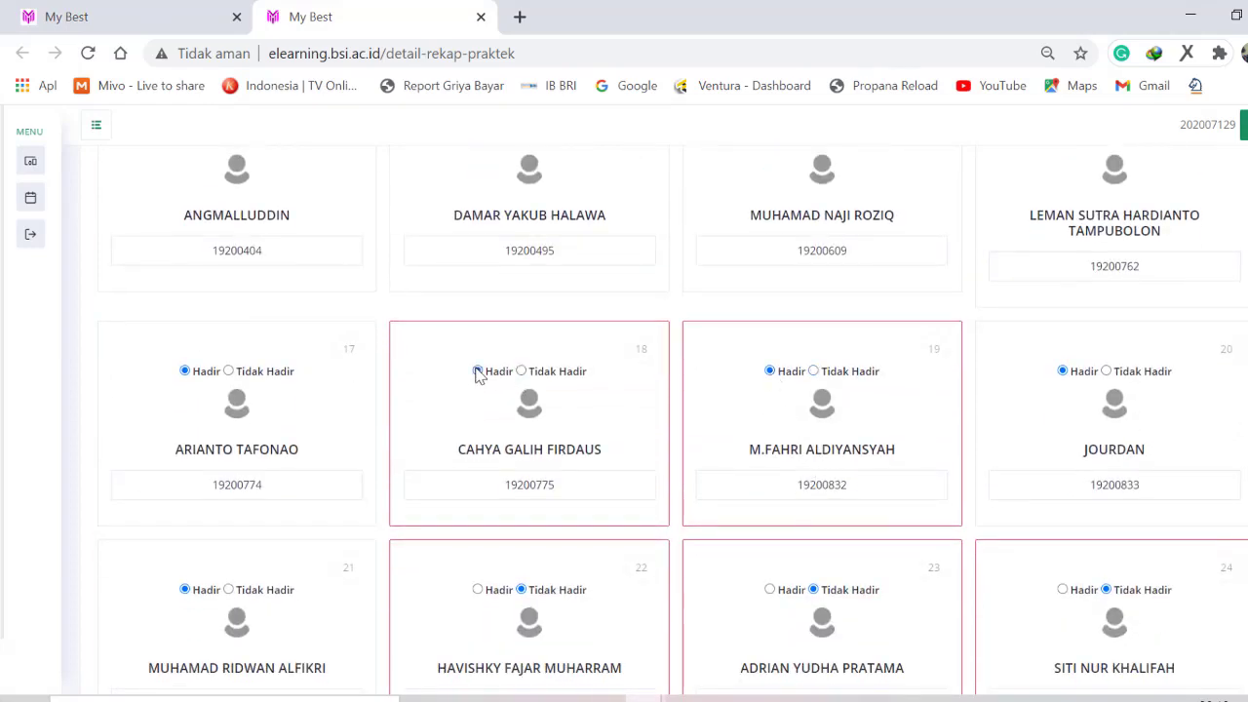
{"action": "scroll", "coordinate": [563, 435], "scroll_direction": "down", "scroll_amount": 6}
{"action": "left_click", "coordinate": [478, 448]}
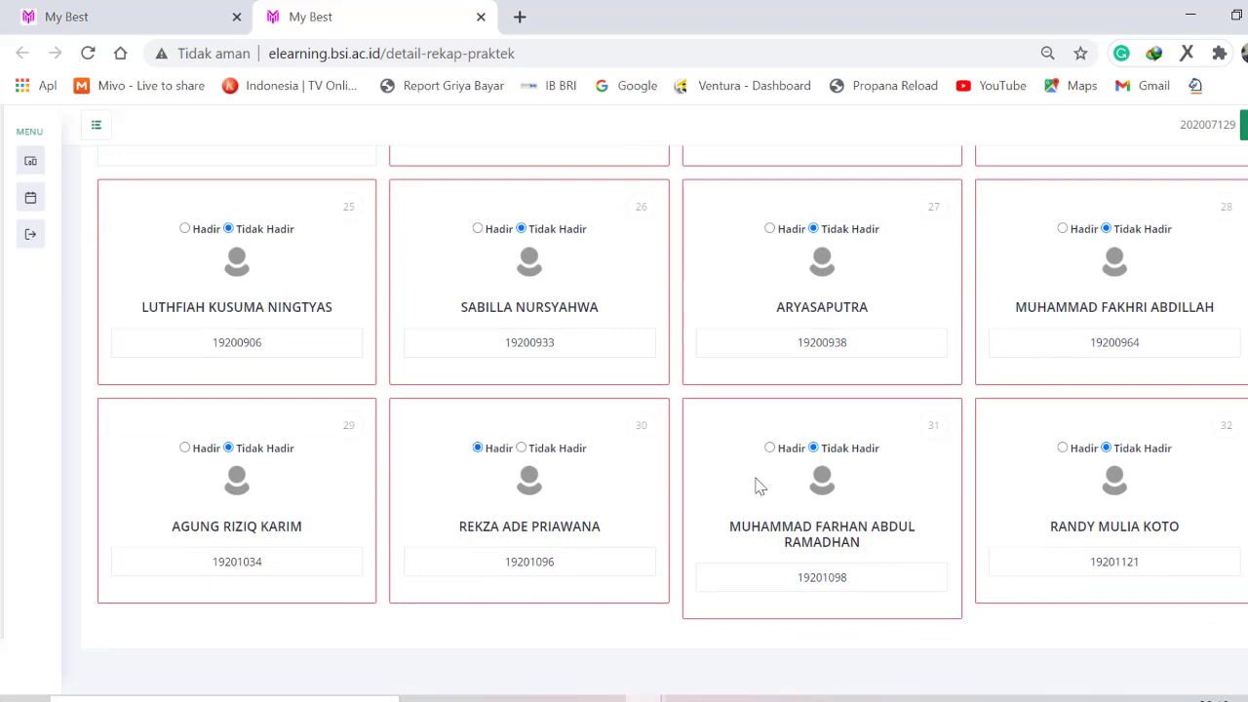
{"action": "left_click", "coordinate": [770, 447]}
{"action": "scroll", "coordinate": [627, 354], "scroll_direction": "up", "scroll_amount": 5}
{"action": "scroll", "coordinate": [605, 342], "scroll_direction": "up", "scroll_amount": 10}
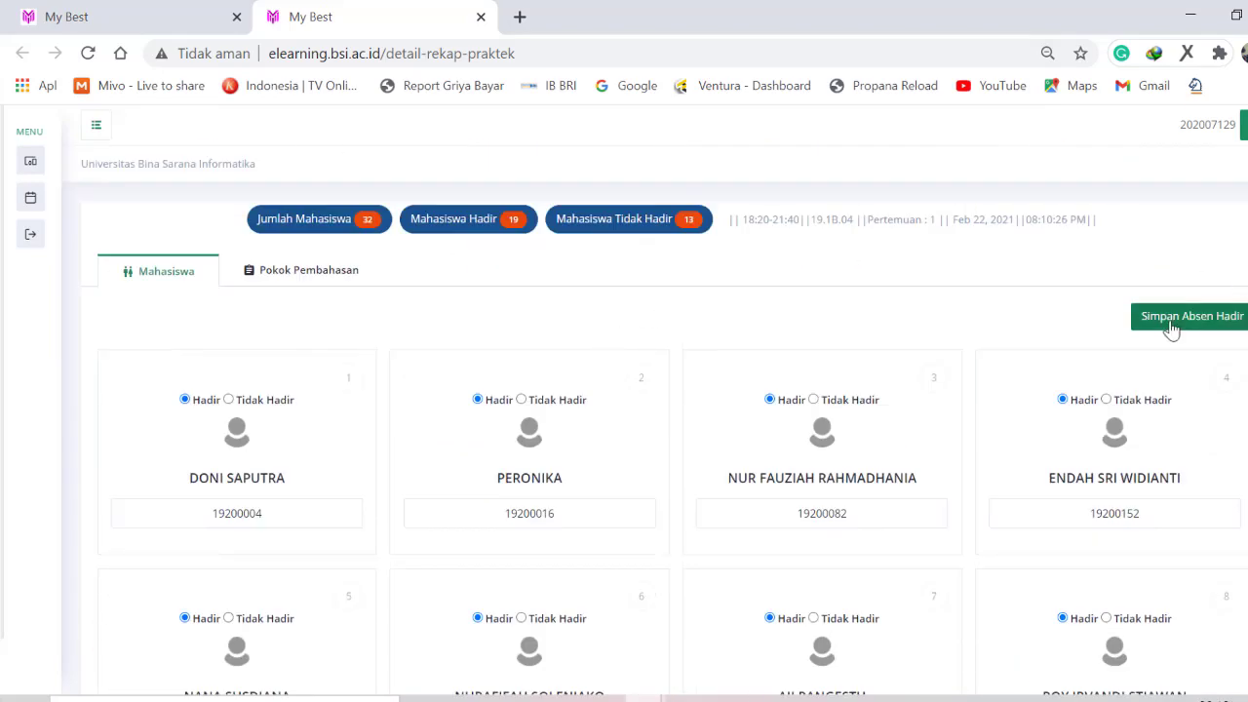
{"action": "left_click", "coordinate": [1171, 330]}
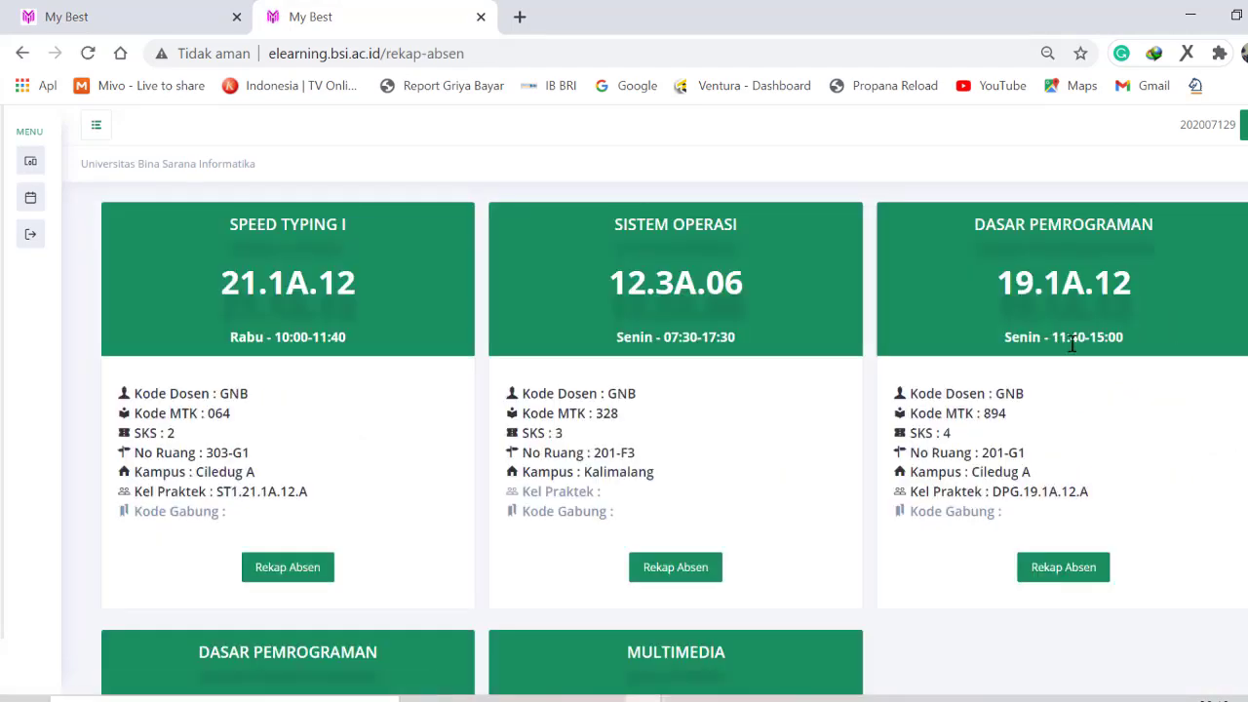
- Reopen the attendance recap of DASAR PEMROGRAMAN class 19.1B.04 and look over its student table
{"action": "scroll", "coordinate": [585, 442], "scroll_direction": "down", "scroll_amount": 1}
{"action": "scroll", "coordinate": [585, 443], "scroll_direction": "down", "scroll_amount": 3}
{"action": "left_click", "coordinate": [314, 593]}
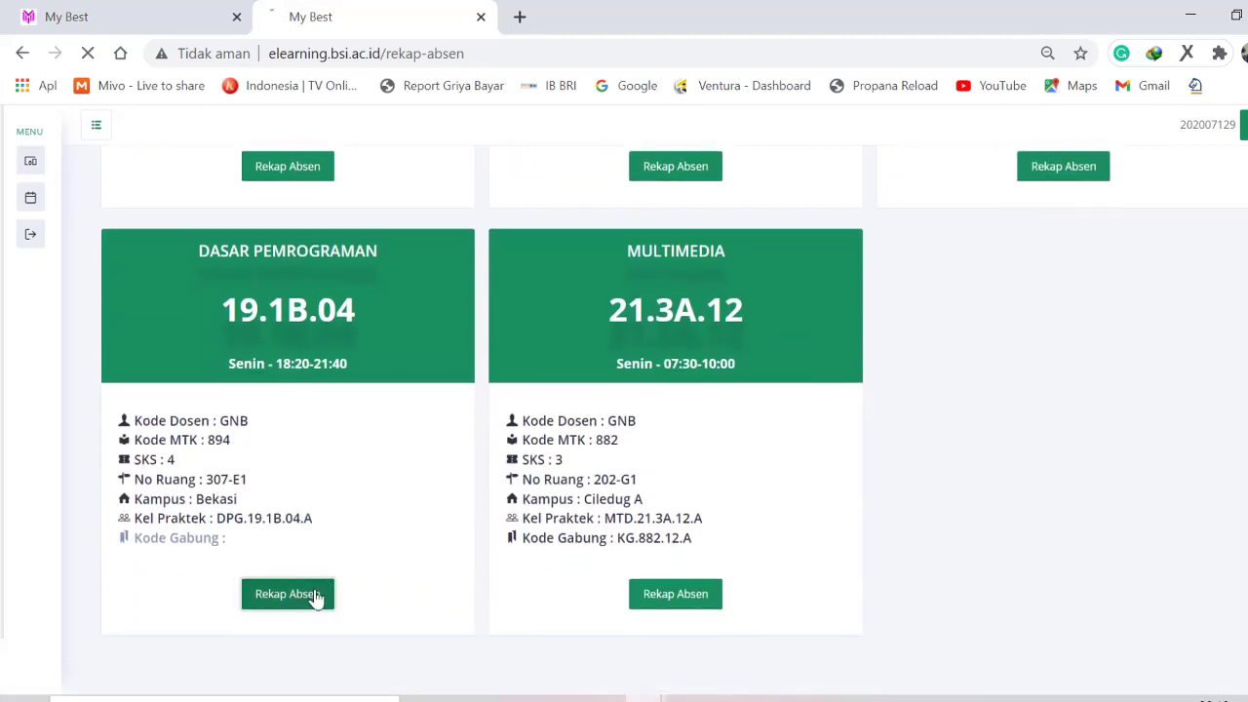
{"action": "scroll", "coordinate": [747, 466], "scroll_direction": "down", "scroll_amount": 2}
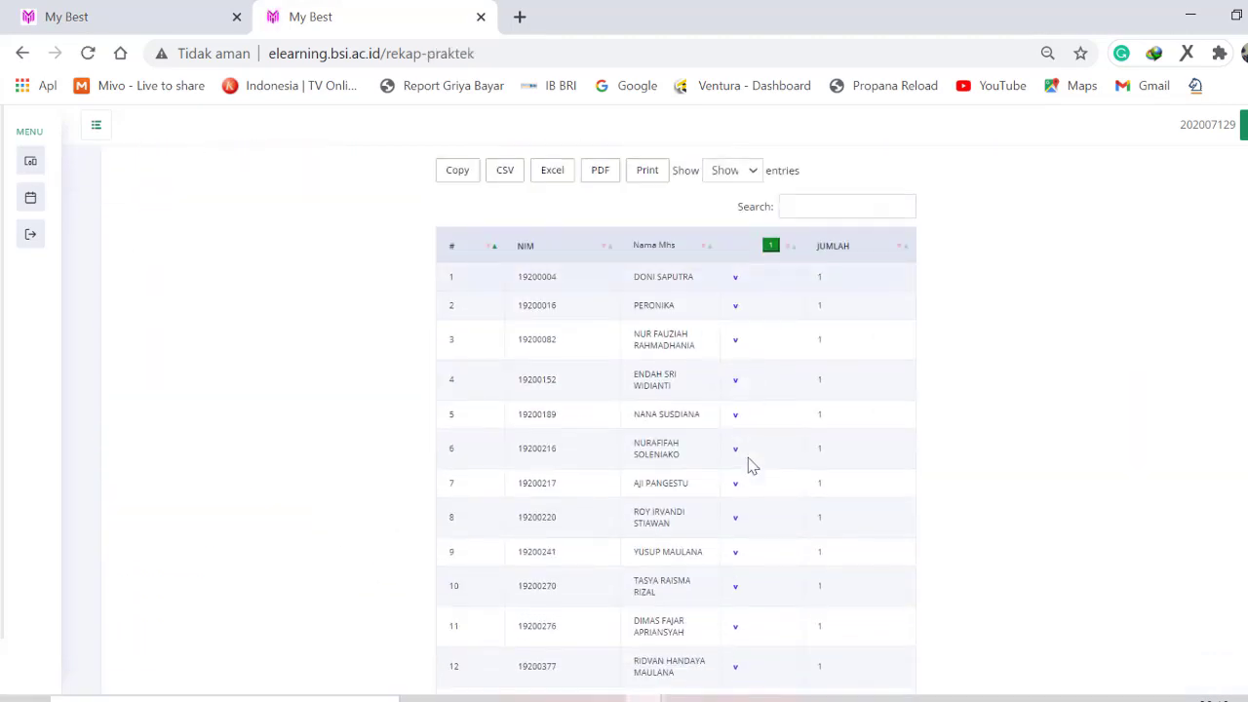
{"action": "scroll", "coordinate": [750, 456], "scroll_direction": "up", "scroll_amount": 2}
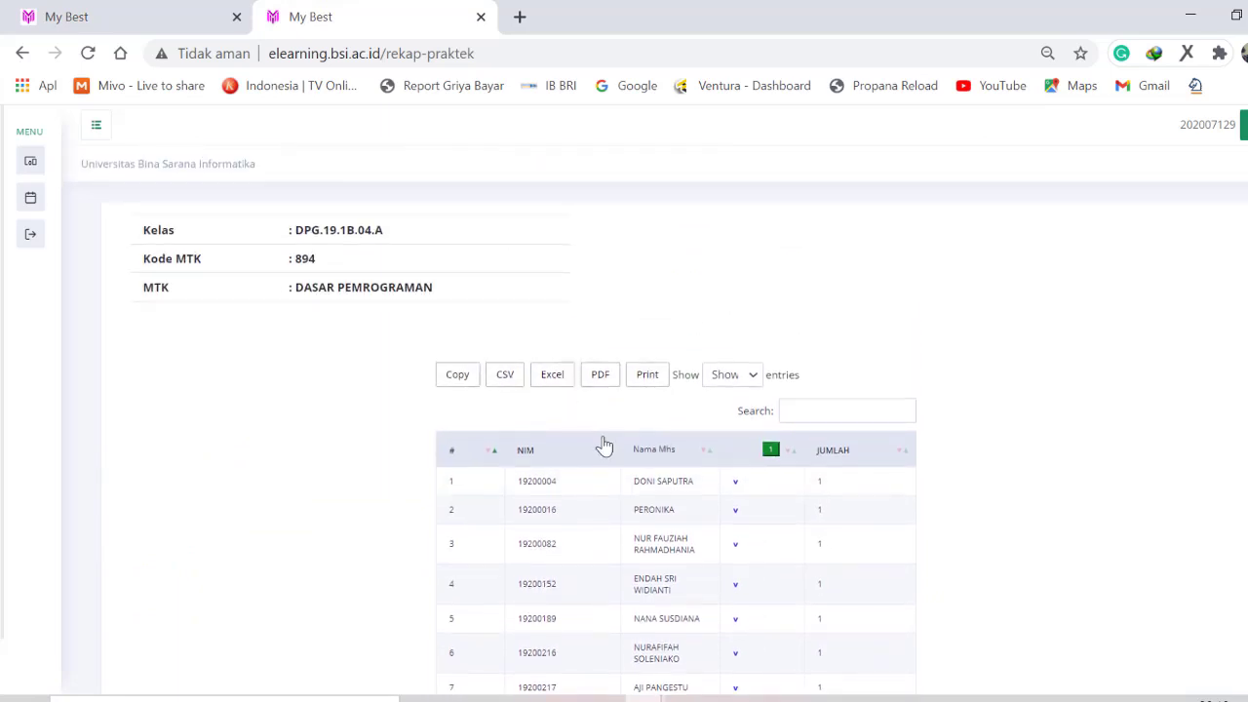
- Export the attendance recap as the Excel worksheet My Best in Documents, and open it in Excel with editing enabled
{"action": "left_click", "coordinate": [552, 378]}
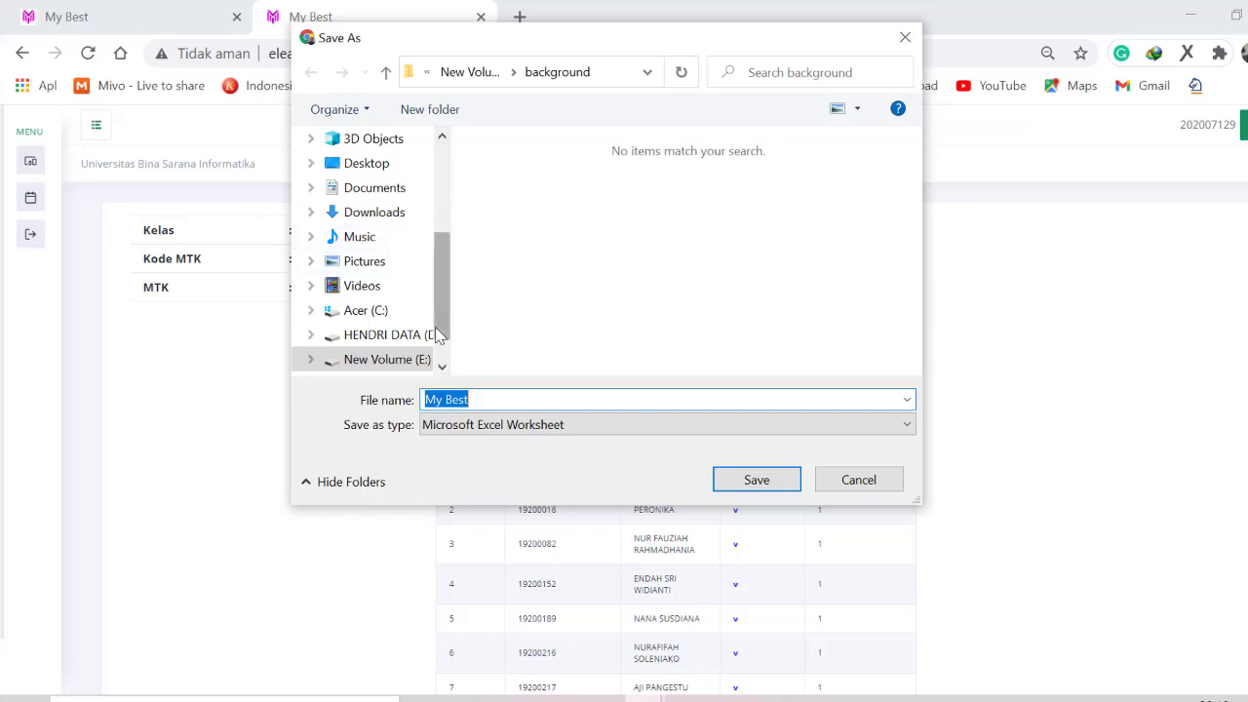
{"action": "left_click", "coordinate": [379, 191]}
{"action": "left_click", "coordinate": [496, 400]}
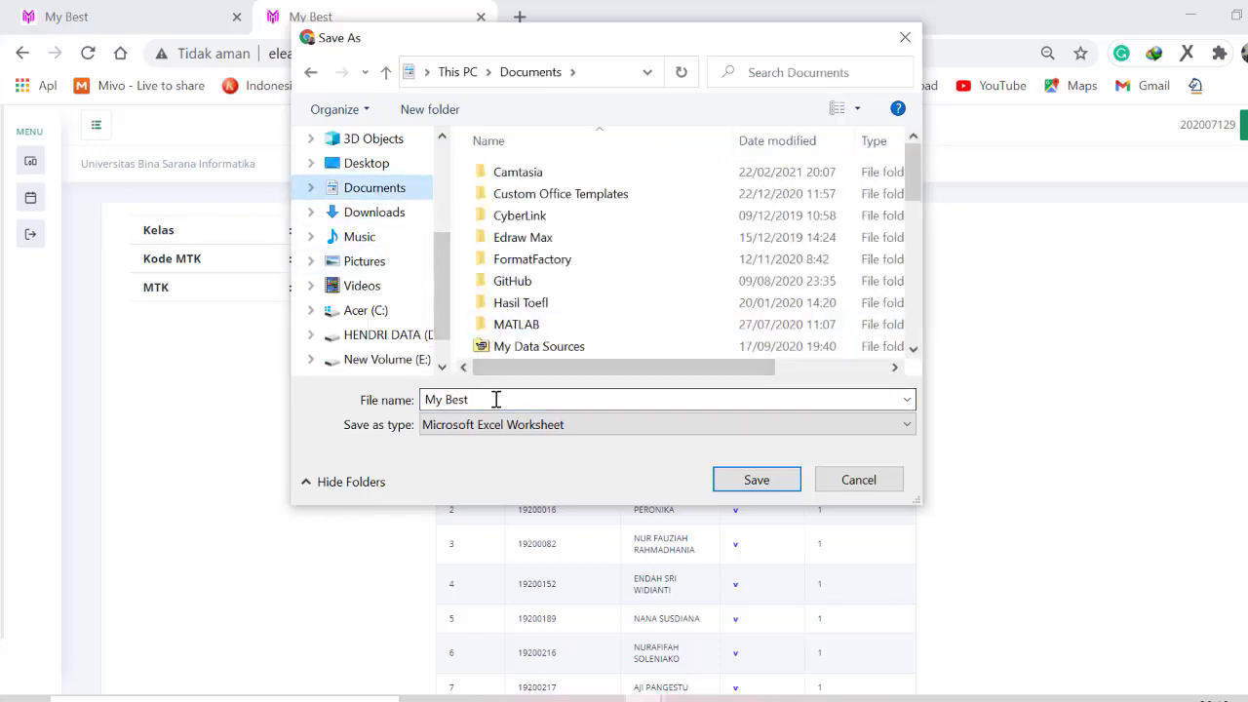
{"action": "left_click", "coordinate": [757, 479]}
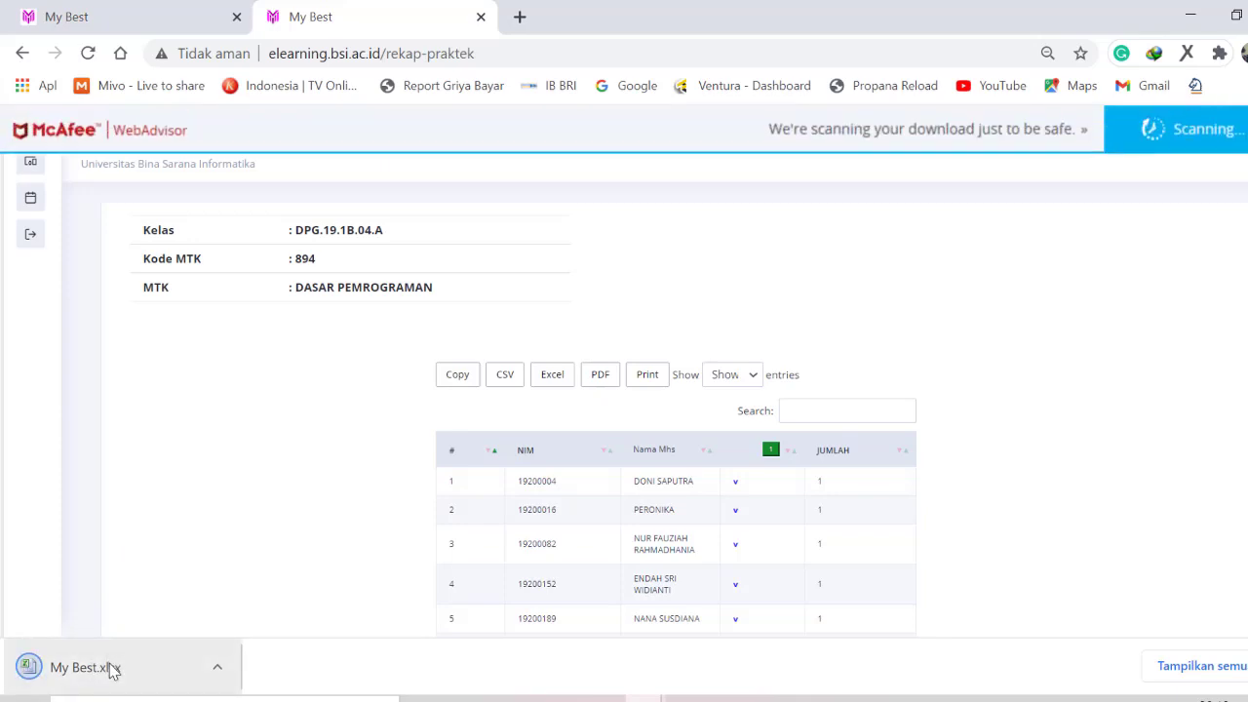
{"action": "left_click", "coordinate": [111, 670]}
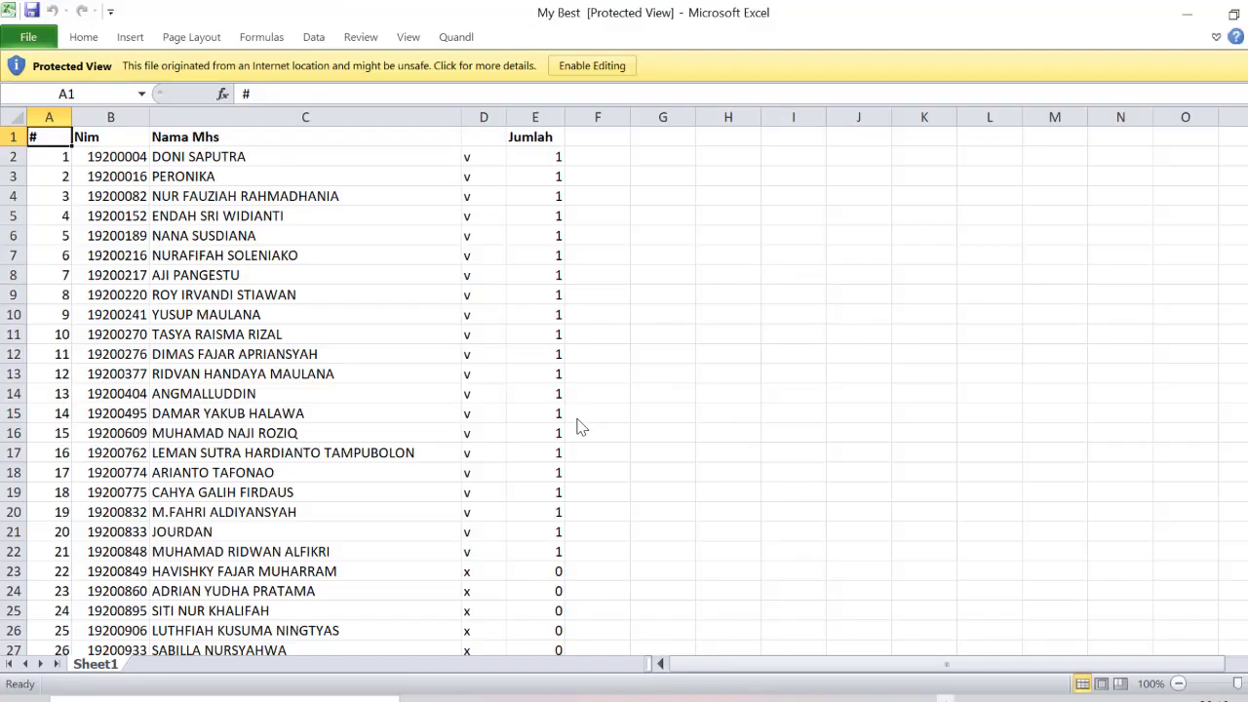
{"action": "left_click", "coordinate": [608, 63]}
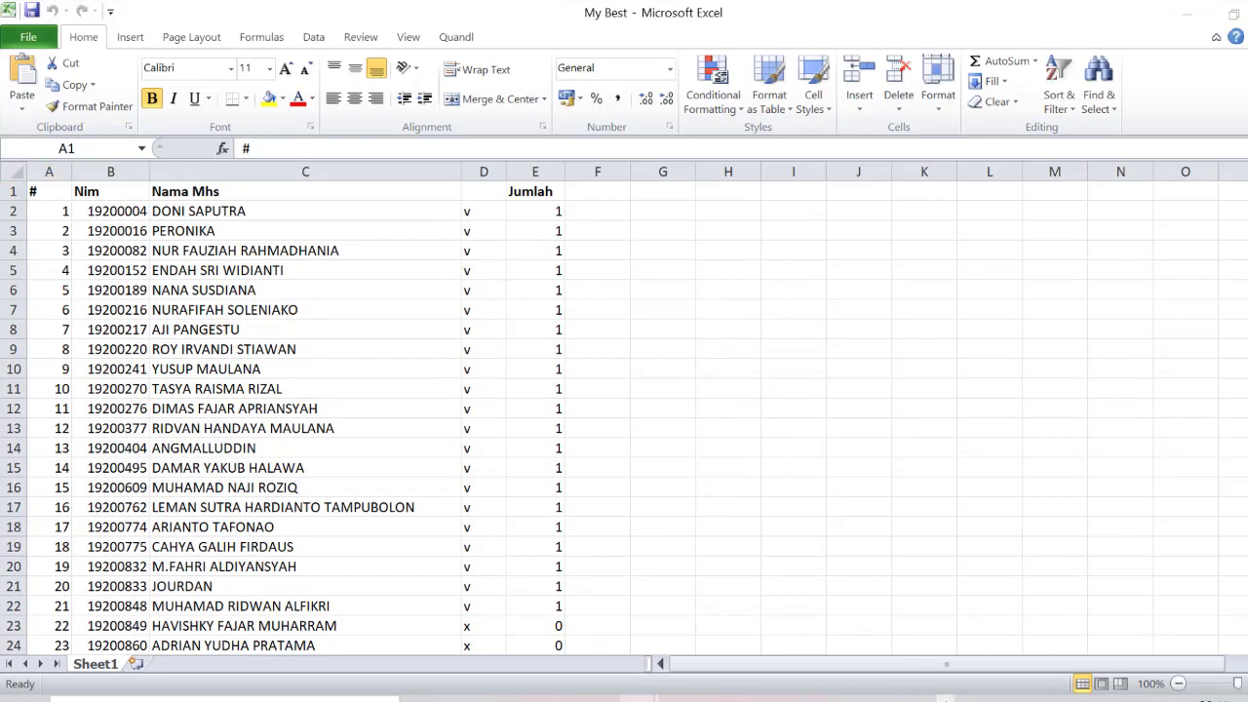
- Switch back to MyBest in the browser and open the Perkuliahan Pengganti form of SPEED TYPING I class 21.1A.12
{"action": "mouse_move", "coordinate": [639, 698]}
{"action": "left_click", "coordinate": [736, 632]}
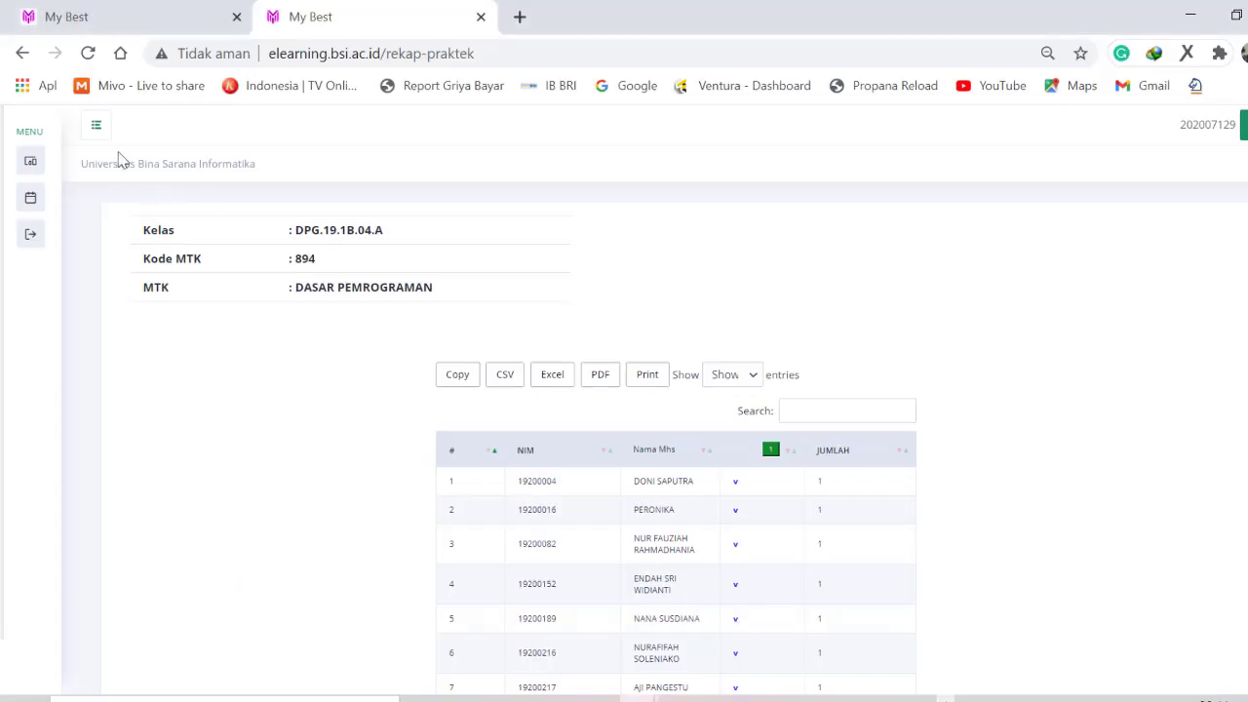
{"action": "mouse_move", "coordinate": [51, 208]}
{"action": "left_click", "coordinate": [93, 203]}
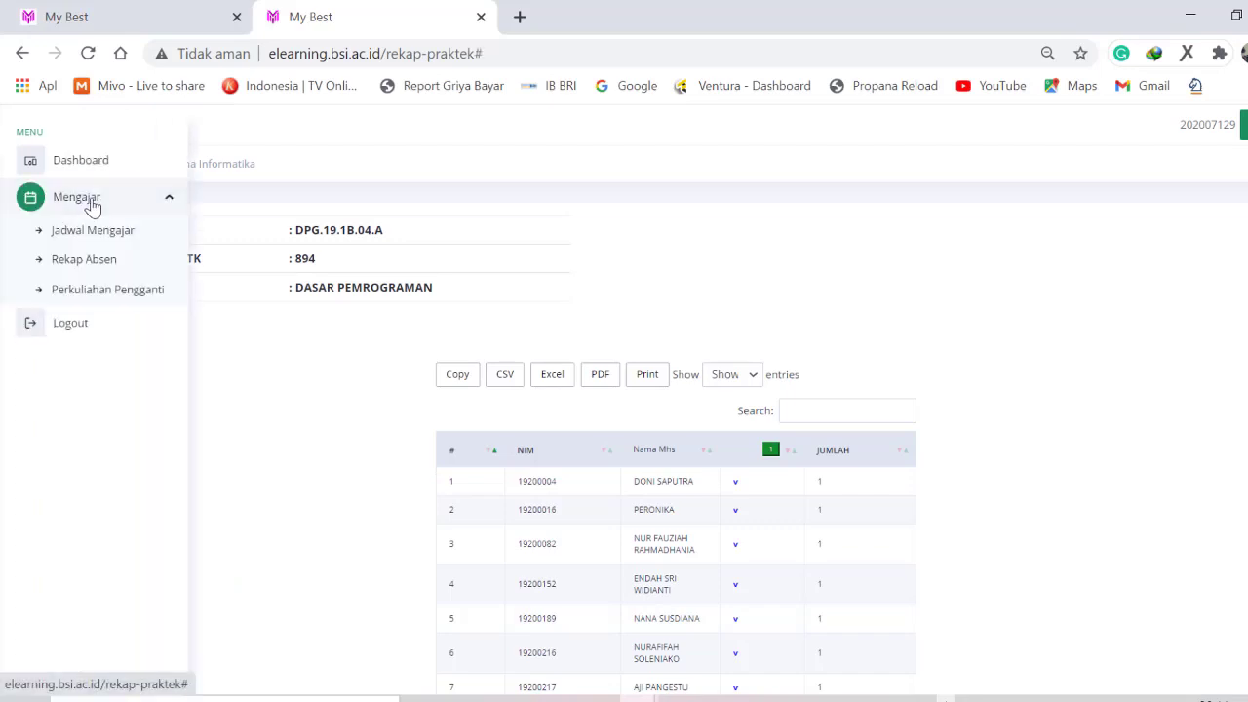
{"action": "left_click", "coordinate": [124, 295]}
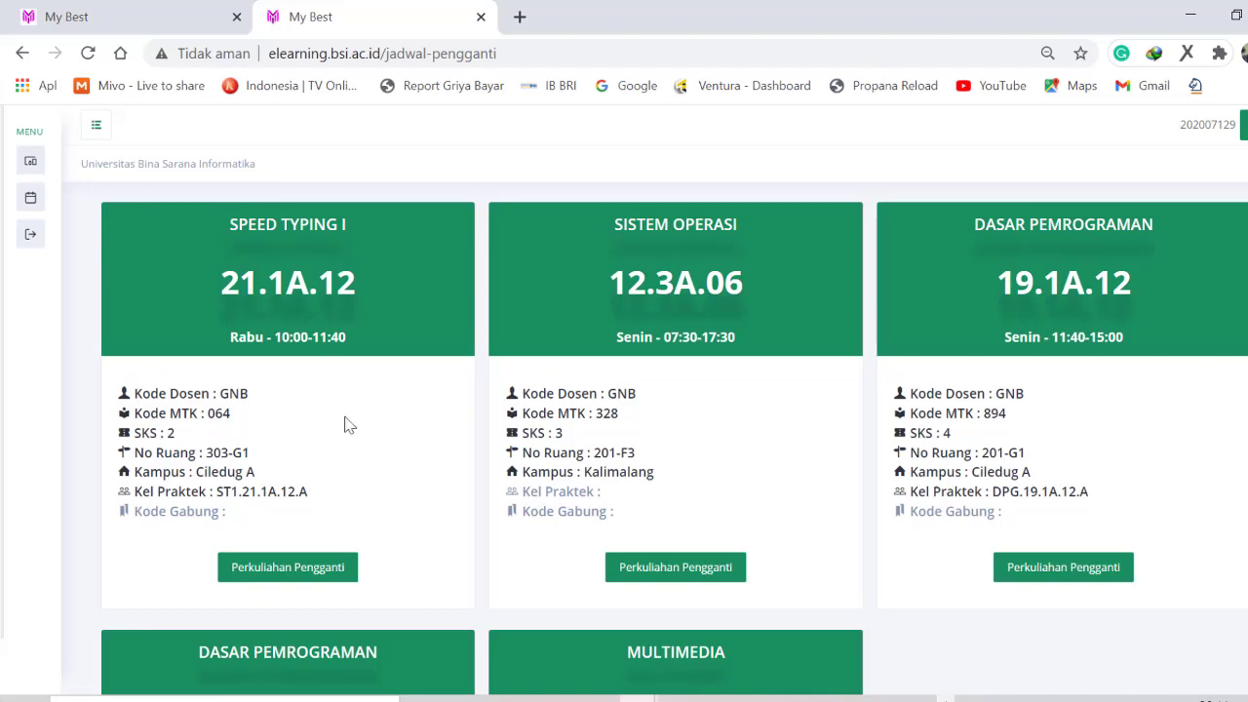
{"action": "scroll", "coordinate": [382, 477], "scroll_direction": "down", "scroll_amount": 1}
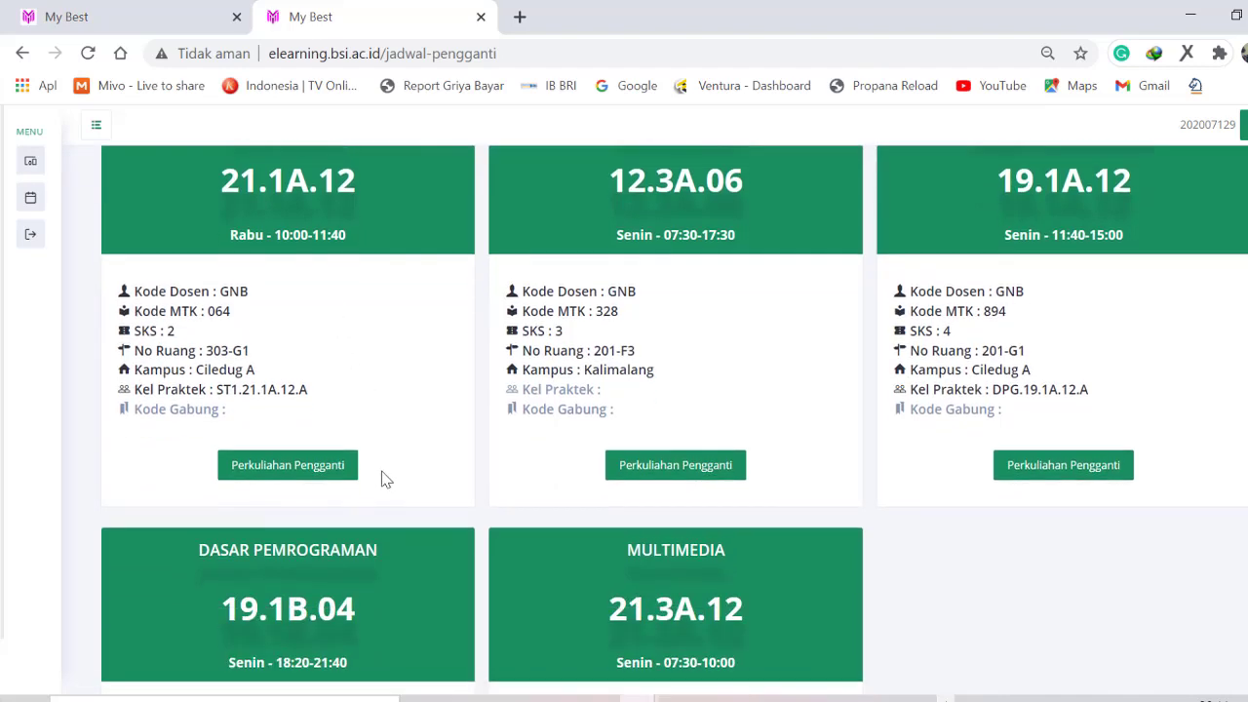
{"action": "scroll", "coordinate": [382, 478], "scroll_direction": "down", "scroll_amount": 3}
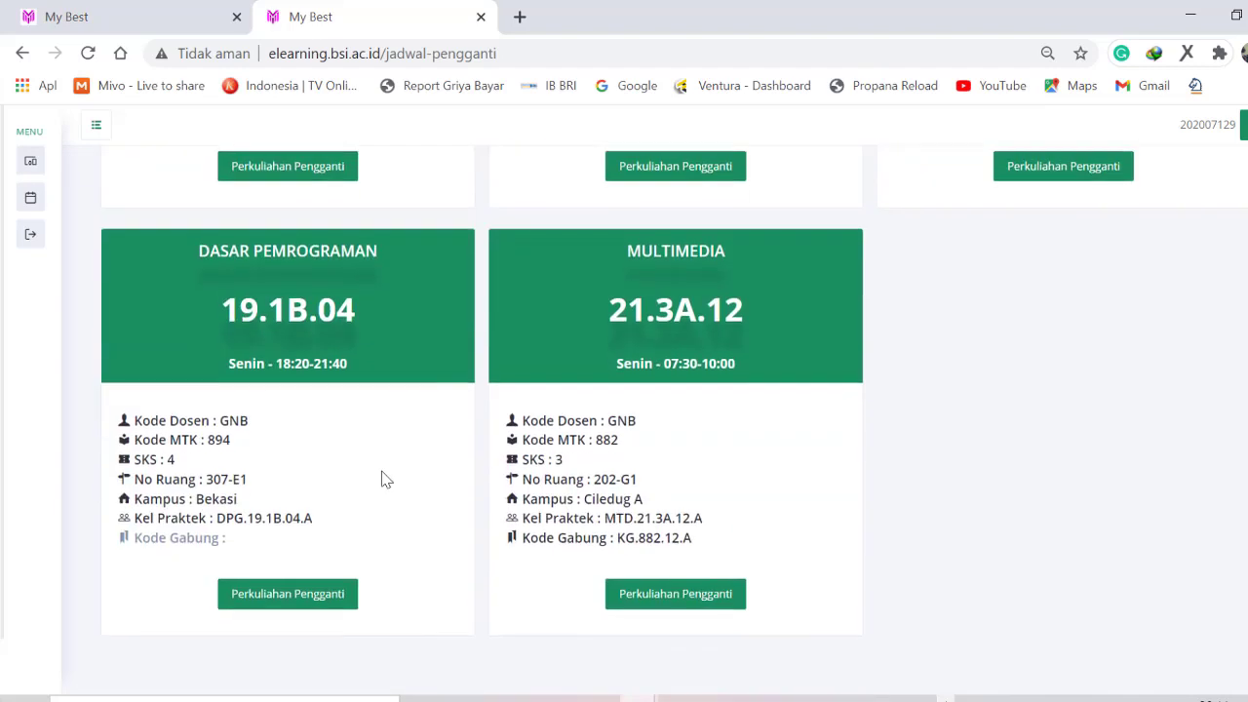
{"action": "scroll", "coordinate": [382, 479], "scroll_direction": "up", "scroll_amount": 3}
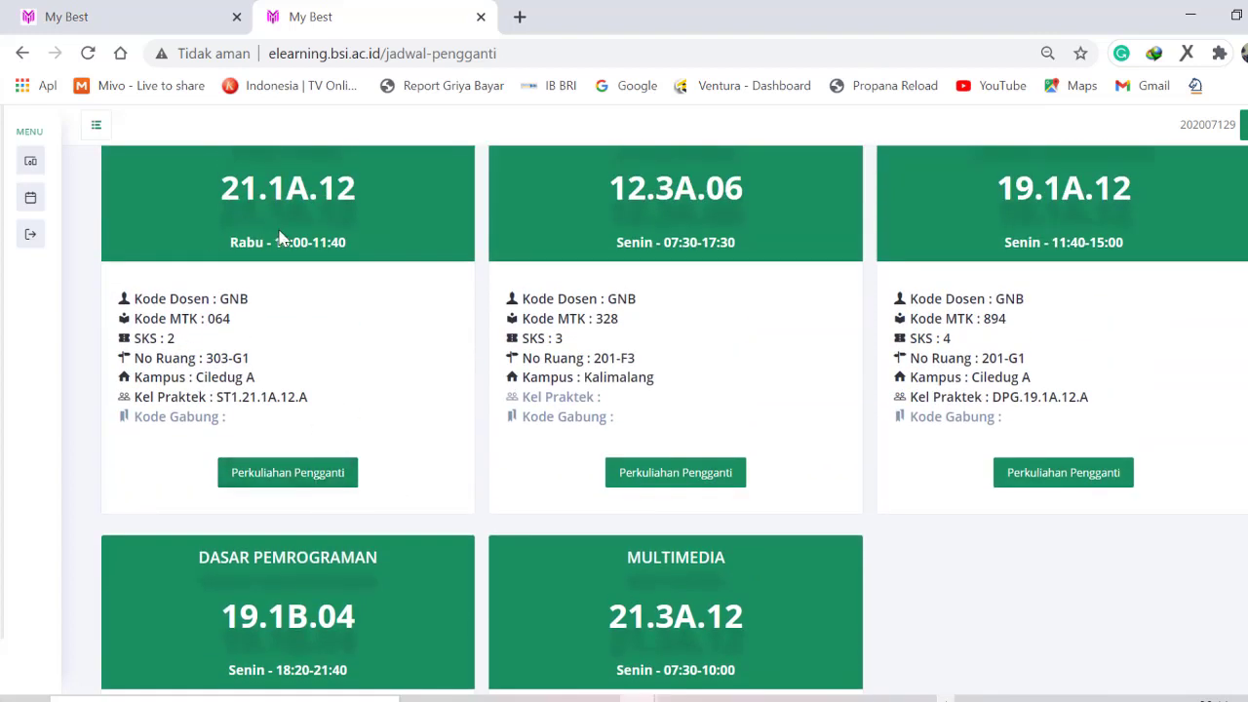
{"action": "scroll", "coordinate": [293, 236], "scroll_direction": "up", "scroll_amount": 1}
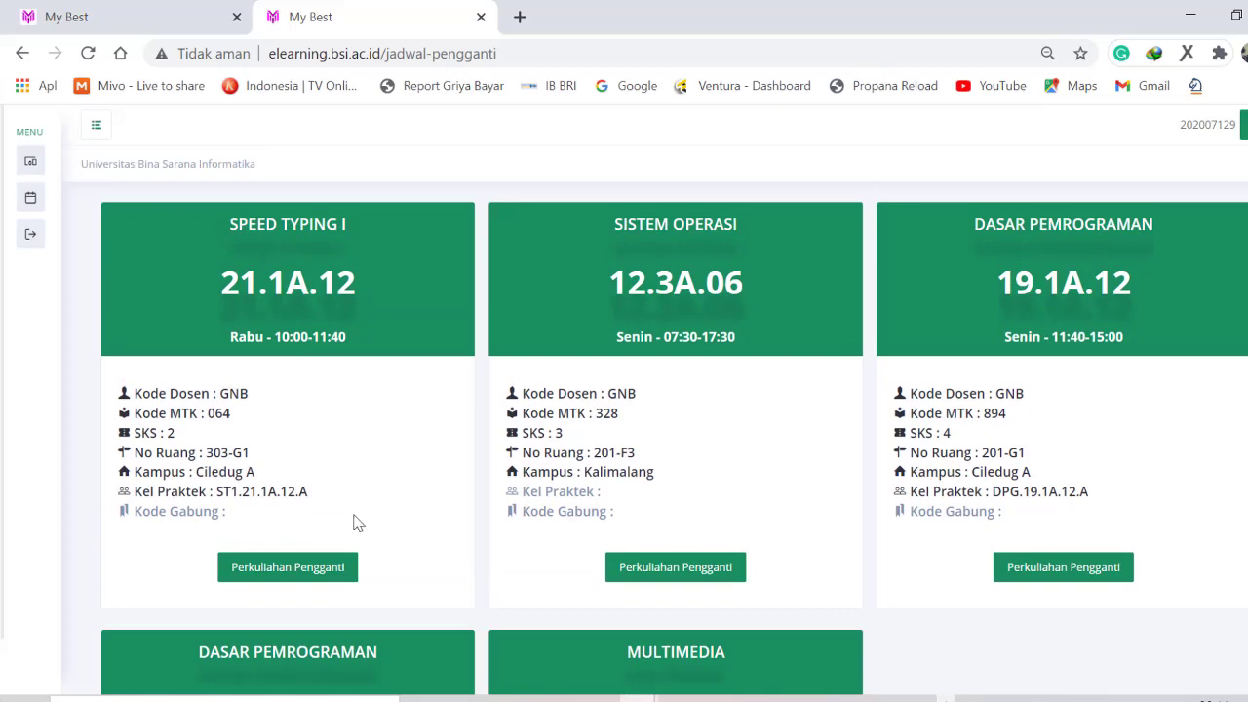
{"action": "left_click", "coordinate": [324, 579]}
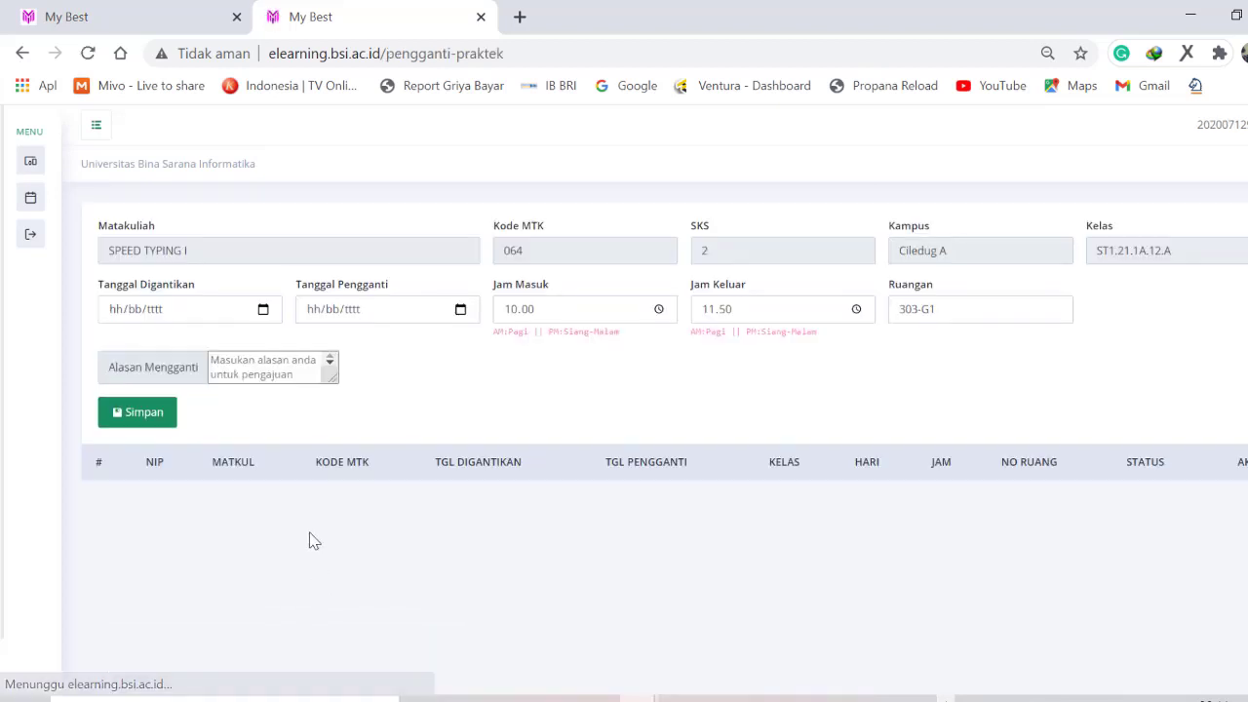
- Set Tanggal Digantikan to 22/02/2021 and Tanggal Pengganti to 26/02/2021 for the replacement lecture
{"action": "left_click", "coordinate": [214, 314]}
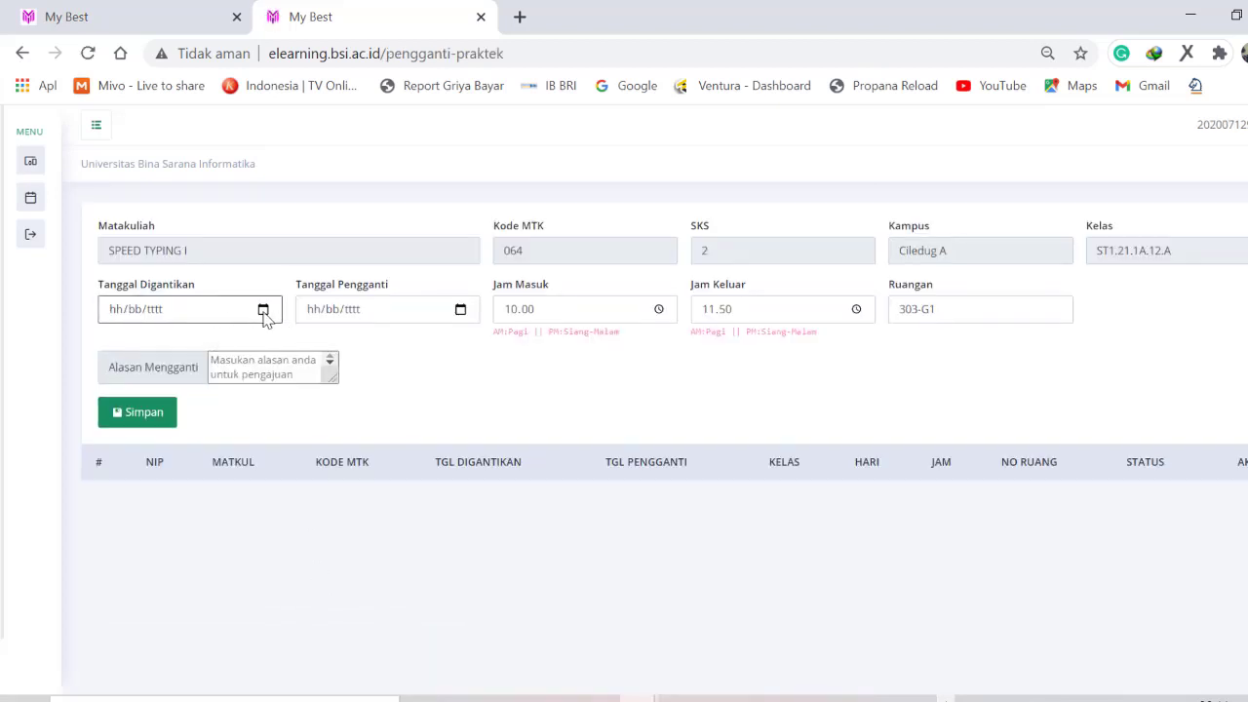
{"action": "left_click", "coordinate": [263, 310]}
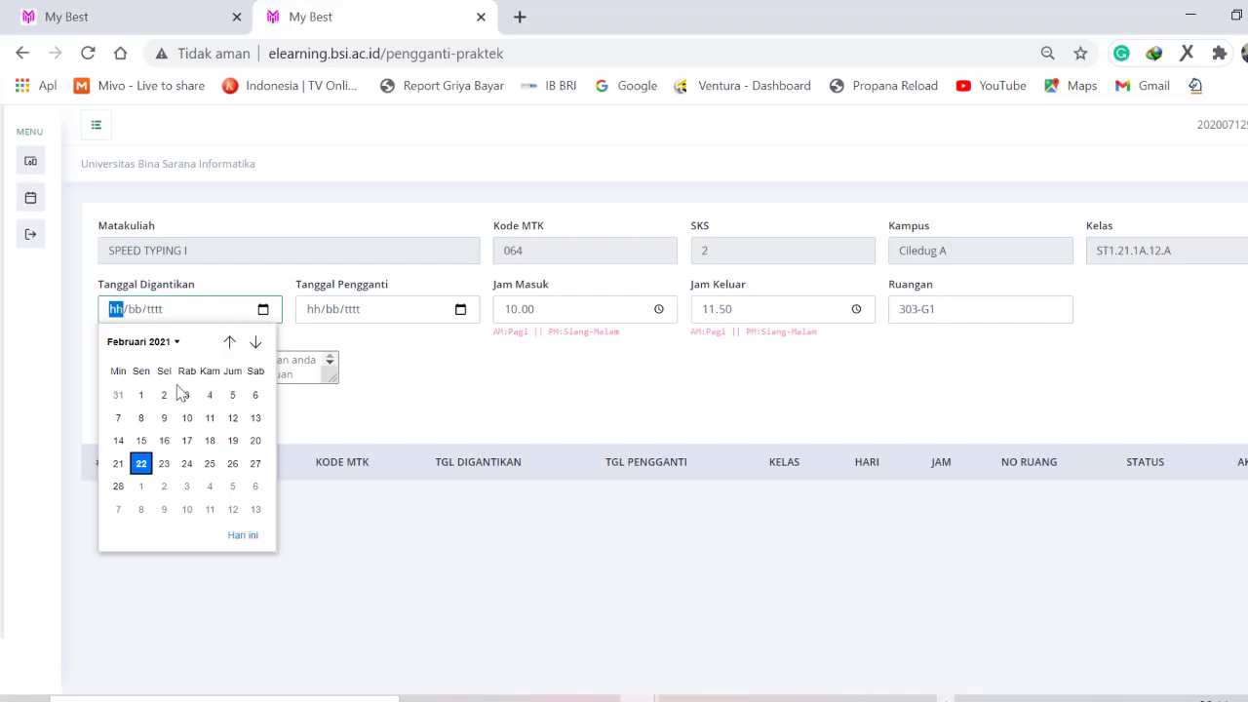
{"action": "left_click", "coordinate": [147, 468]}
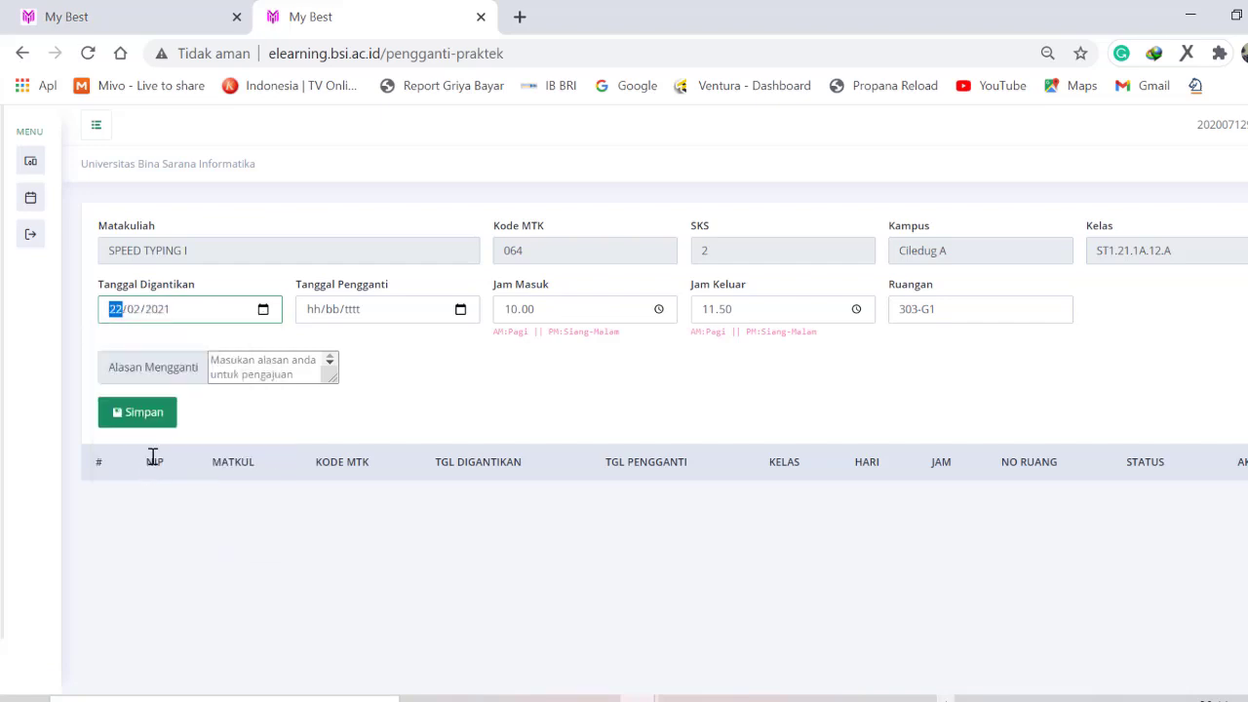
{"action": "left_click", "coordinate": [460, 310]}
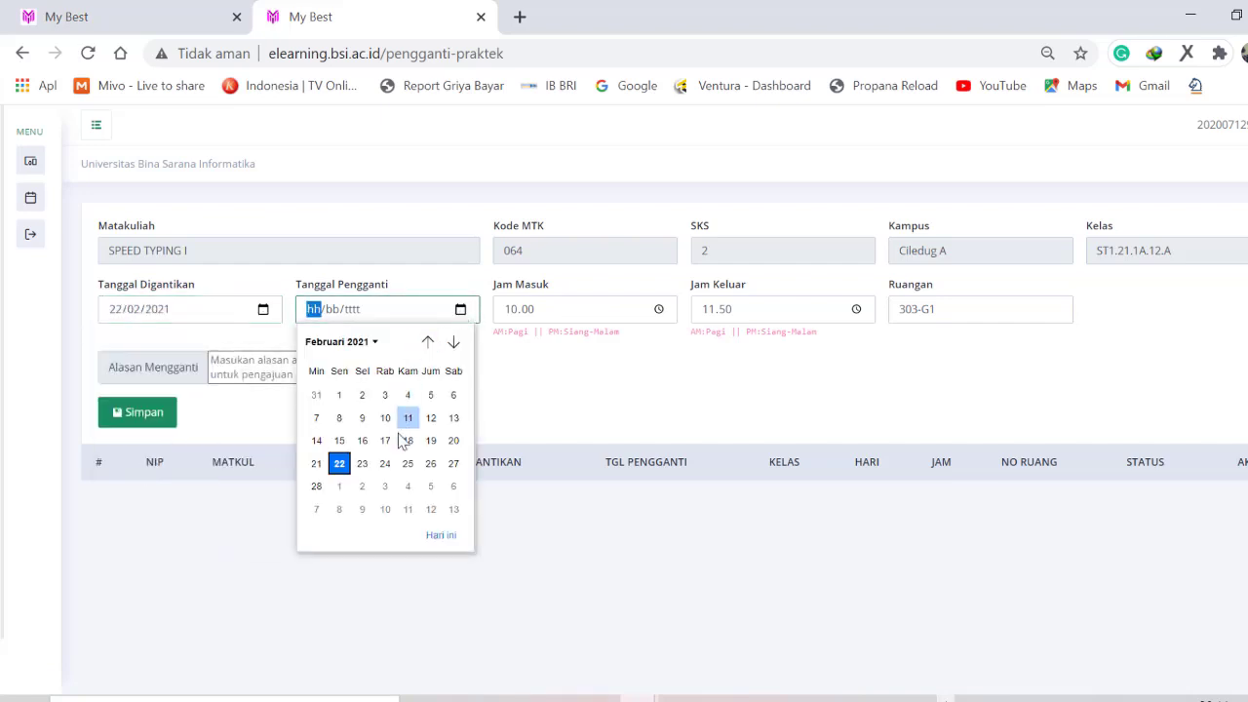
{"action": "left_click", "coordinate": [430, 465]}
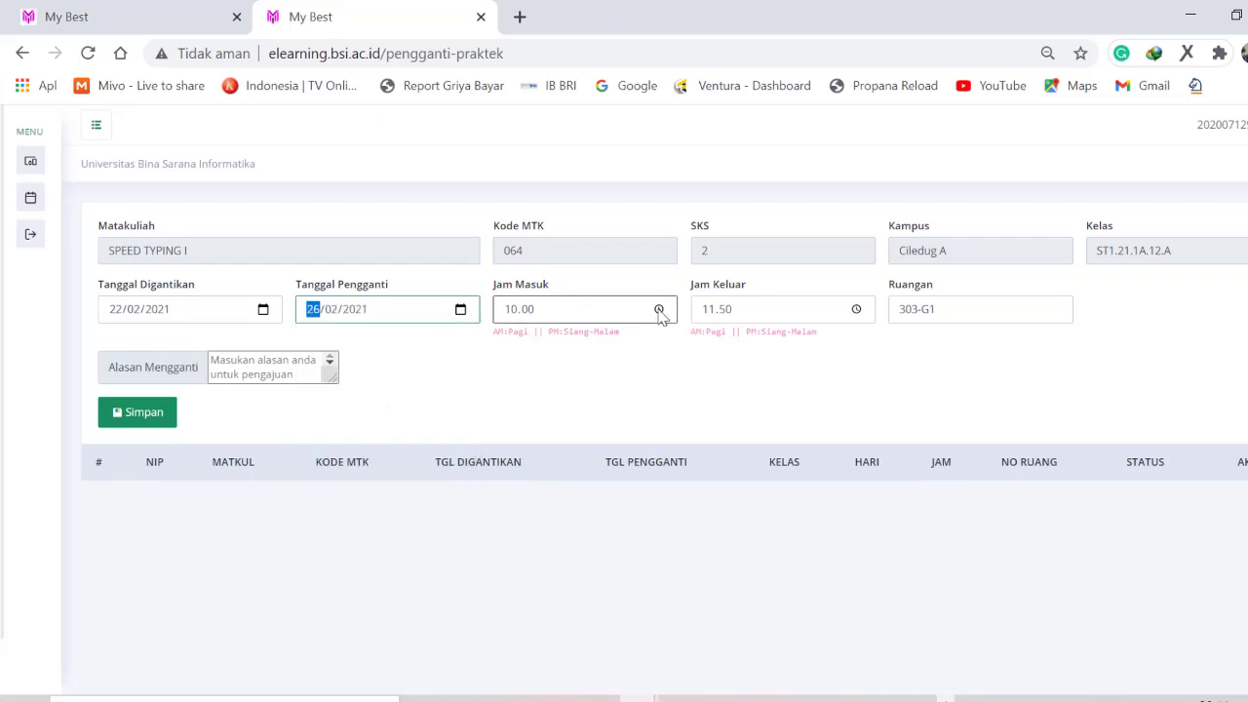
- Set the replacement lecture's Jam Masuk to 12.00 and its Jam Keluar to 13.52
{"action": "left_click", "coordinate": [640, 314]}
{"action": "left_click", "coordinate": [660, 310]}
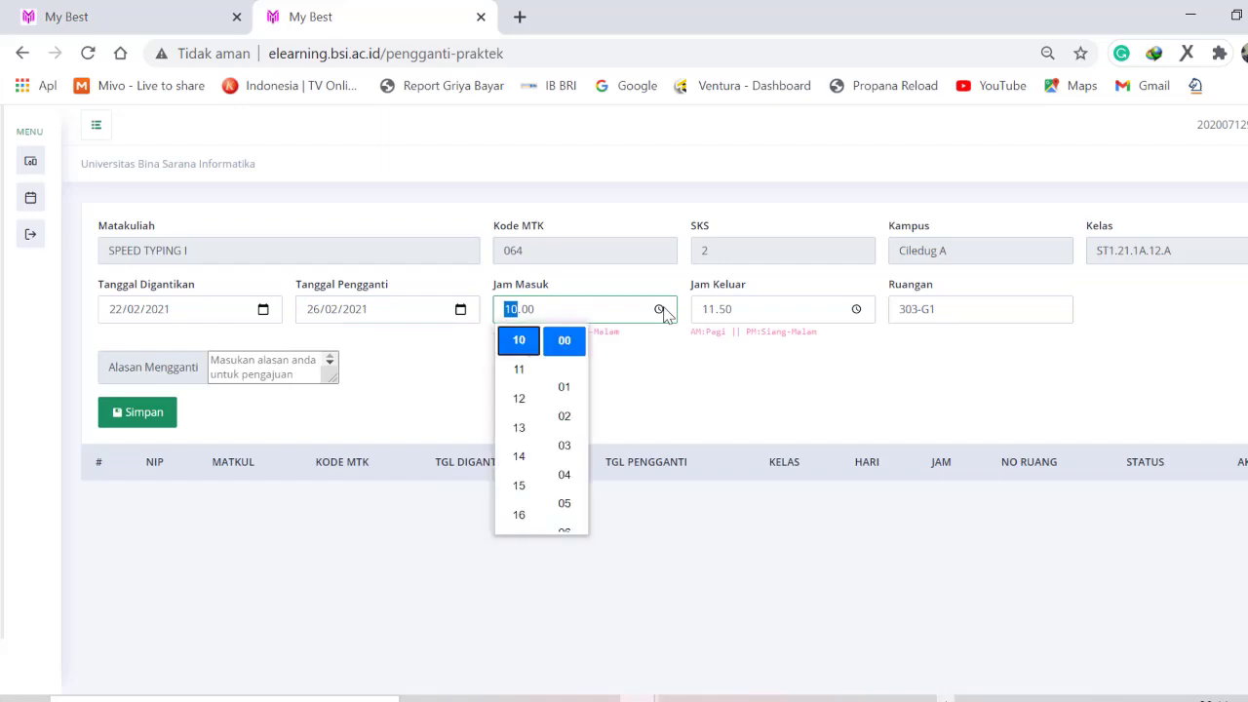
{"action": "left_click", "coordinate": [520, 399]}
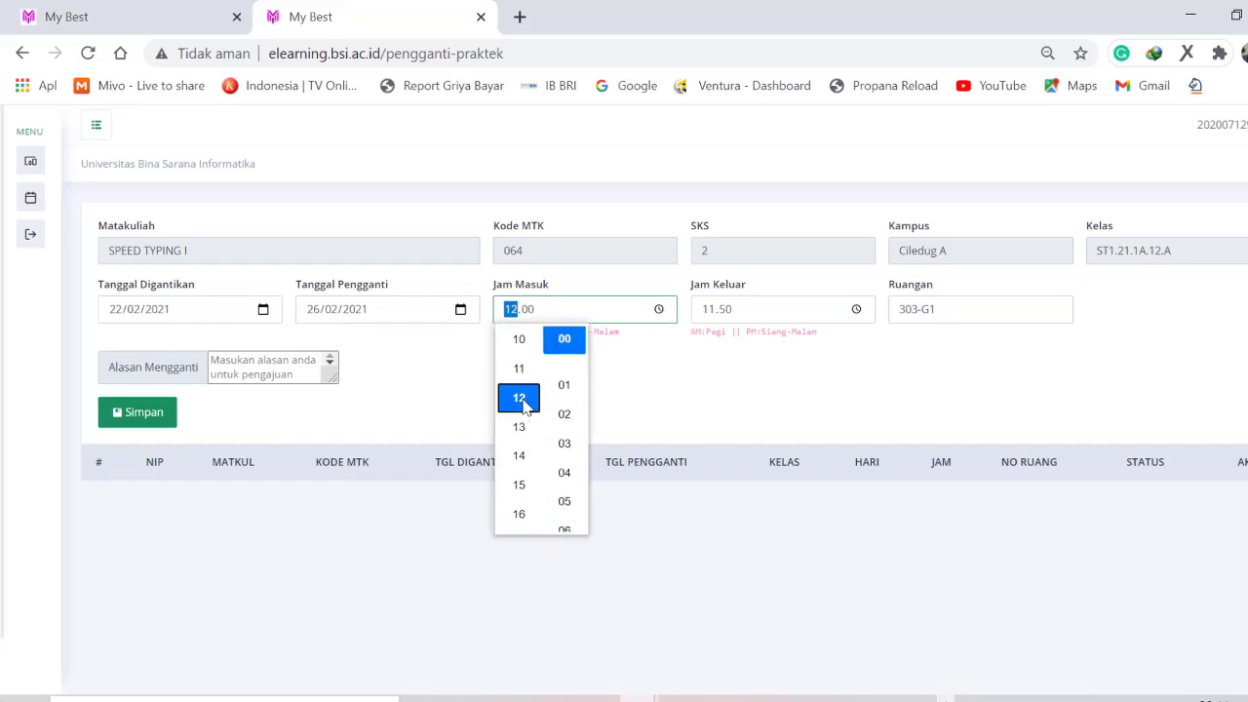
{"action": "left_click", "coordinate": [759, 317]}
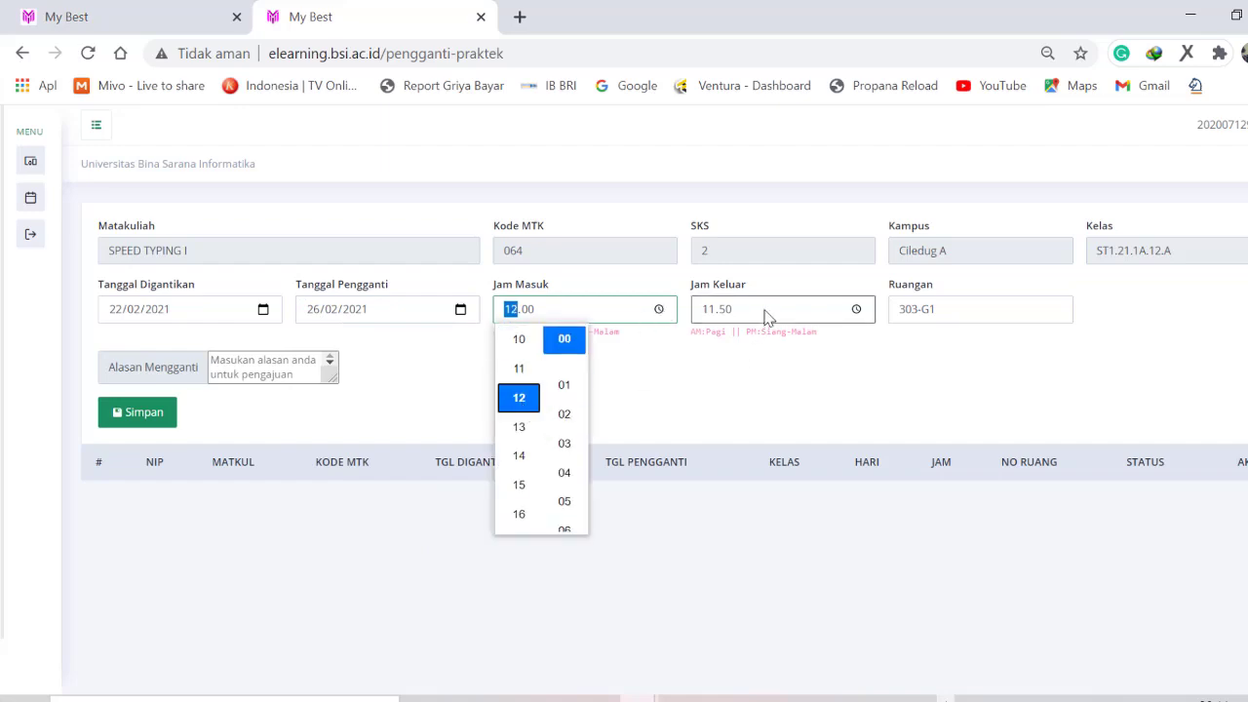
{"action": "left_click", "coordinate": [856, 310]}
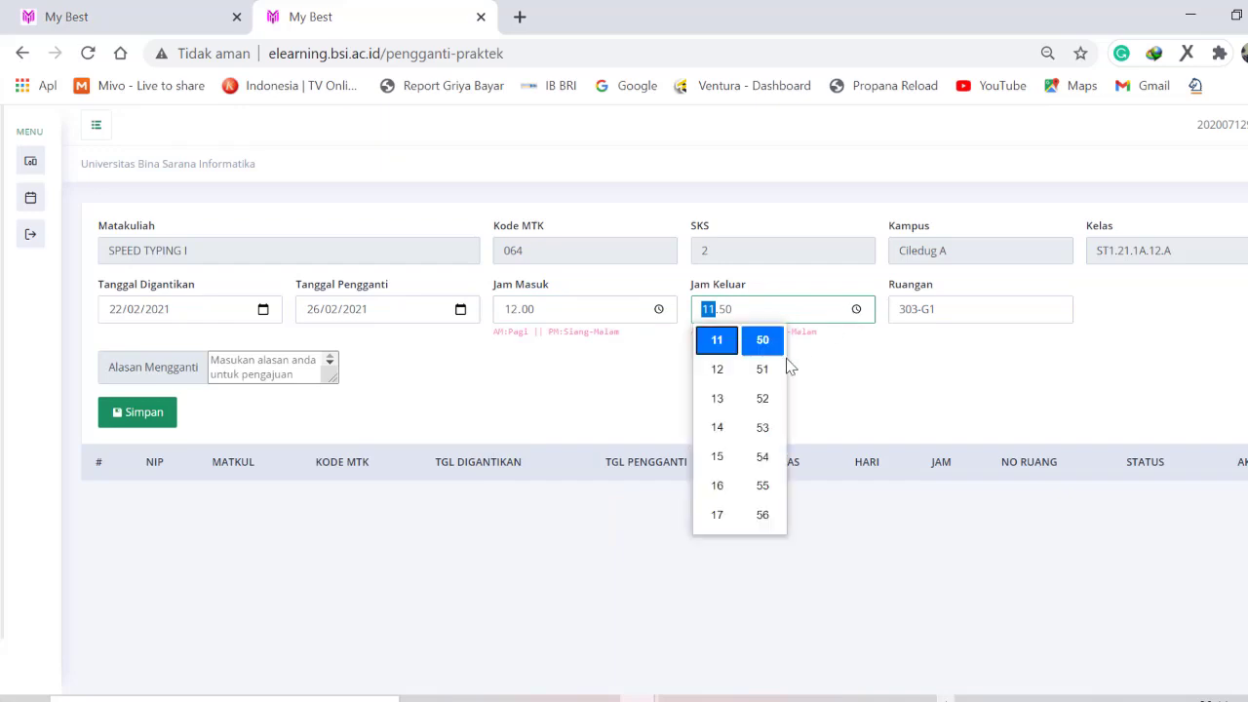
{"action": "left_click", "coordinate": [716, 407]}
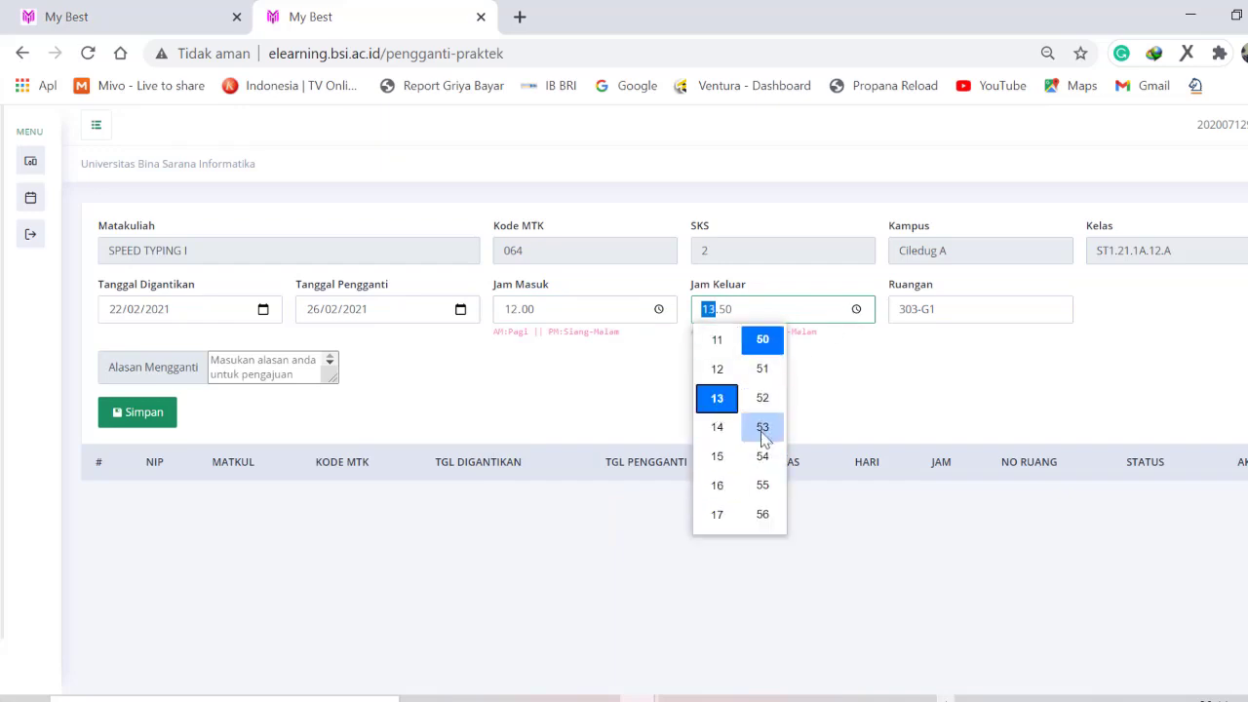
{"action": "left_click", "coordinate": [762, 400]}
{"action": "left_click", "coordinate": [960, 309]}
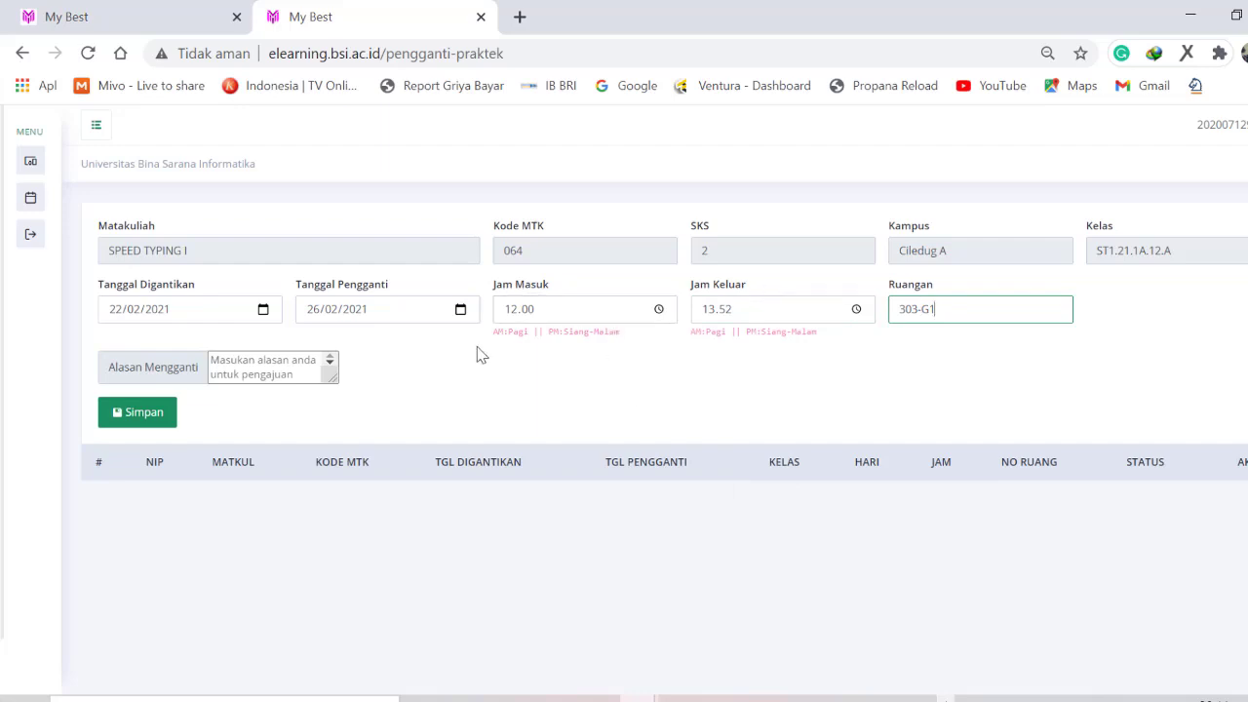
- Enter the reason "Tanggal tersebut merupkan libur nasional" and save the replacement lecture request
{"action": "left_click", "coordinate": [252, 367]}
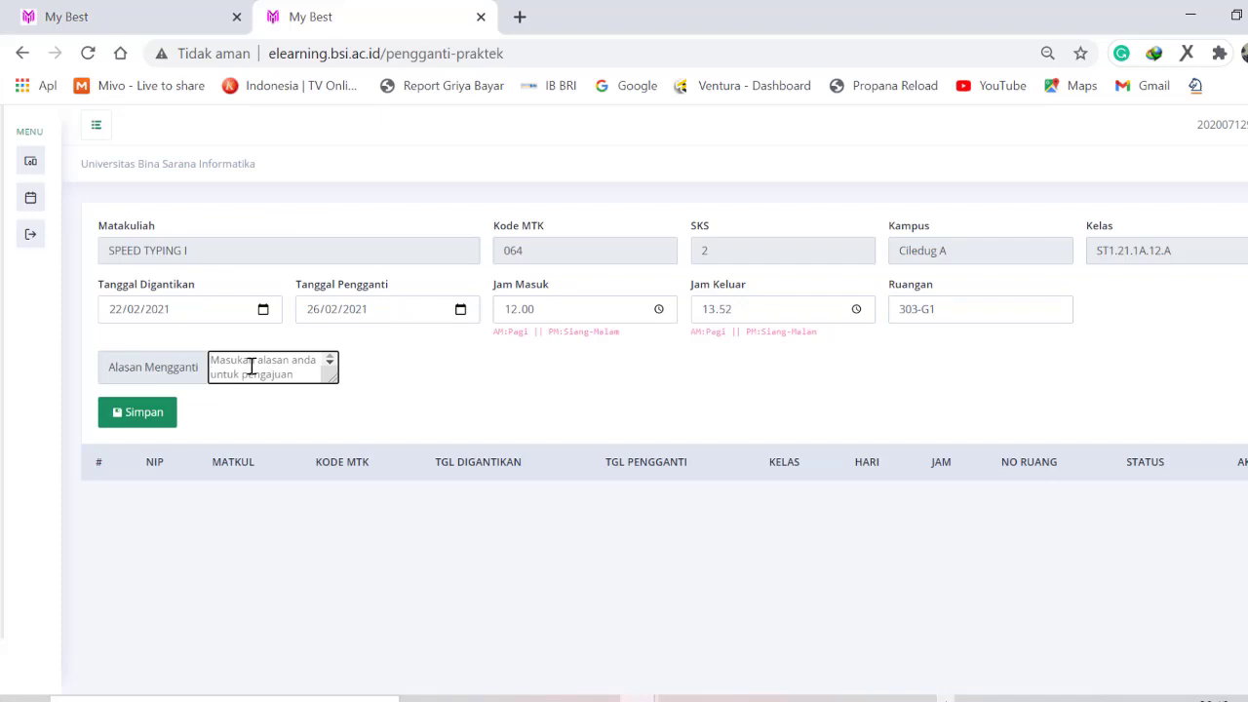
{"action": "type", "text": "Tanggal tersebut mer"}
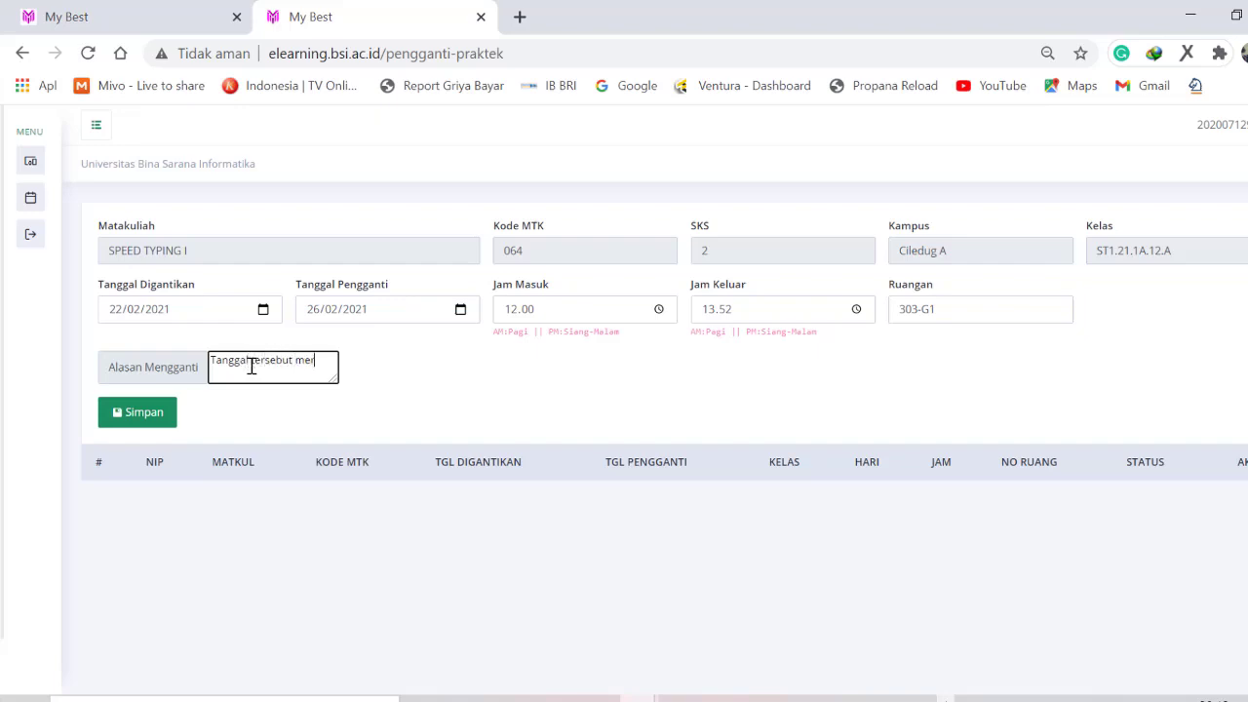
{"action": "type", "text": "akan libur nasional"}
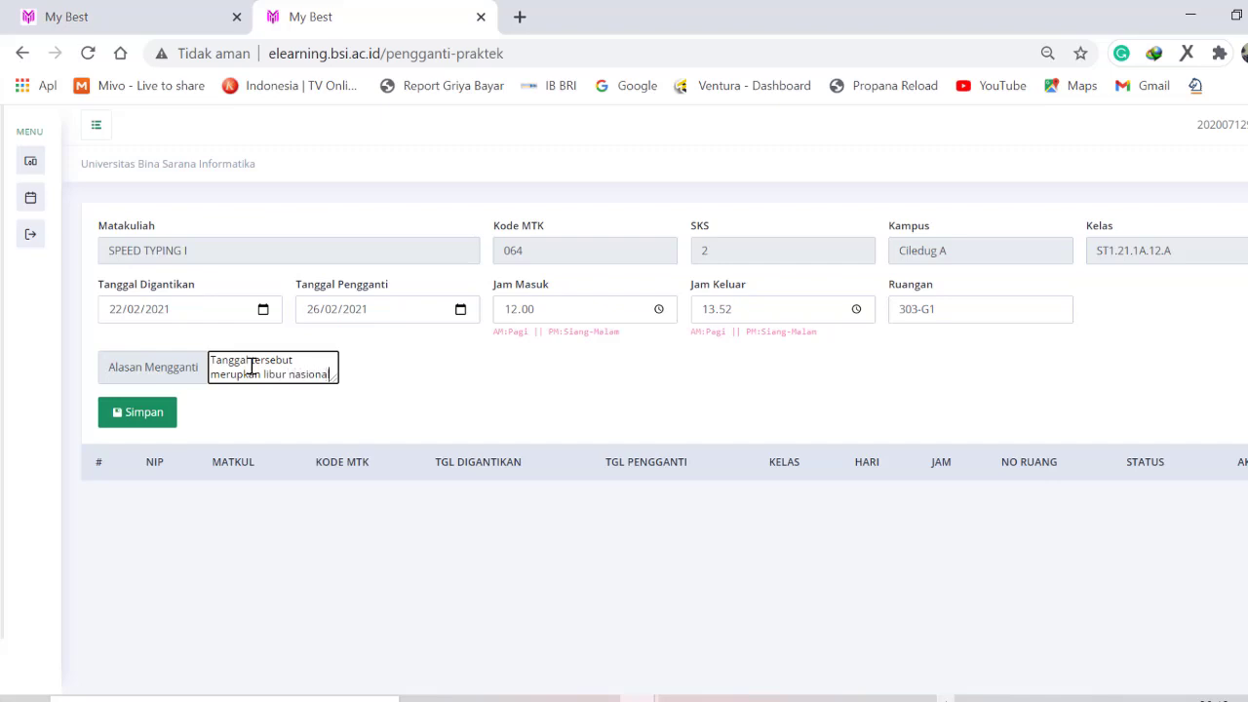
{"action": "left_click", "coordinate": [144, 424]}
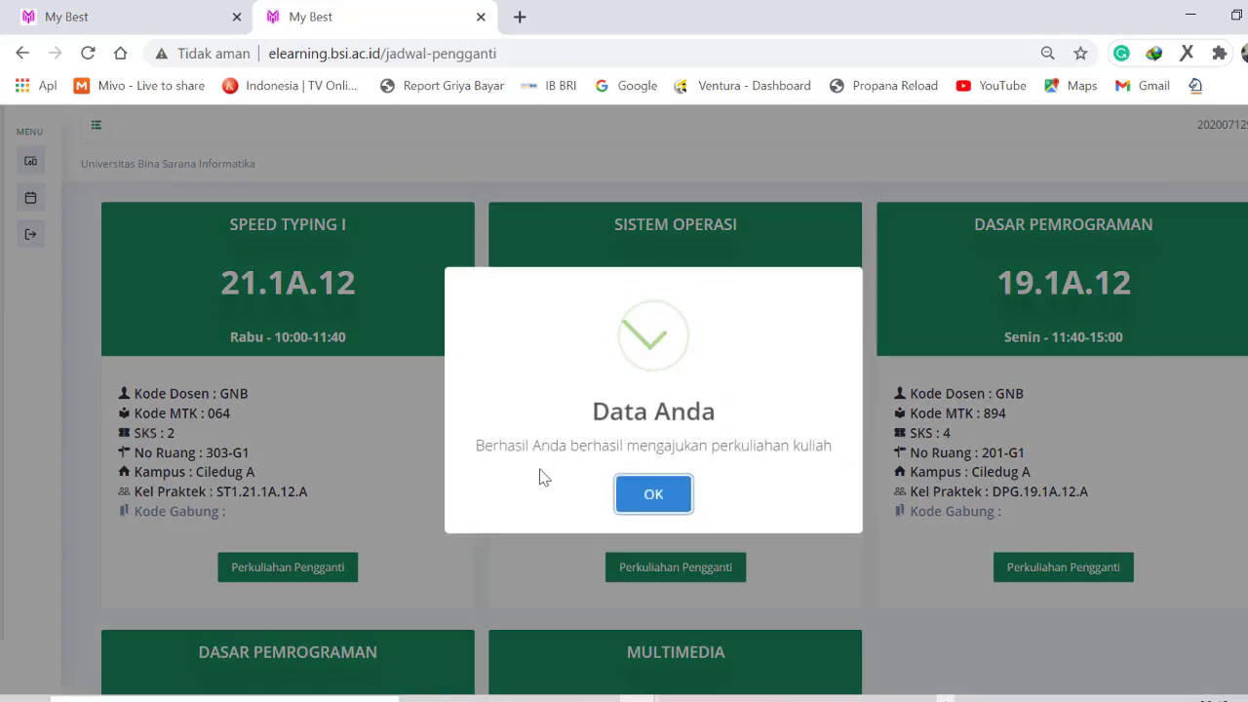
{"action": "left_click", "coordinate": [653, 494]}
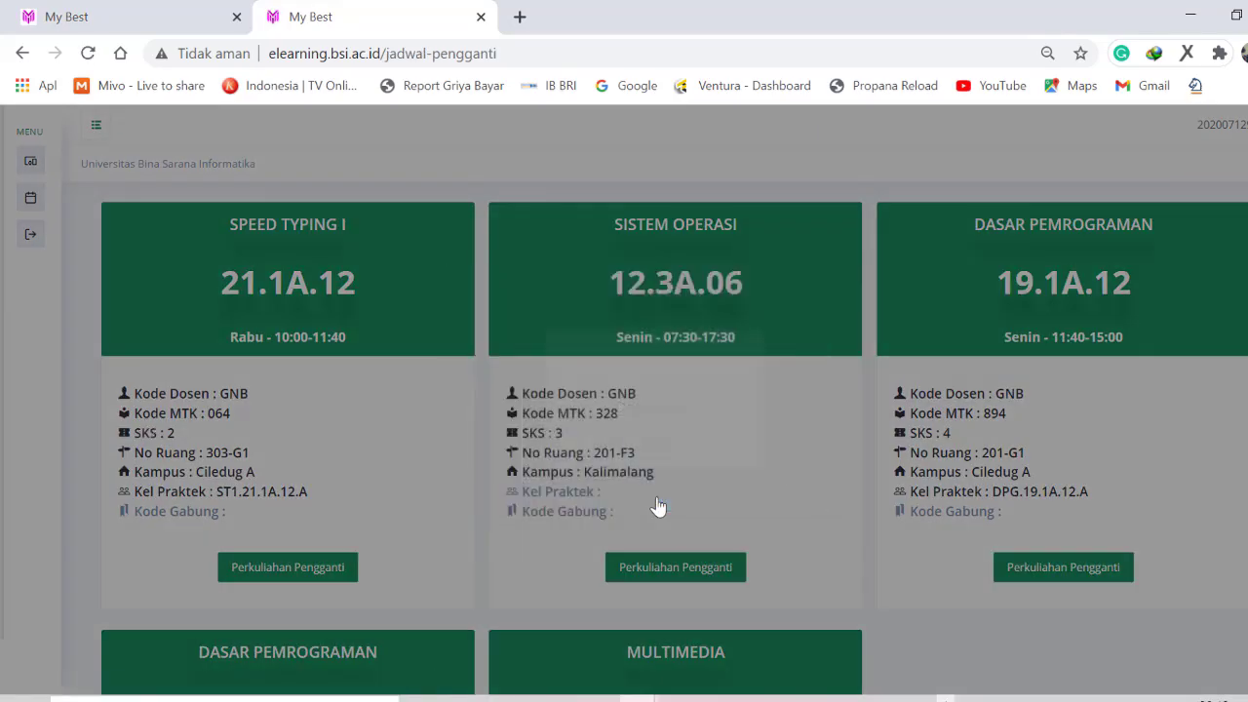
- Reopen the Perkuliahan Pengganti page of SPEED TYPING I and check the status of the submitted replacement request
{"action": "scroll", "coordinate": [390, 443], "scroll_direction": "down", "scroll_amount": 4}
{"action": "scroll", "coordinate": [371, 454], "scroll_direction": "up", "scroll_amount": 3}
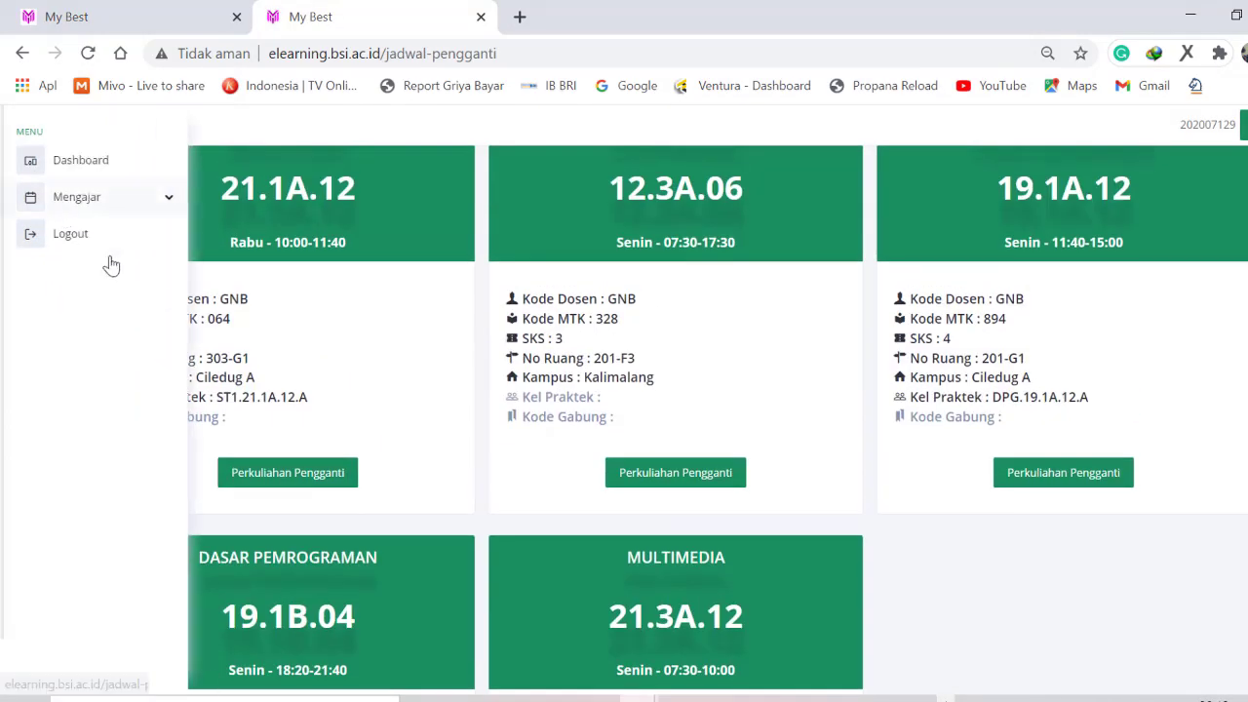
{"action": "left_click", "coordinate": [142, 199]}
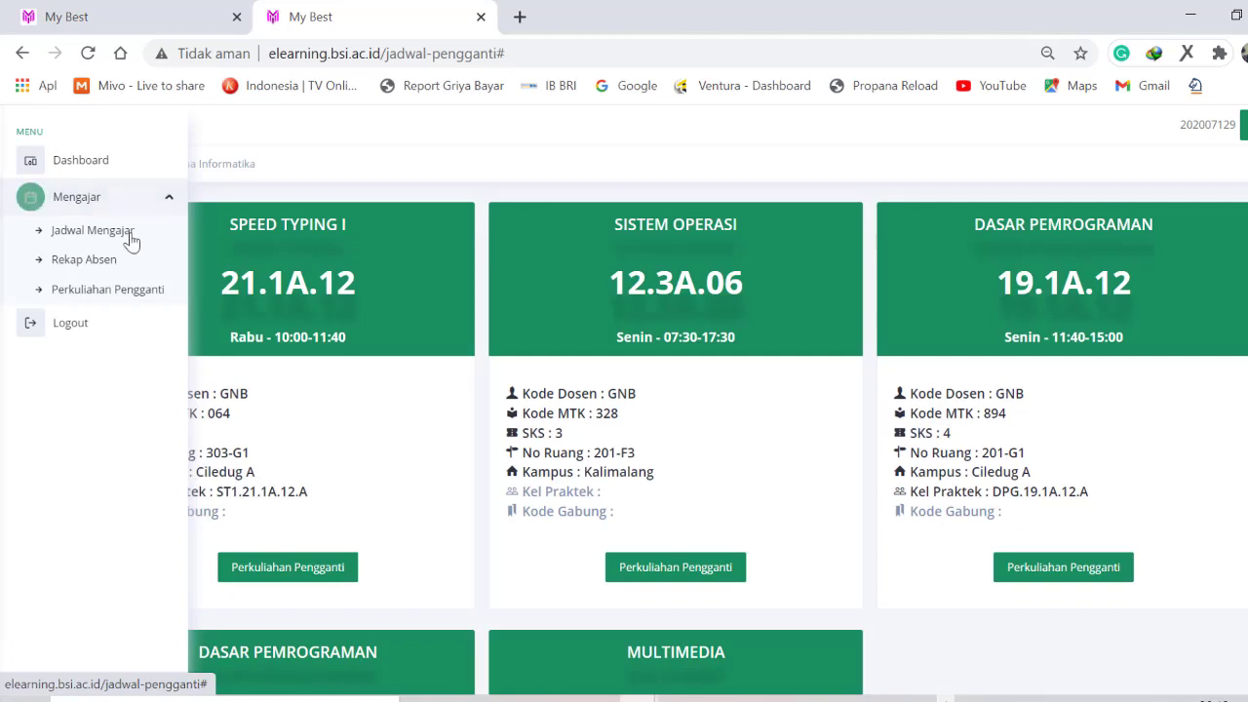
{"action": "left_click", "coordinate": [128, 300]}
{"action": "scroll", "coordinate": [892, 496], "scroll_direction": "down", "scroll_amount": 4}
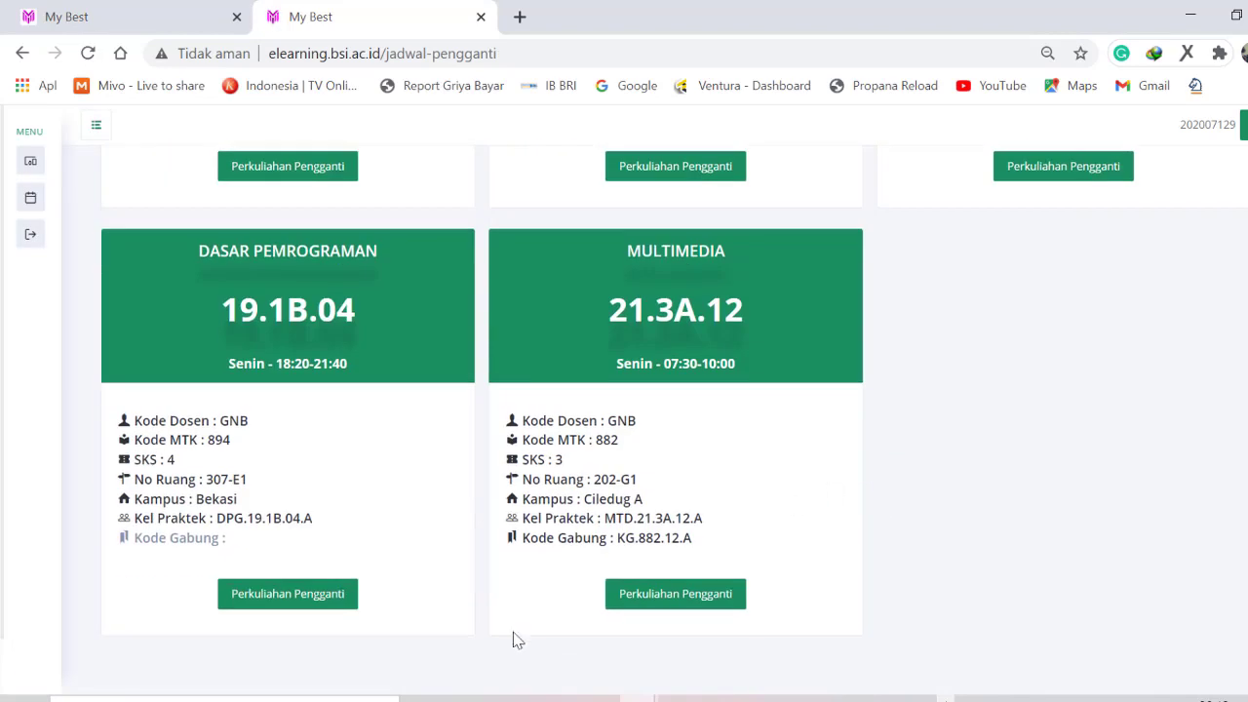
{"action": "scroll", "coordinate": [322, 403], "scroll_direction": "up", "scroll_amount": 2}
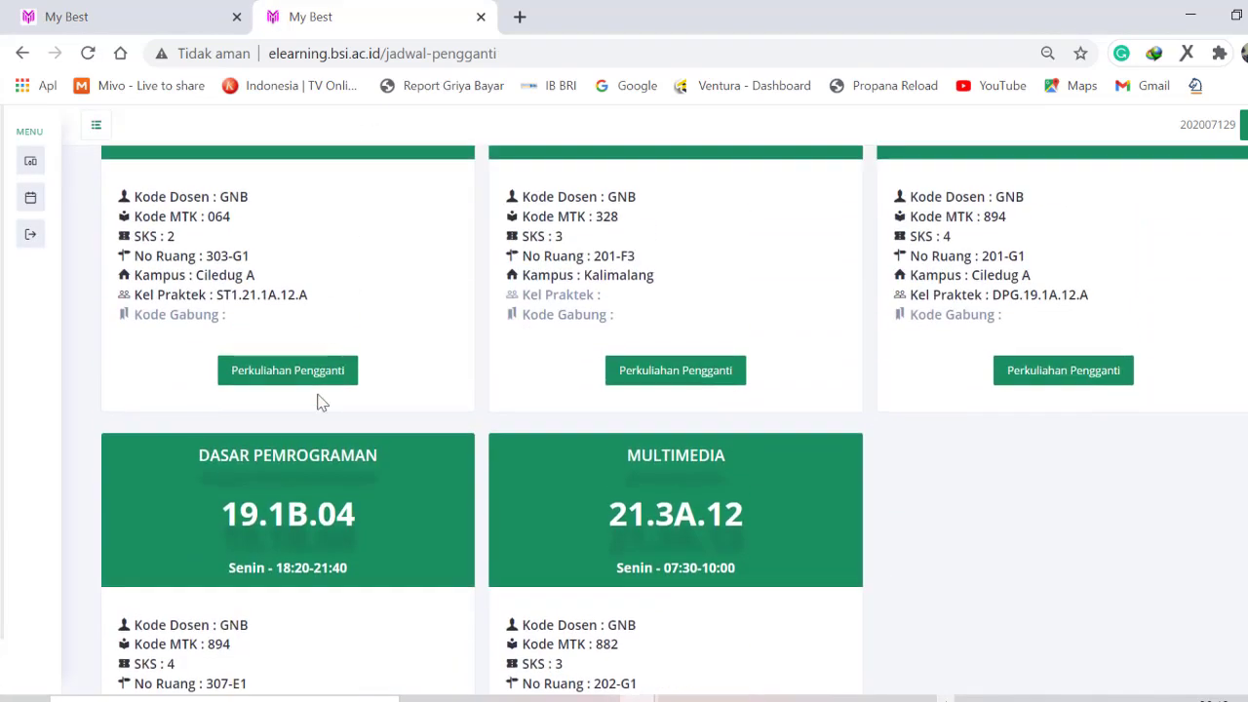
{"action": "left_click", "coordinate": [317, 380]}
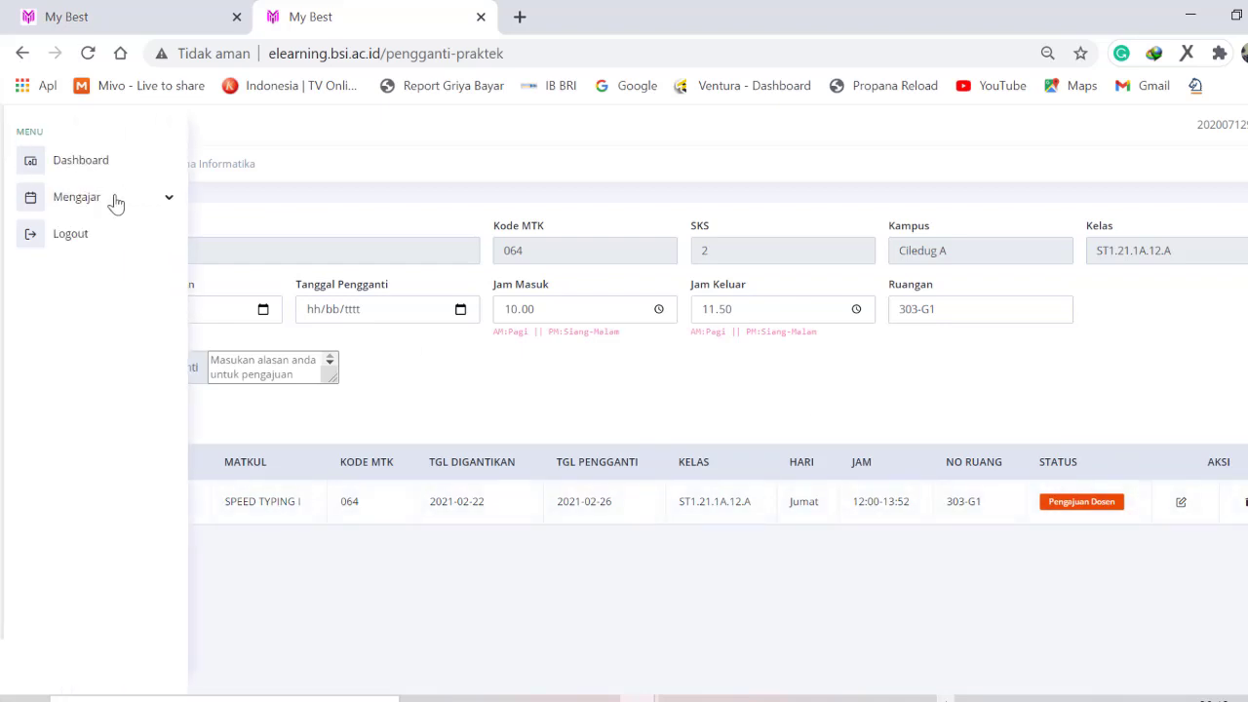
{"action": "left_click", "coordinate": [115, 201]}
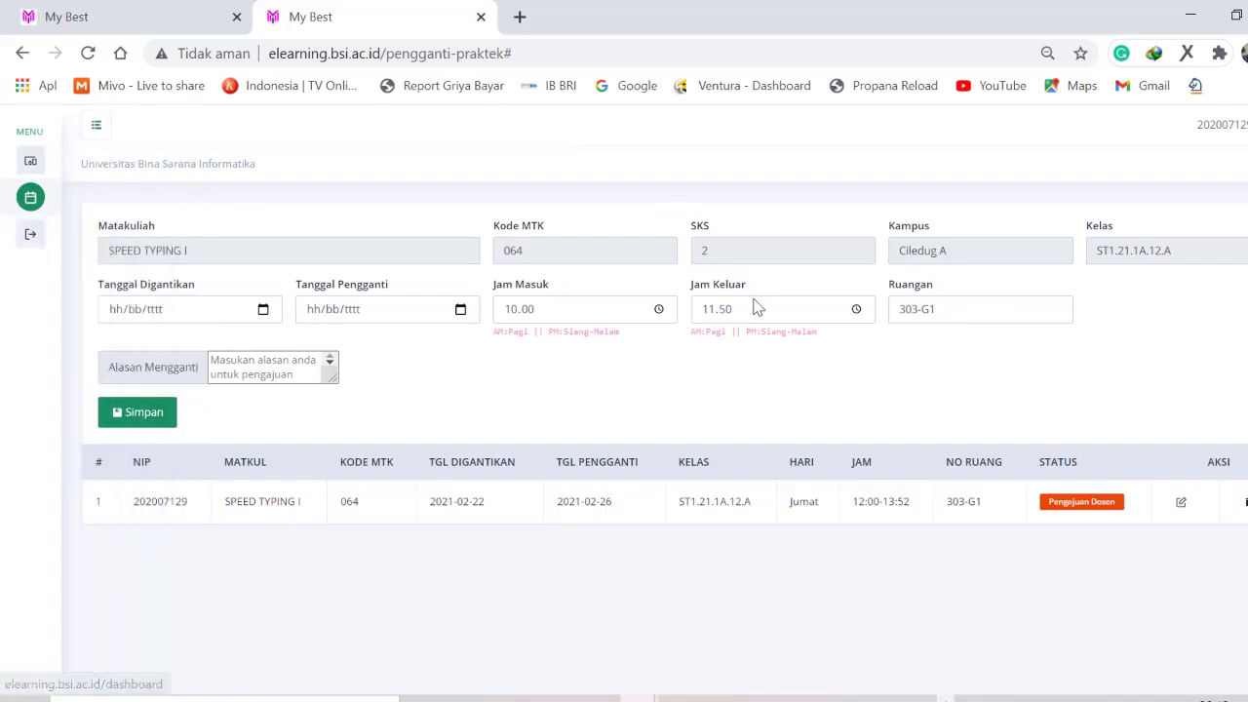
- Open the Ruang Diskusi of the DASAR PEMROGRAMAN class 19.1B.04 from the teaching schedule
{"action": "left_click", "coordinate": [93, 236]}
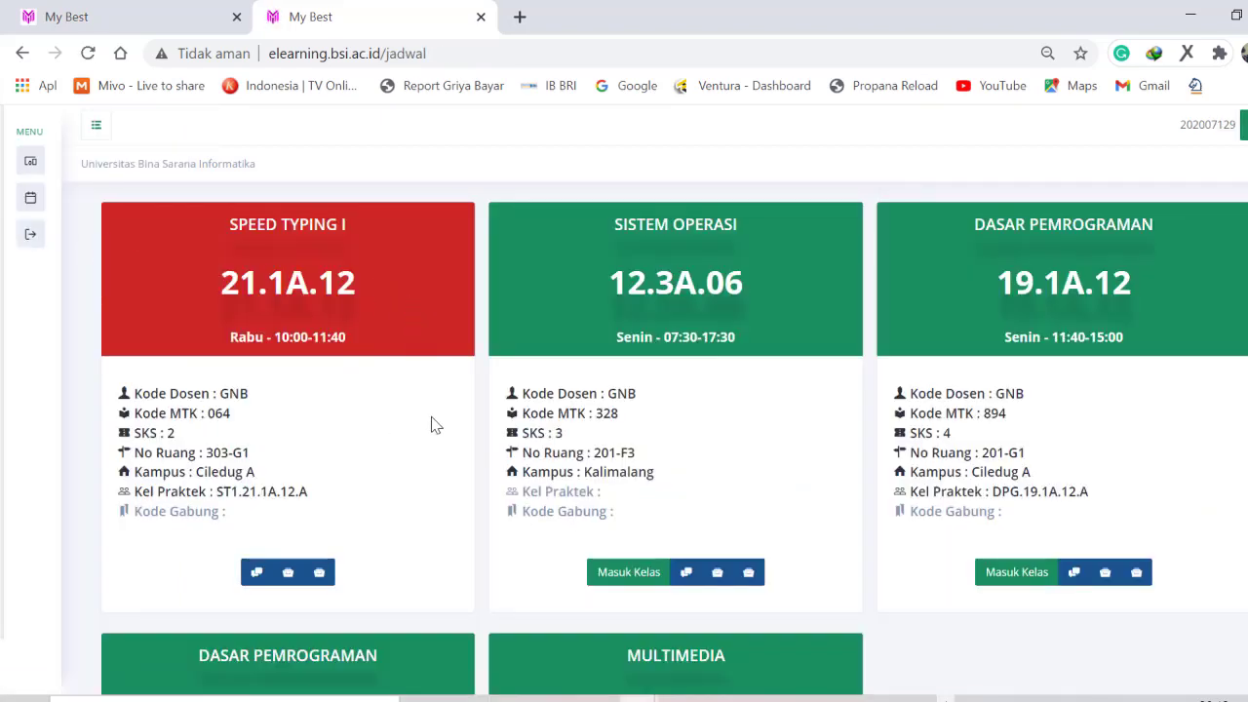
{"action": "scroll", "coordinate": [433, 423], "scroll_direction": "down", "scroll_amount": 1}
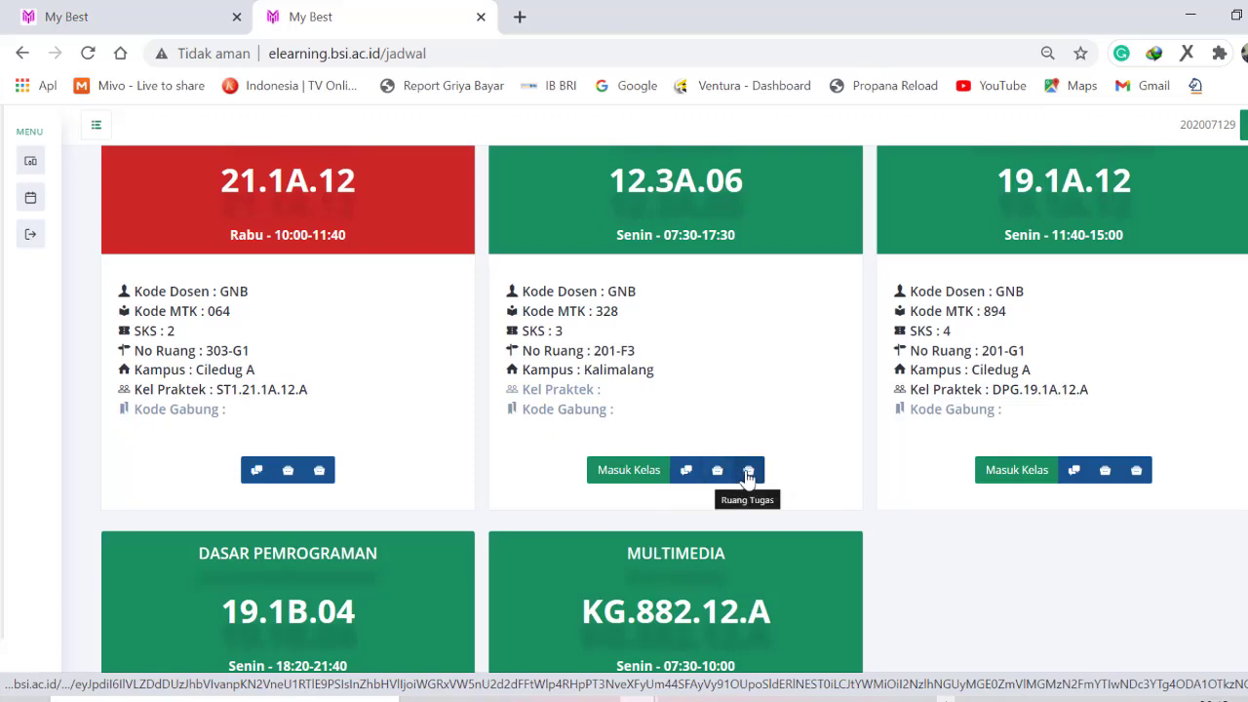
{"action": "scroll", "coordinate": [490, 488], "scroll_direction": "down", "scroll_amount": 3}
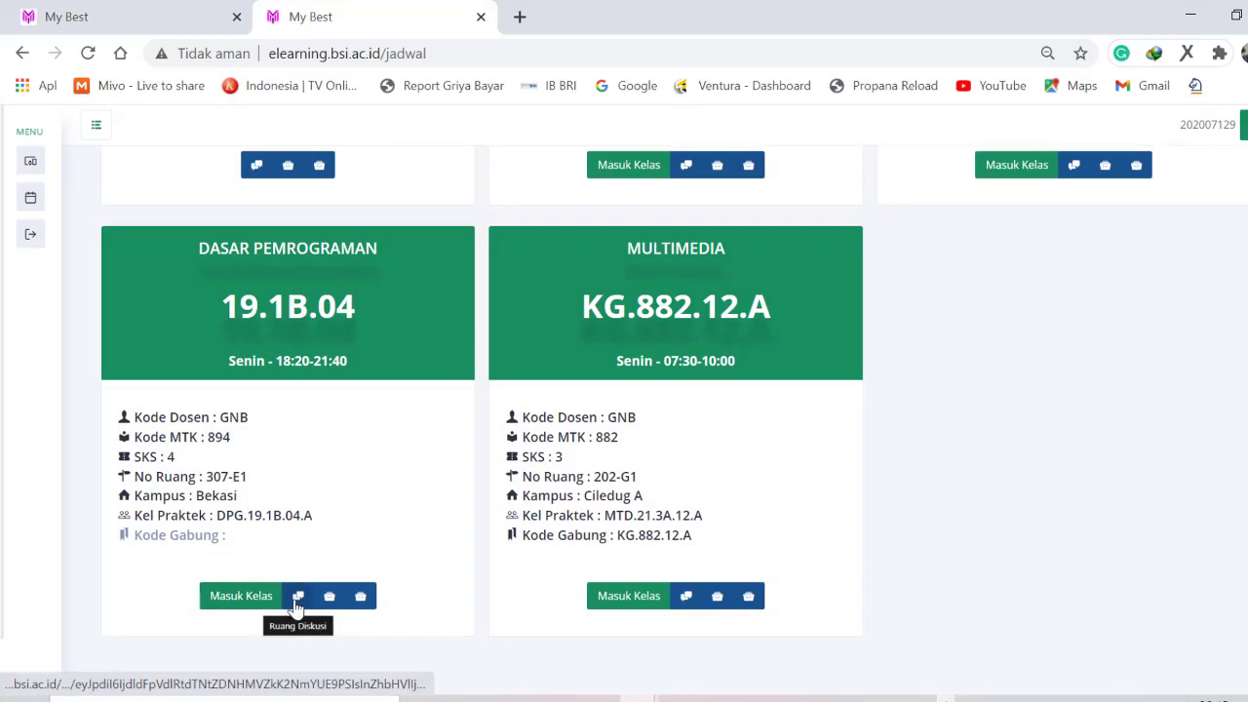
{"action": "left_click", "coordinate": [299, 598]}
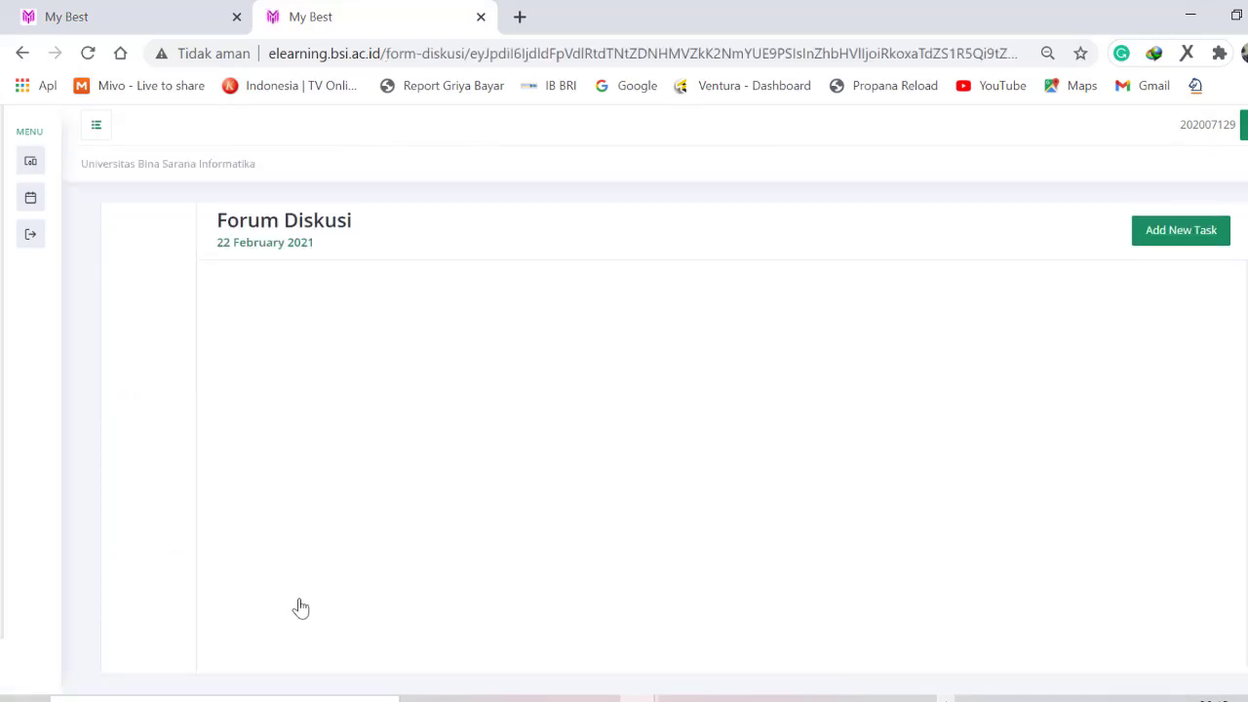
- Start a new forum discussion titled "Pertemuan 1 Dasar PEmrograman" with the content "Pengertian Pemrograman menurut para ahli"
{"action": "left_click", "coordinate": [1177, 234]}
{"action": "left_click", "coordinate": [663, 261]}
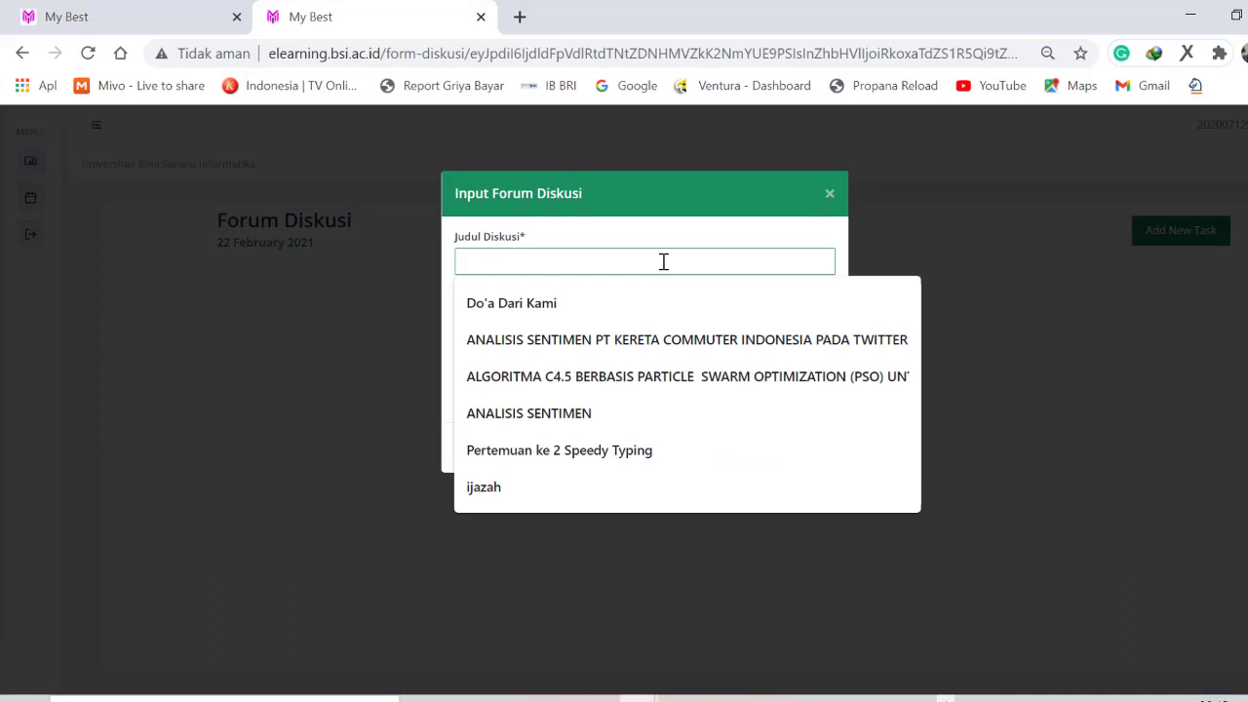
{"action": "type", "text": "Pertemua"}
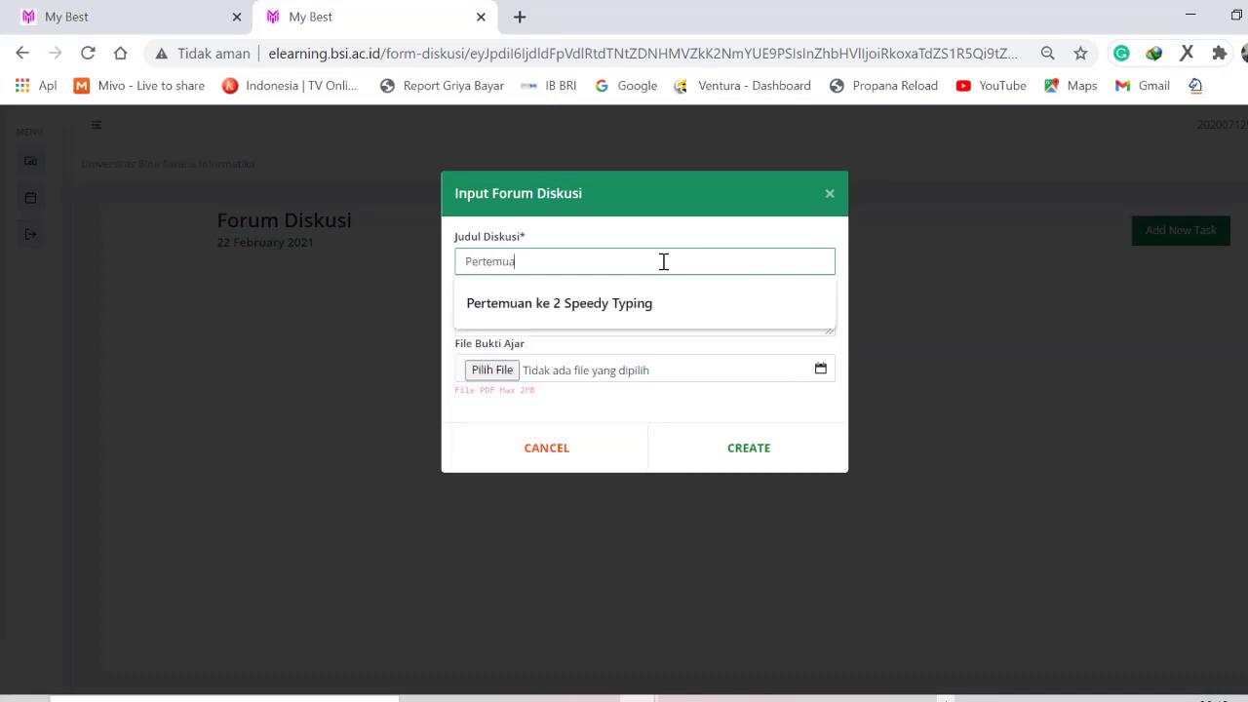
{"action": "type", "text": "n 1 Dasar PEmrograman"}
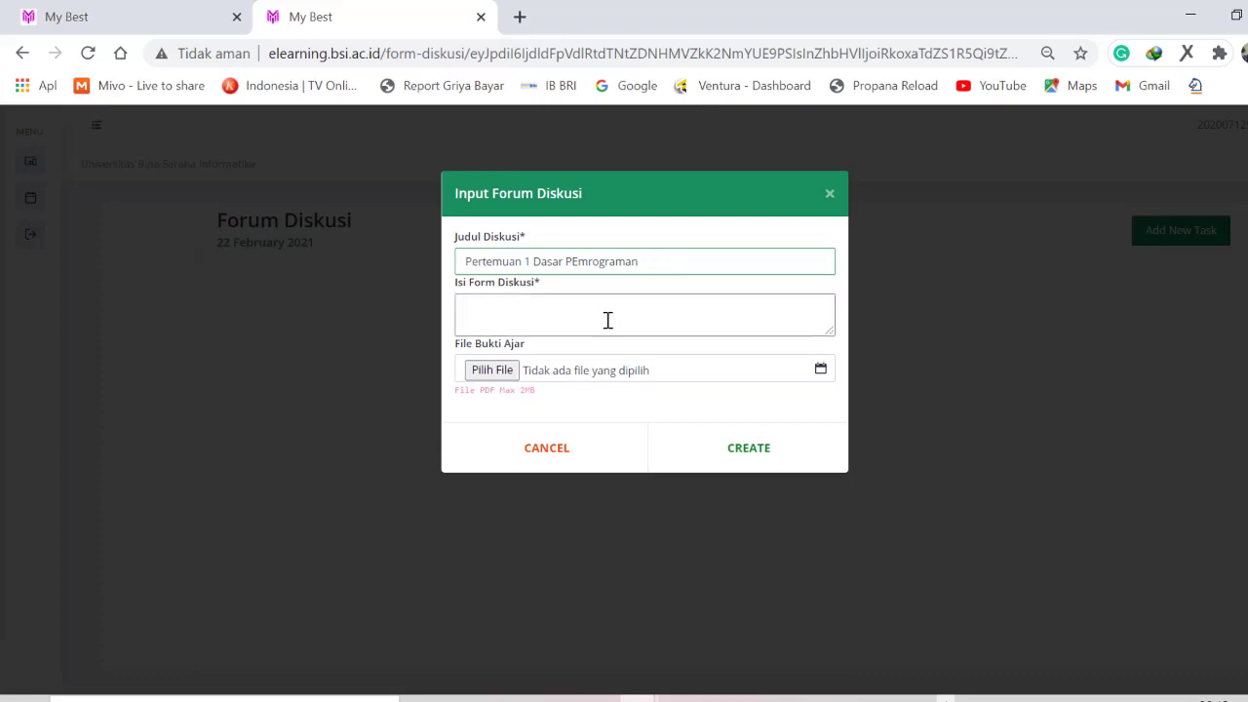
{"action": "left_click", "coordinate": [606, 321]}
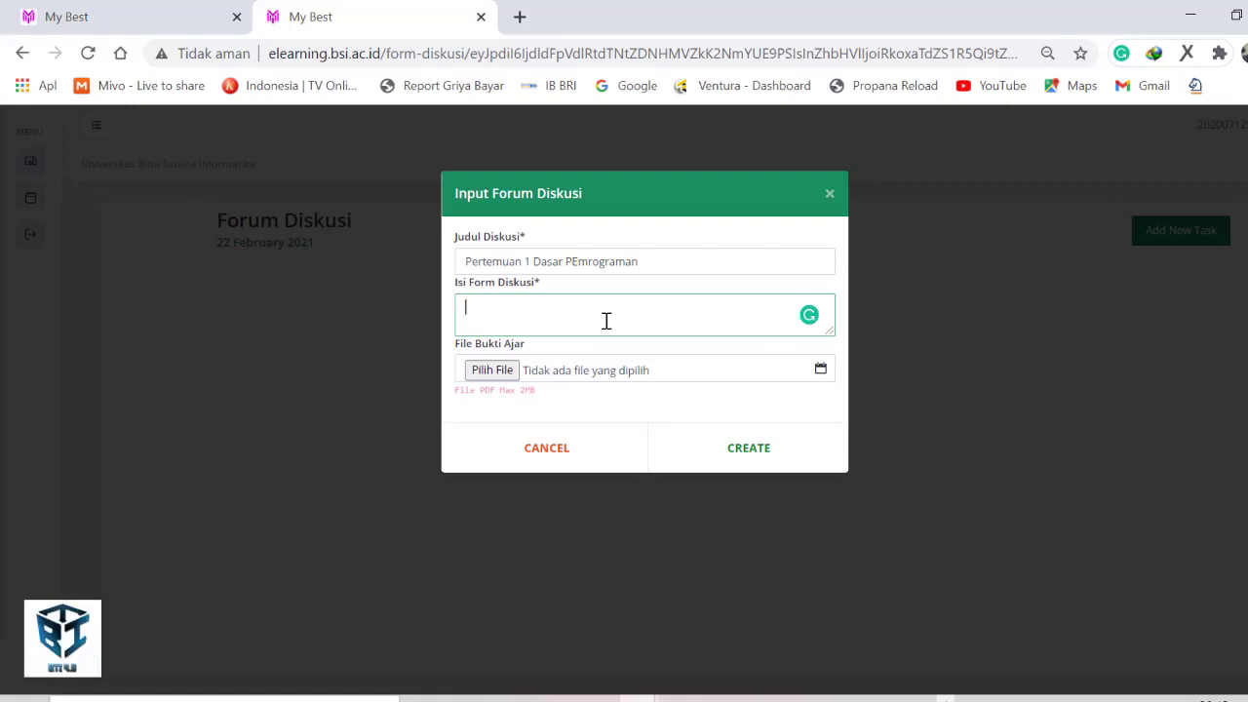
{"action": "type", "text": "en"}
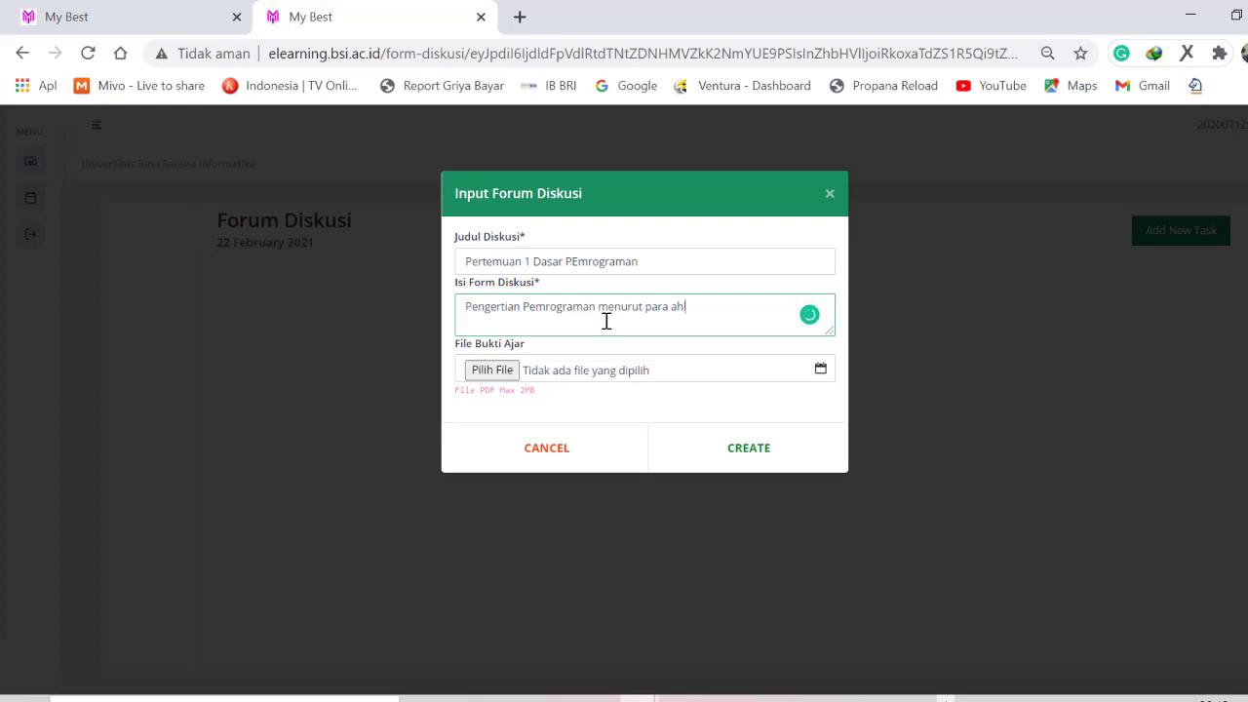
- Attach the file nilai Akhir 3A.pdf from the Multimedia folder as File Bukti Ajar and create the discussion
{"action": "left_click", "coordinate": [493, 371]}
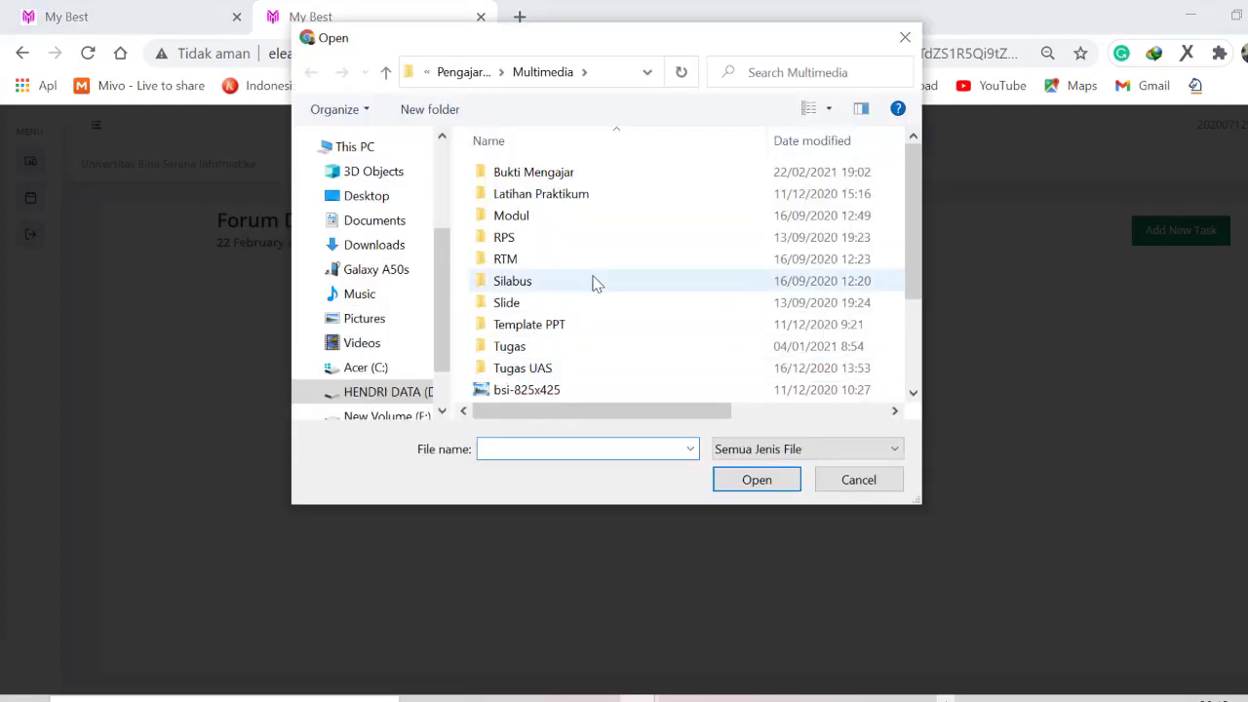
{"action": "scroll", "coordinate": [597, 293], "scroll_direction": "down", "scroll_amount": 2}
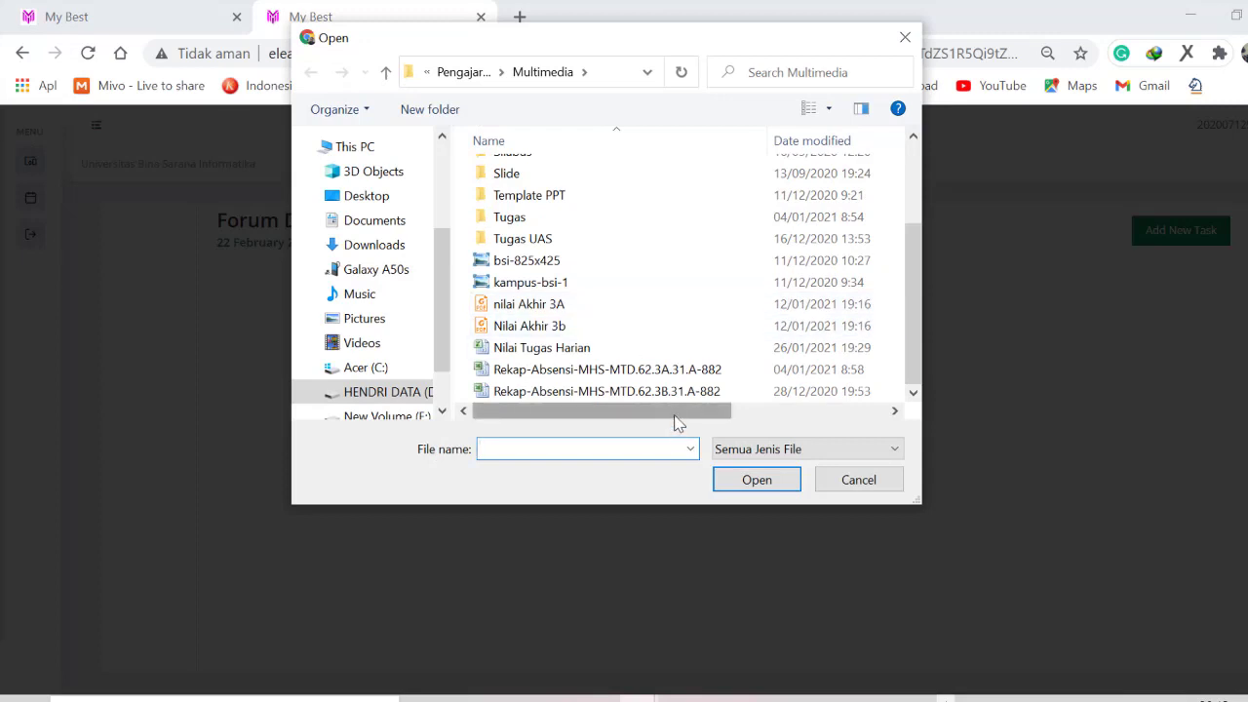
{"action": "mouse_move", "coordinate": [676, 417]}
{"action": "left_mouse_down"}
{"action": "mouse_move", "coordinate": [841, 410]}
{"action": "mouse_move", "coordinate": [680, 411]}
{"action": "left_mouse_up"}
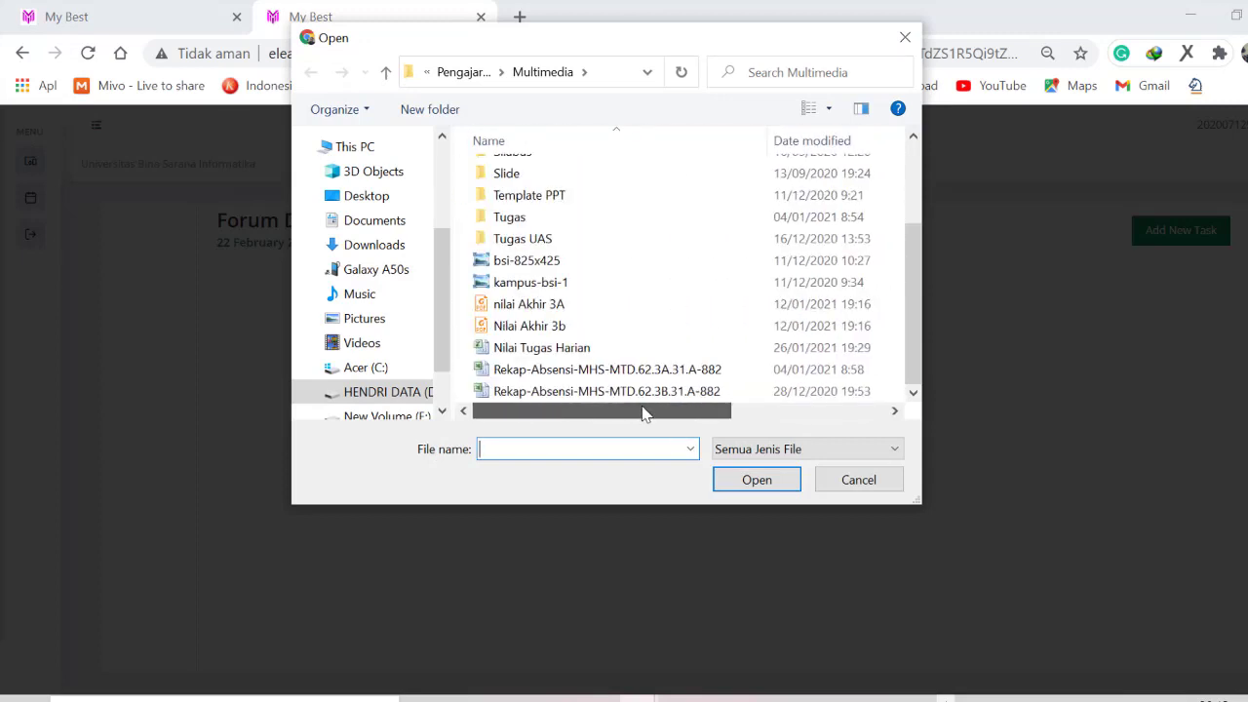
{"action": "left_click", "coordinate": [551, 310]}
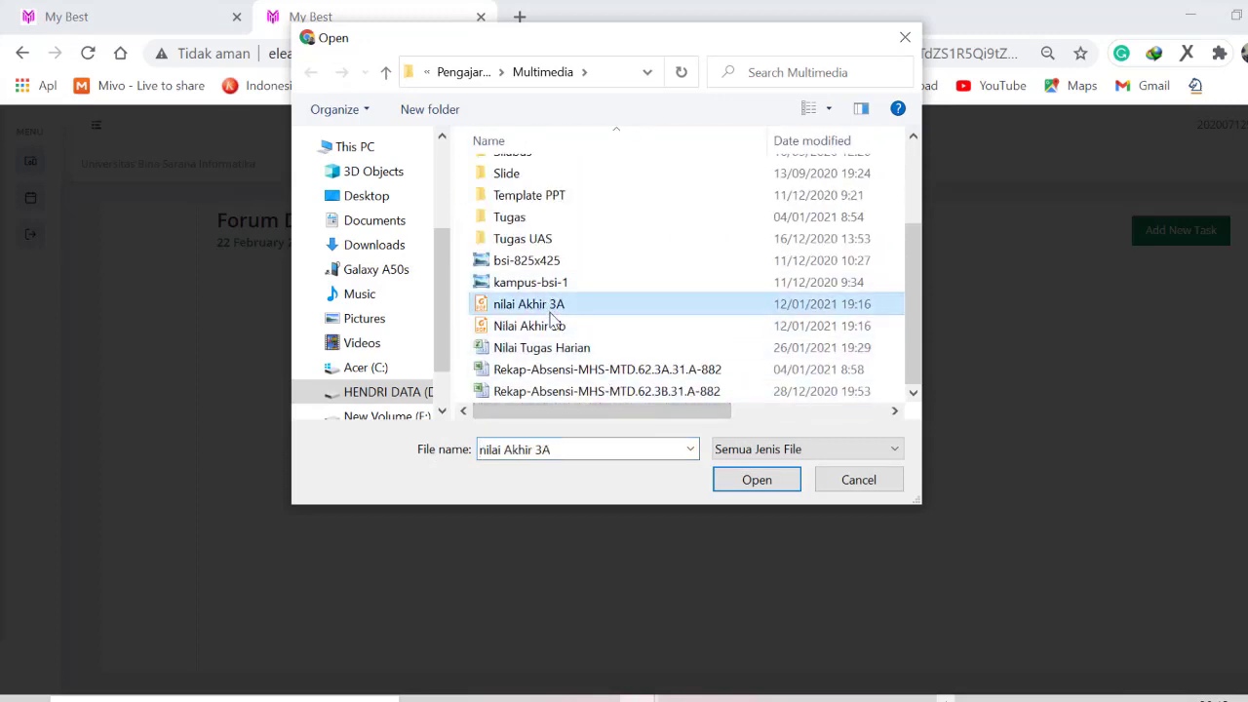
{"action": "left_click", "coordinate": [756, 480]}
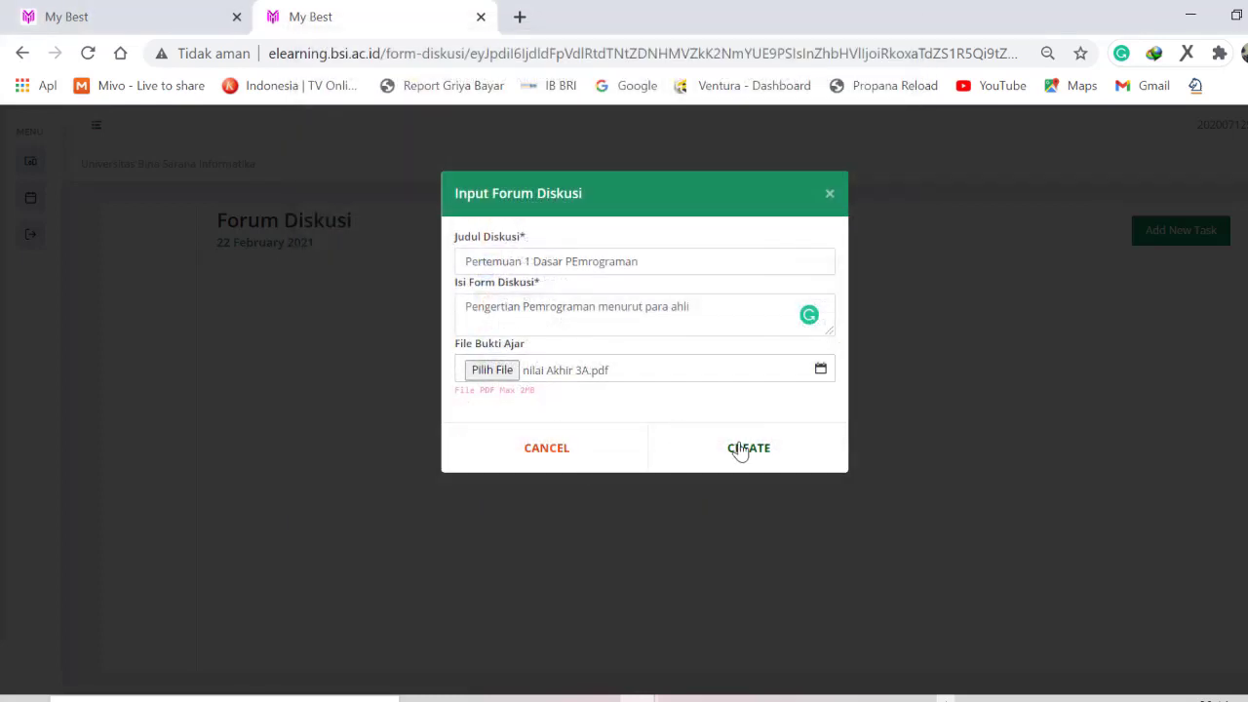
{"action": "left_click", "coordinate": [743, 448]}
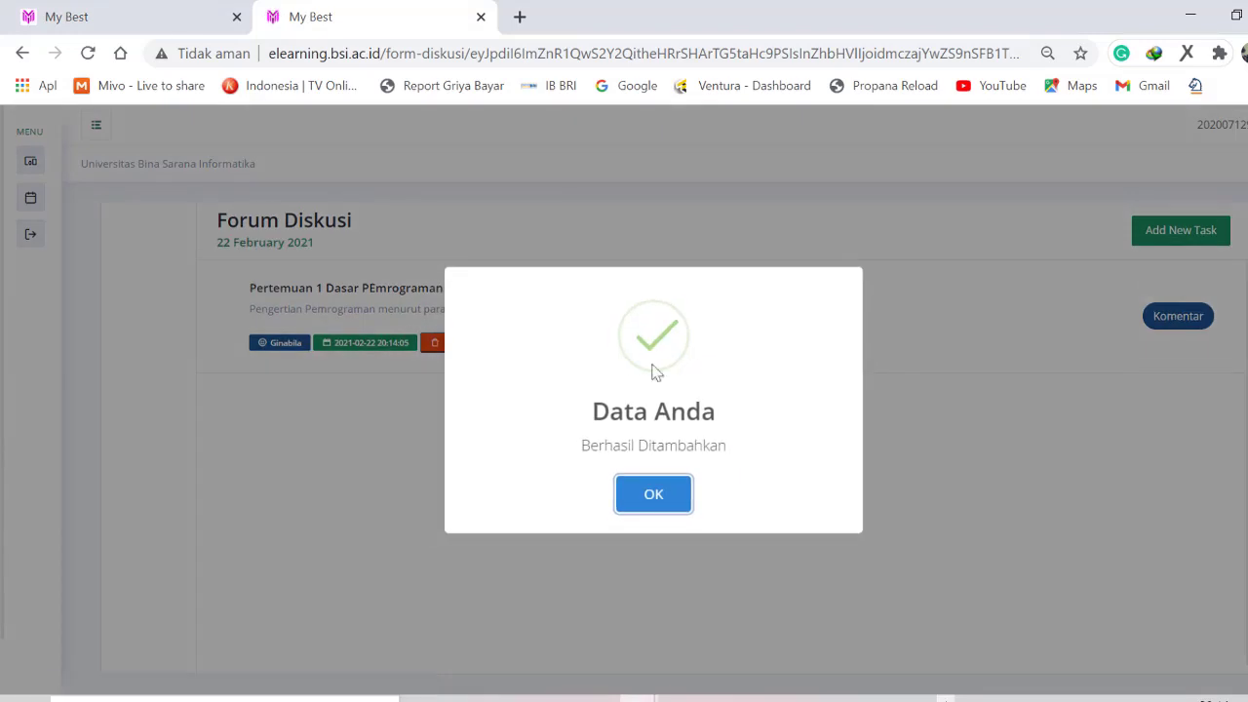
{"action": "left_click", "coordinate": [669, 515]}
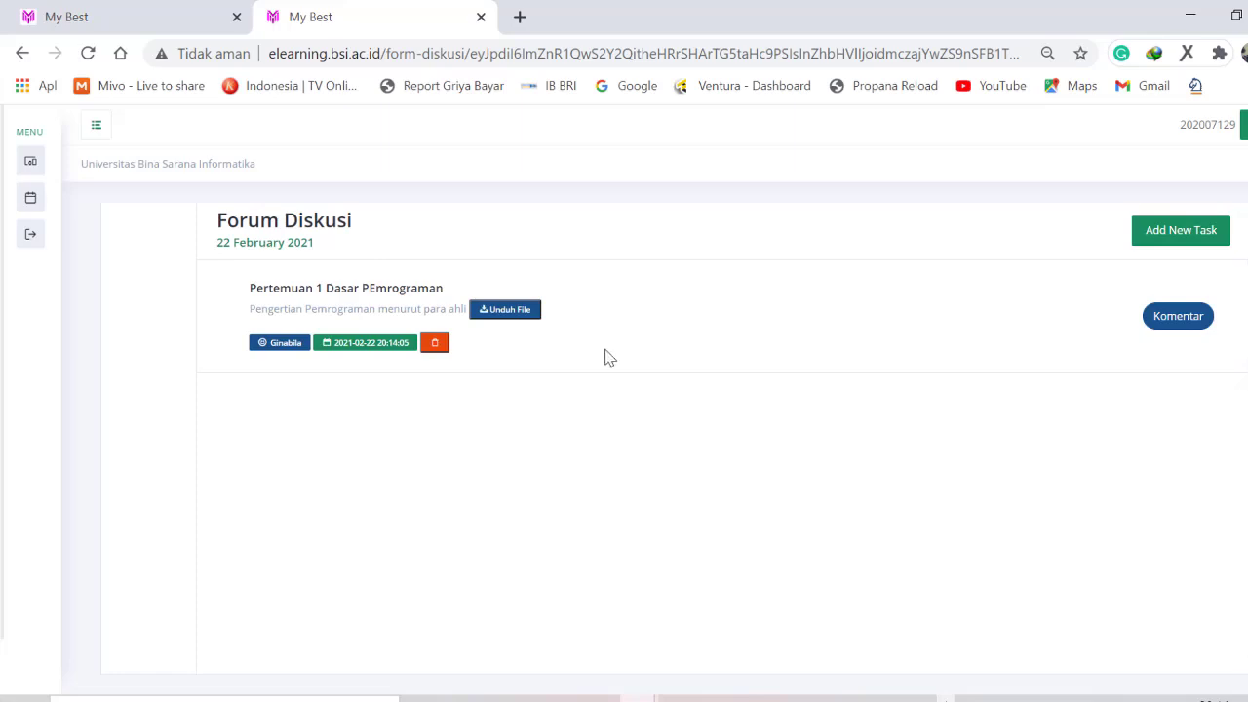
- Return to Jadwal Mengajar and open the Video Pembelajaran section of the SISTEM OPERASI class 12.3A.06's learning materials
{"action": "mouse_move", "coordinate": [54, 161]}
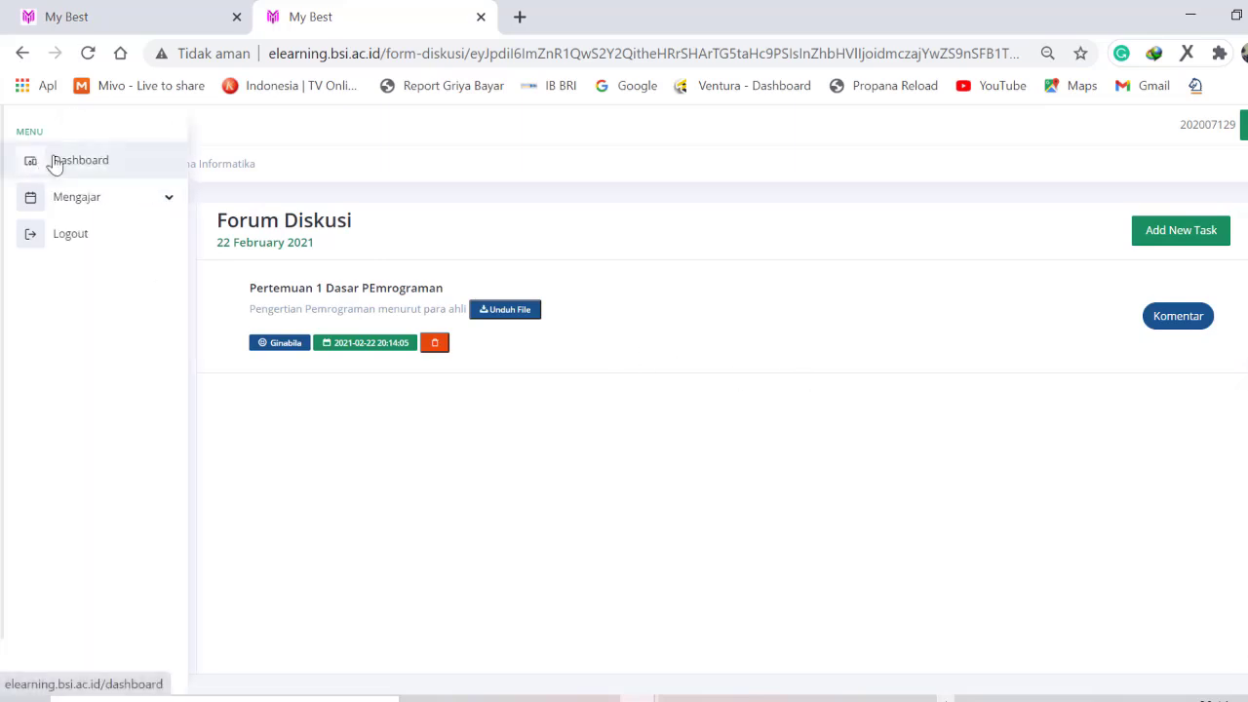
{"action": "left_click", "coordinate": [114, 201]}
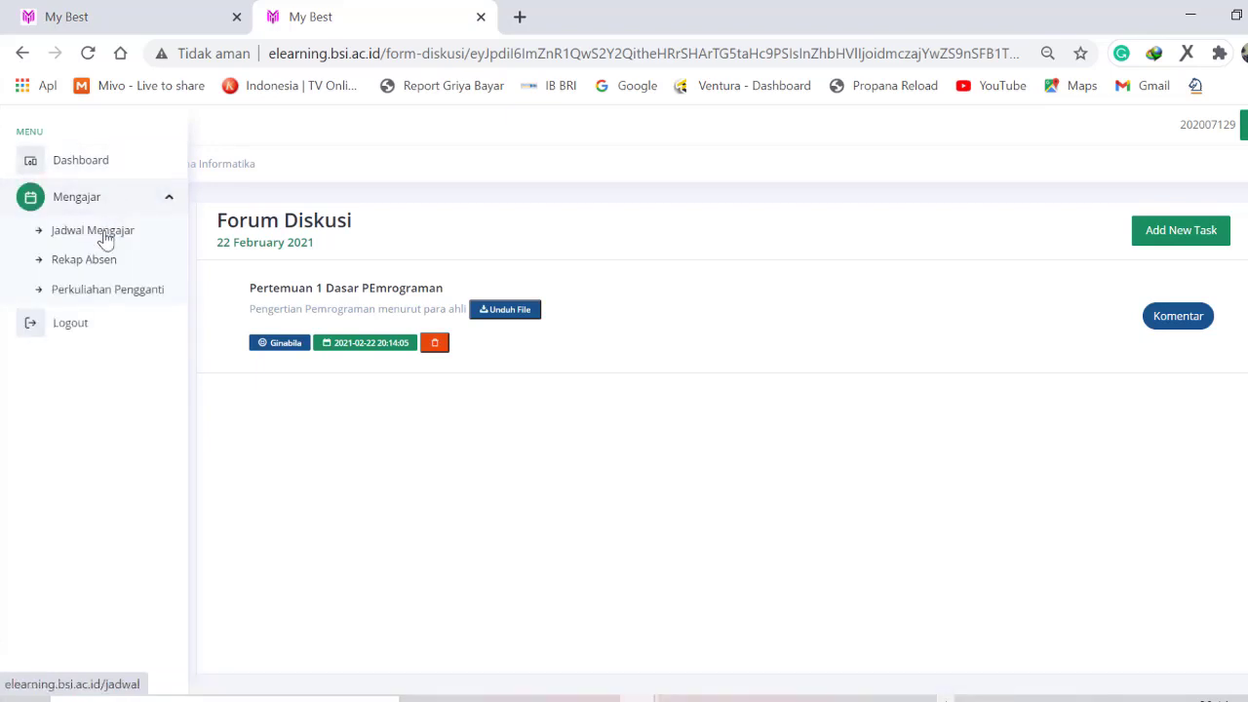
{"action": "left_click", "coordinate": [105, 236]}
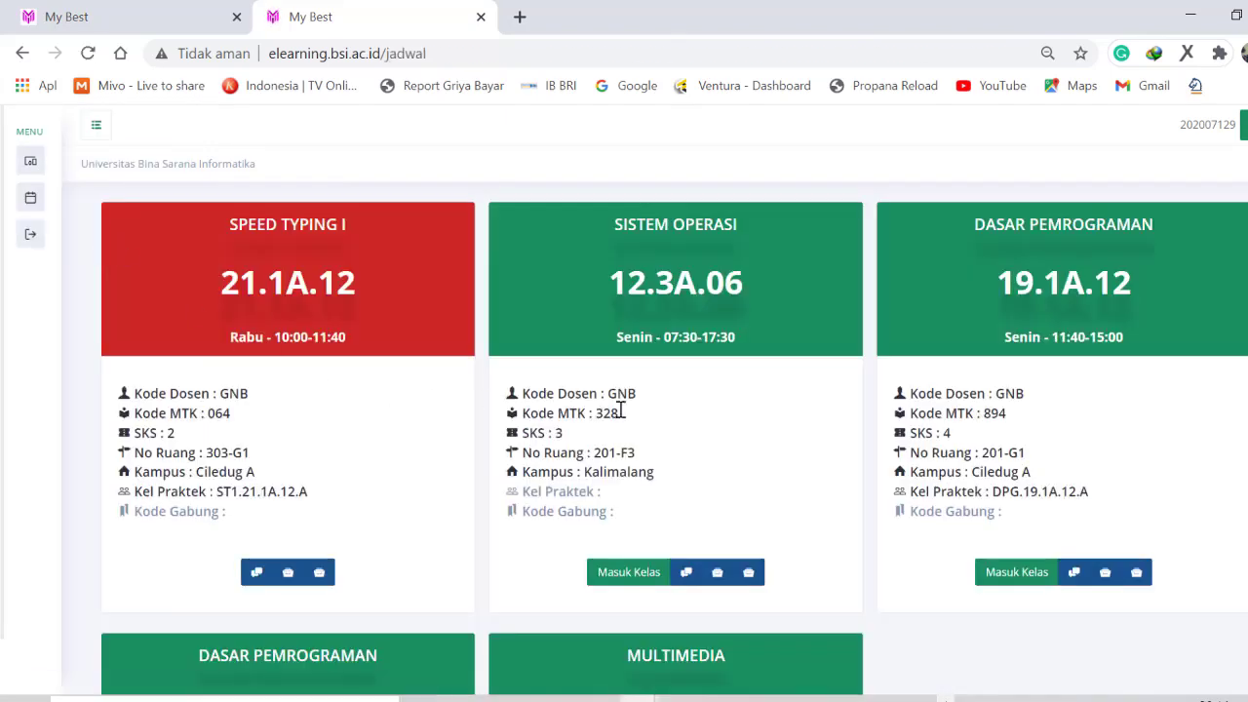
{"action": "scroll", "coordinate": [719, 497], "scroll_direction": "down", "scroll_amount": 1}
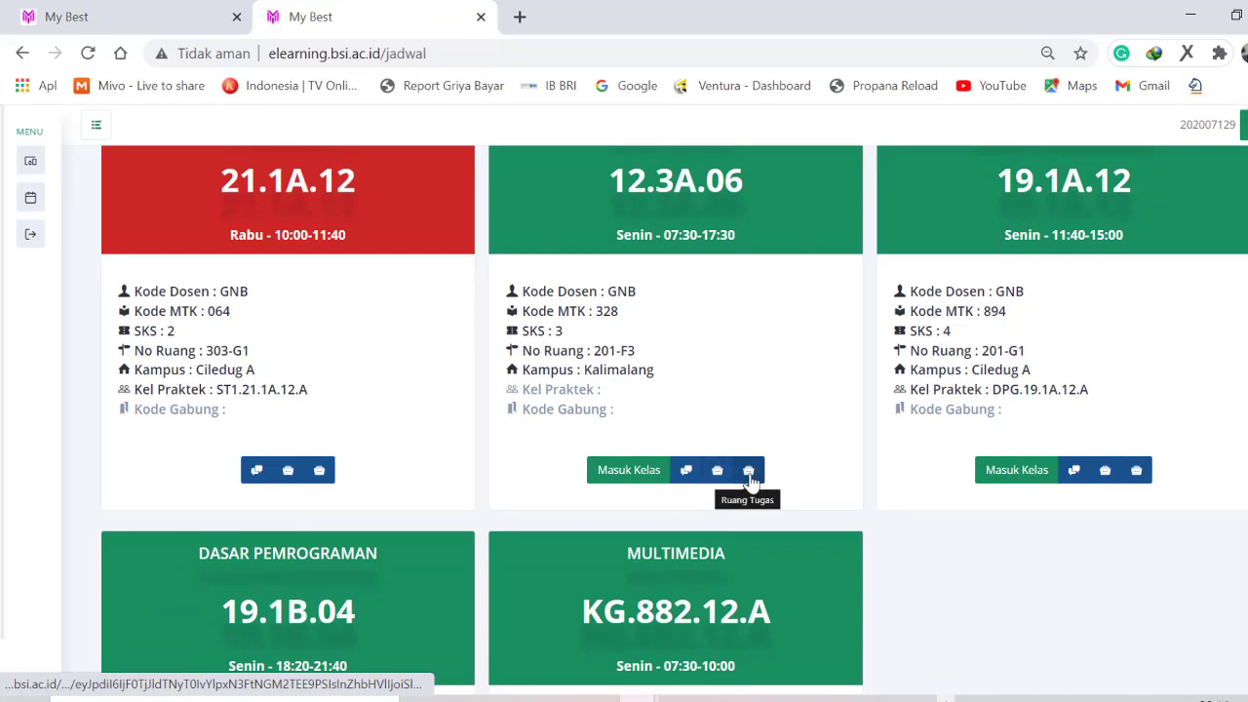
{"action": "left_click", "coordinate": [723, 478]}
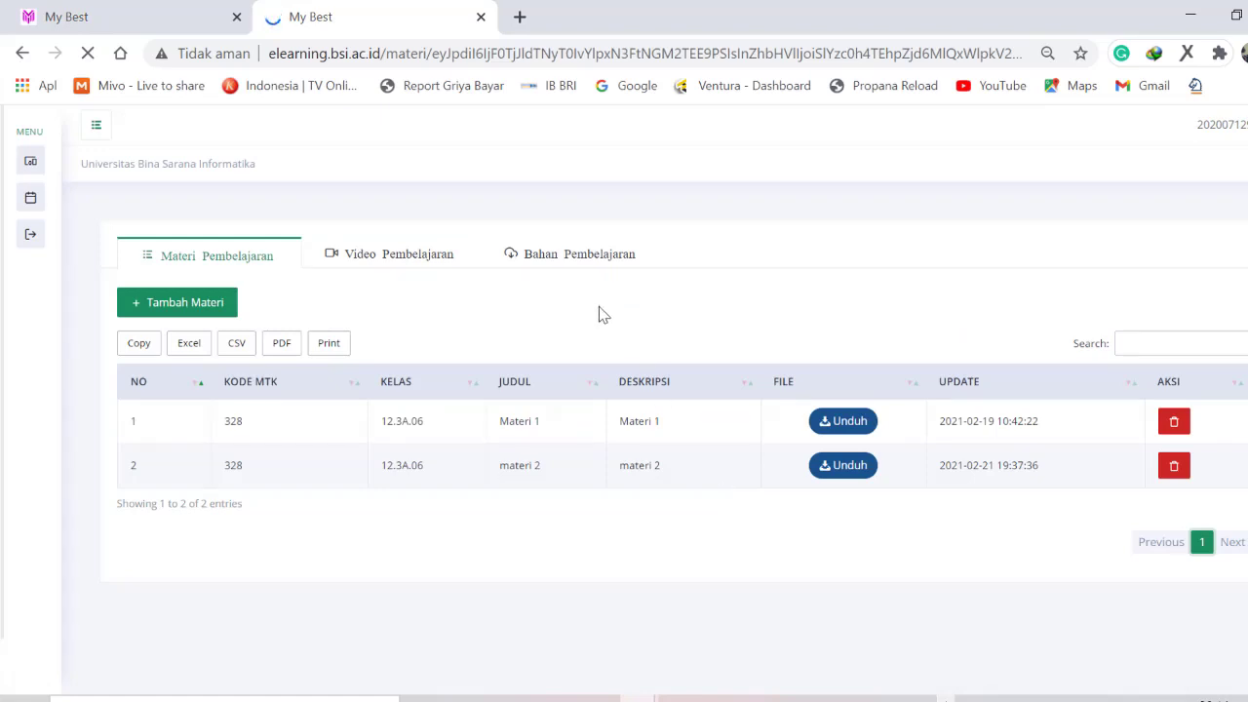
{"action": "left_click", "coordinate": [395, 265]}
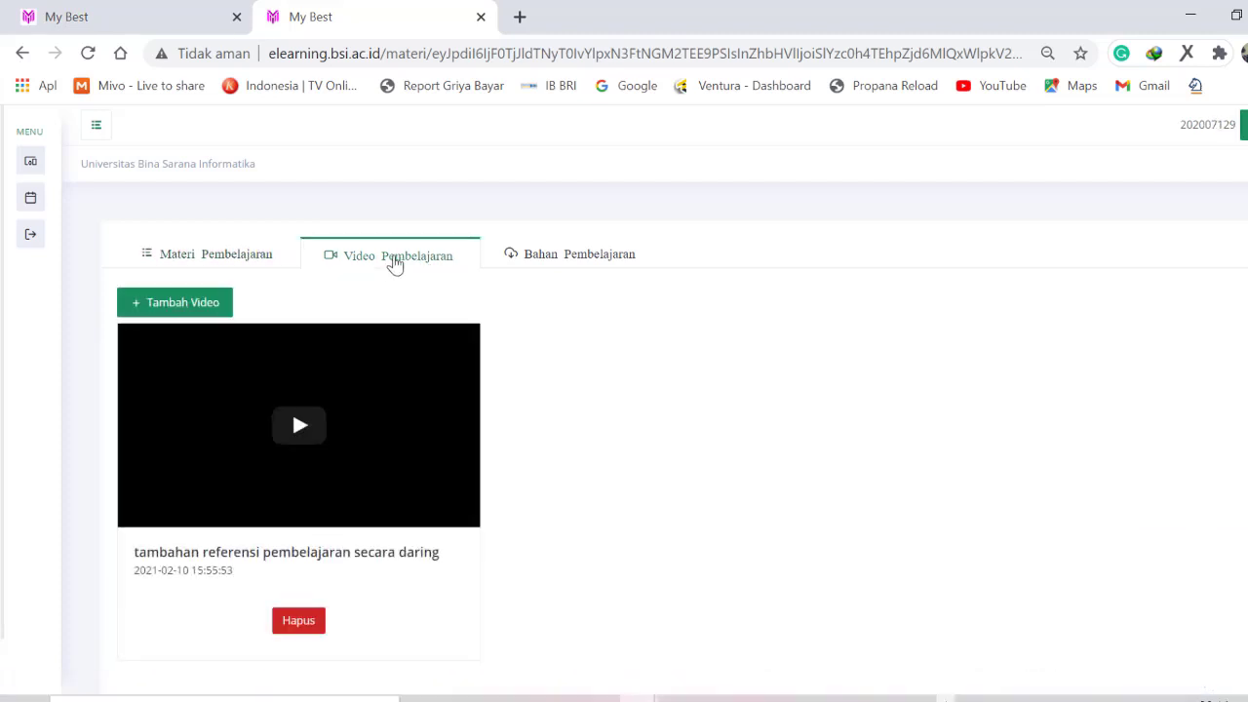
{"action": "scroll", "coordinate": [404, 458], "scroll_direction": "down", "scroll_amount": 1}
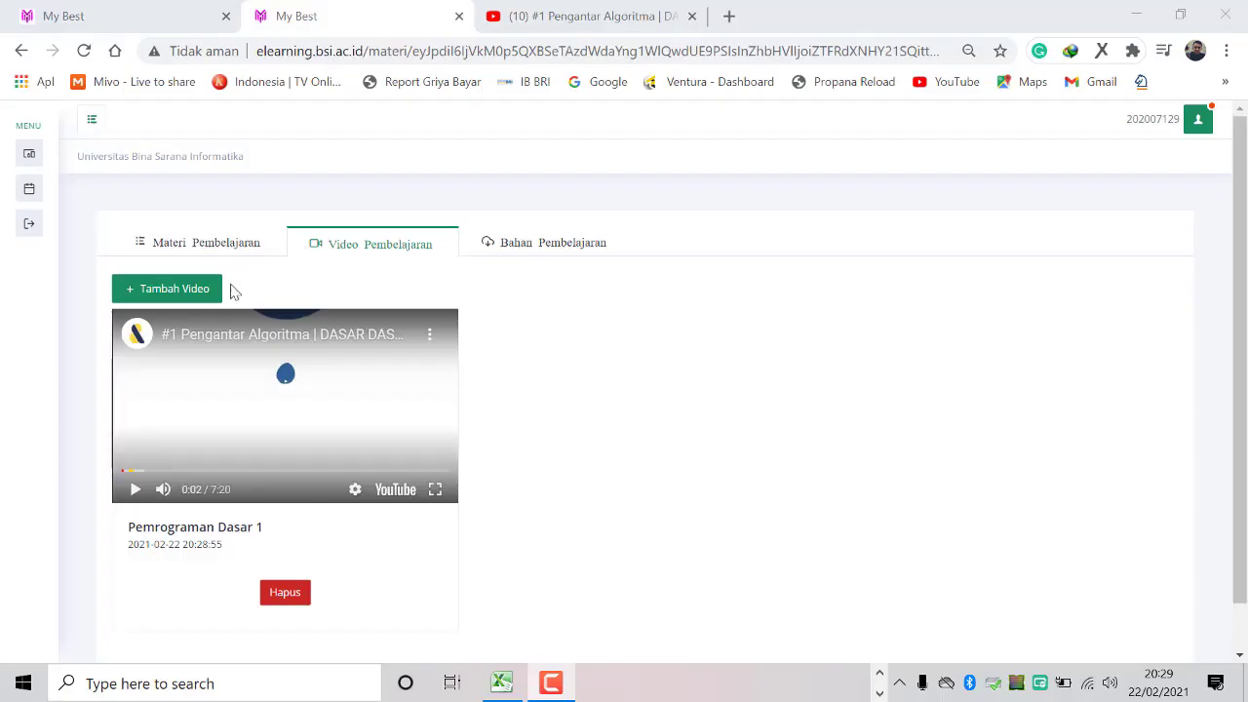
- Start a new learning video entry and give it the Judul "Pemrograman Berbasis Objek"
{"action": "left_click", "coordinate": [188, 296]}
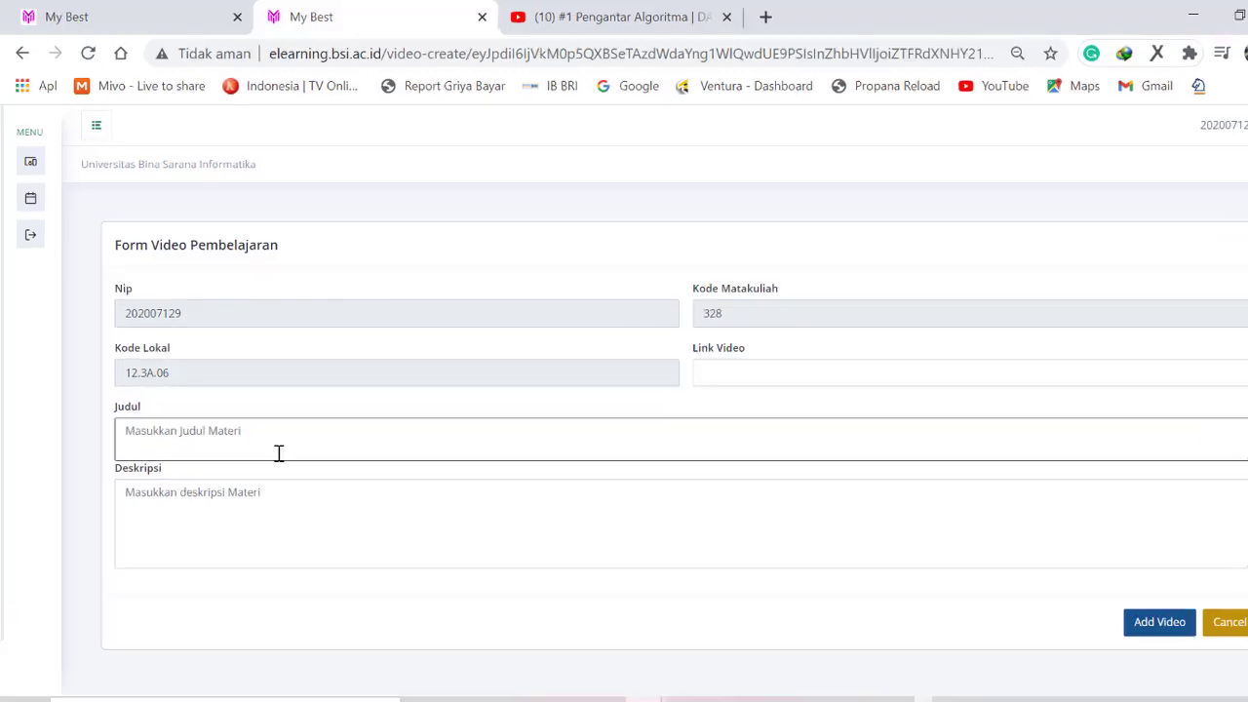
{"action": "left_click", "coordinate": [278, 452]}
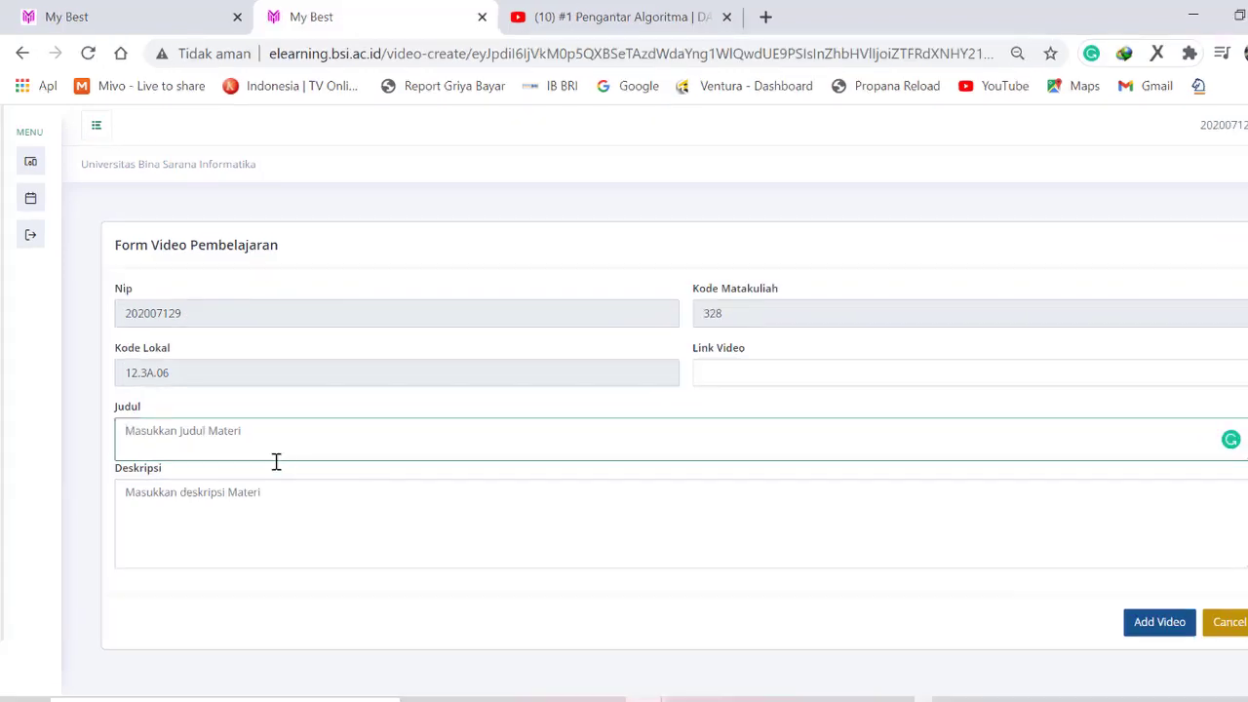
{"action": "type", "text": "Pemrograman Berbasis Objek"}
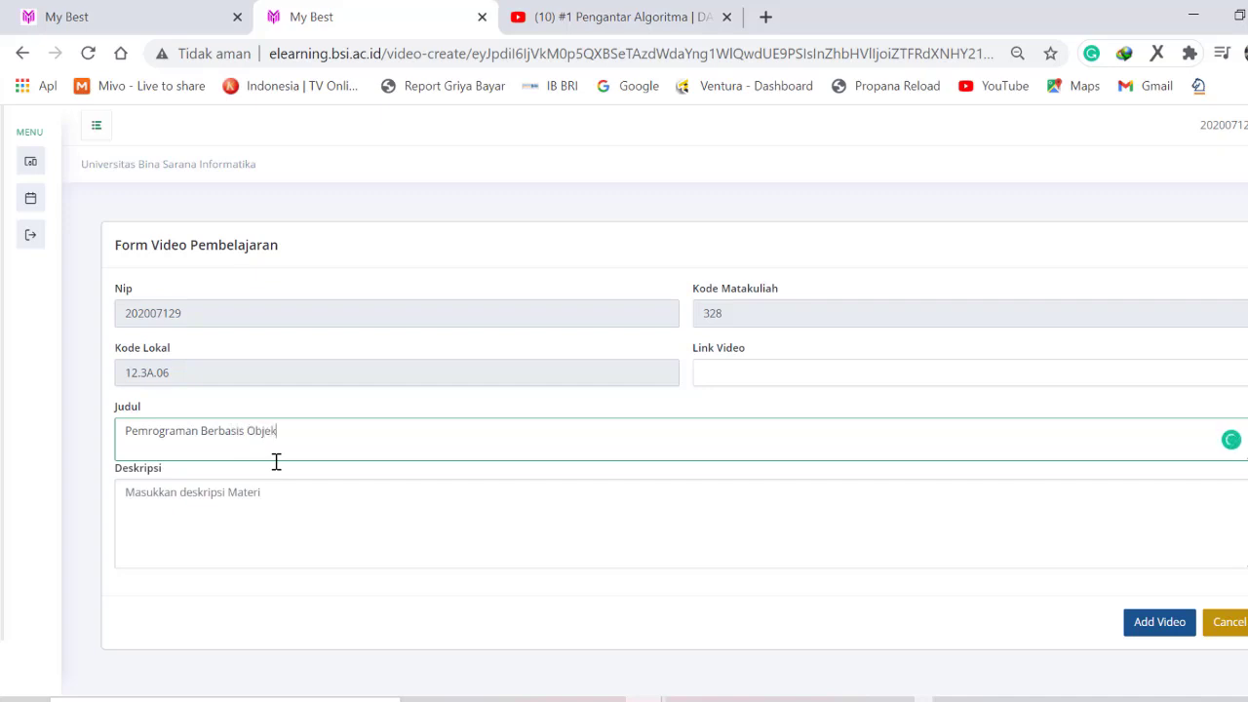
{"action": "left_click", "coordinate": [221, 526]}
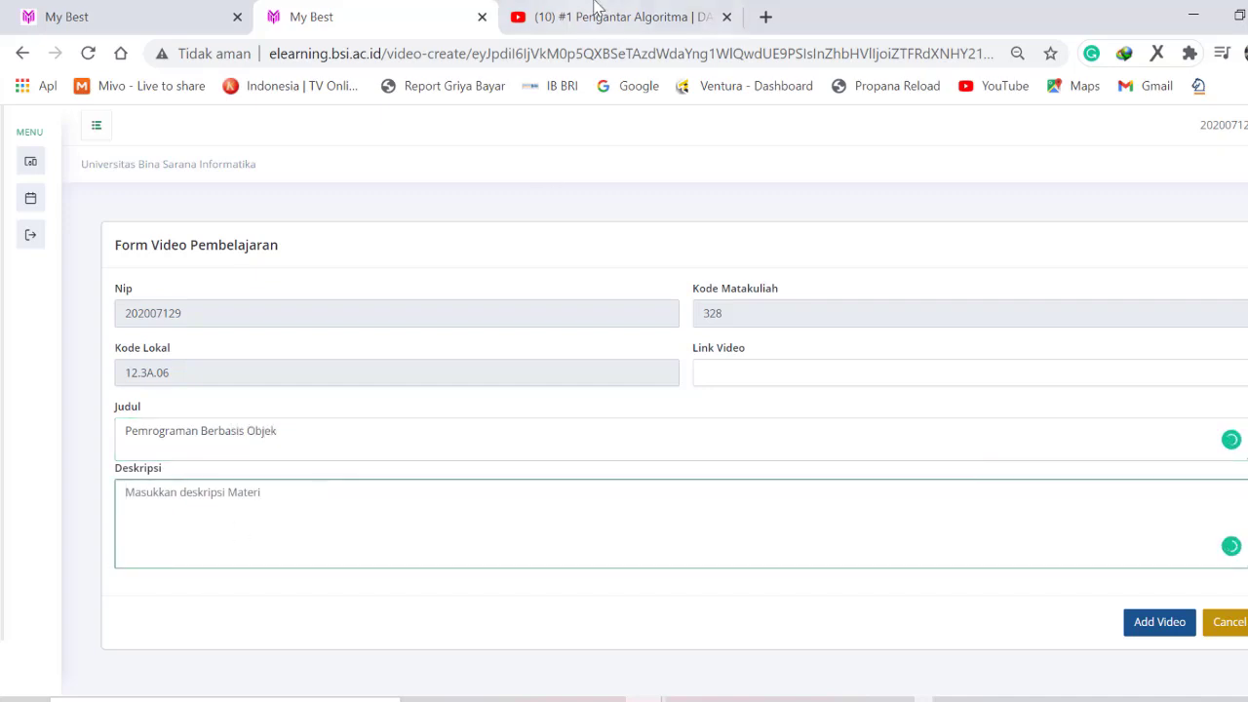
- Switch to YouTube and search for "dasar pemrograman berbasis objek"
{"action": "left_click", "coordinate": [586, 16]}
{"action": "left_click", "coordinate": [490, 144]}
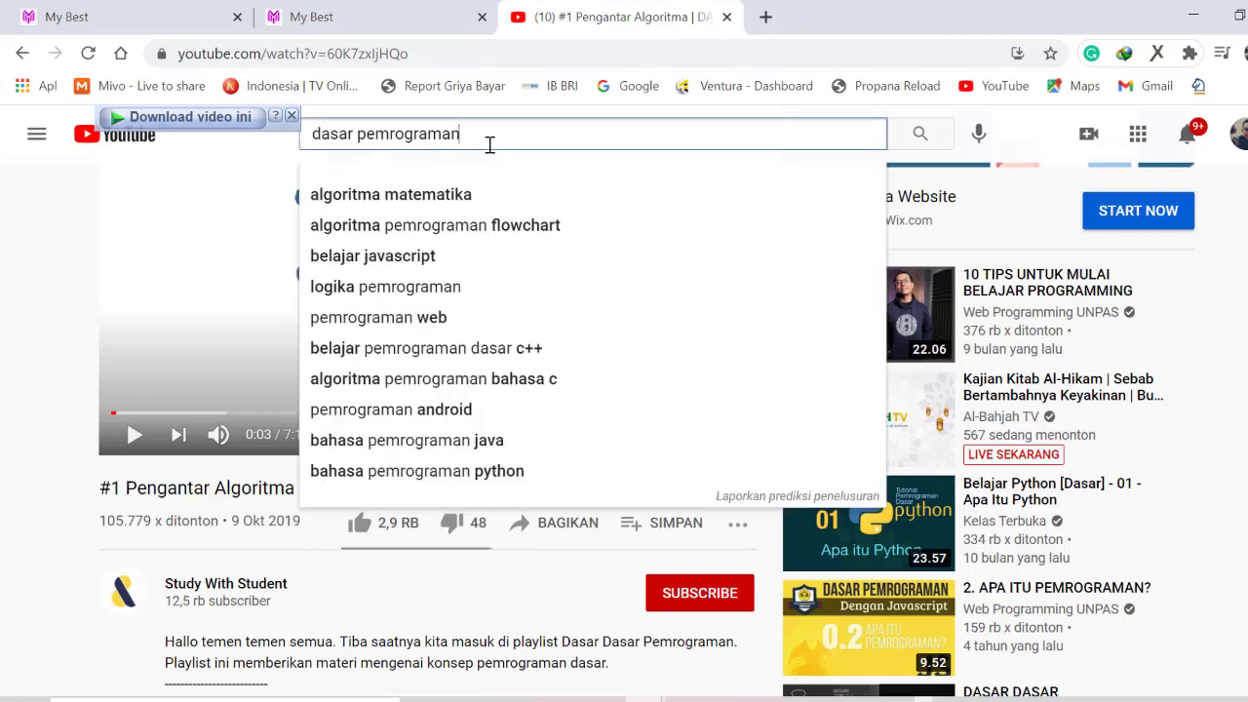
{"action": "type", "text": "berbasis objek"}
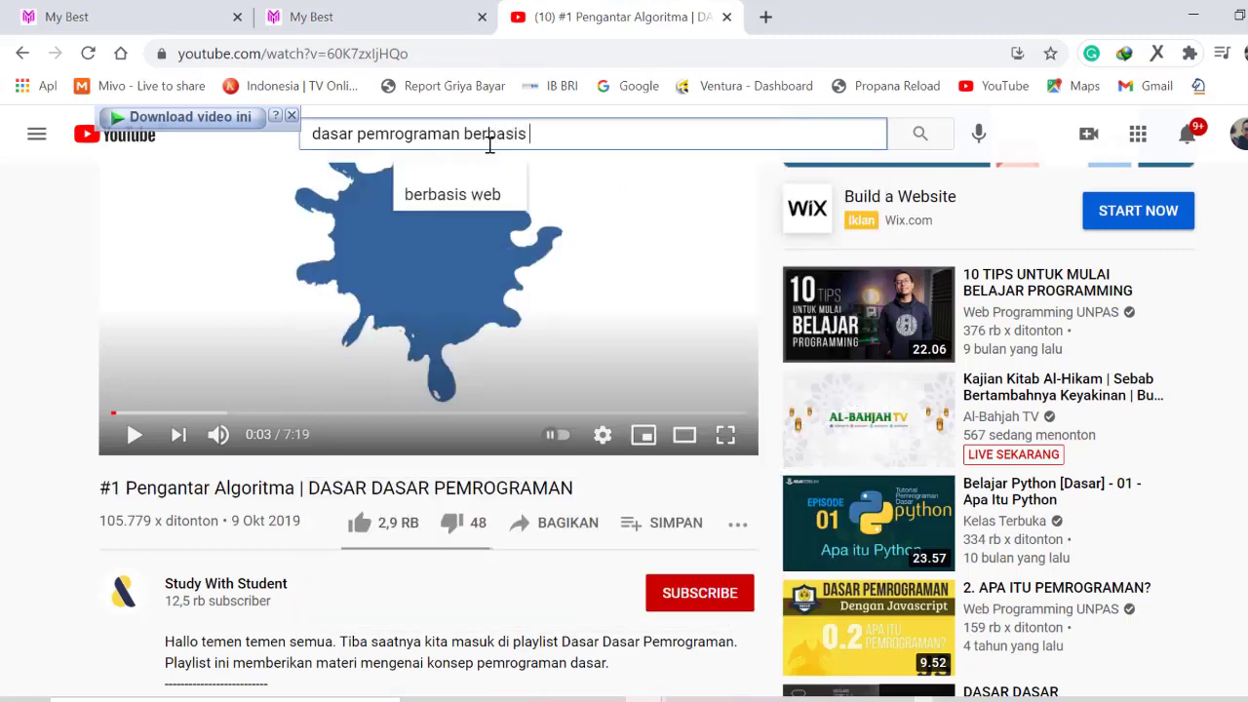
{"action": "key", "text": "Return"}
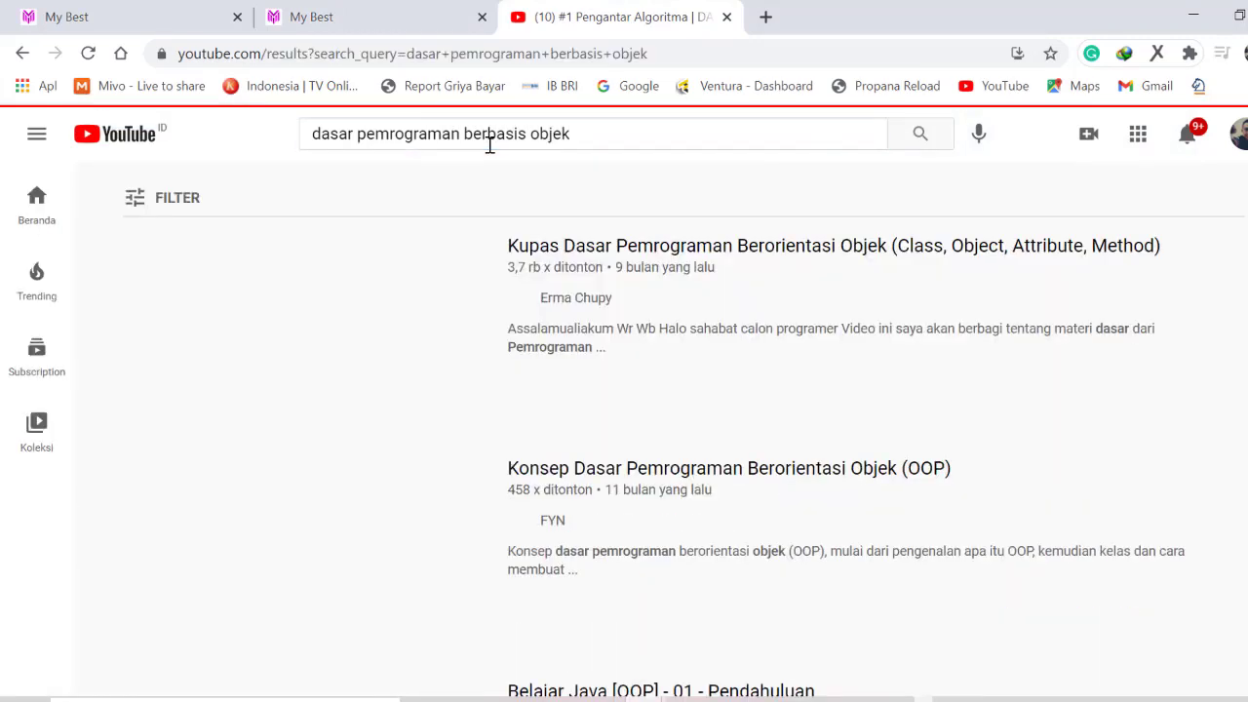
- Open the video "Konsep Dasar Pemrograman Berorientasi Objek (OOP)" in a new tab and pause its playback
{"action": "mouse_move", "coordinate": [441, 323]}
{"action": "scroll", "coordinate": [442, 322], "scroll_direction": "down", "scroll_amount": 2}
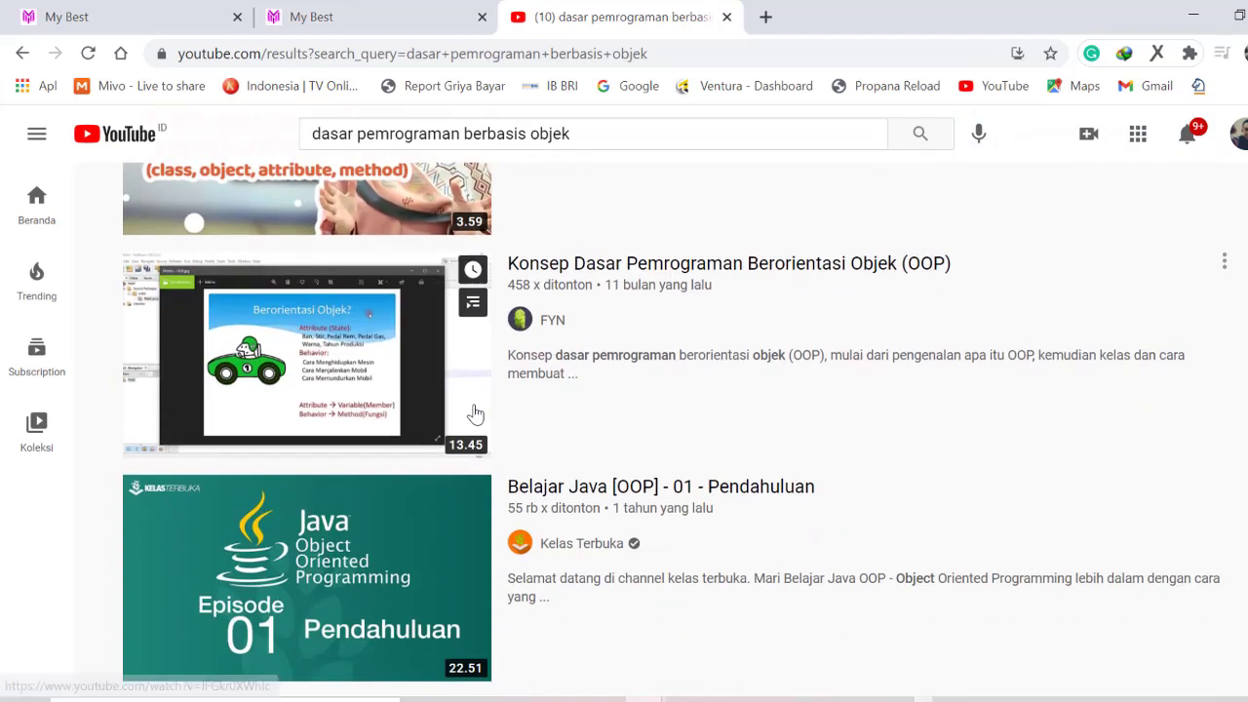
{"action": "right_click", "coordinate": [651, 271]}
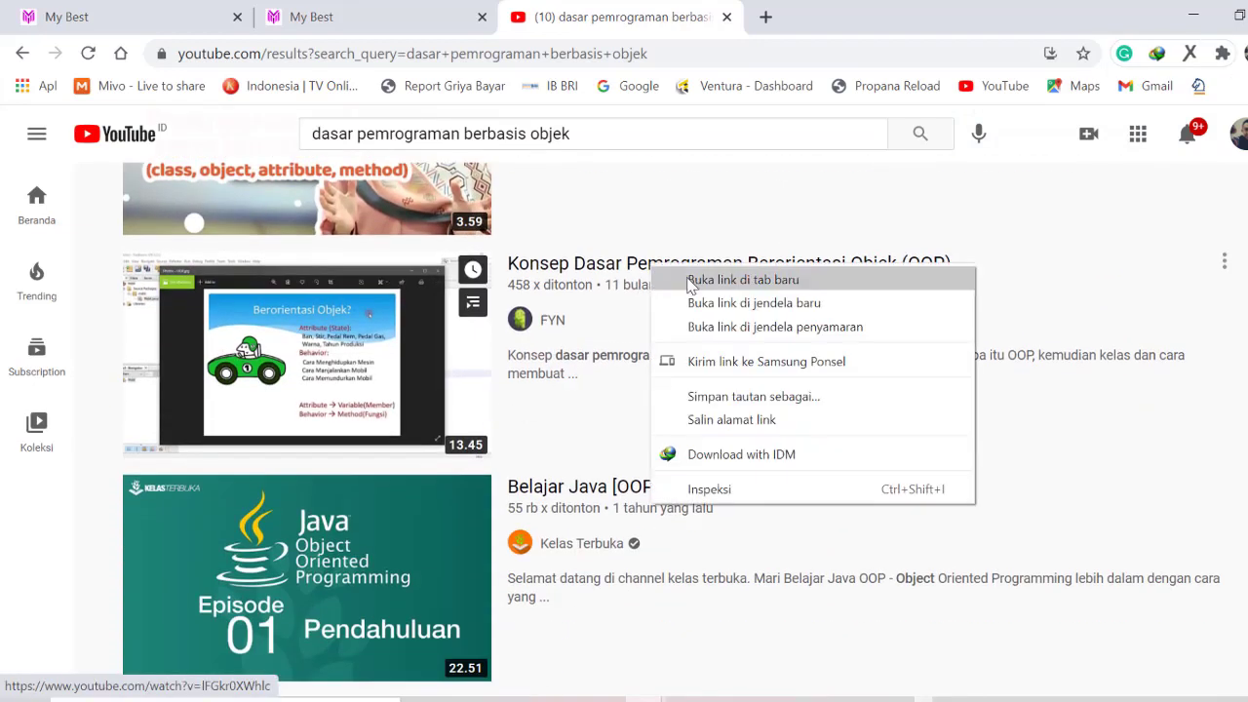
{"action": "left_click", "coordinate": [691, 280]}
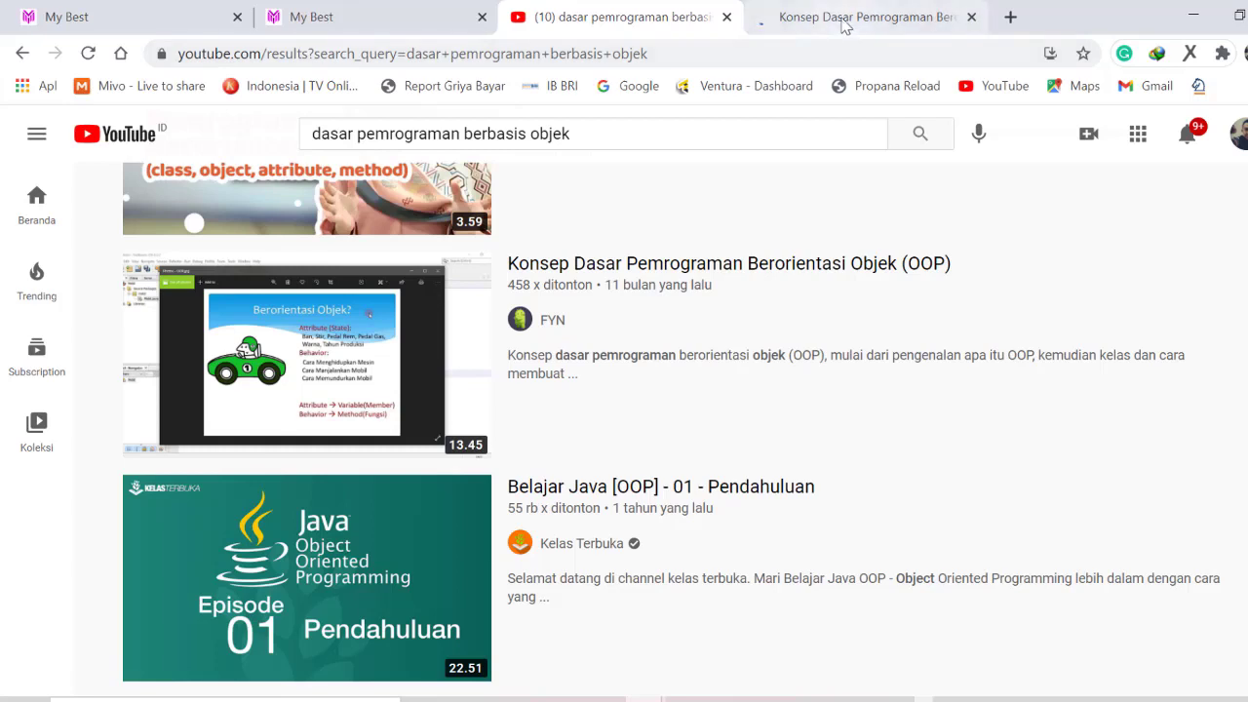
{"action": "left_click", "coordinate": [845, 21]}
{"action": "left_click", "coordinate": [119, 538]}
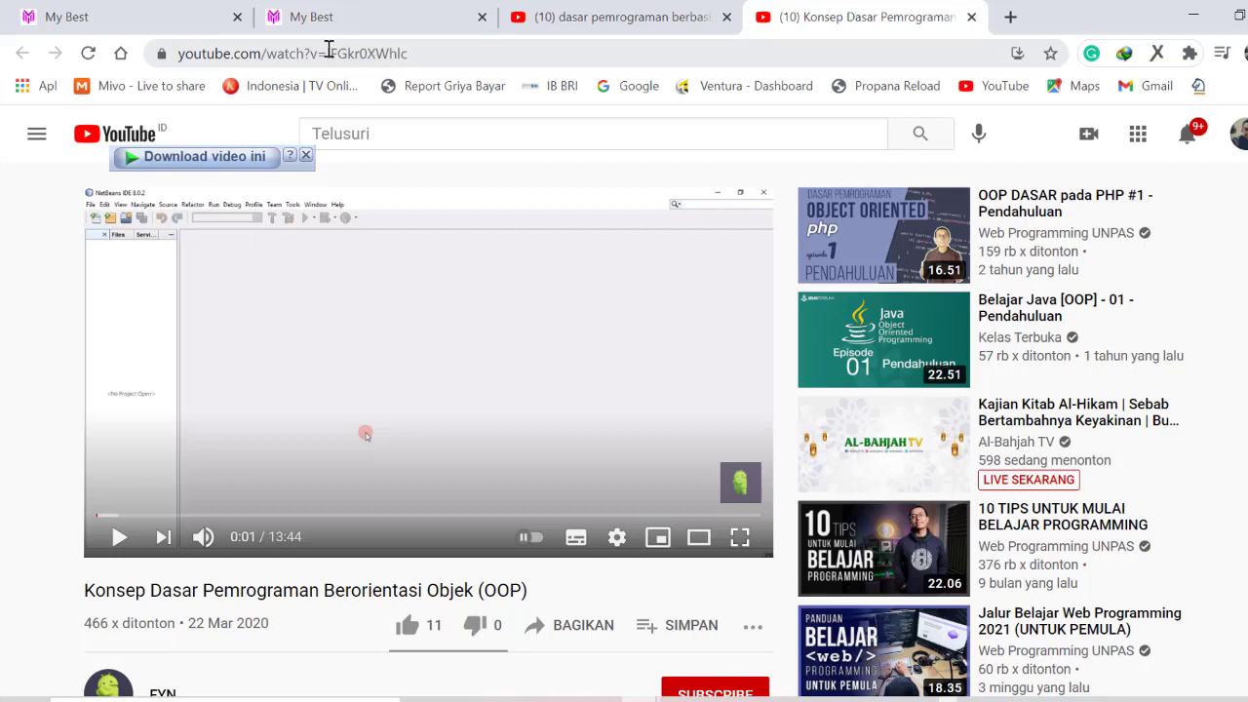
- Copy the video ID after "v=" in the YouTube address and paste it into Link Video on the MyBest video form
{"action": "left_click", "coordinate": [329, 53]}
{"action": "left_click_drag", "start_coordinate": [329, 53], "coordinate": [403, 53]}
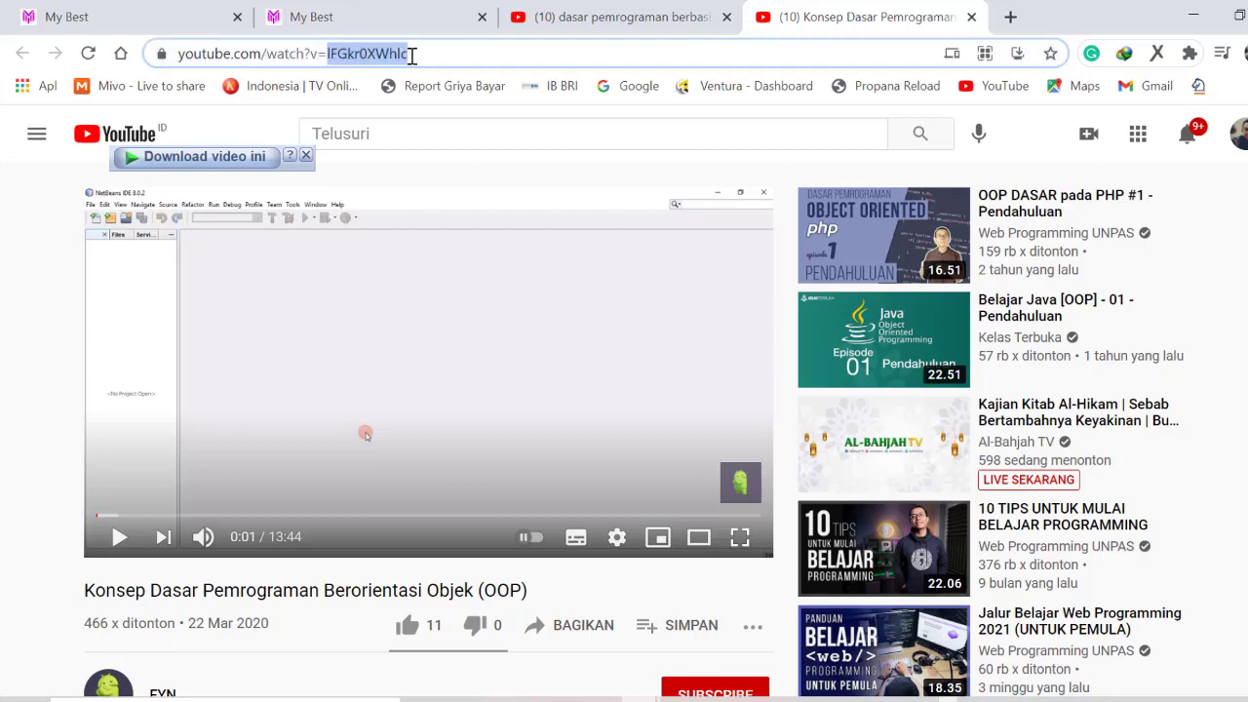
{"action": "left_click_drag", "start_coordinate": [413, 55], "coordinate": [413, 56]}
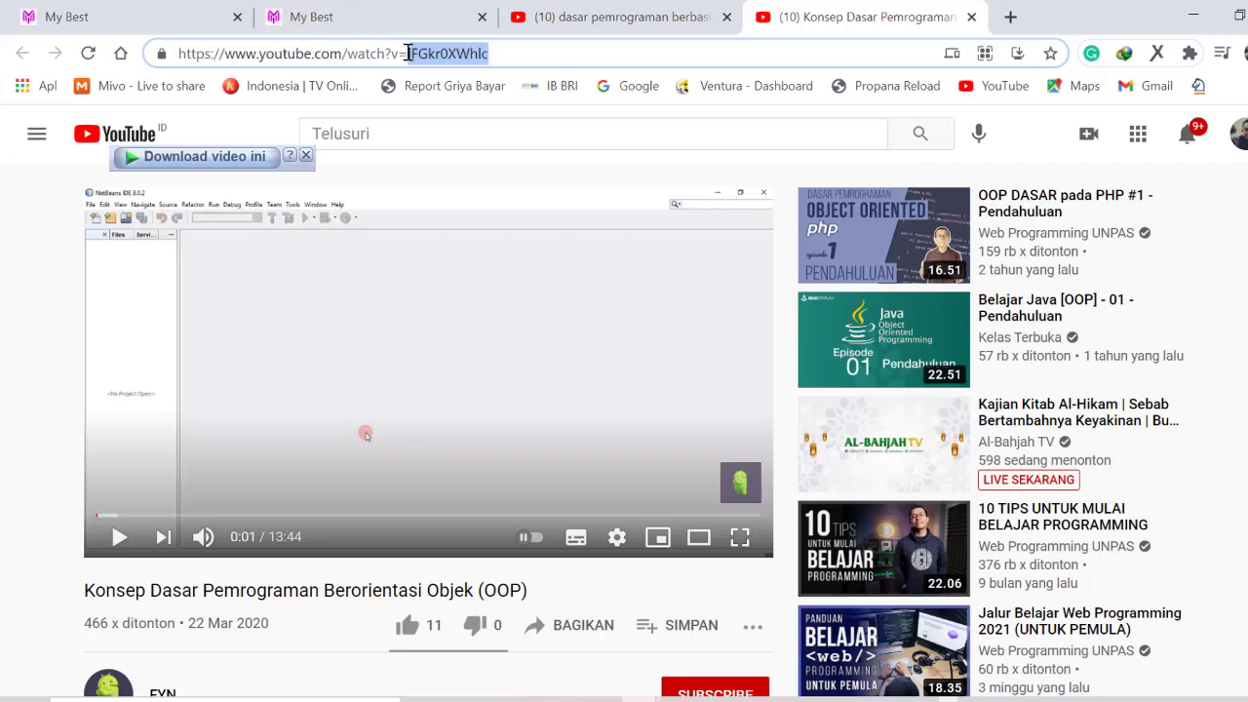
{"action": "right_click", "coordinate": [434, 57]}
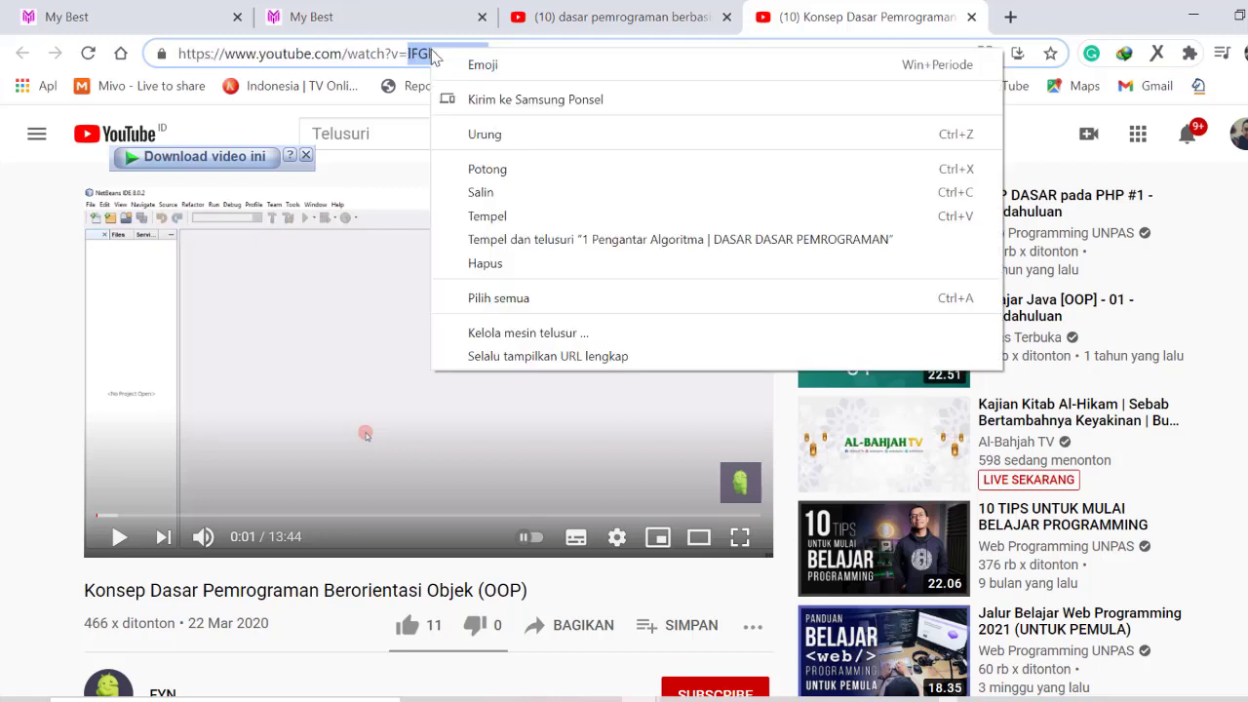
{"action": "left_click", "coordinate": [493, 191]}
{"action": "left_click", "coordinate": [389, 17]}
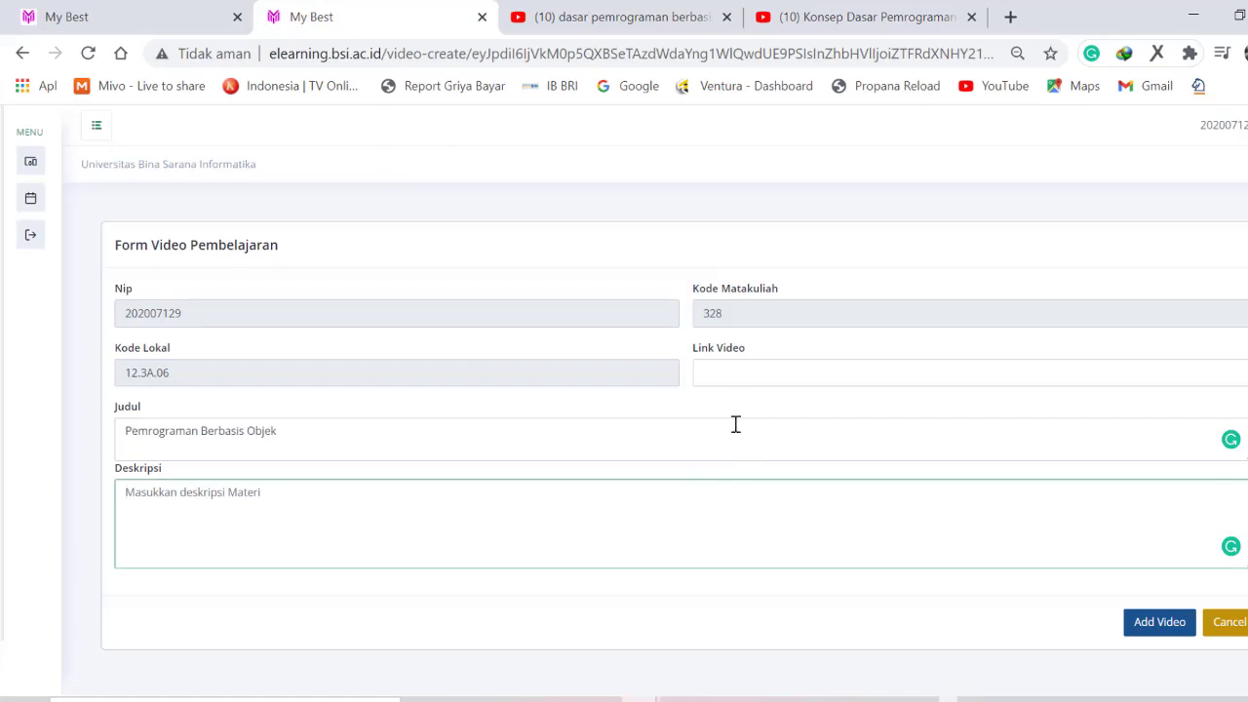
{"action": "left_click", "coordinate": [727, 375]}
{"action": "right_click", "coordinate": [727, 375]}
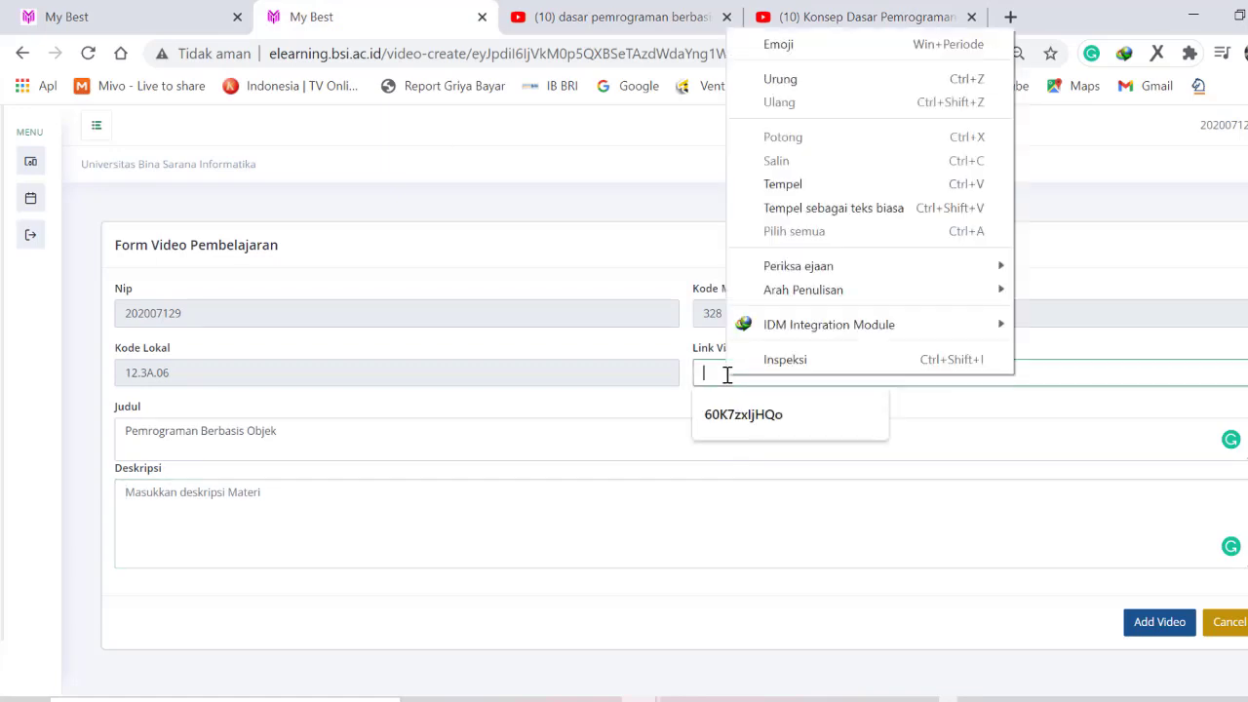
{"action": "left_click", "coordinate": [785, 185]}
- Fill Deskripsi with the YouTube title "Konsep Dasar Pemrograman Berorientasi Objek (OOP)" and add the learning video
{"action": "left_click", "coordinate": [298, 507]}
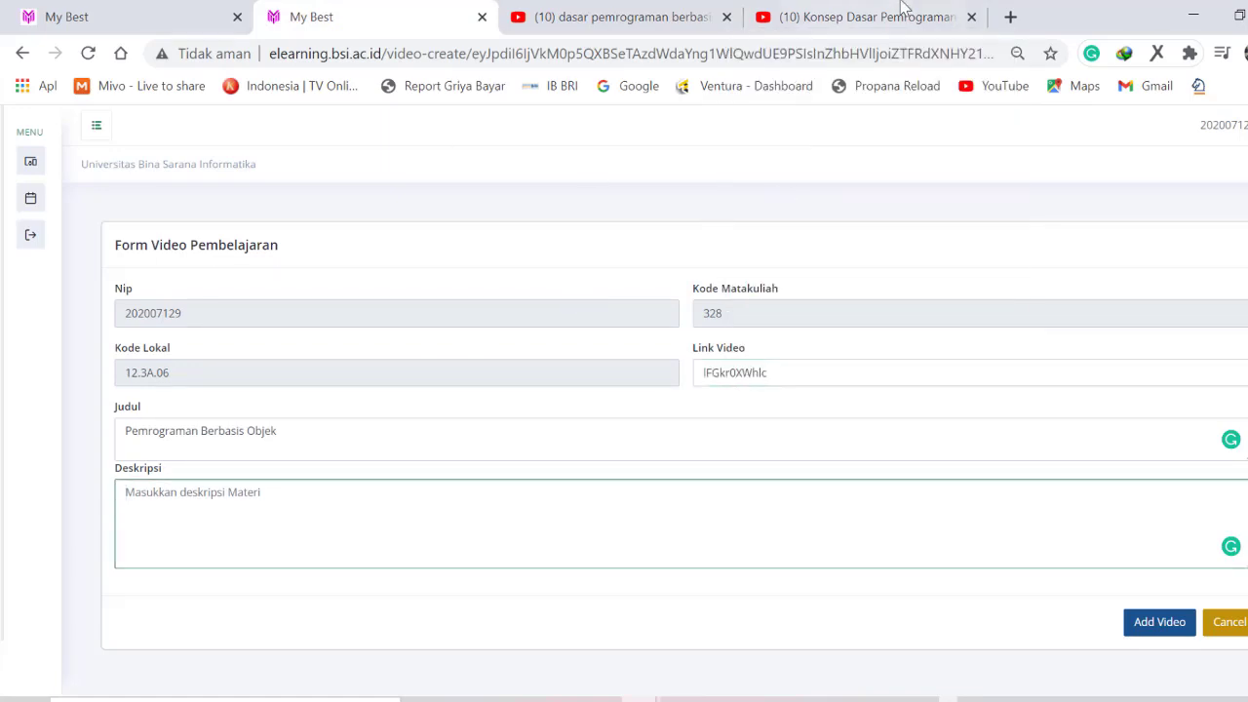
{"action": "left_click", "coordinate": [864, 17]}
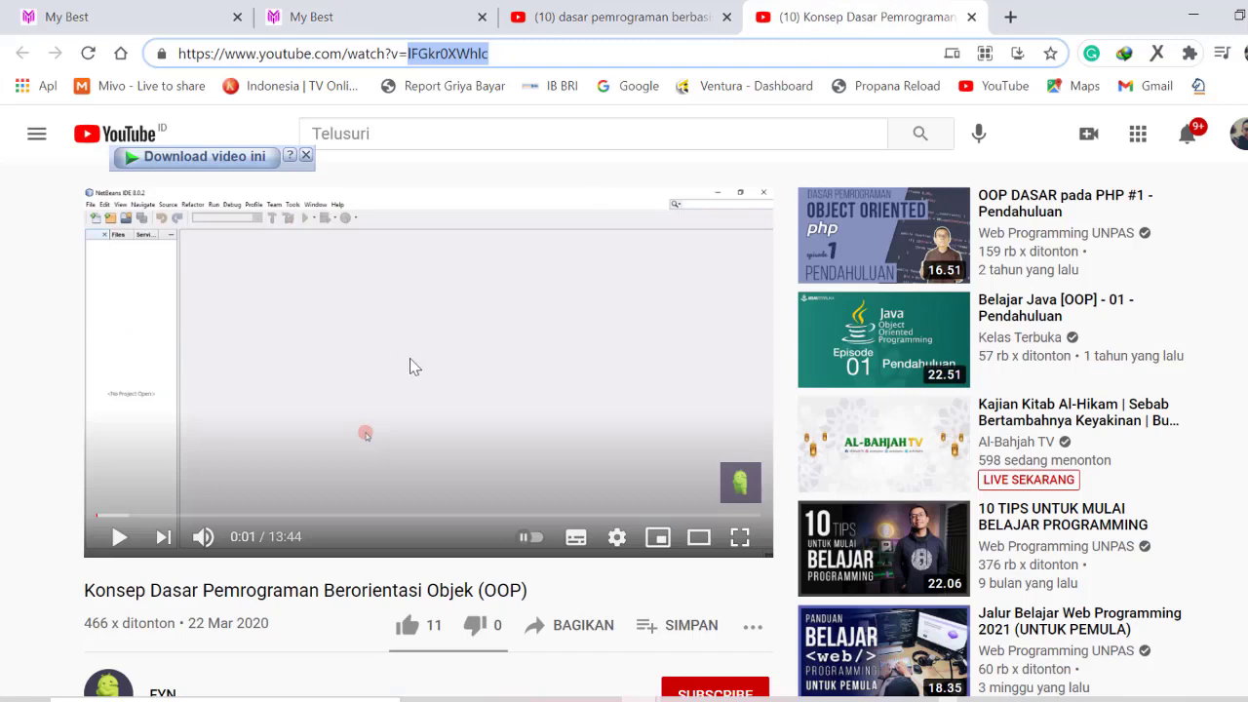
{"action": "scroll", "coordinate": [409, 367], "scroll_direction": "down", "scroll_amount": 3}
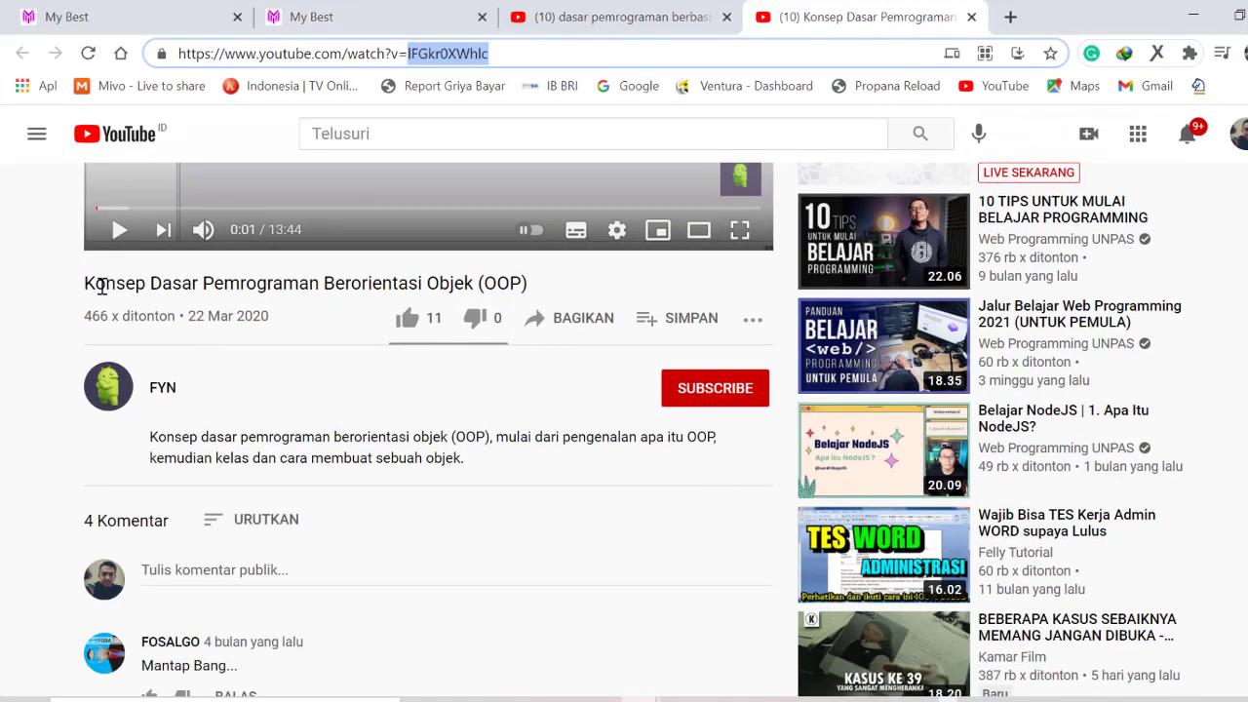
{"action": "left_click_drag", "start_coordinate": [86, 282], "coordinate": [588, 301]}
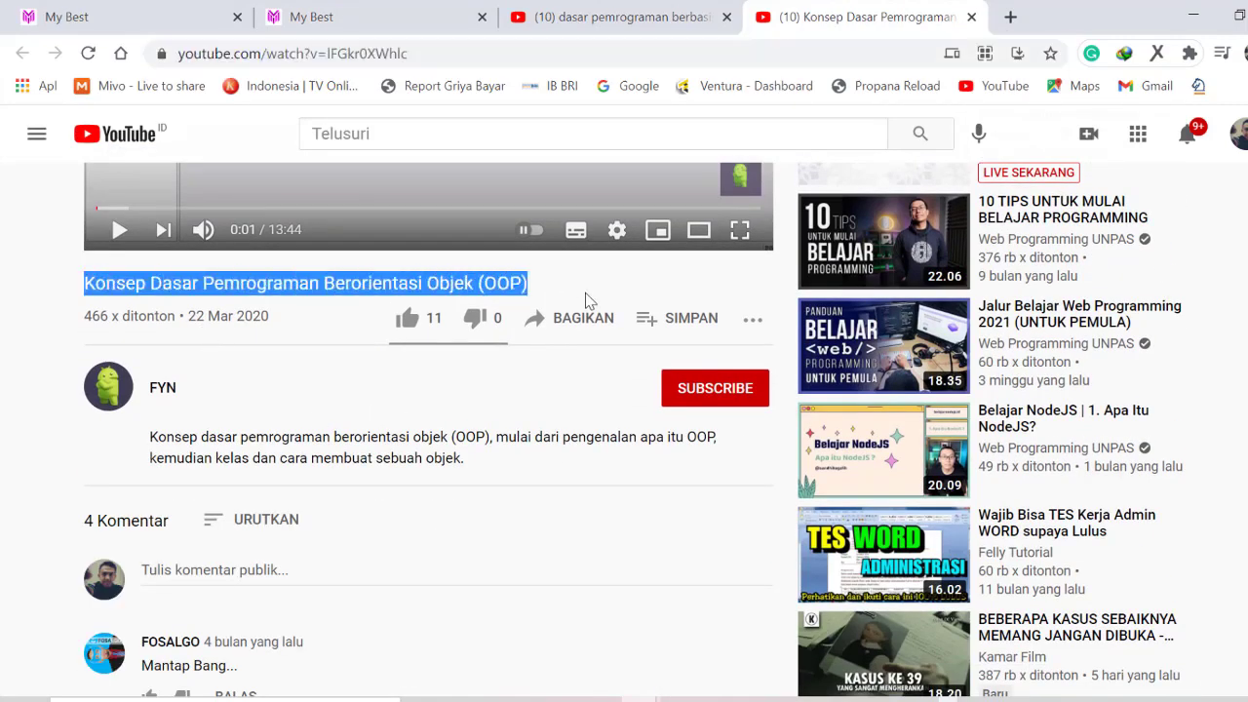
{"action": "left_click", "coordinate": [387, 23]}
{"action": "key", "text": "ctrl+v"}
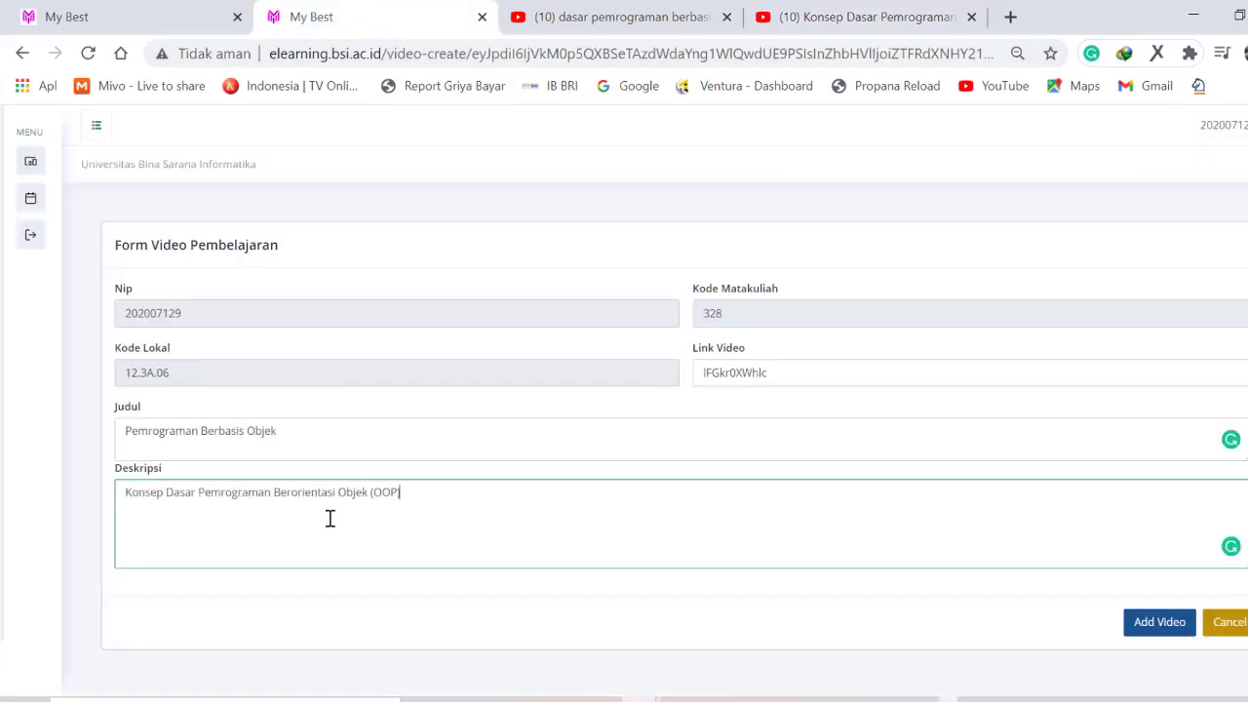
{"action": "left_click", "coordinate": [1160, 629]}
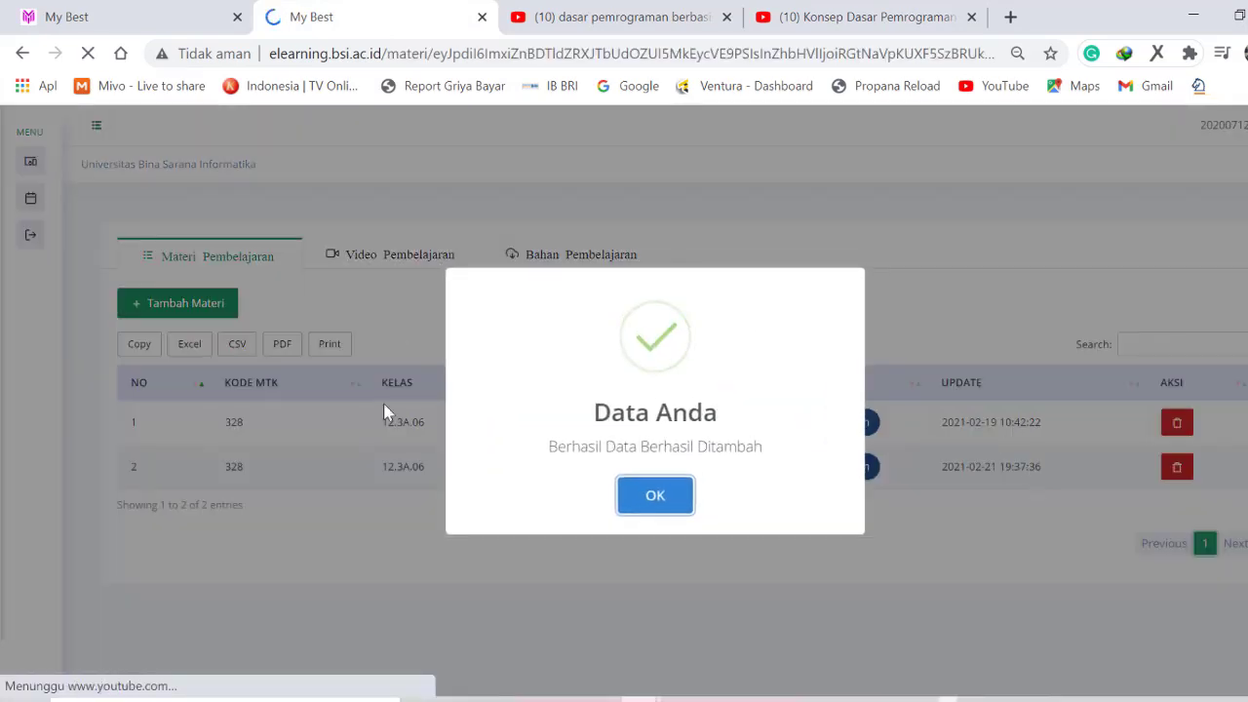
{"action": "left_click", "coordinate": [644, 505]}
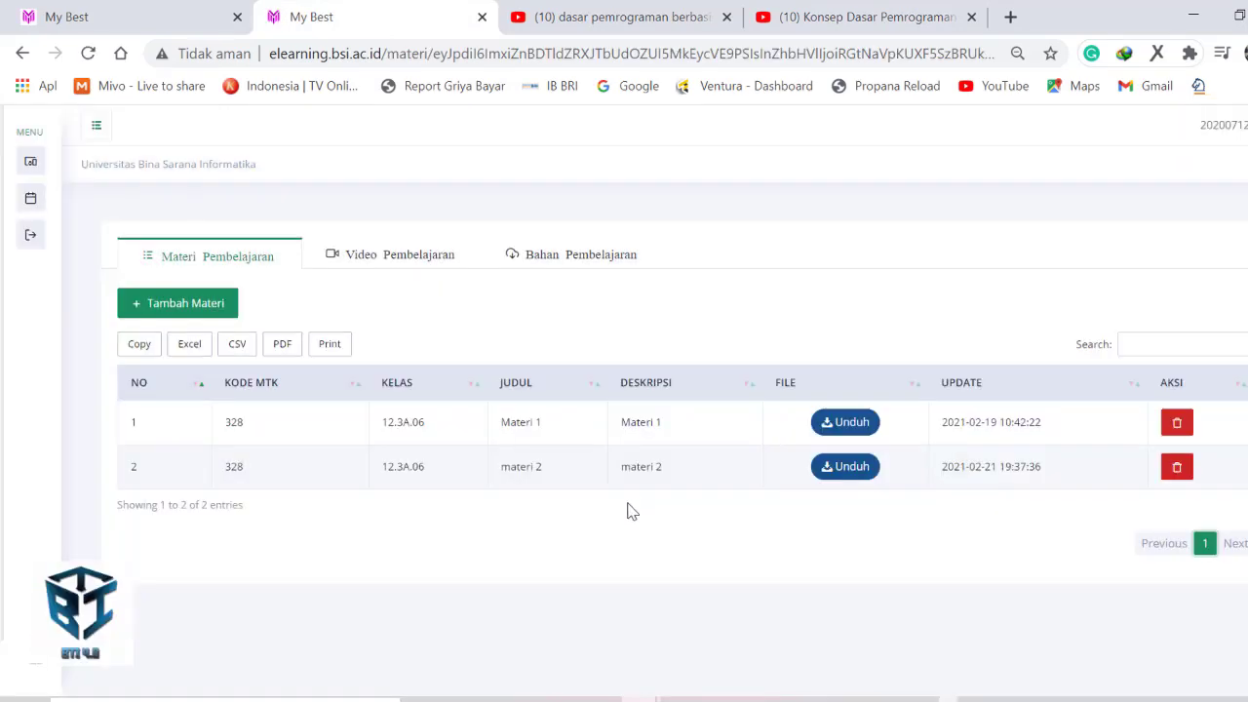
- Open Video Pembelajaran and briefly play the "Pemrograman Berbasis Objek" video, pausing it after a few seconds
{"action": "left_click", "coordinate": [399, 268]}
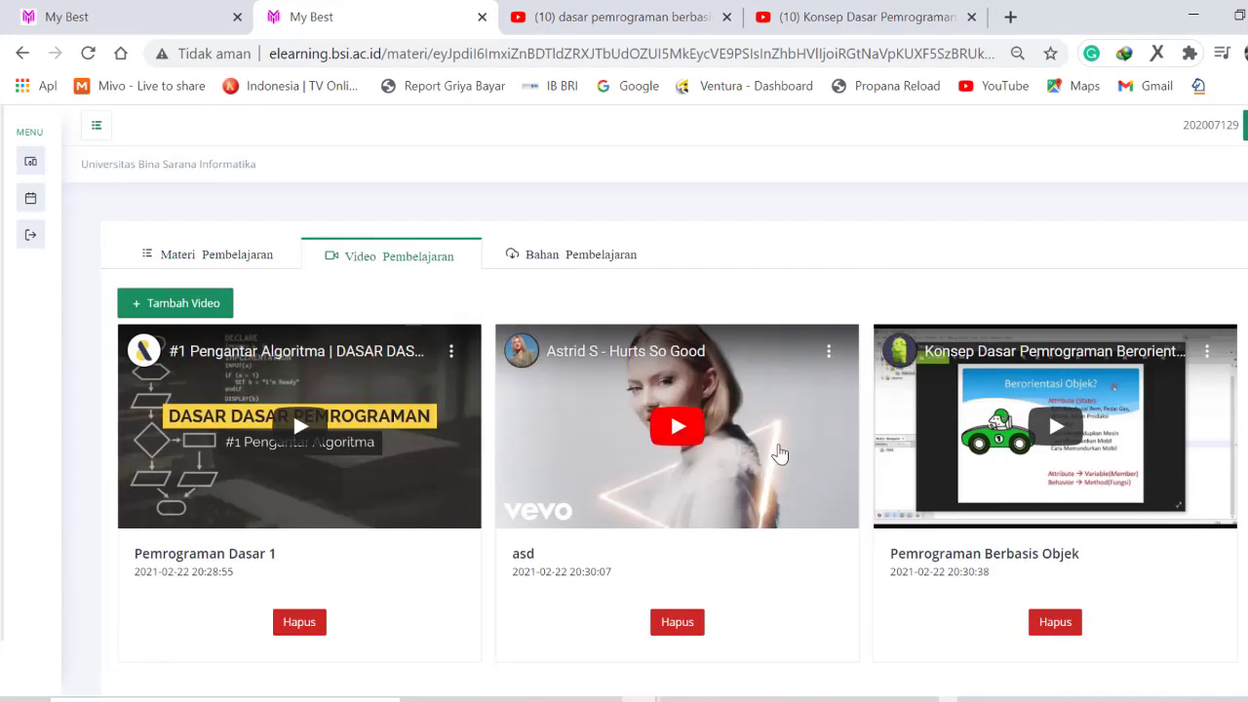
{"action": "scroll", "coordinate": [778, 454], "scroll_direction": "down", "scroll_amount": 1}
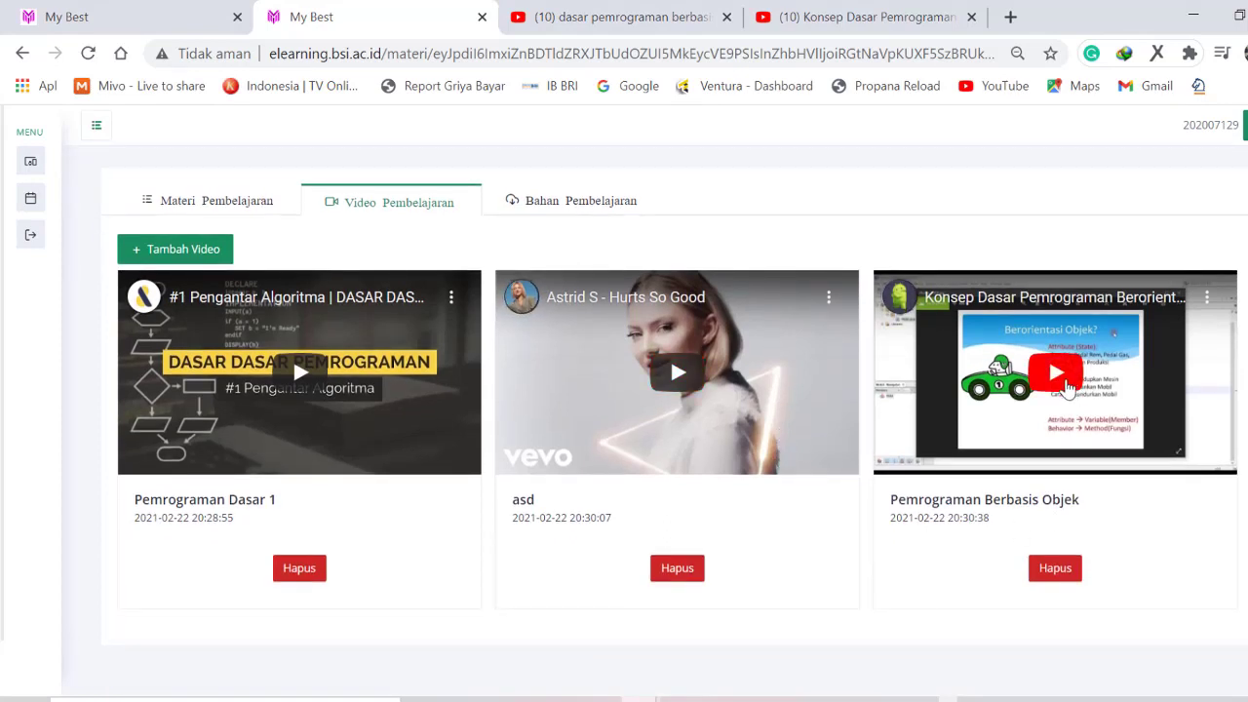
{"action": "left_click", "coordinate": [1068, 389]}
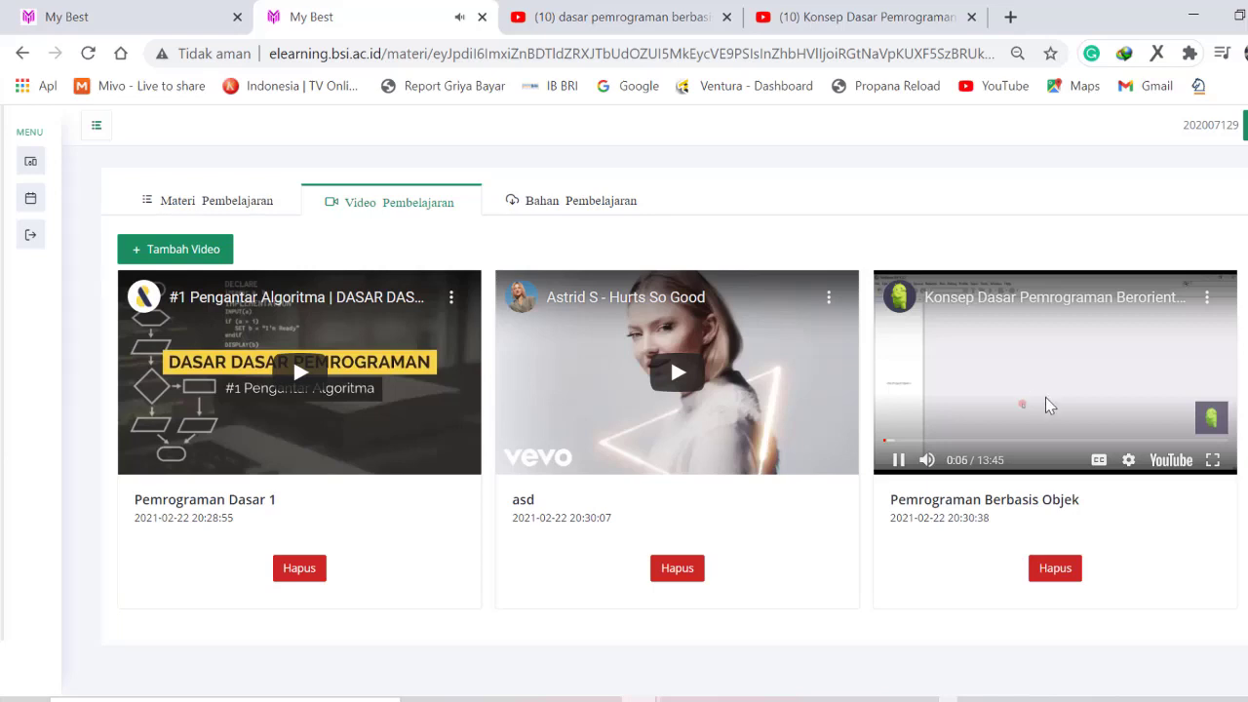
{"action": "left_click", "coordinate": [899, 459]}
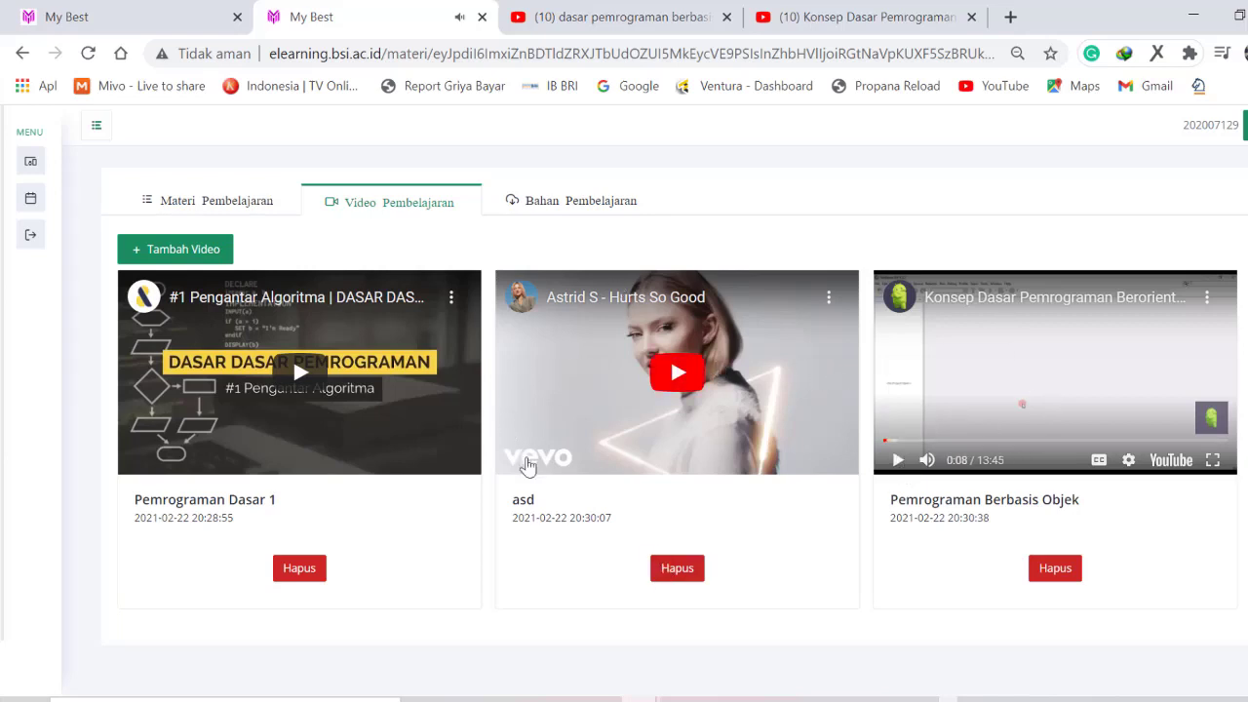
- Delete the learning video titled "asd" and reopen the Video Pembelajaran list
{"action": "left_click", "coordinate": [673, 568]}
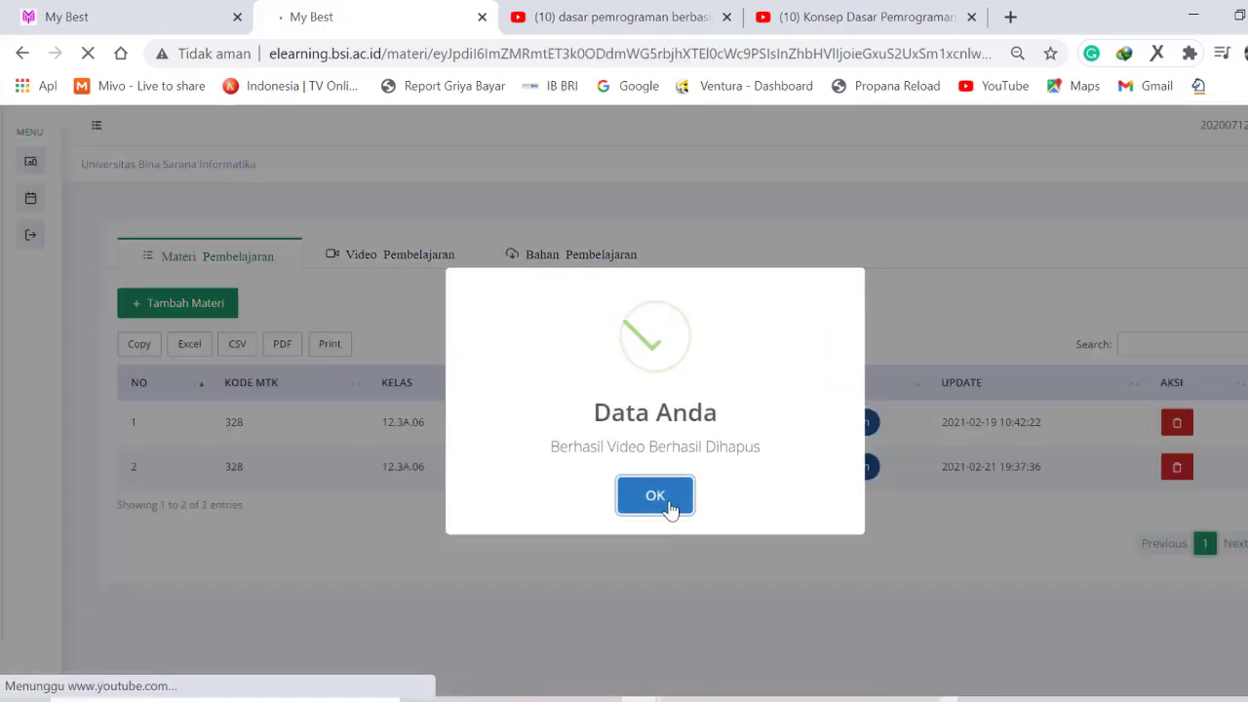
{"action": "left_click", "coordinate": [655, 498]}
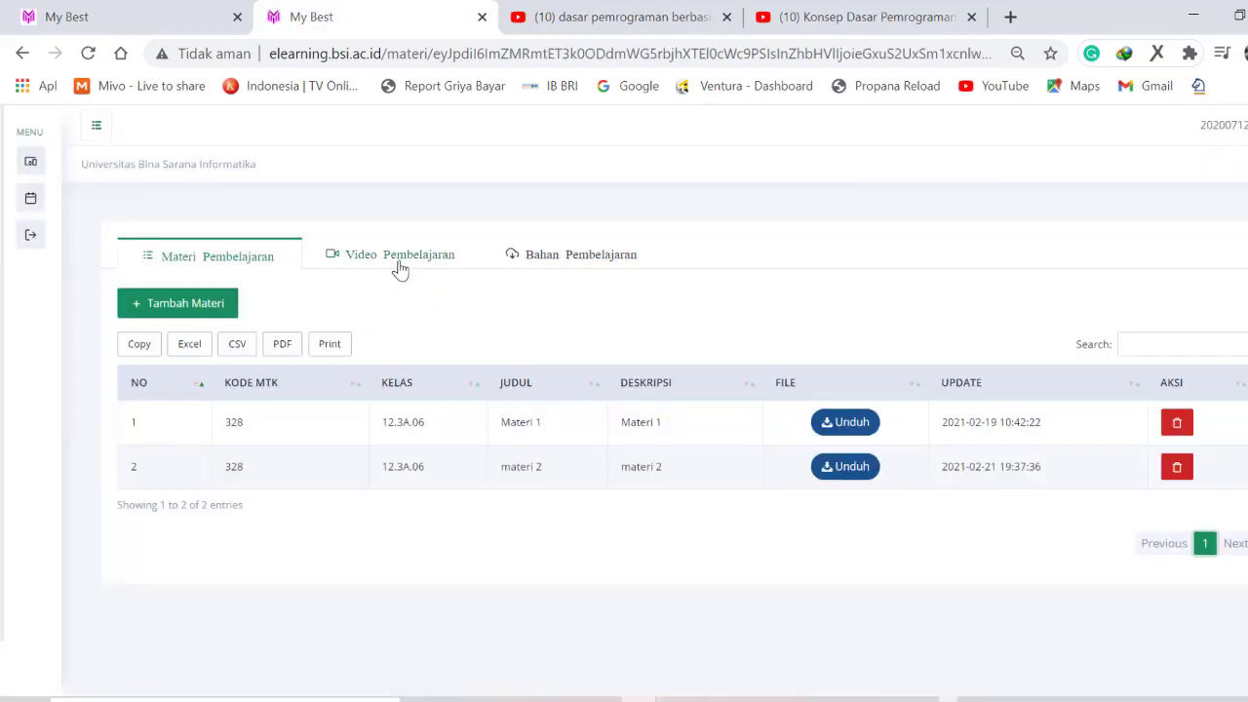
{"action": "left_click", "coordinate": [399, 268]}
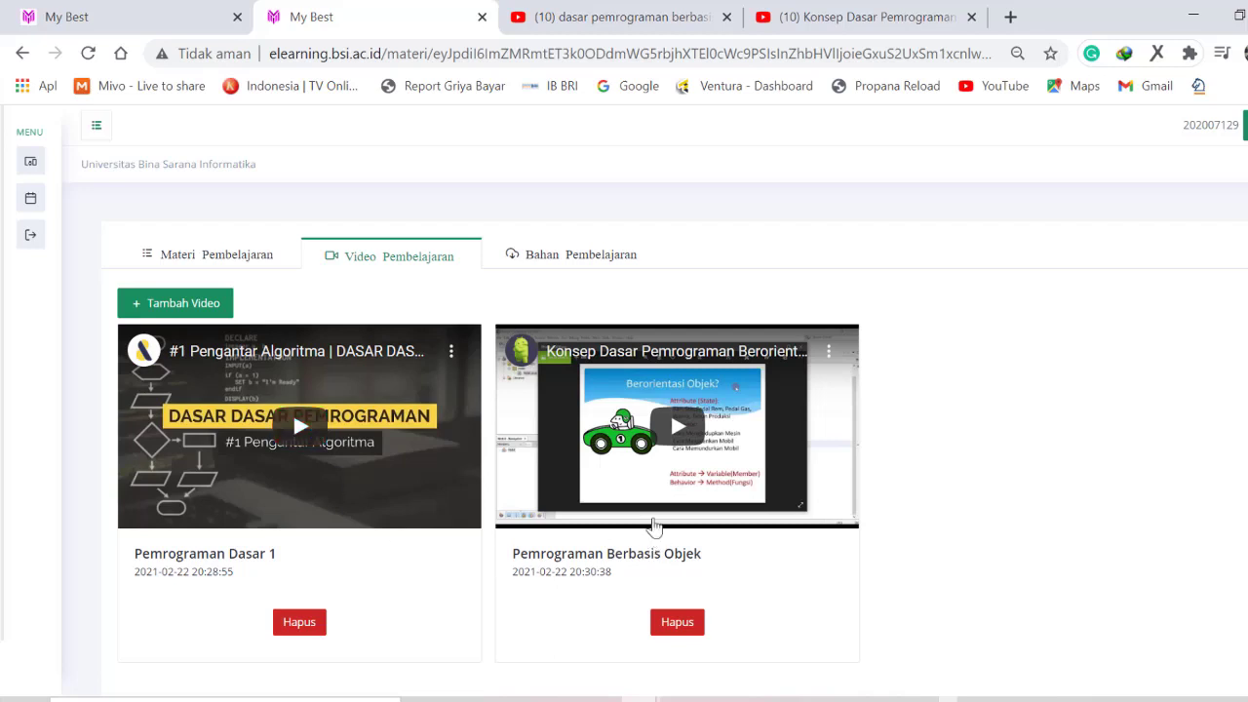
{"action": "scroll", "coordinate": [663, 503], "scroll_direction": "down", "scroll_amount": 1}
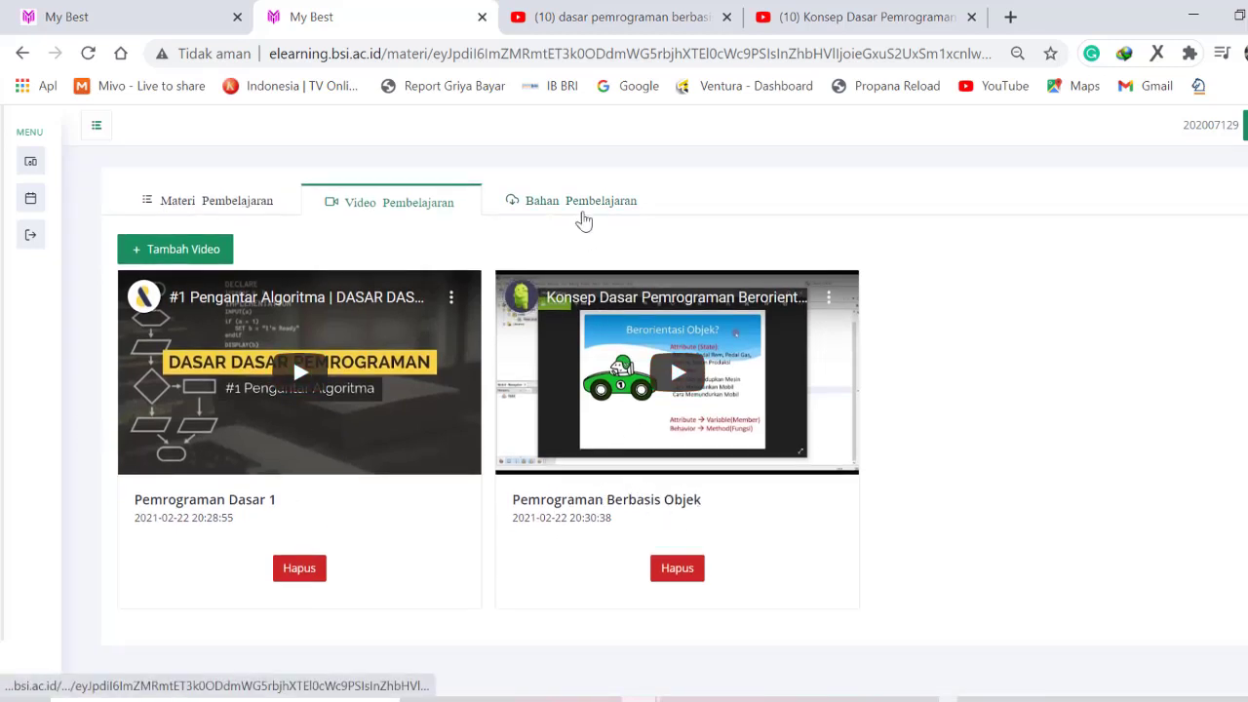
- Open Bahan Pembelajaran for SISTEM OPERASI - 328 and download the Silabus and RPS ZIP files
{"action": "left_click", "coordinate": [582, 210]}
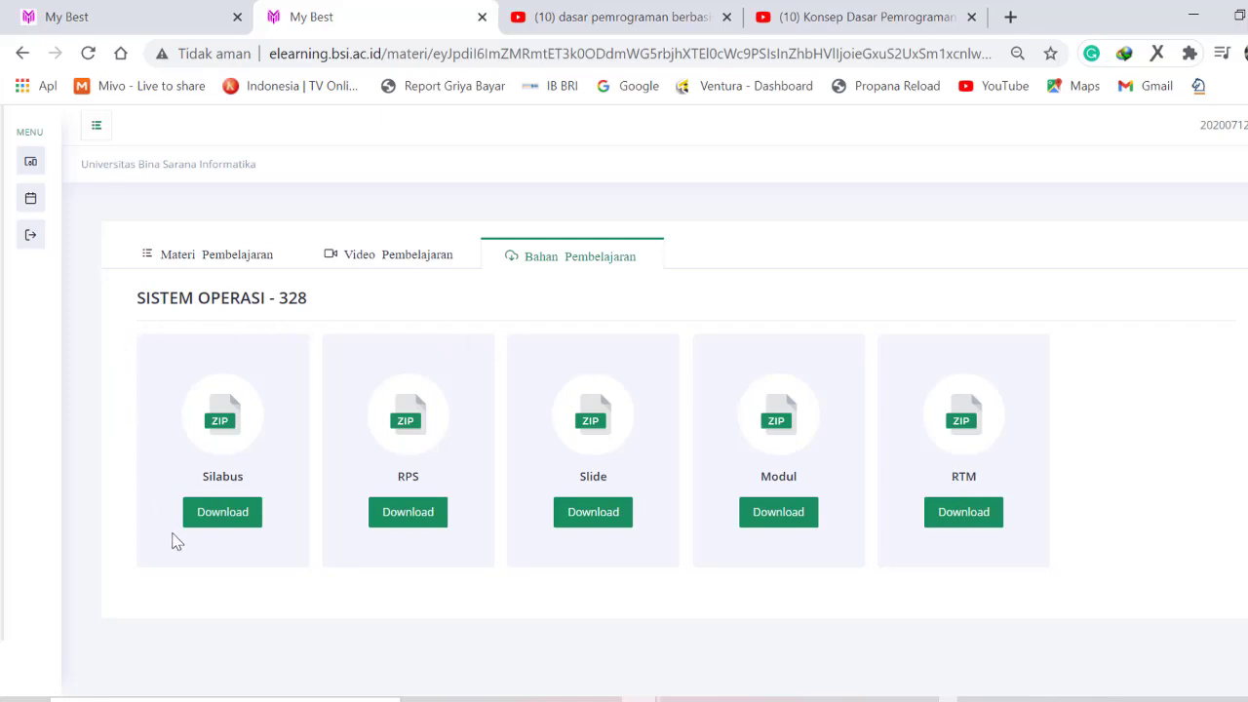
{"action": "left_click", "coordinate": [235, 528]}
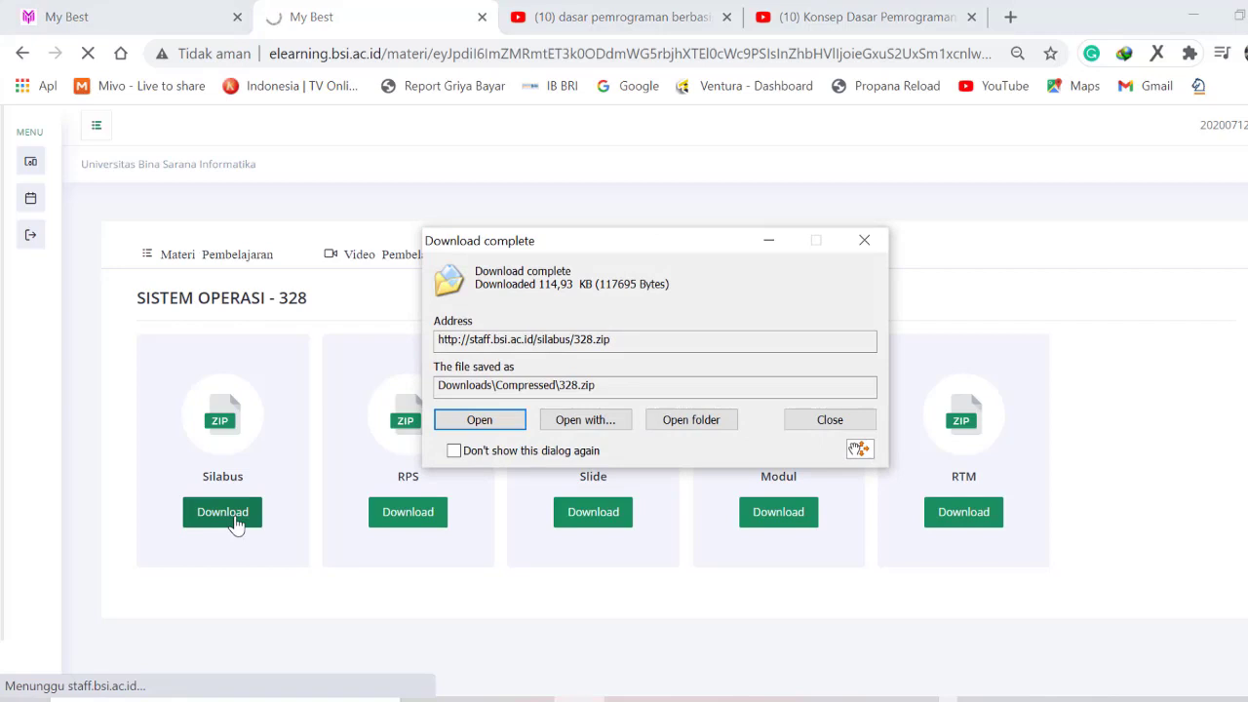
{"action": "left_click", "coordinate": [822, 425]}
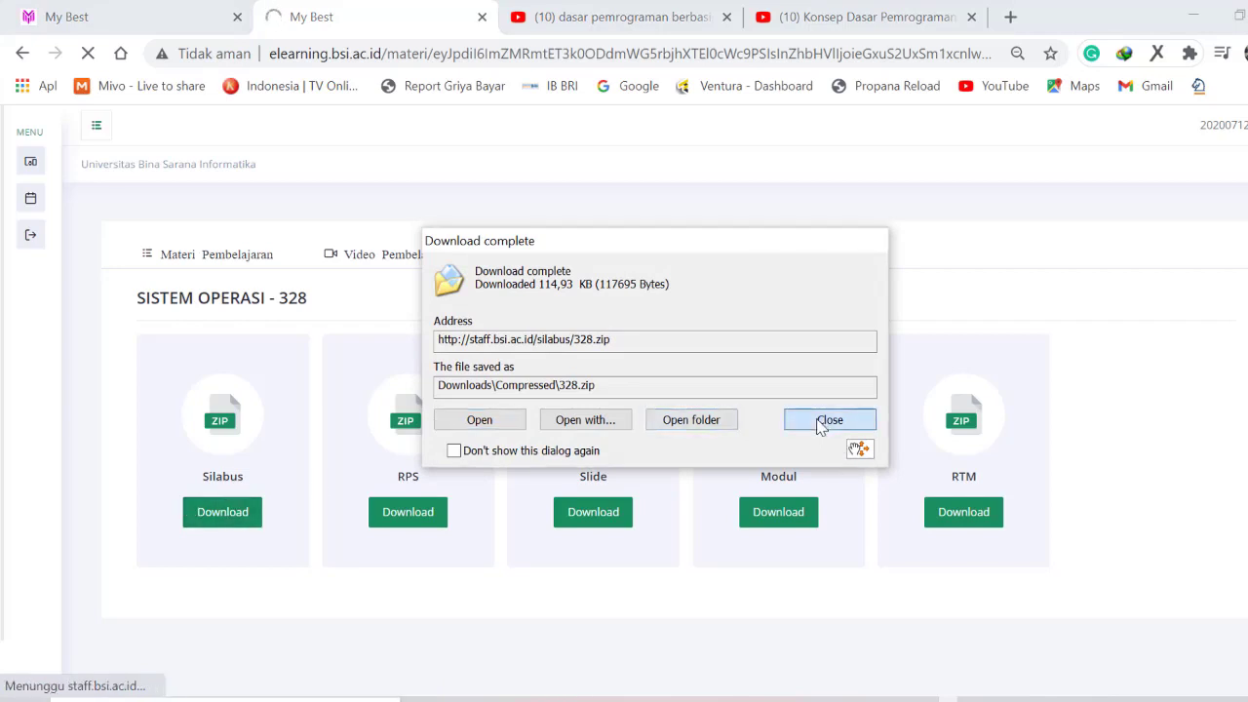
{"action": "left_click", "coordinate": [405, 525]}
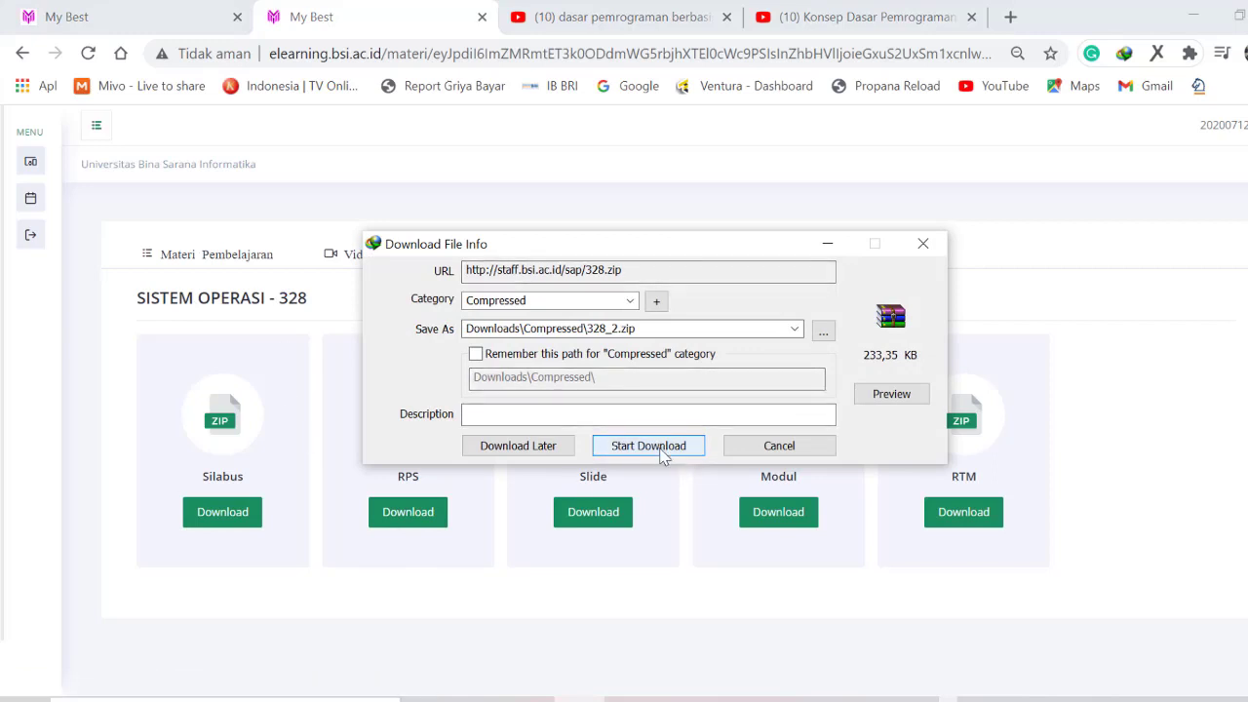
{"action": "left_click", "coordinate": [662, 448]}
{"action": "left_click", "coordinate": [808, 425]}
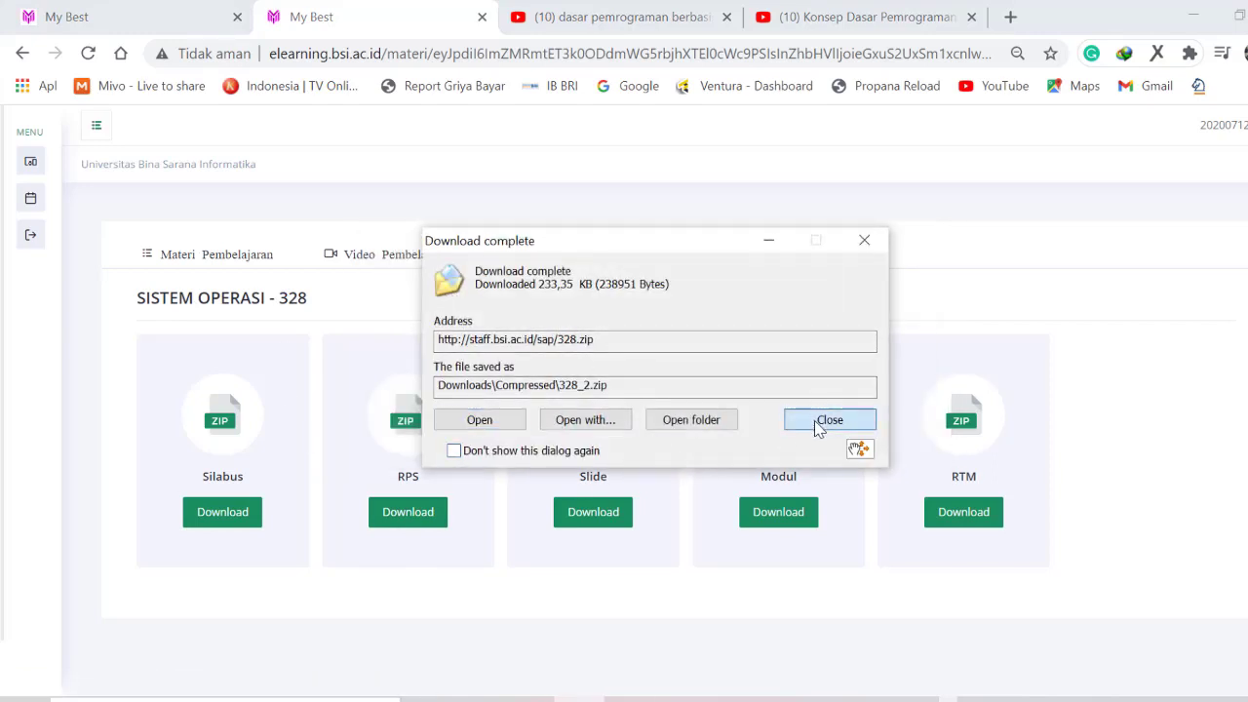
- Return to Jadwal Mengajar and open Ruang Tugas for the SISTEM OPERASI class 12.3A.06
{"action": "left_click", "coordinate": [385, 255]}
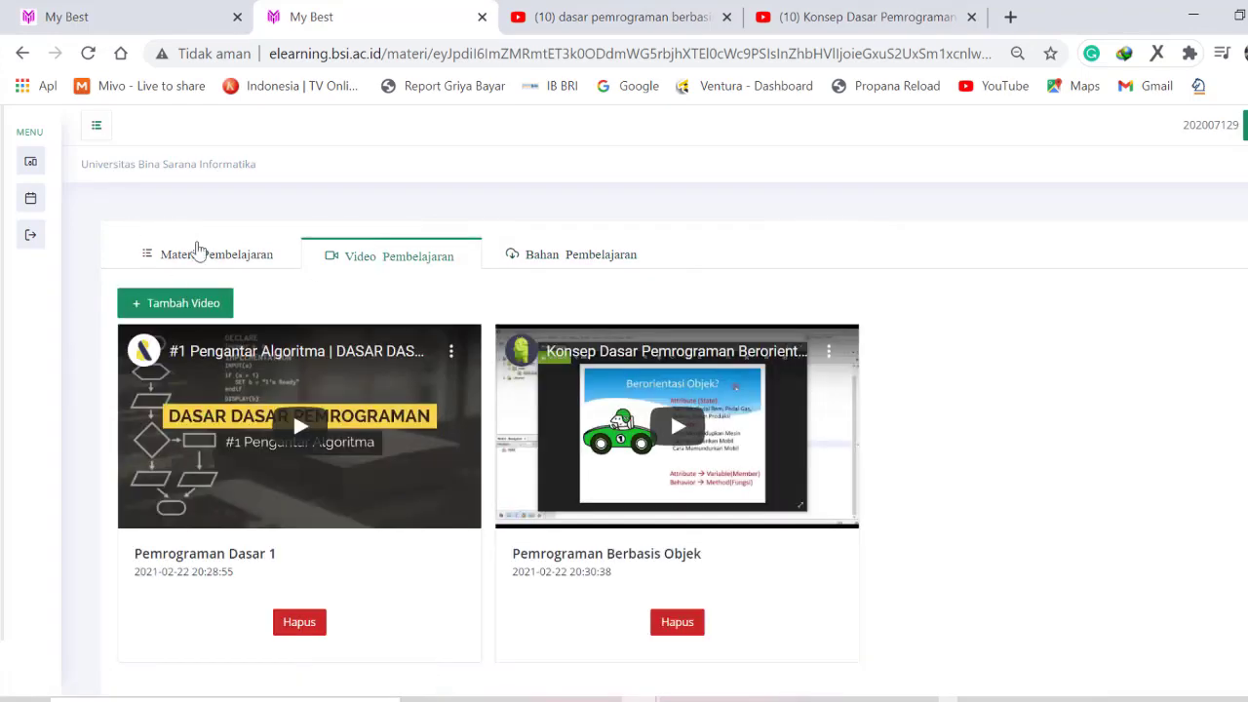
{"action": "left_click", "coordinate": [195, 258]}
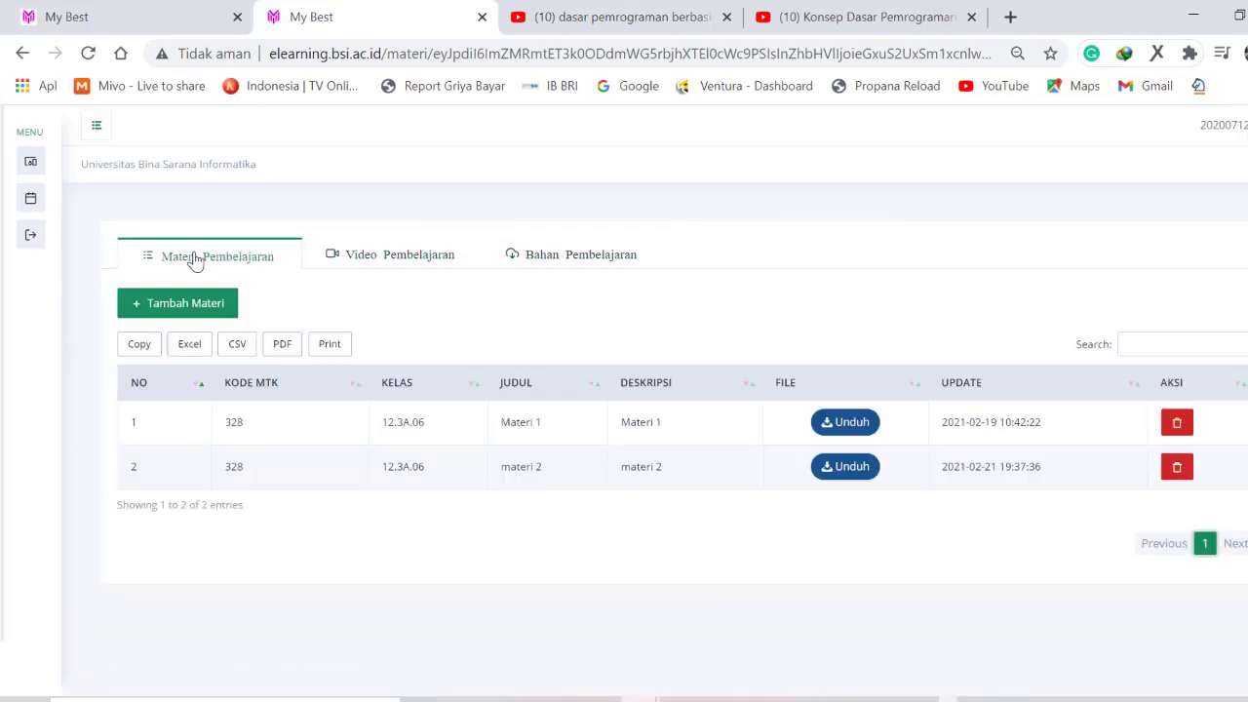
{"action": "left_click", "coordinate": [93, 204]}
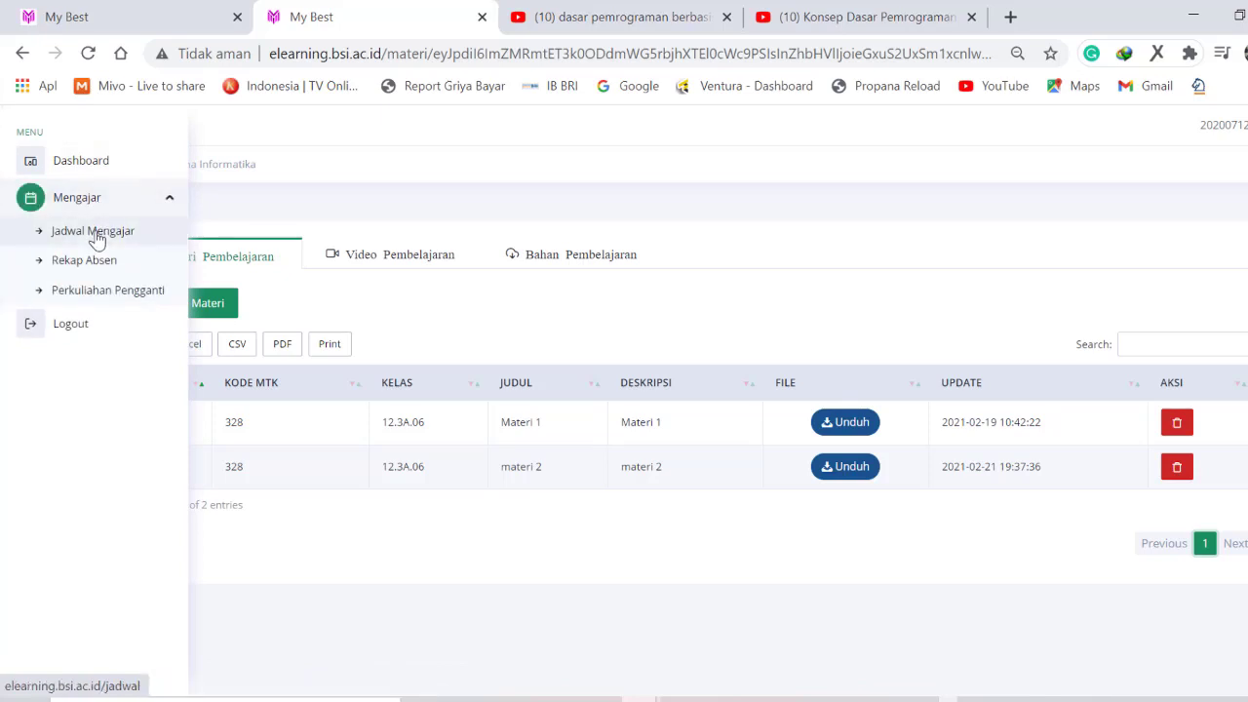
{"action": "left_click", "coordinate": [96, 235]}
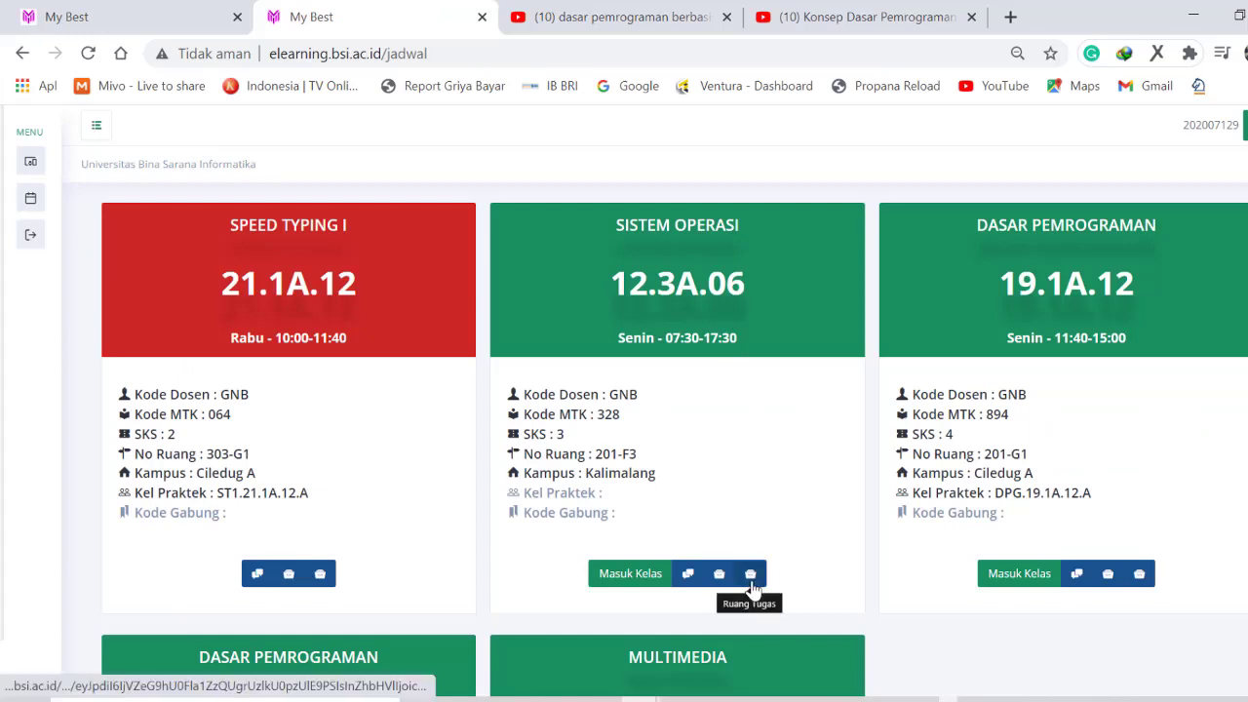
{"action": "left_click", "coordinate": [751, 576]}
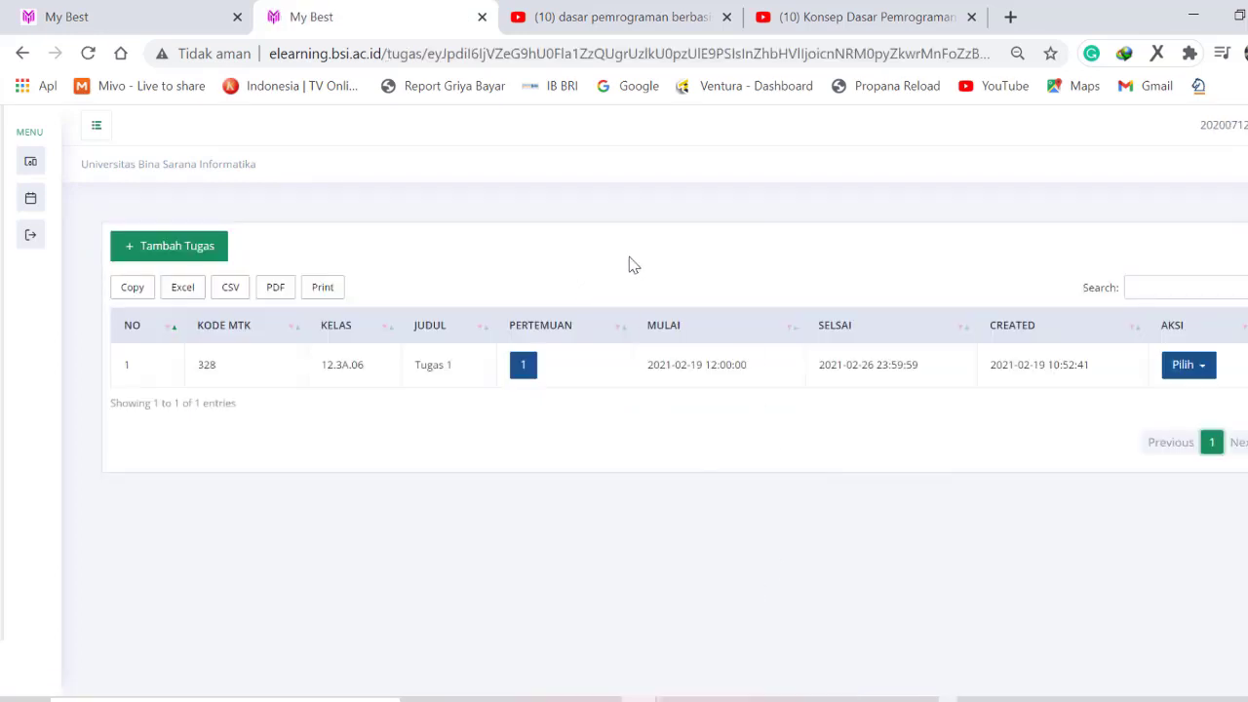
- Start a new assignment (Tambah Tugas) and set its start to 23 February 2021 at 12:00:00
{"action": "left_click", "coordinate": [186, 256]}
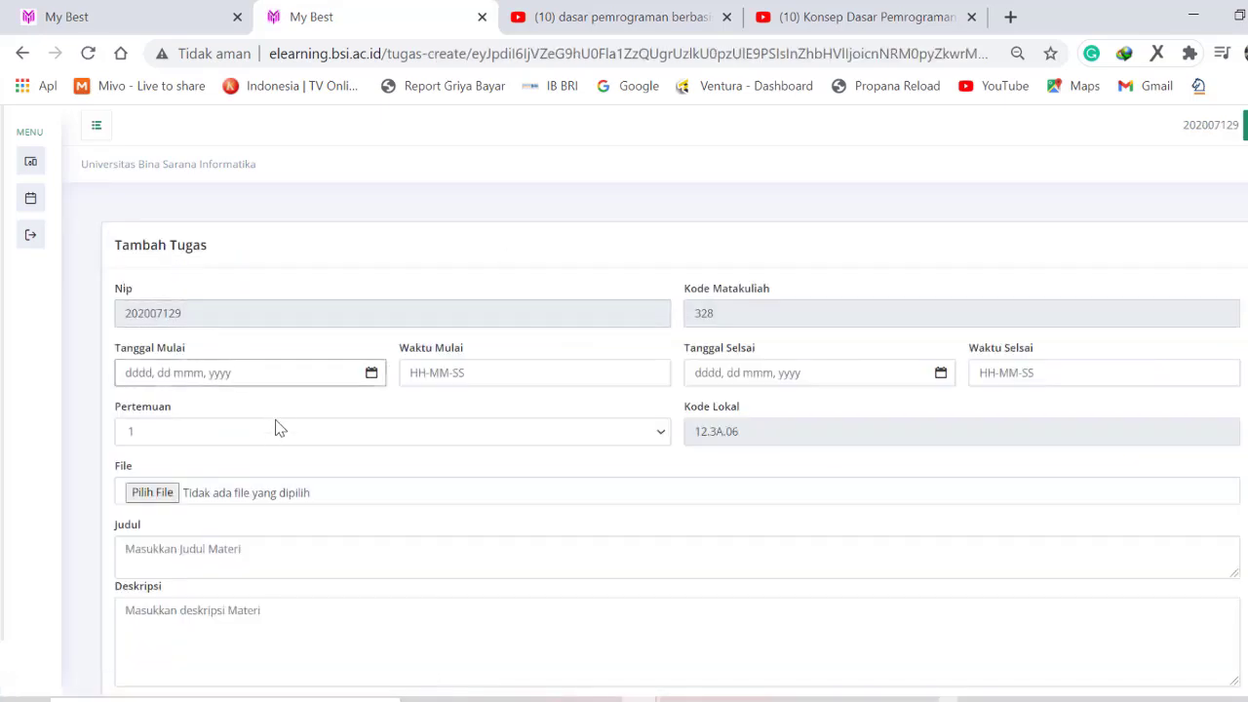
{"action": "scroll", "coordinate": [293, 403], "scroll_direction": "down", "scroll_amount": 1}
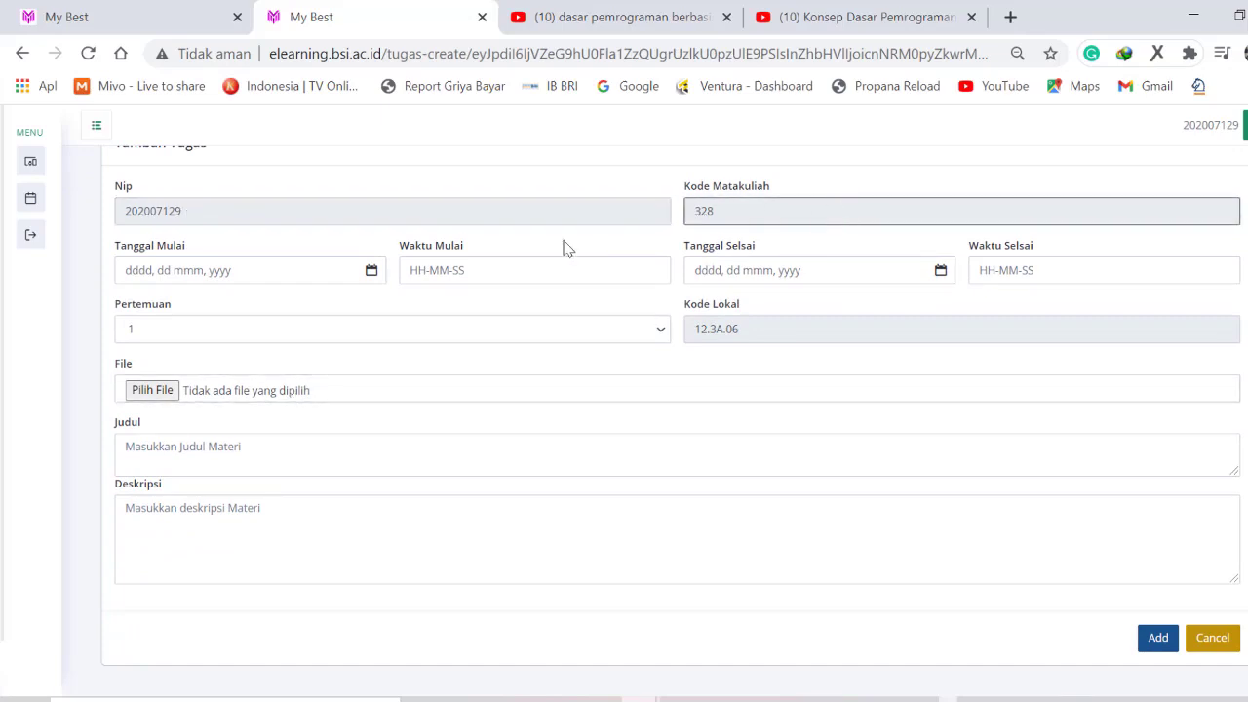
{"action": "left_click", "coordinate": [369, 272]}
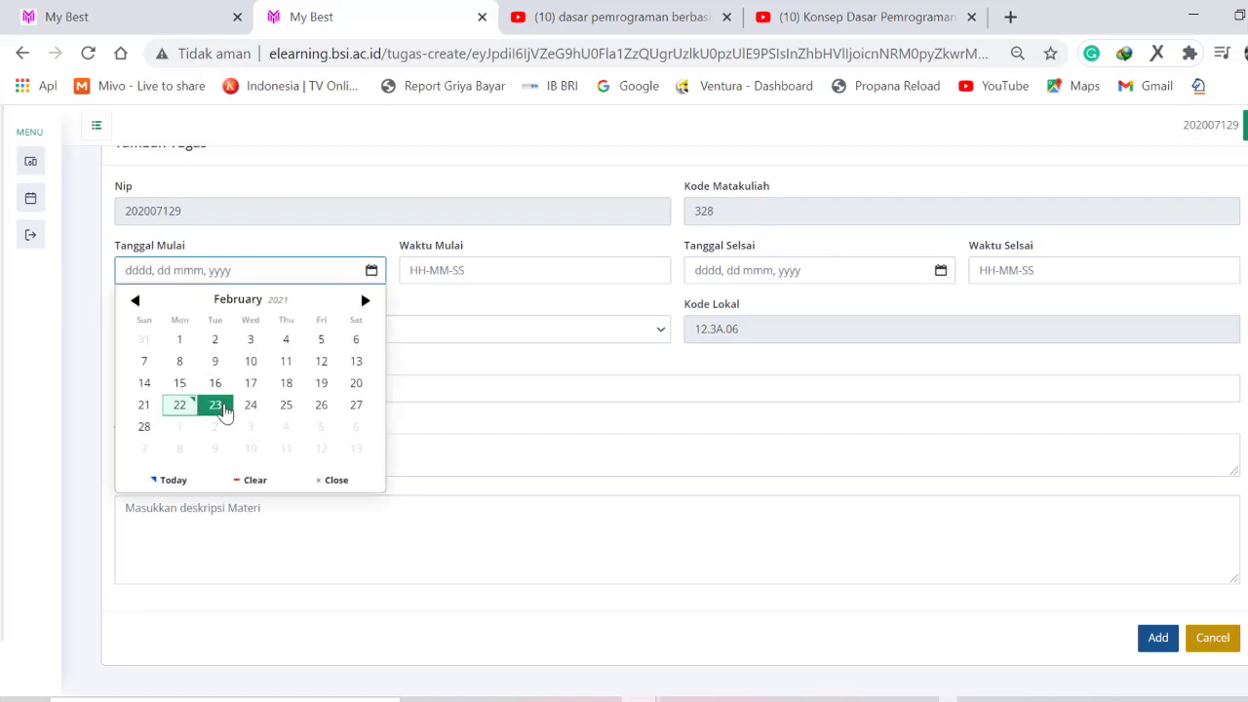
{"action": "left_click", "coordinate": [216, 406]}
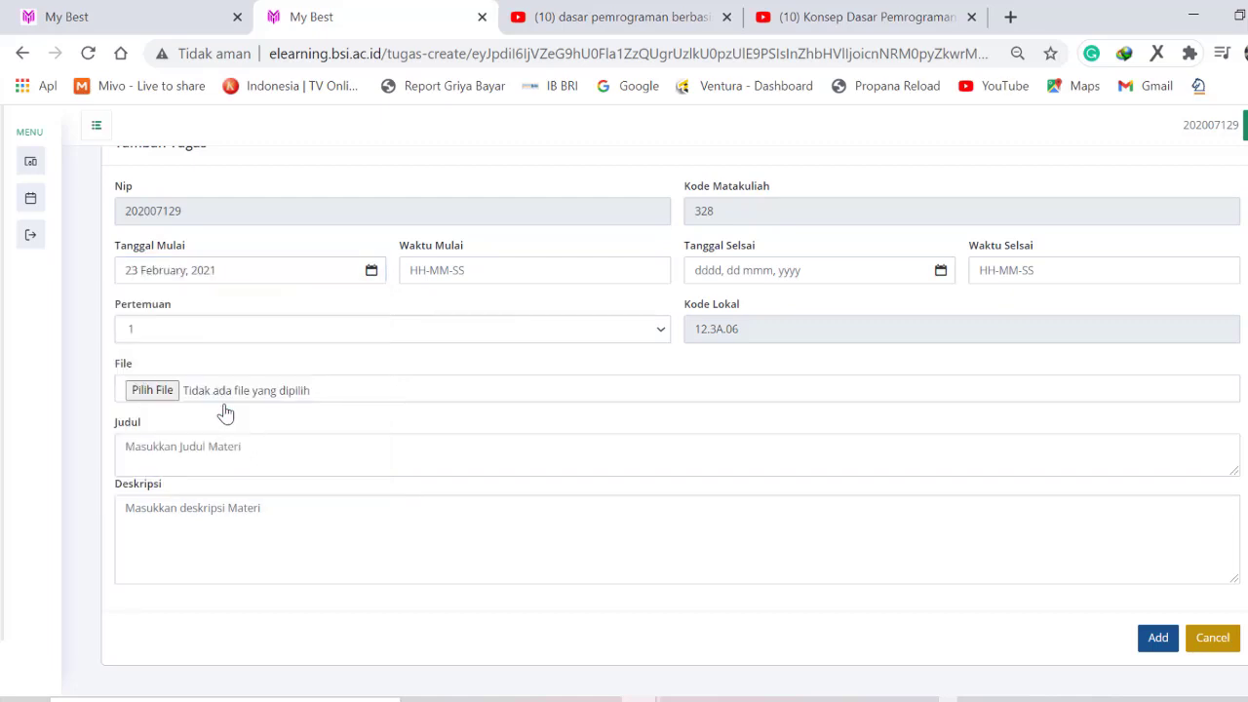
{"action": "left_click", "coordinate": [510, 270]}
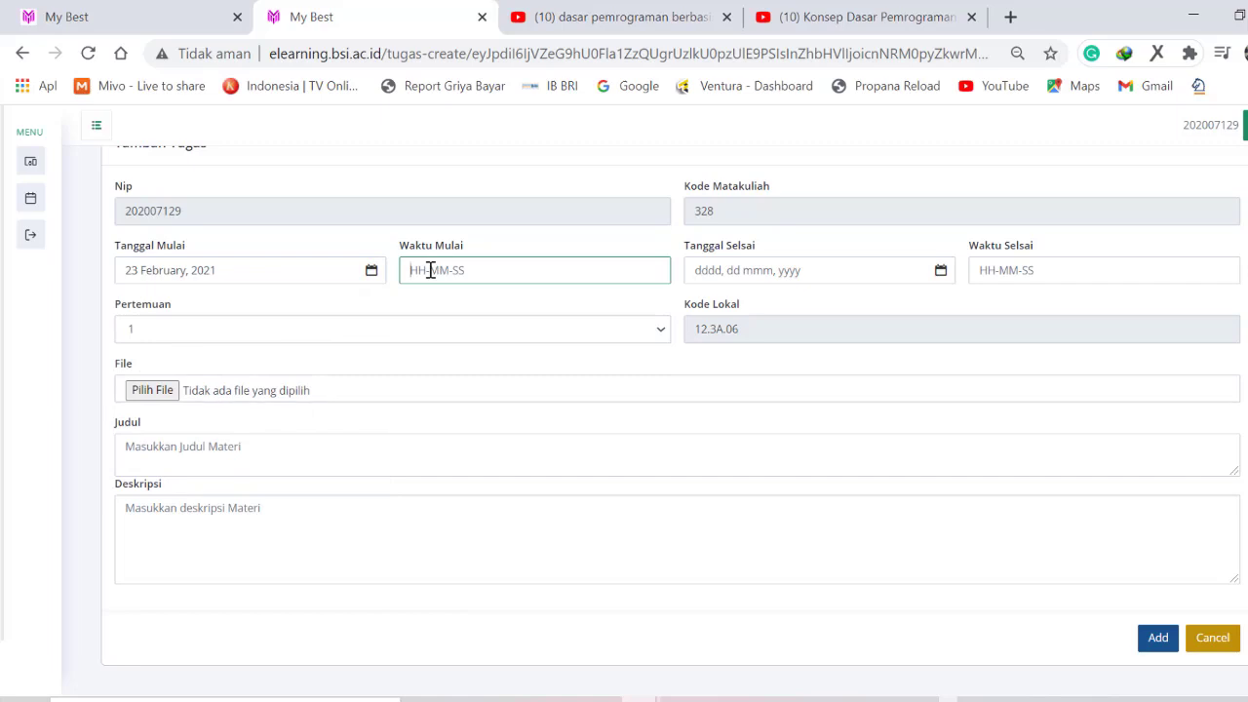
{"action": "type", "text": "12:00:00"}
- Set the assignment's end date to 26 February 2021 and its end time to 23:59:59
{"action": "left_click", "coordinate": [791, 281]}
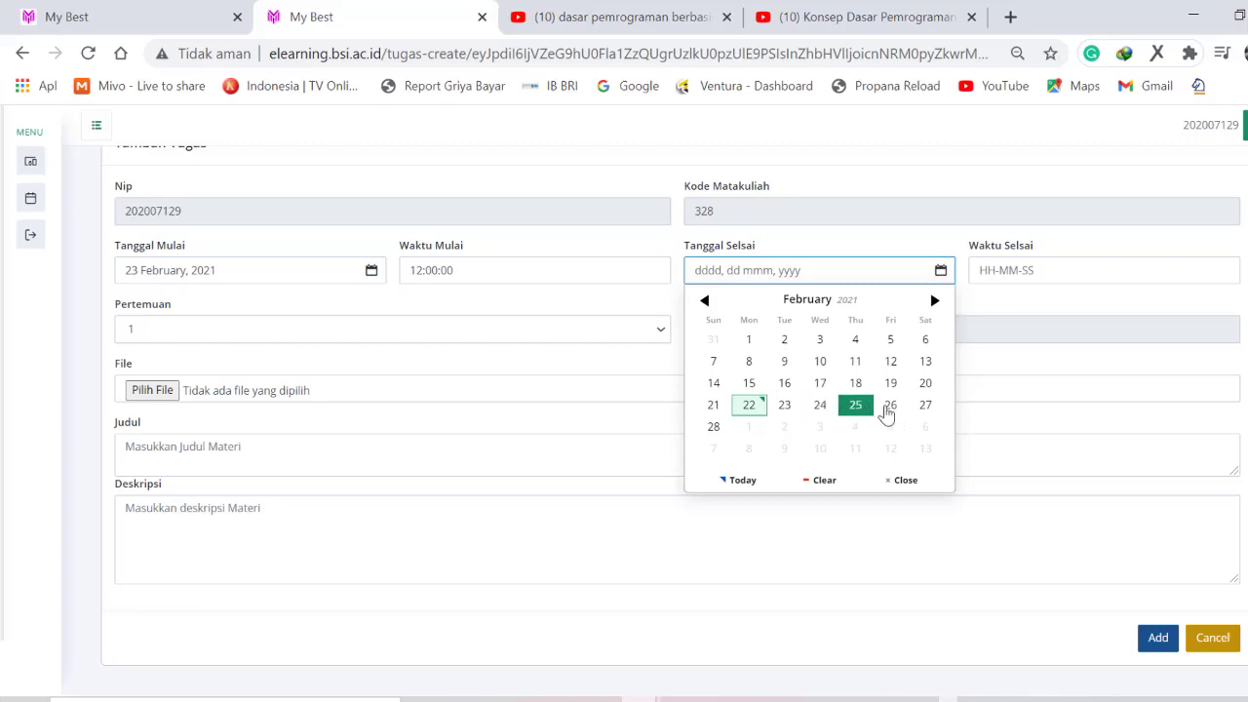
{"action": "left_click", "coordinate": [891, 407]}
{"action": "left_click", "coordinate": [1014, 270]}
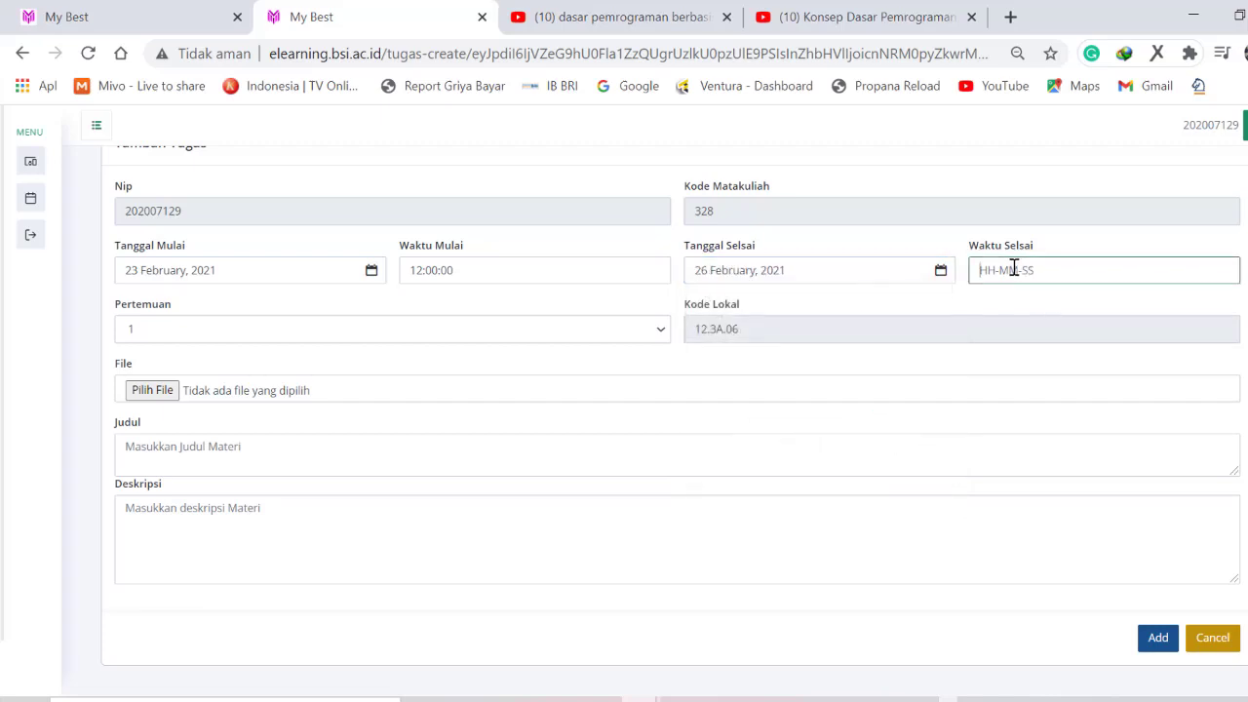
{"action": "type", "text": "23:59:59"}
- Set the assignment's Pertemuan to 1 and attach the file Nilai Akhir 3b.pdf from the Multimedia folder
{"action": "left_click", "coordinate": [225, 338]}
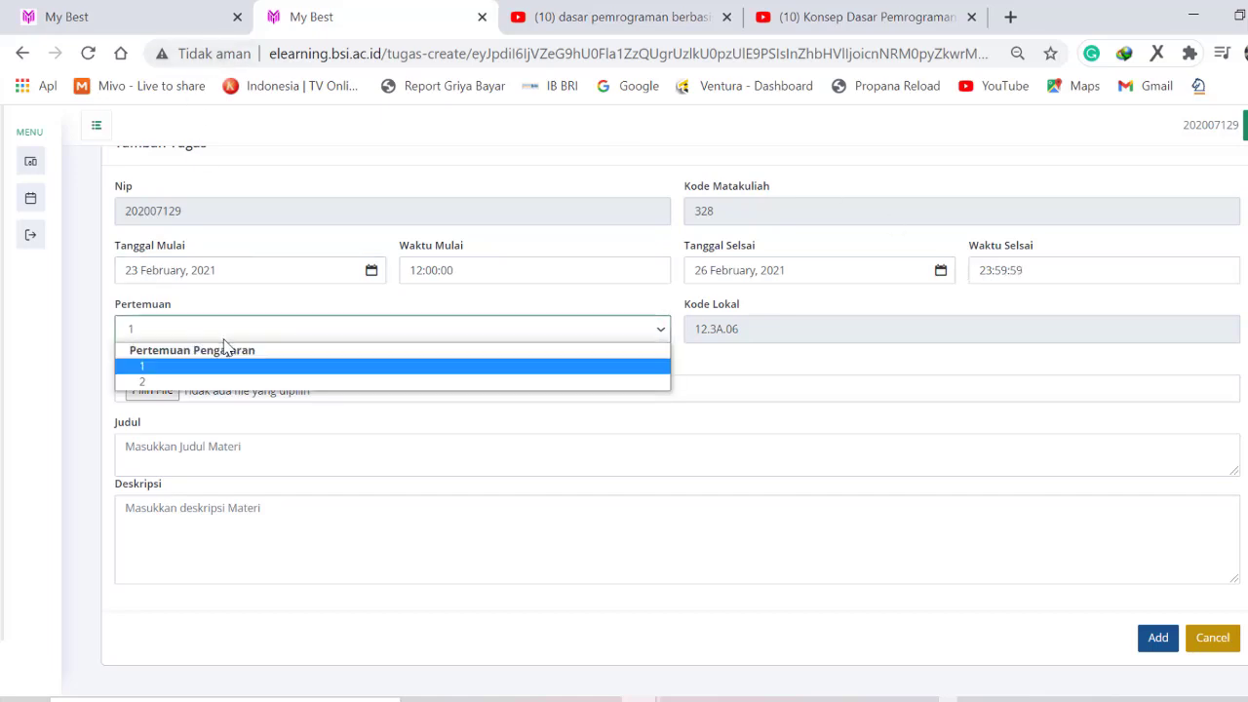
{"action": "left_click", "coordinate": [181, 381]}
{"action": "left_click", "coordinate": [175, 332]}
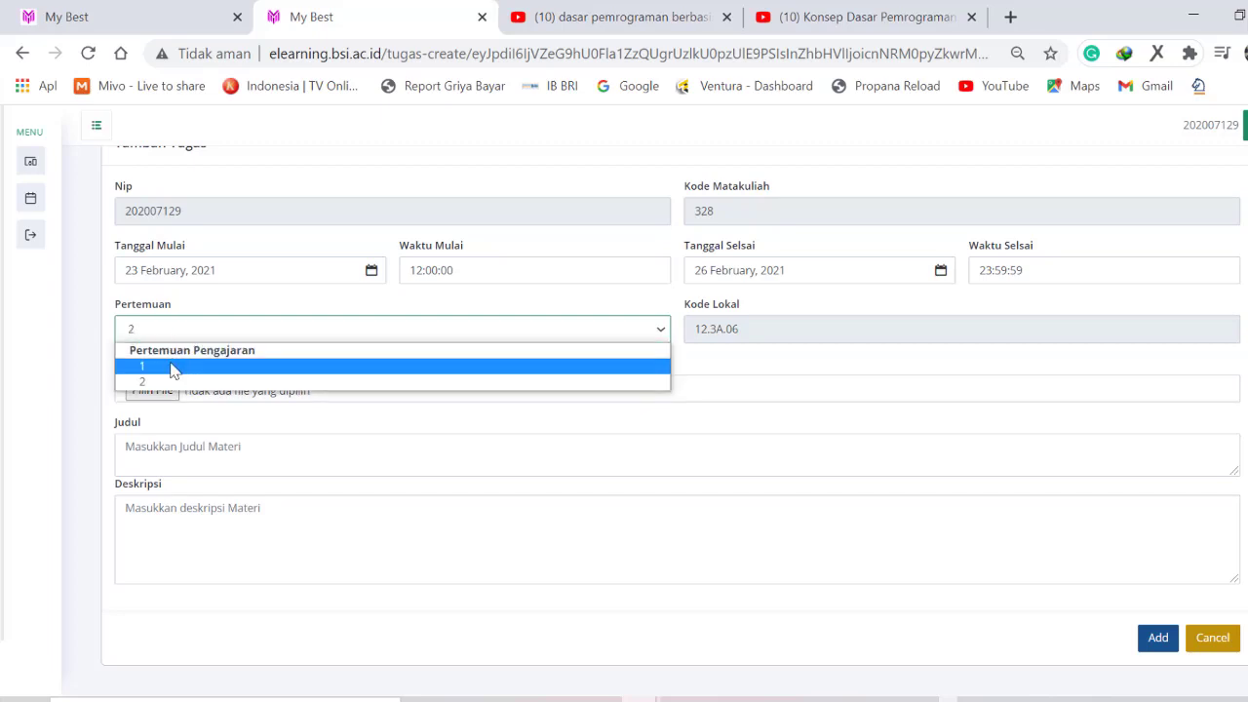
{"action": "left_click", "coordinate": [173, 367]}
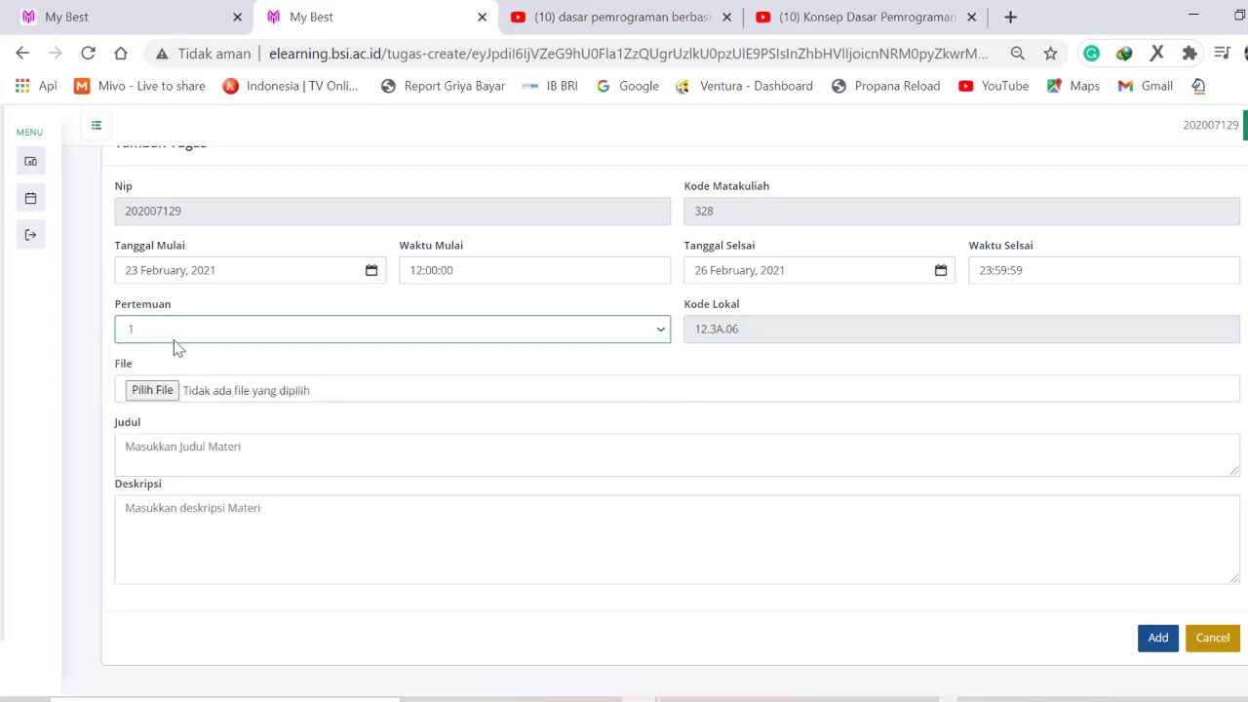
{"action": "left_click", "coordinate": [150, 392]}
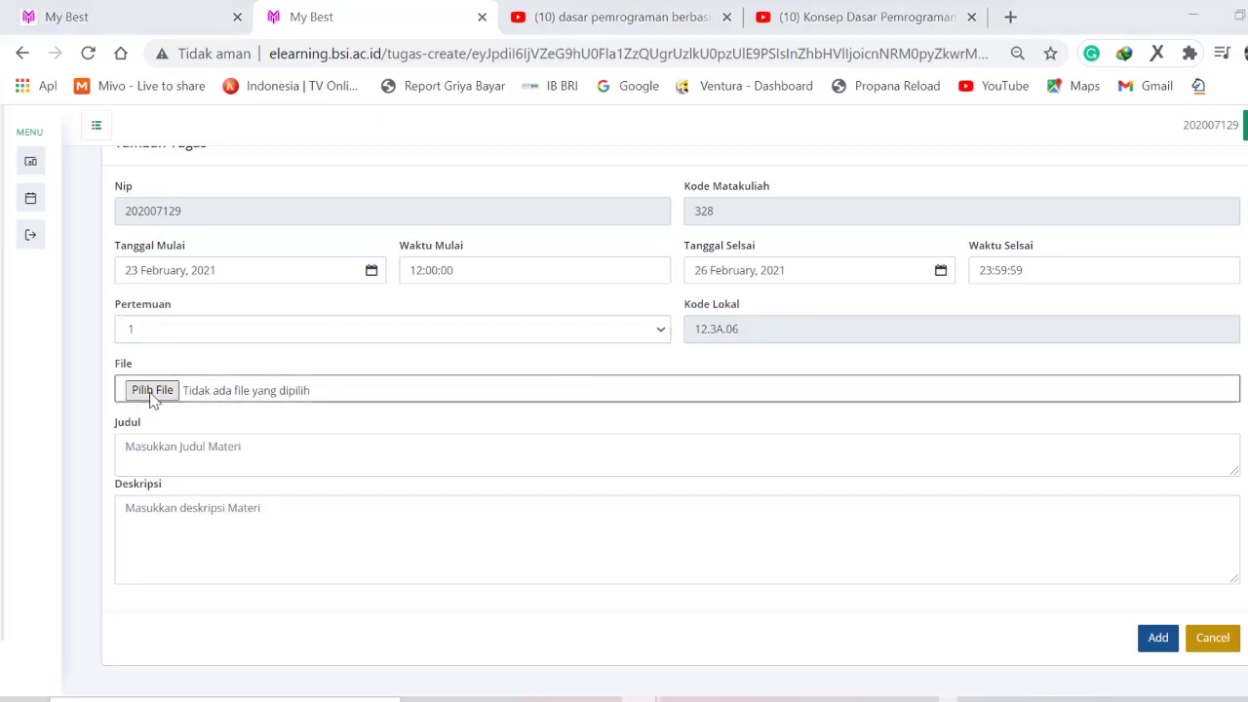
{"action": "scroll", "coordinate": [827, 322], "scroll_direction": "down", "scroll_amount": 2}
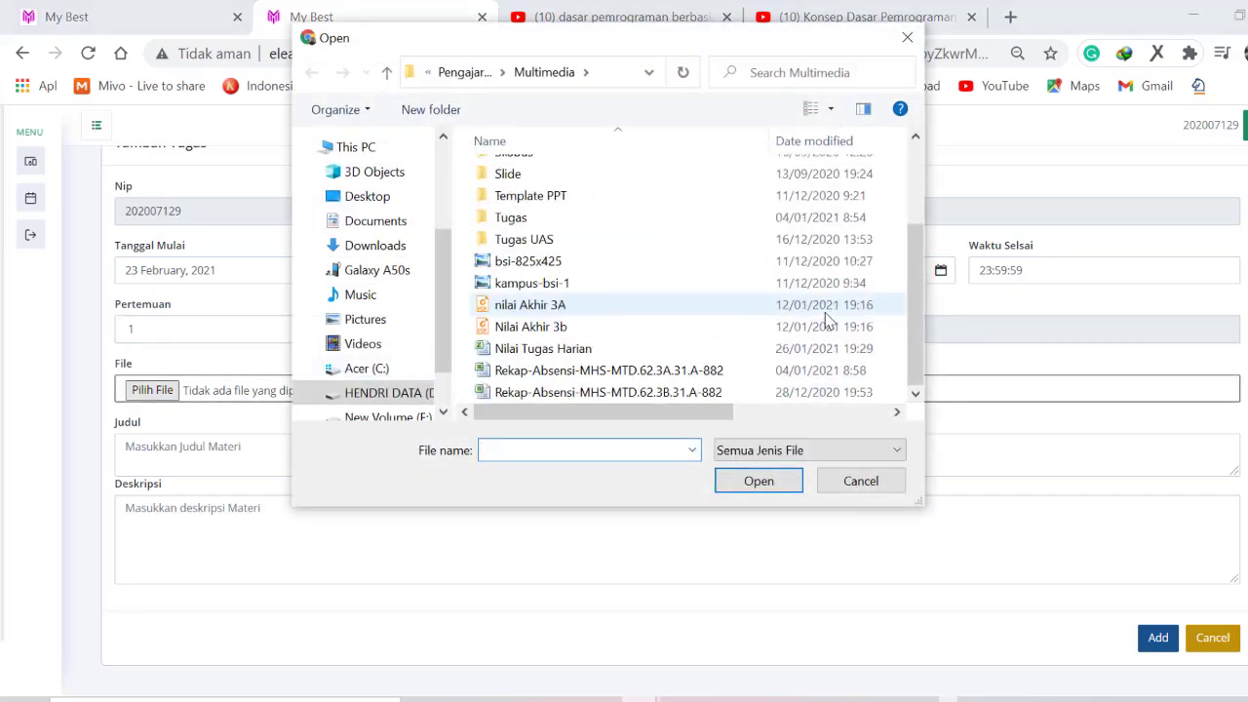
{"action": "left_click_drag", "start_coordinate": [711, 410], "coordinate": [647, 390]}
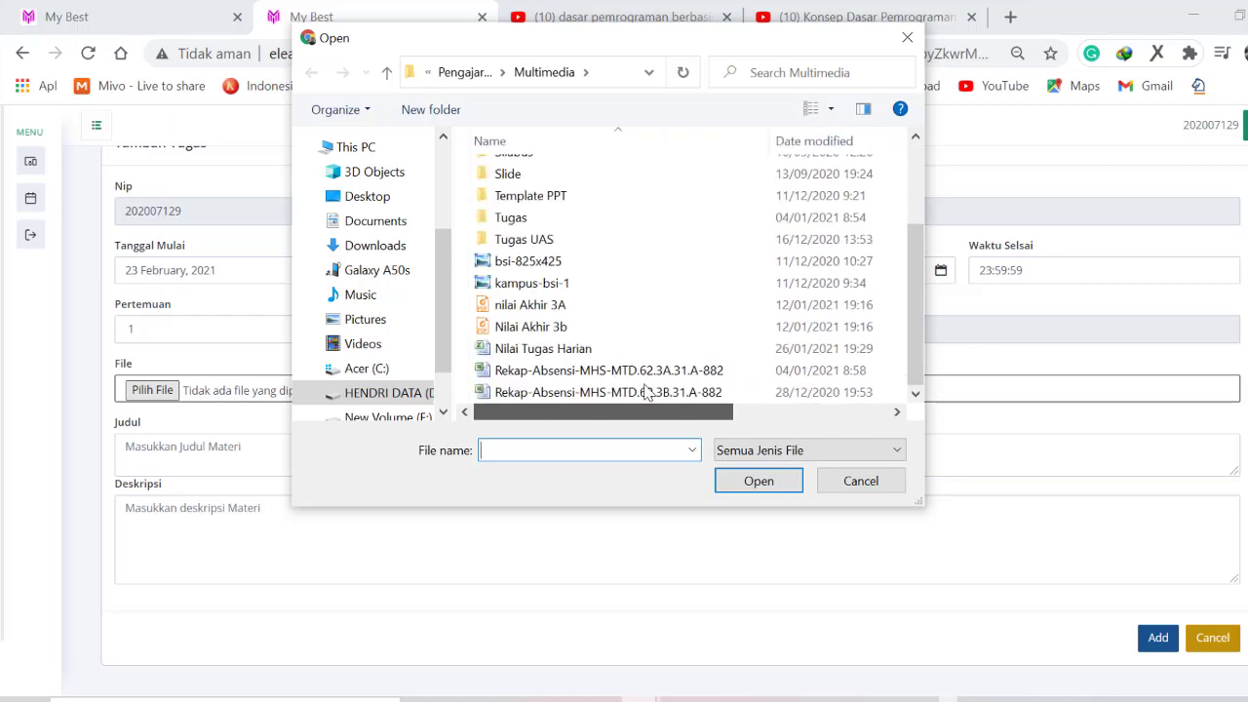
{"action": "left_click", "coordinate": [590, 330]}
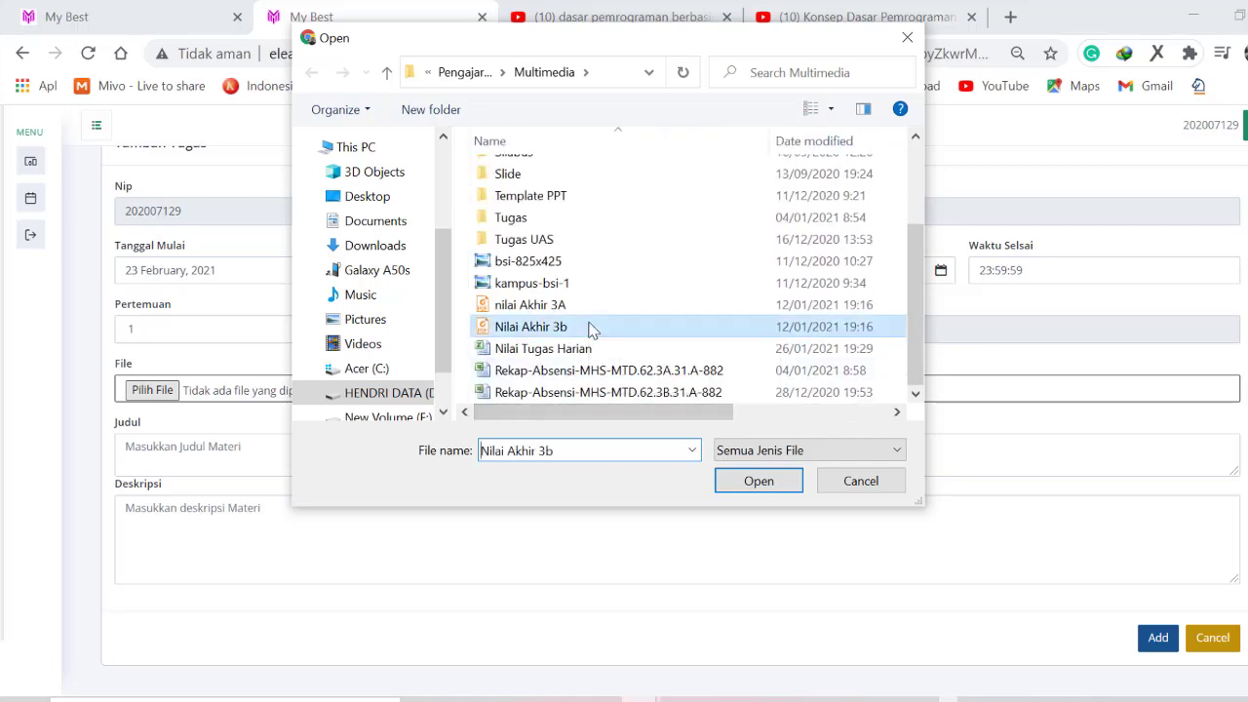
{"action": "left_click", "coordinate": [746, 490]}
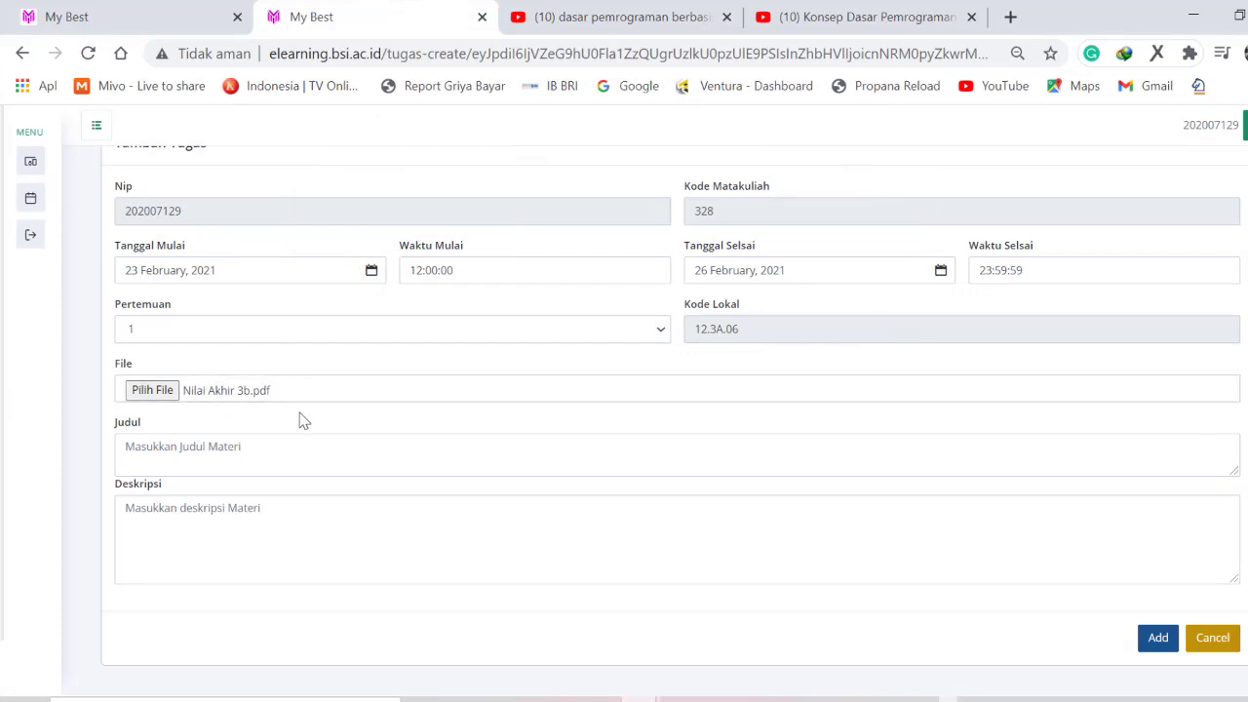
- Title the assignment "Tugas Pertemuan 1", describe it as "Silahakan dikumpulkan sesuai deadline", and add it to the list
{"action": "left_click", "coordinate": [267, 455]}
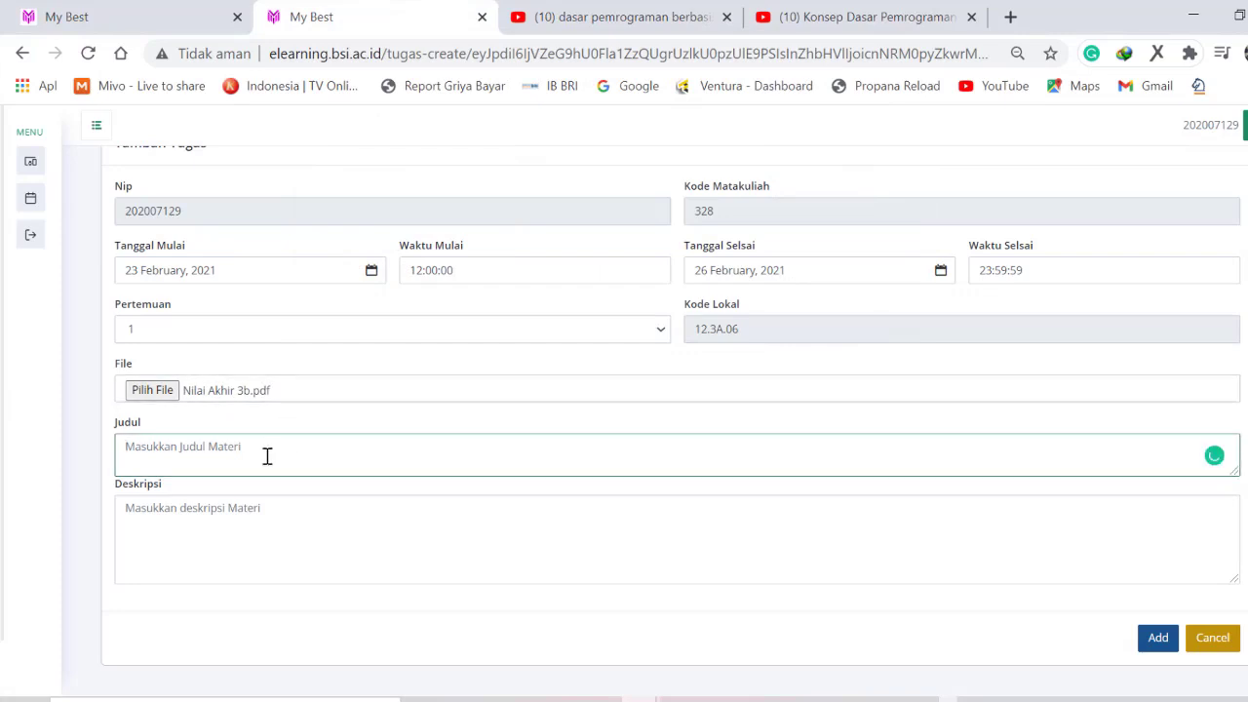
{"action": "type", "text": "Tugas"}
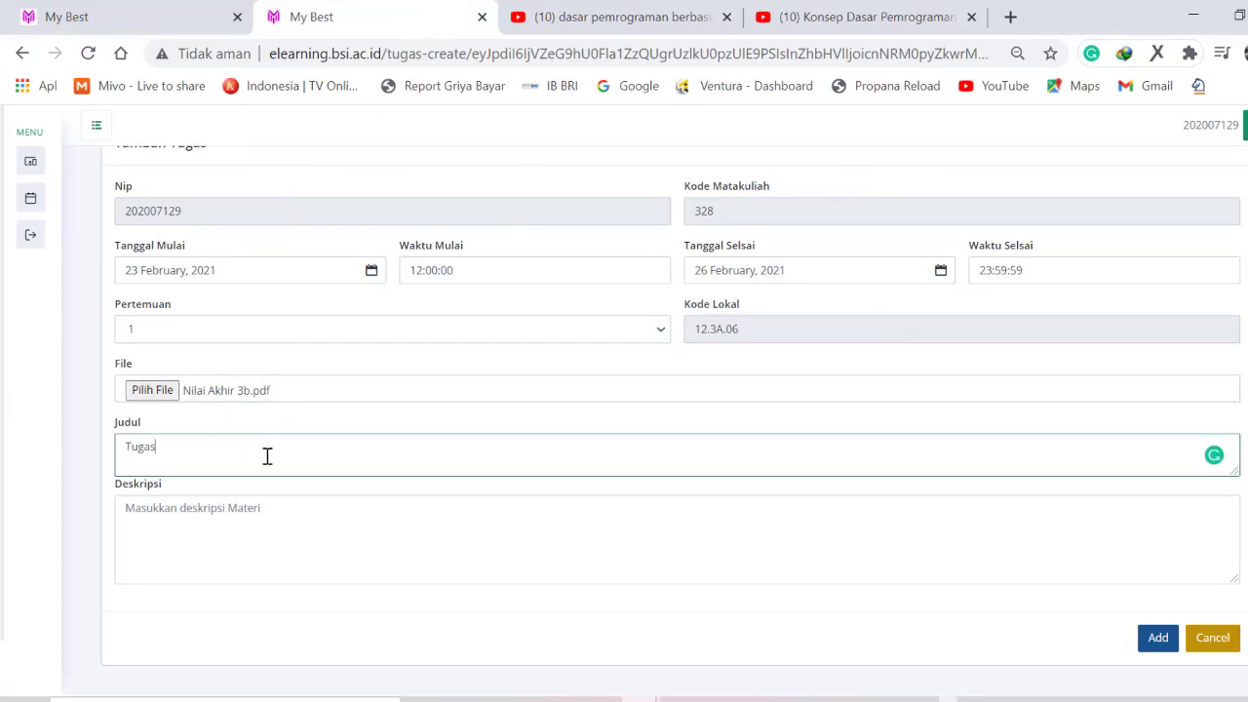
{"action": "type", "text": " Pertemuan 1"}
{"action": "left_click", "coordinate": [292, 507]}
{"action": "type", "text": "Silahakan dik"}
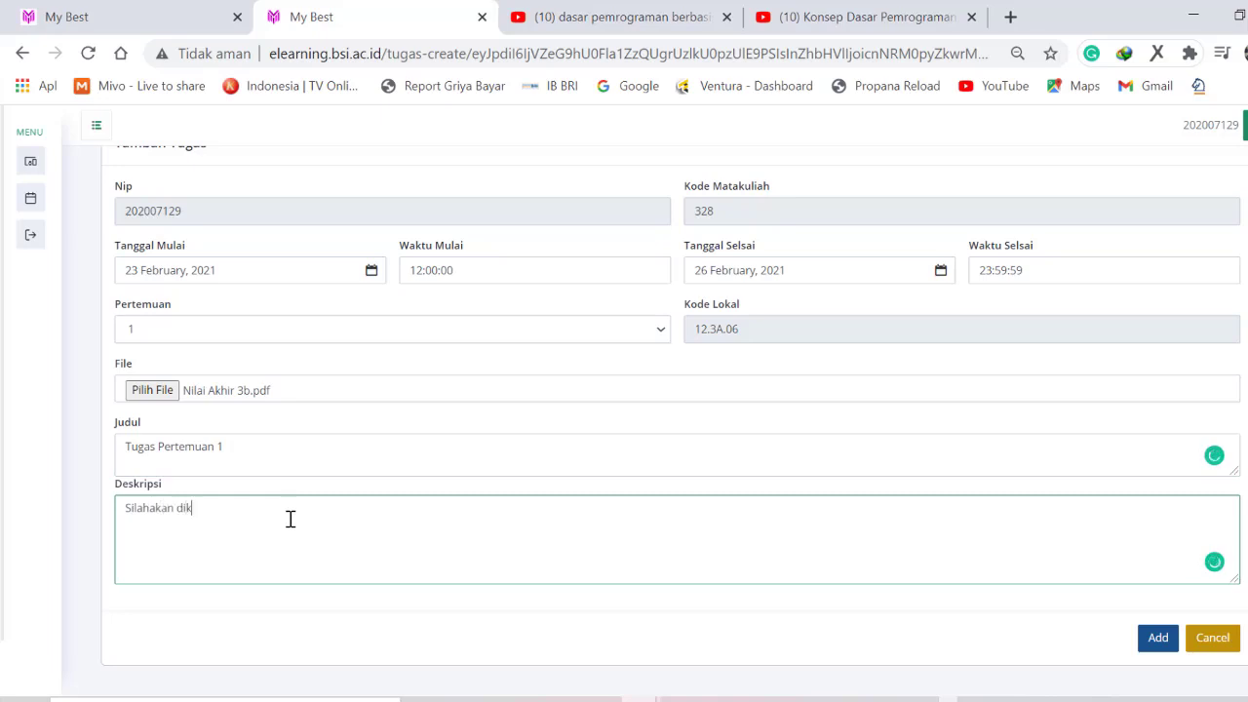
{"action": "type", "text": "umpulkan sesuai deadline"}
{"action": "left_click", "coordinate": [1157, 644]}
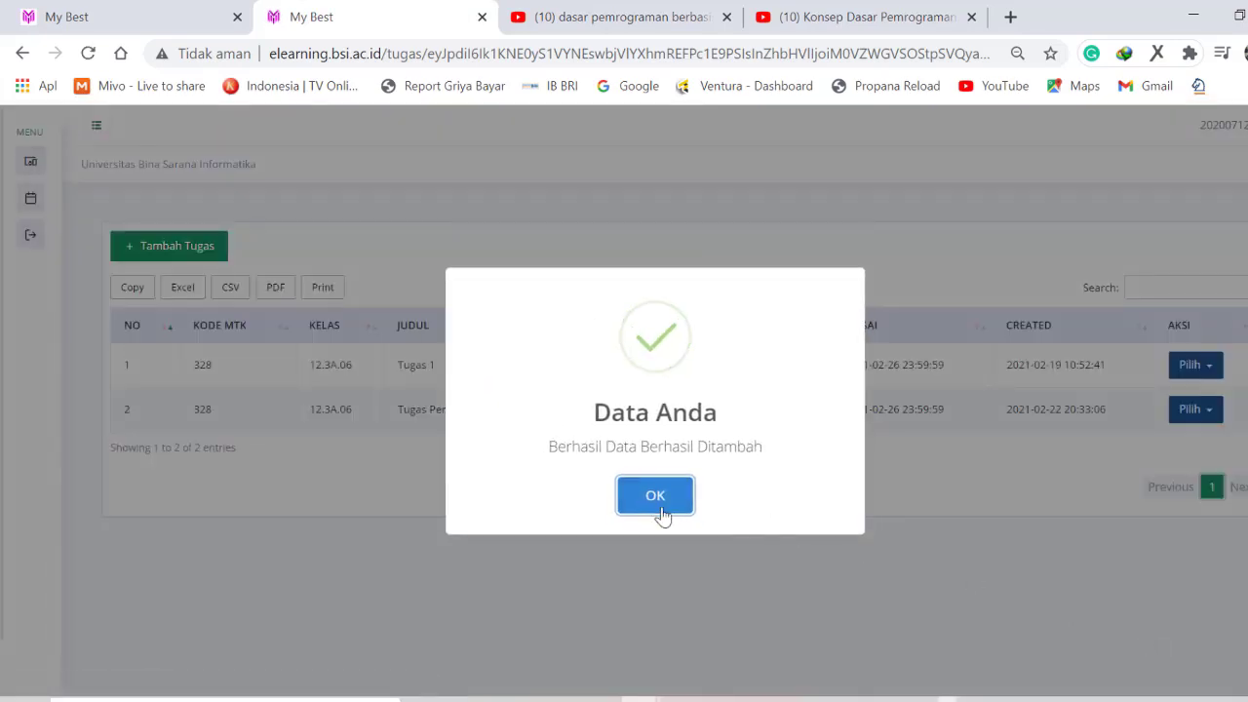
{"action": "left_click", "coordinate": [661, 505]}
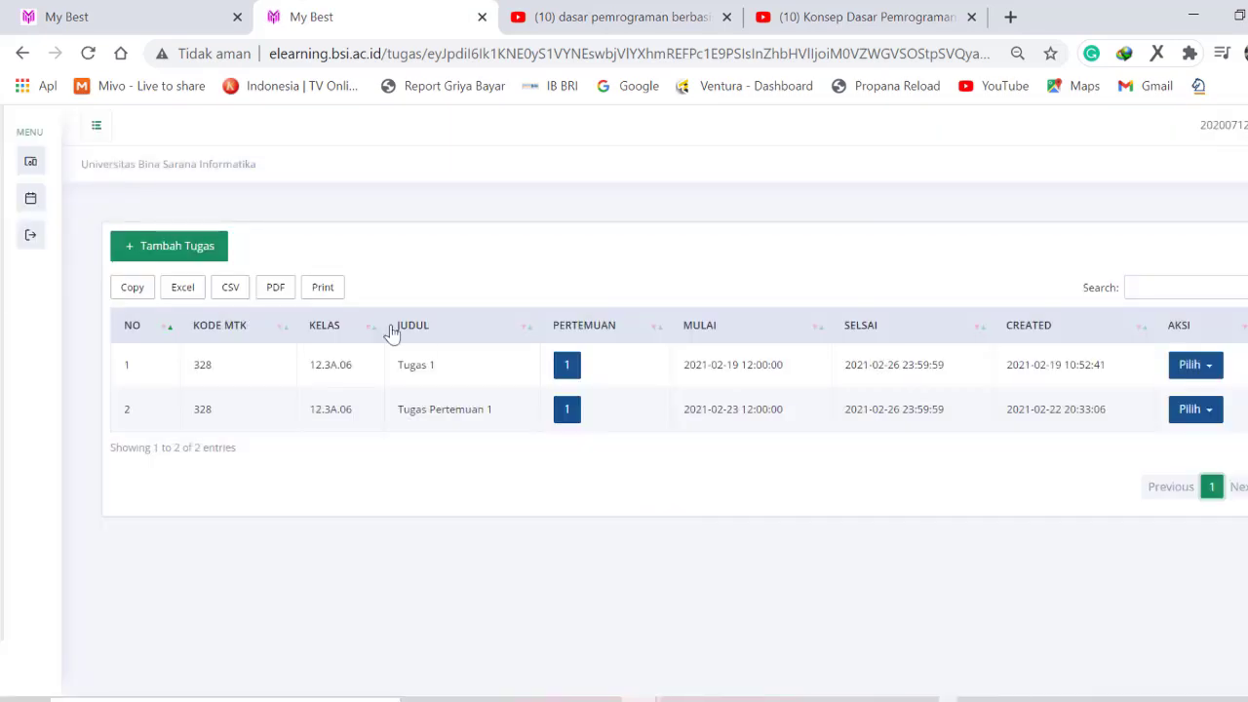
- Return to Jadwal Mengajar and point out the SISTEM OPERASI class code 12.3A.06
{"action": "mouse_move", "coordinate": [13, 228]}
{"action": "left_click", "coordinate": [108, 206]}
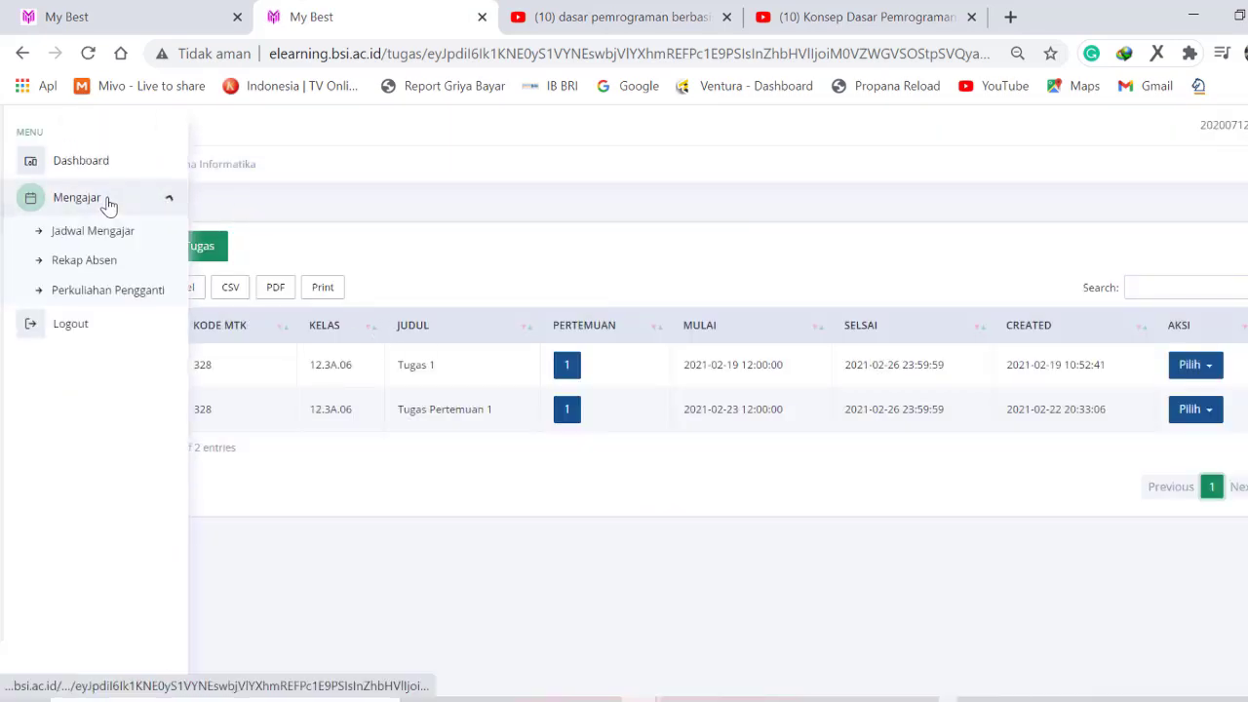
{"action": "left_click", "coordinate": [110, 235]}
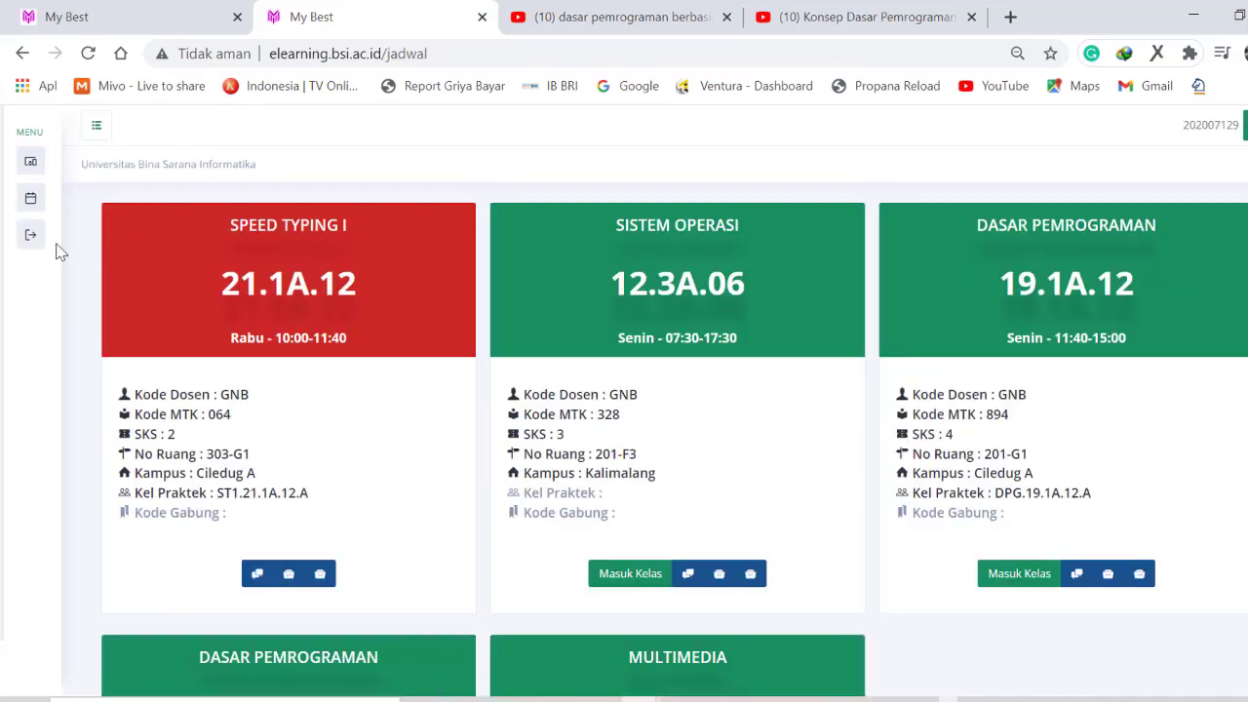
{"action": "mouse_move", "coordinate": [42, 244]}
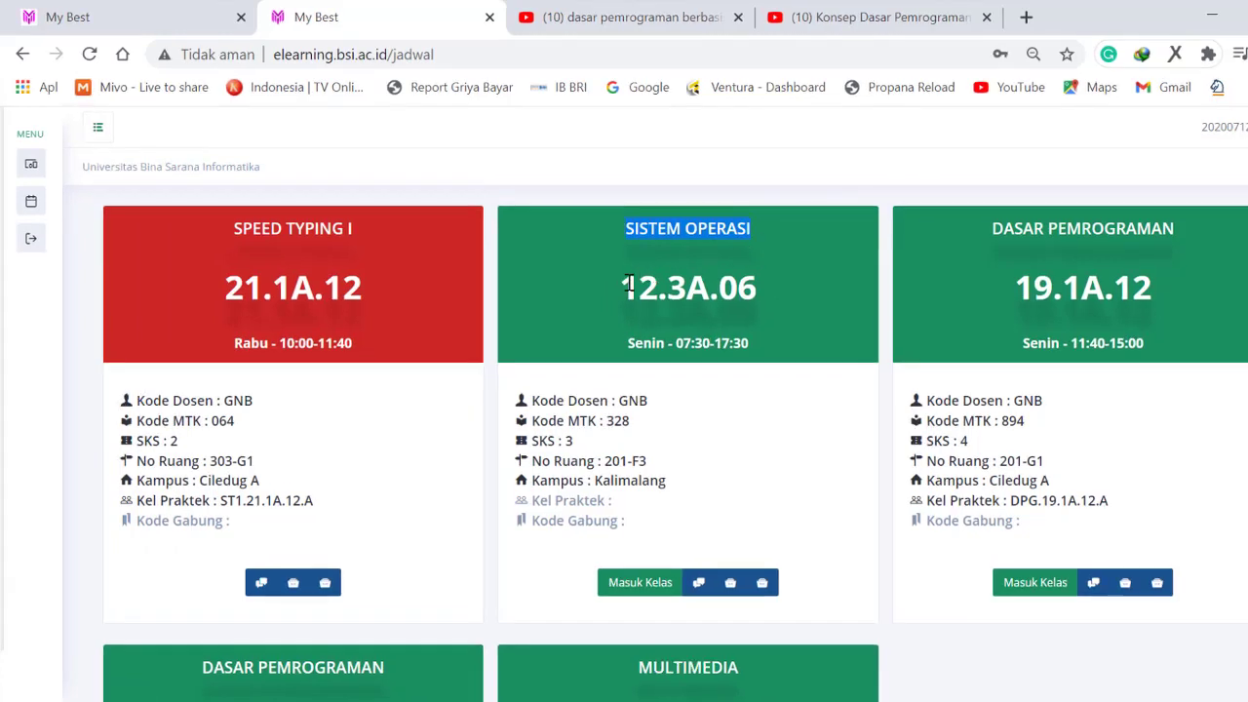
{"action": "left_click_drag", "start_coordinate": [627, 285], "coordinate": [716, 286]}
- Log out of the lecturer account and point out the e-learning site's address on the welcome page
{"action": "left_click", "coordinate": [98, 127]}
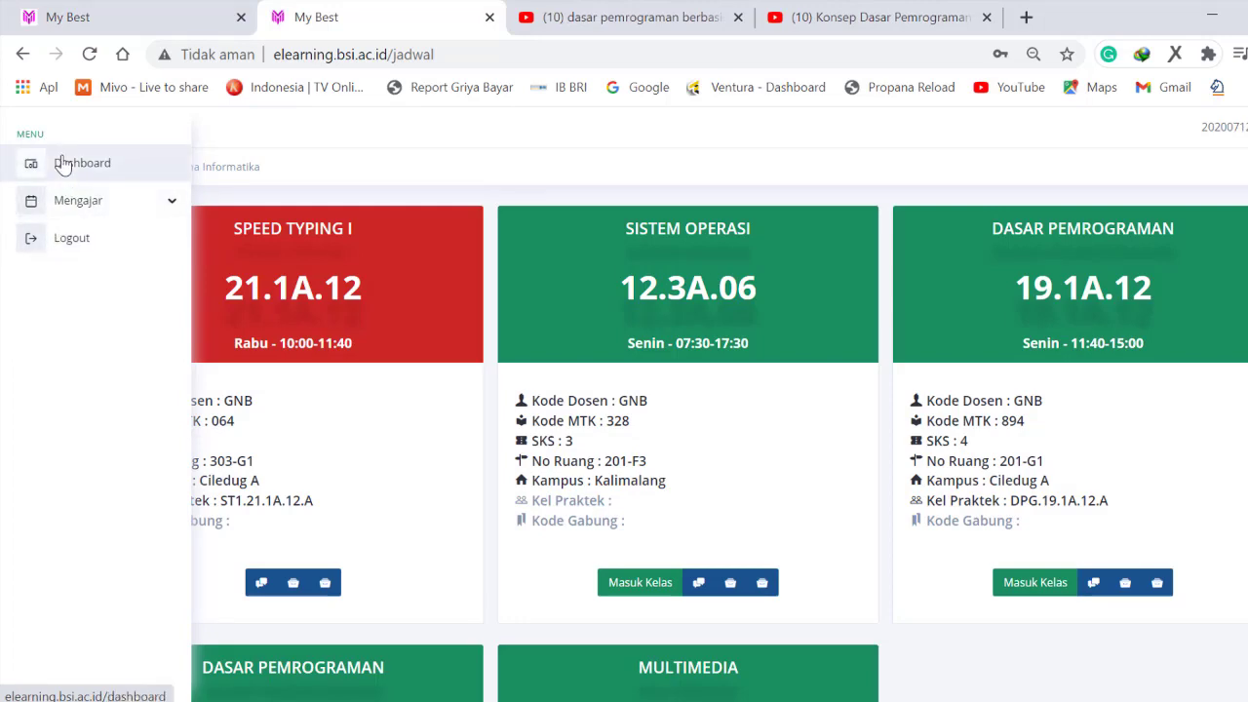
{"action": "left_click", "coordinate": [70, 243]}
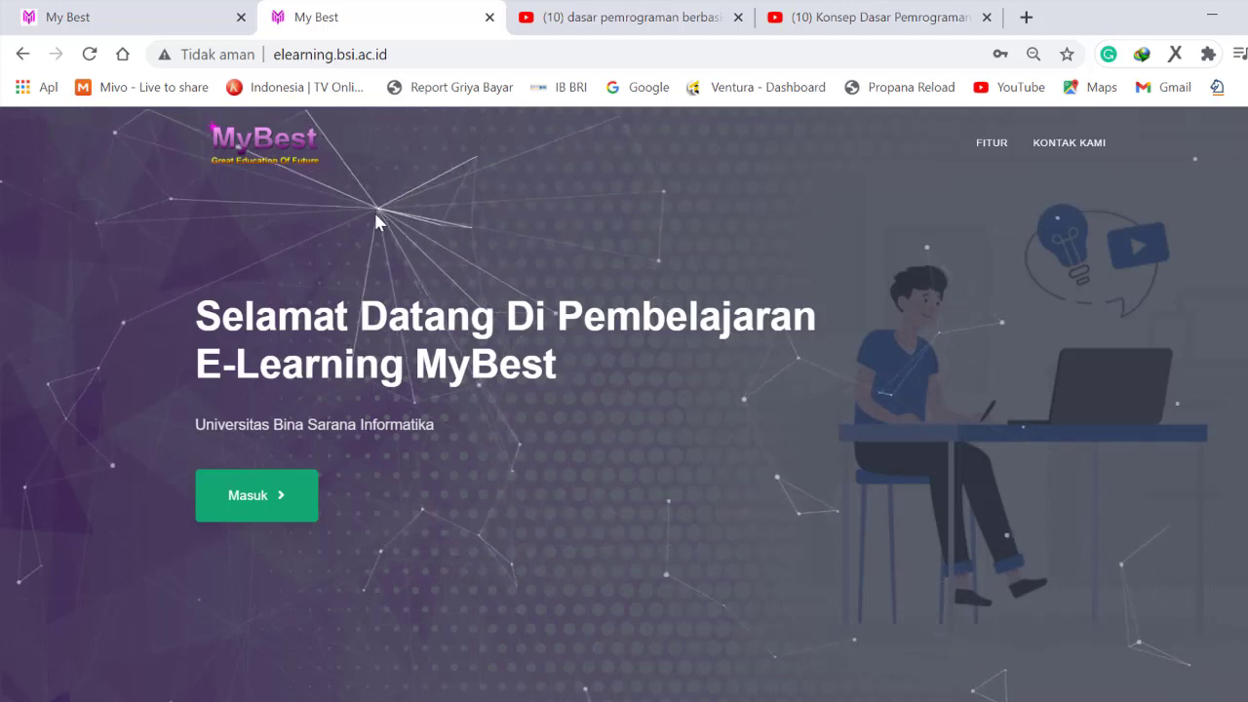
{"action": "left_click", "coordinate": [382, 52]}
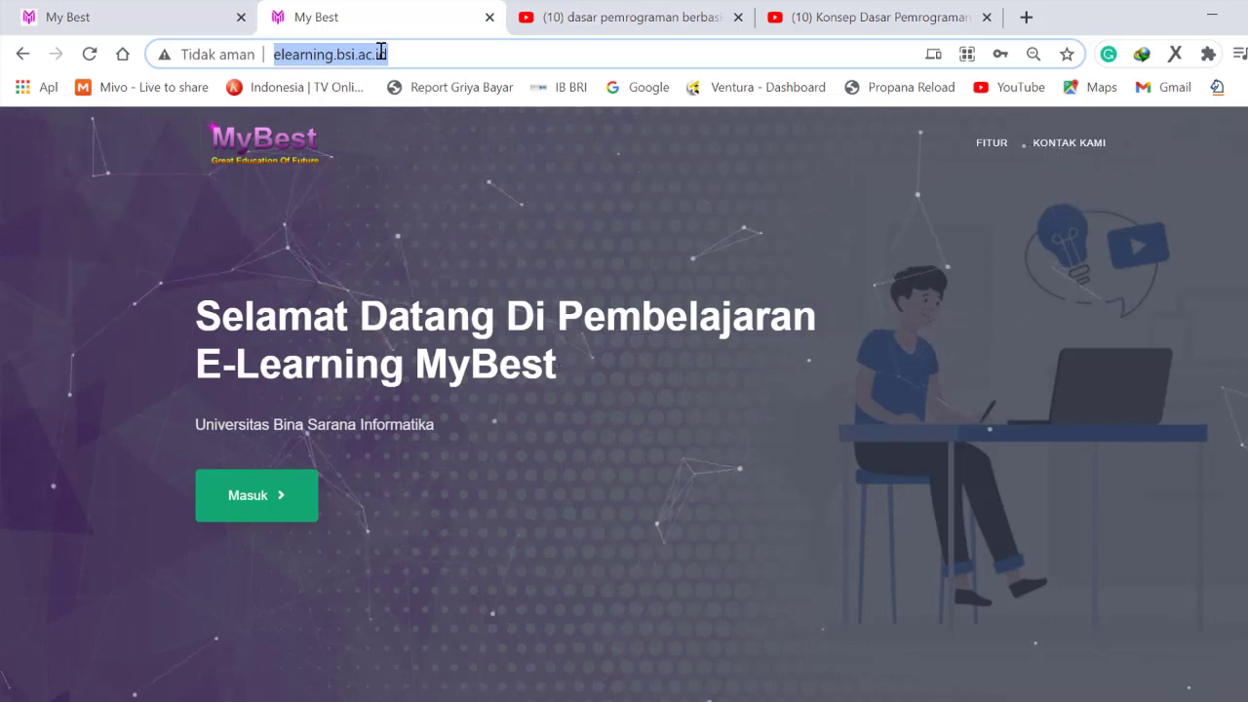
{"action": "left_click", "coordinate": [466, 183]}
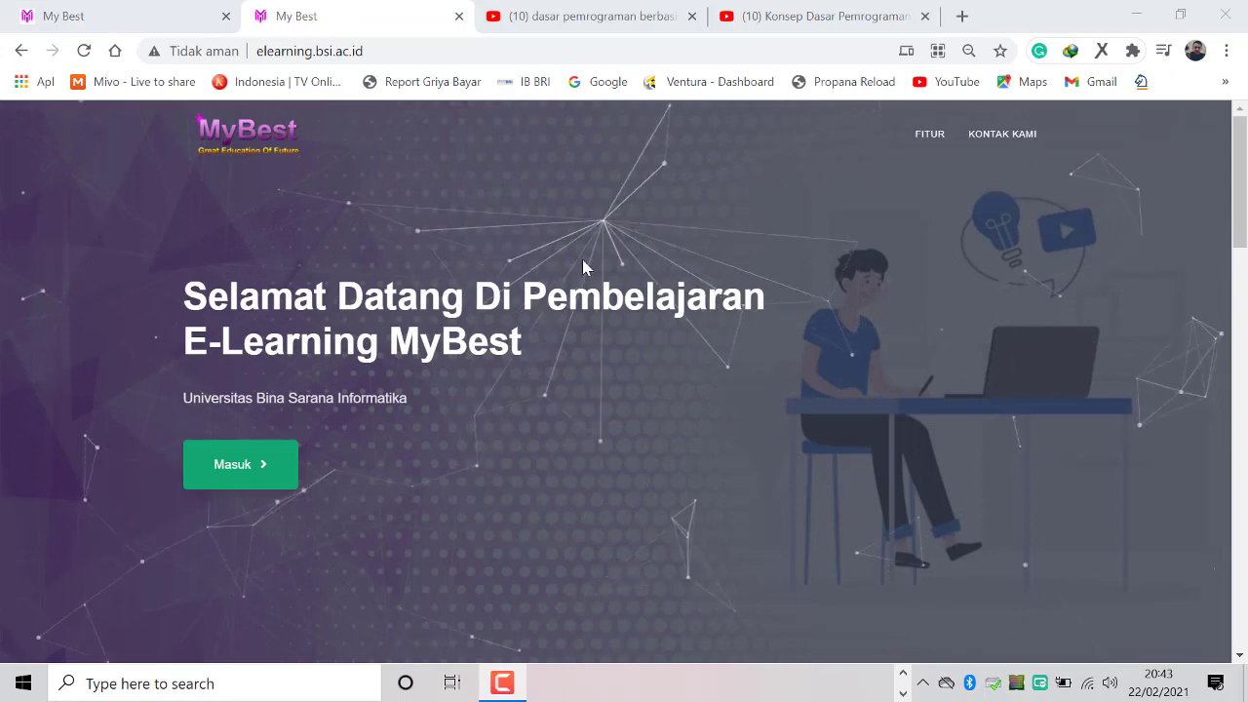